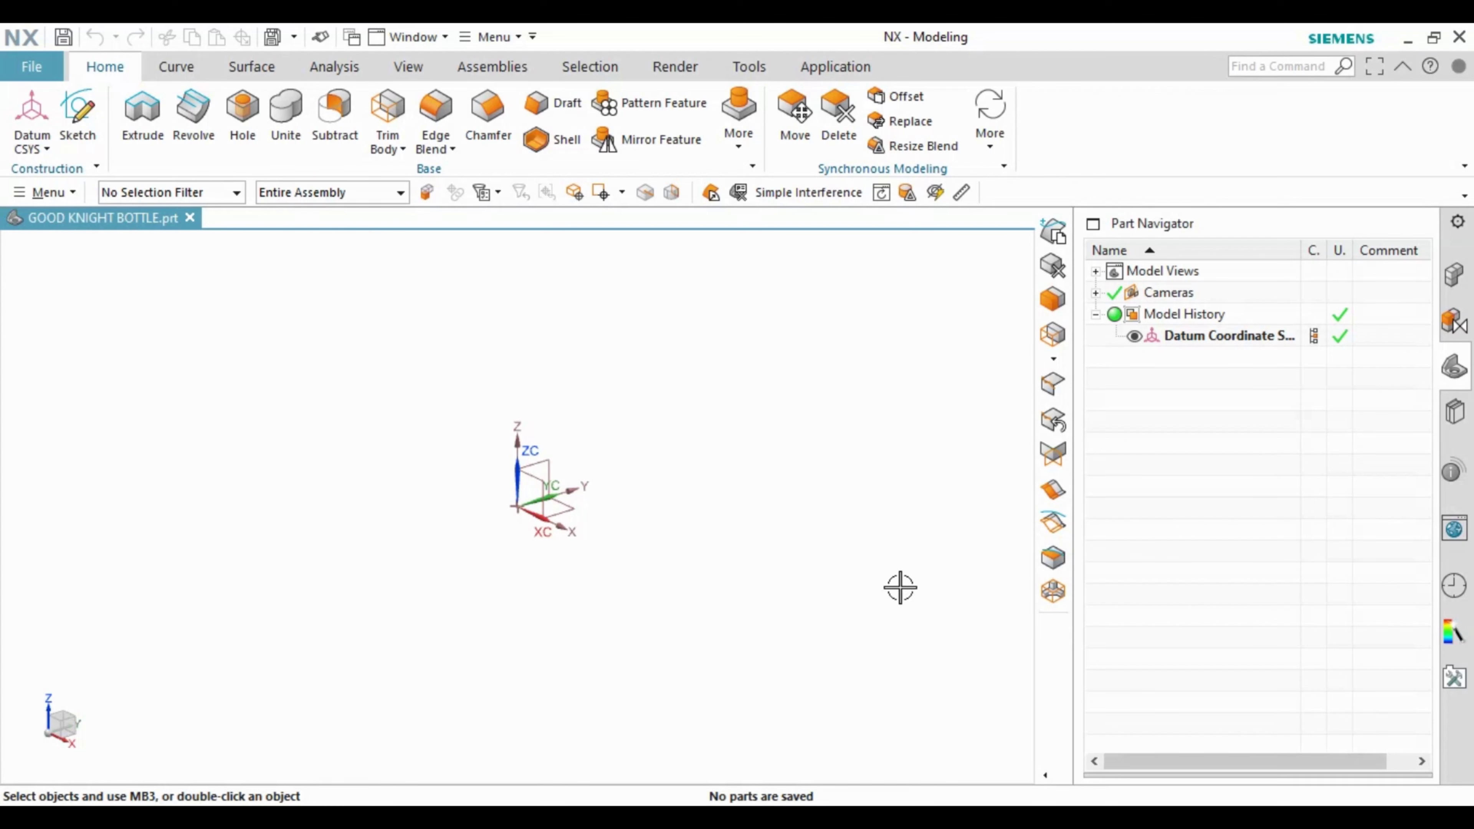
# Step: Open the Home tab's More gallery of additional design features
pyautogui.click(738, 107)
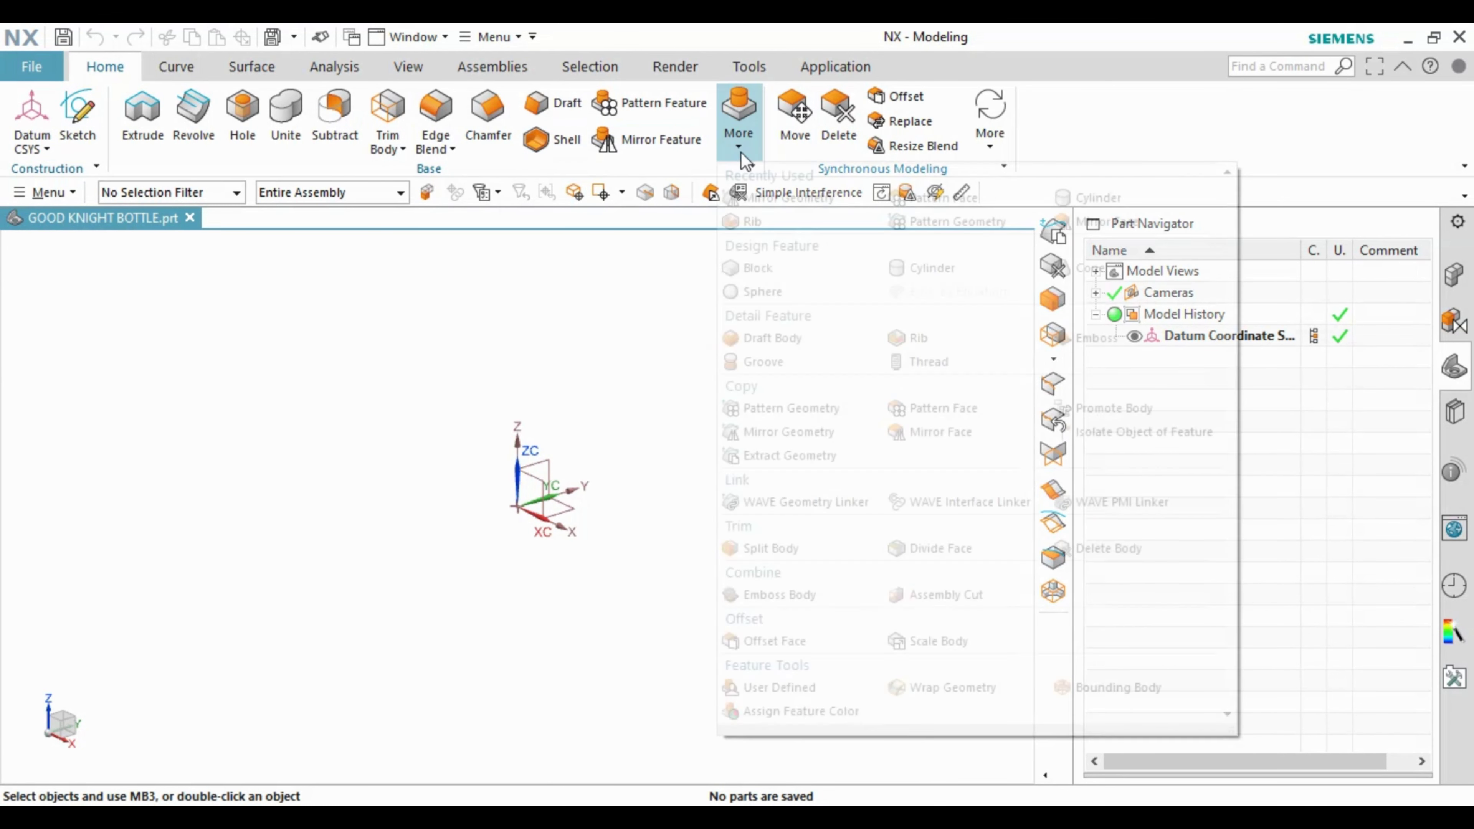
# Step: Create a 44 mm diameter, 30 mm tall cylinder at the origin
pyautogui.click(916, 272)
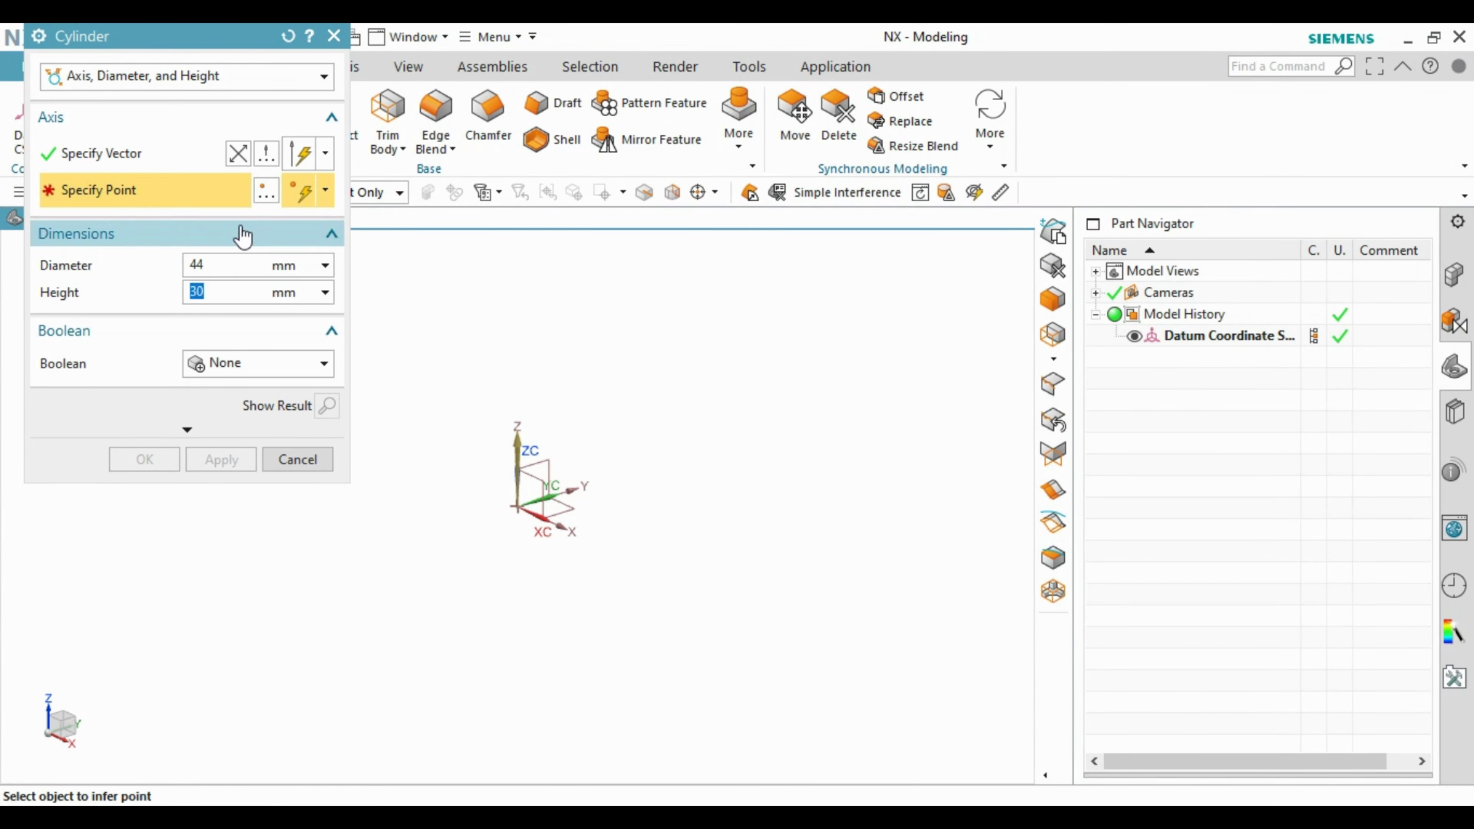
pyautogui.click(265, 191)
pyautogui.middleClick(734, 410)
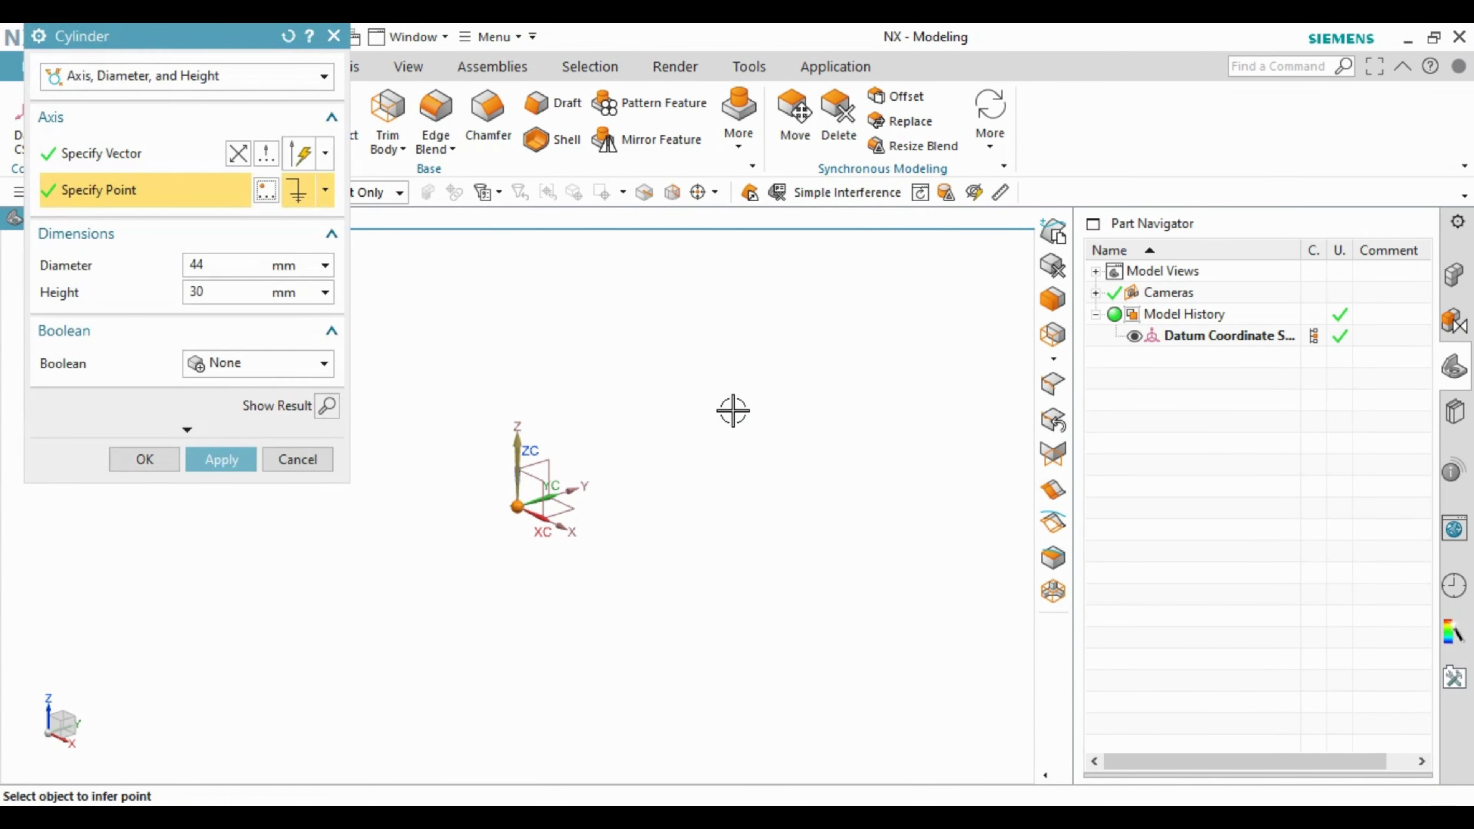
pyautogui.middleClick(518, 481)
pyautogui.hotkey('ctrl', 'f')
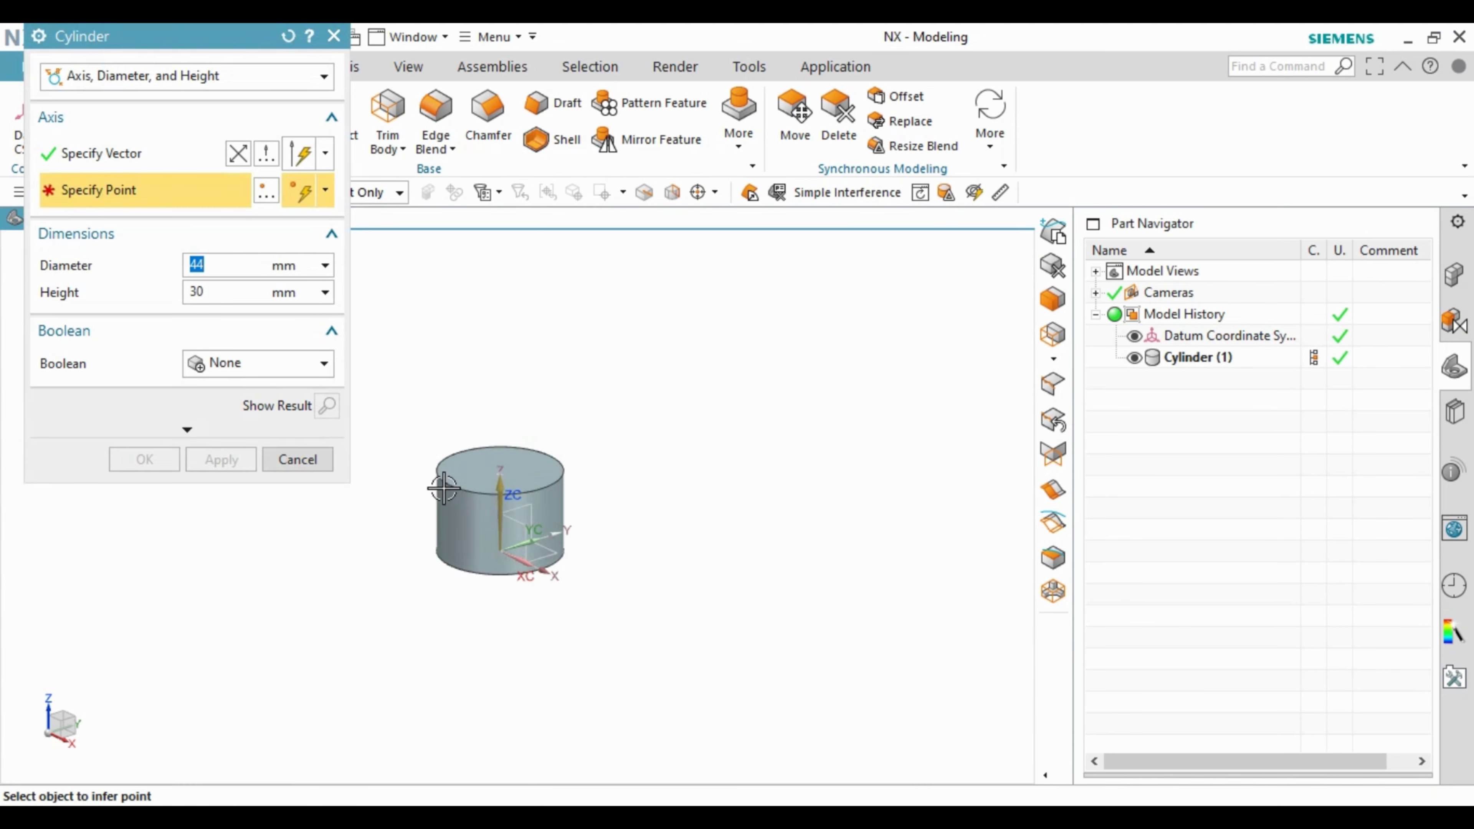
# Step: Unite a 32 mm diameter, 11 mm tall cylinder centred on the base cylinder's top face
pyautogui.click(516, 468)
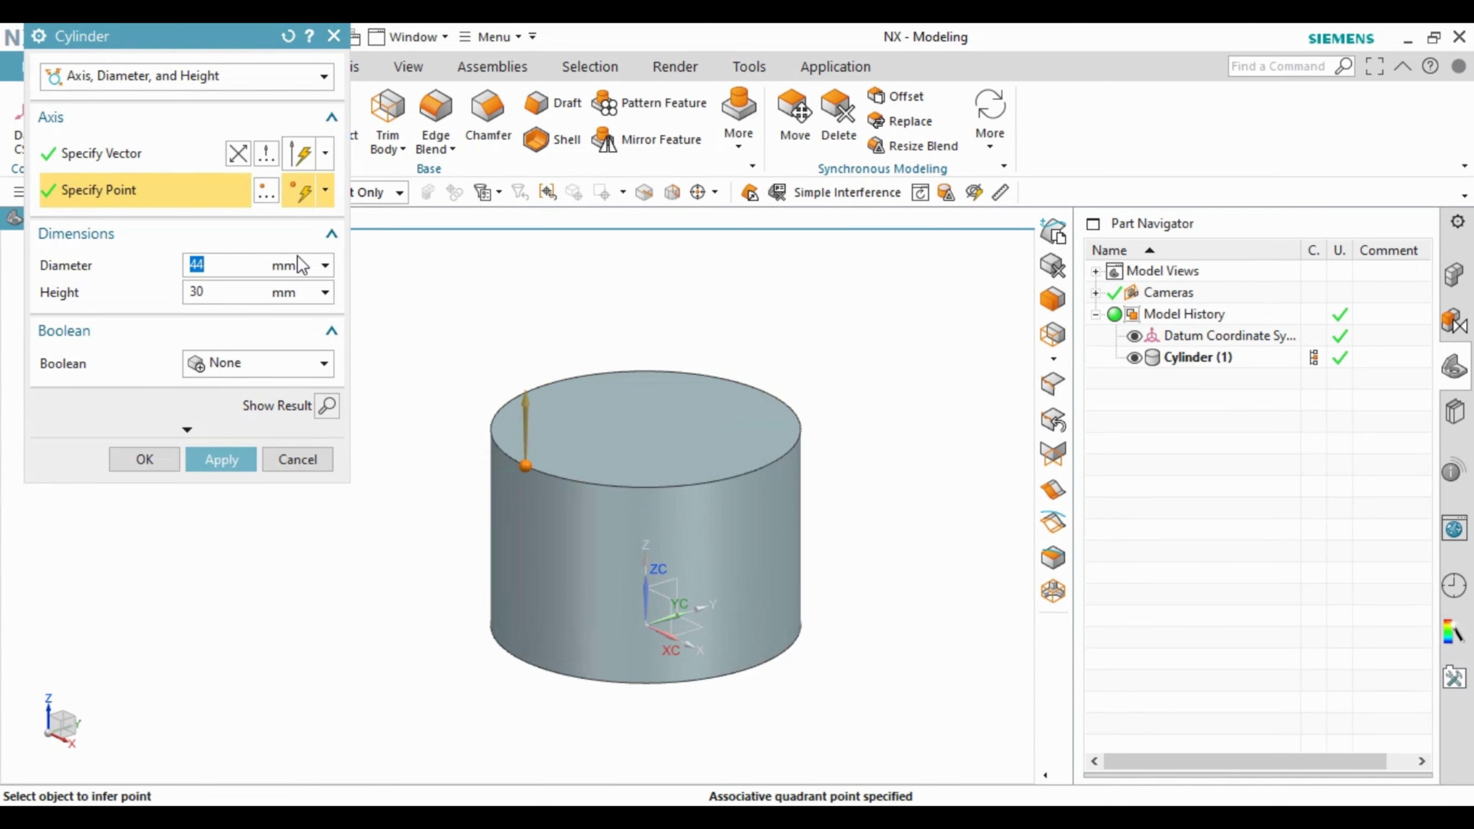
pyautogui.click(669, 487)
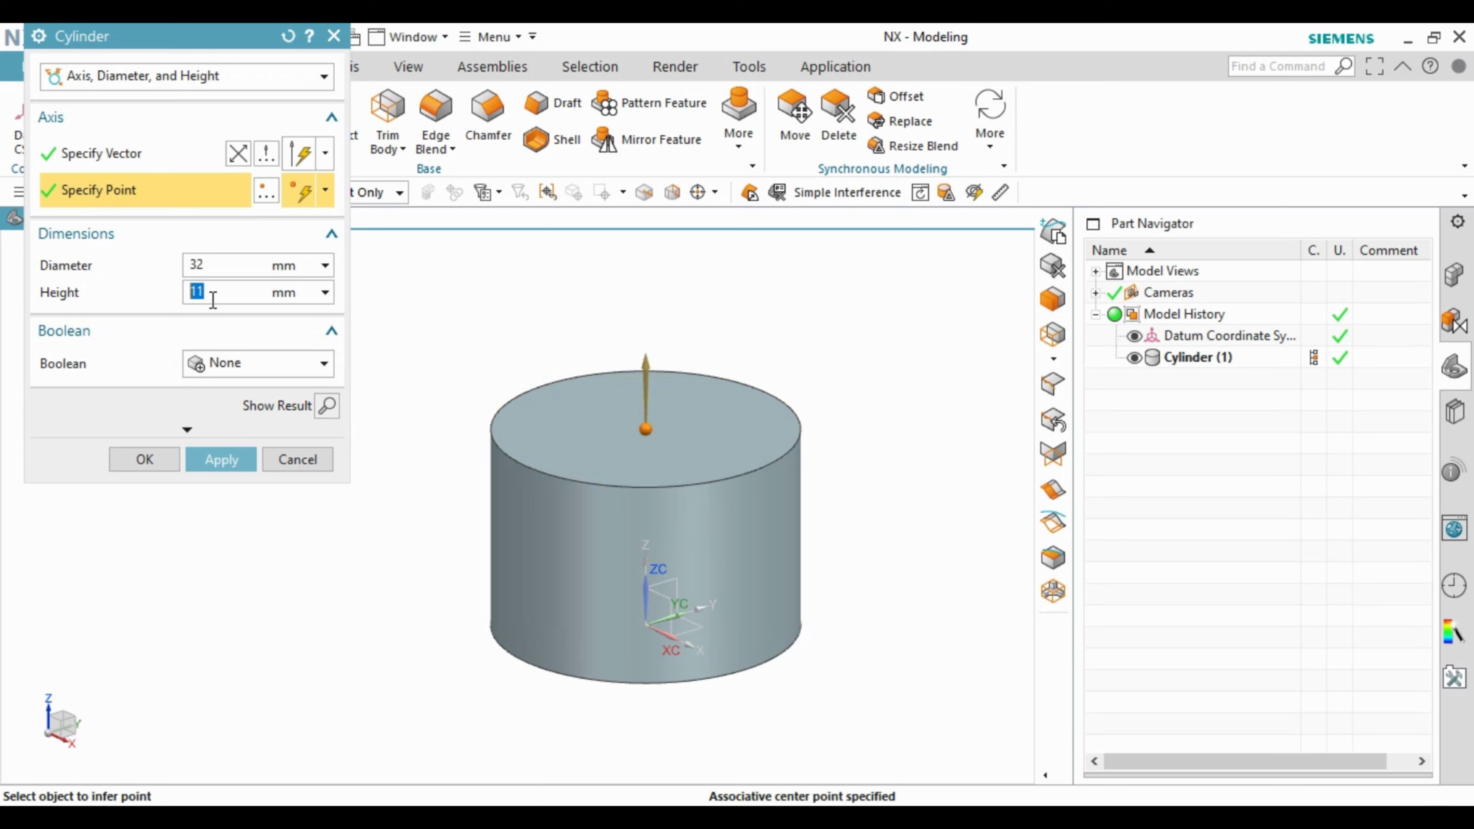
pyautogui.click(258, 363)
pyautogui.click(244, 412)
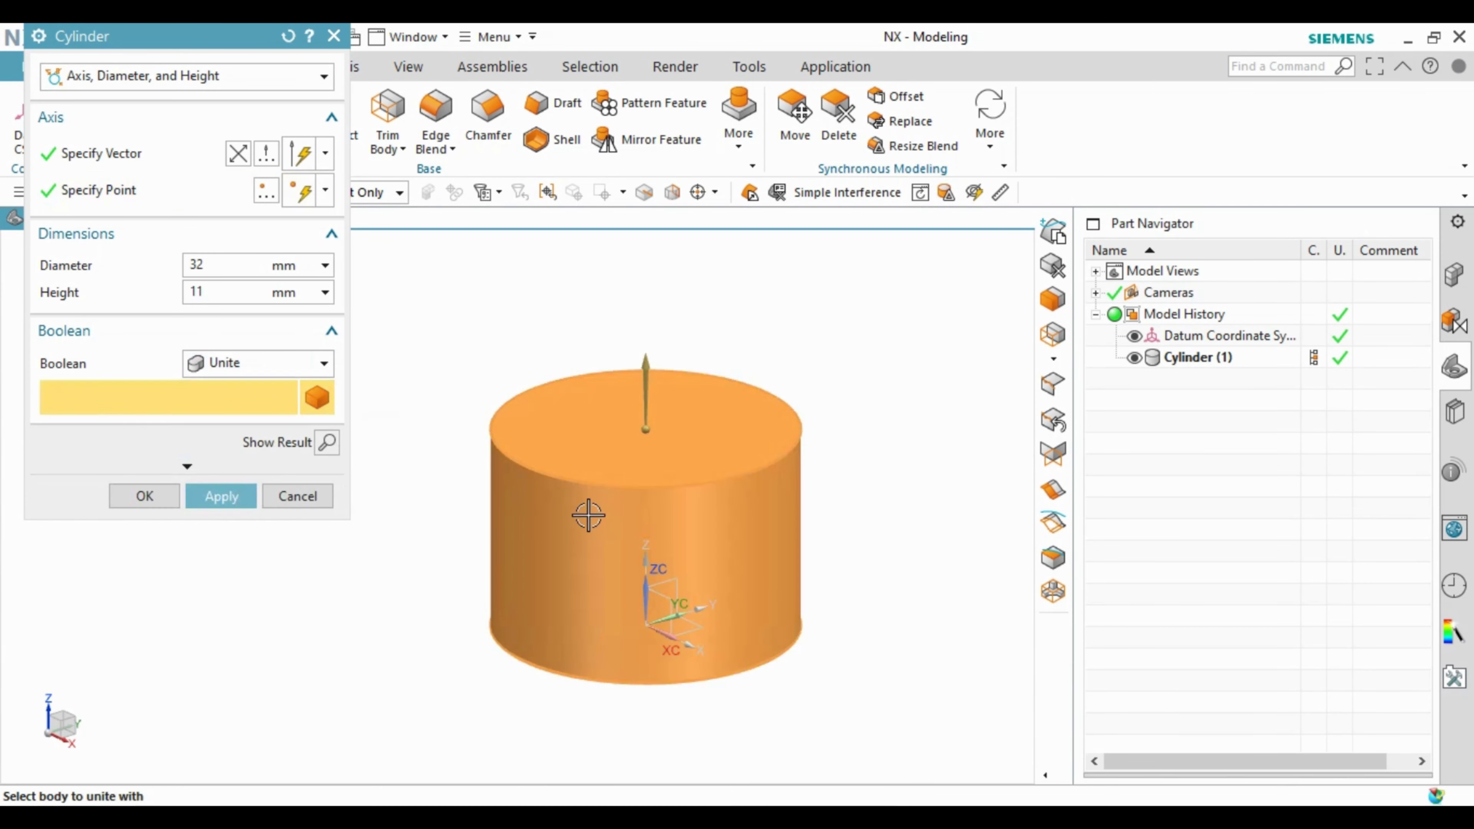
pyautogui.click(223, 501)
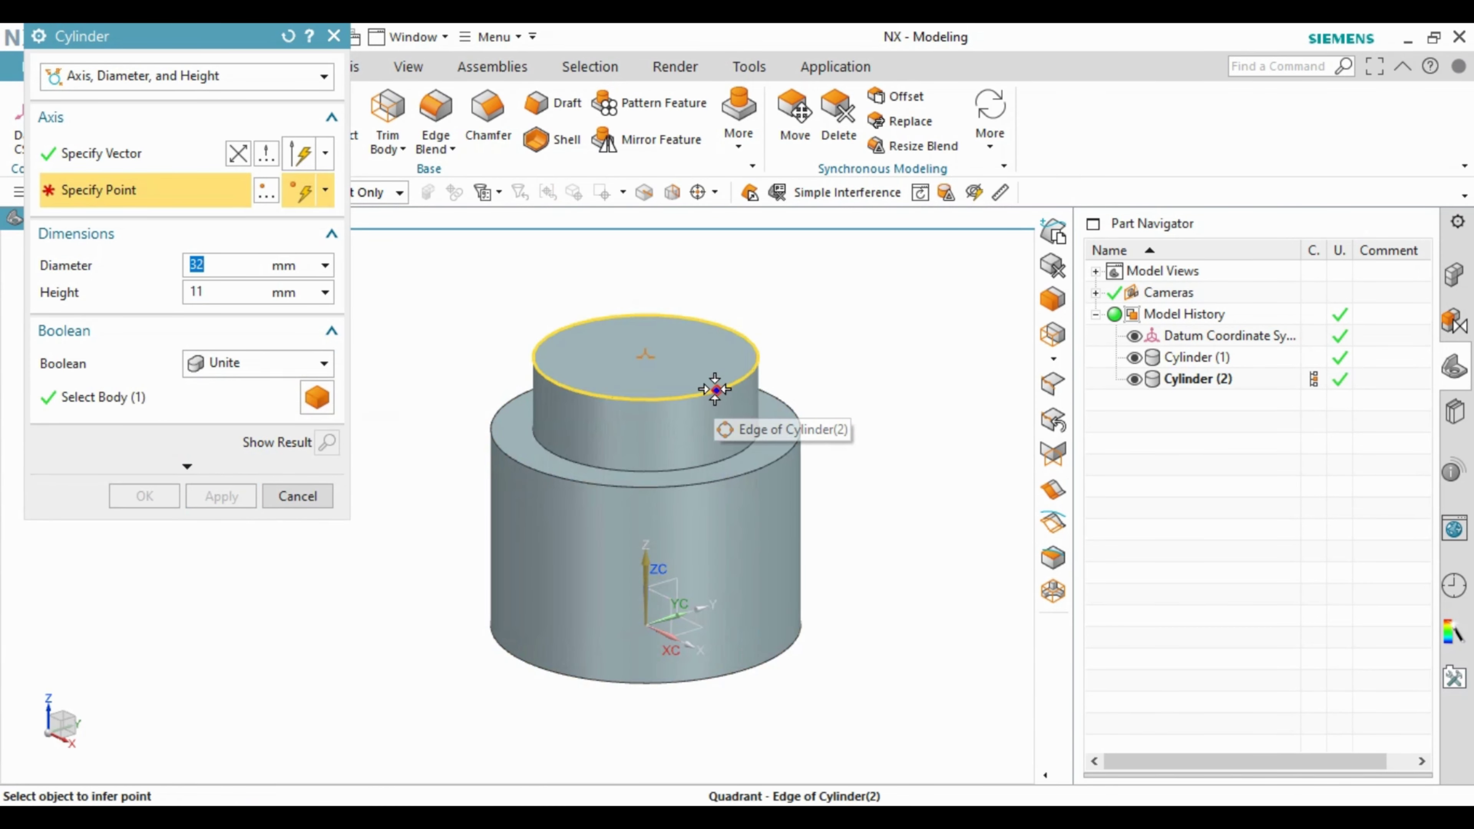
# Step: Stack united cylinders of 20×12 mm and 16×4 mm, each centred on the tier below
pyautogui.click(650, 400)
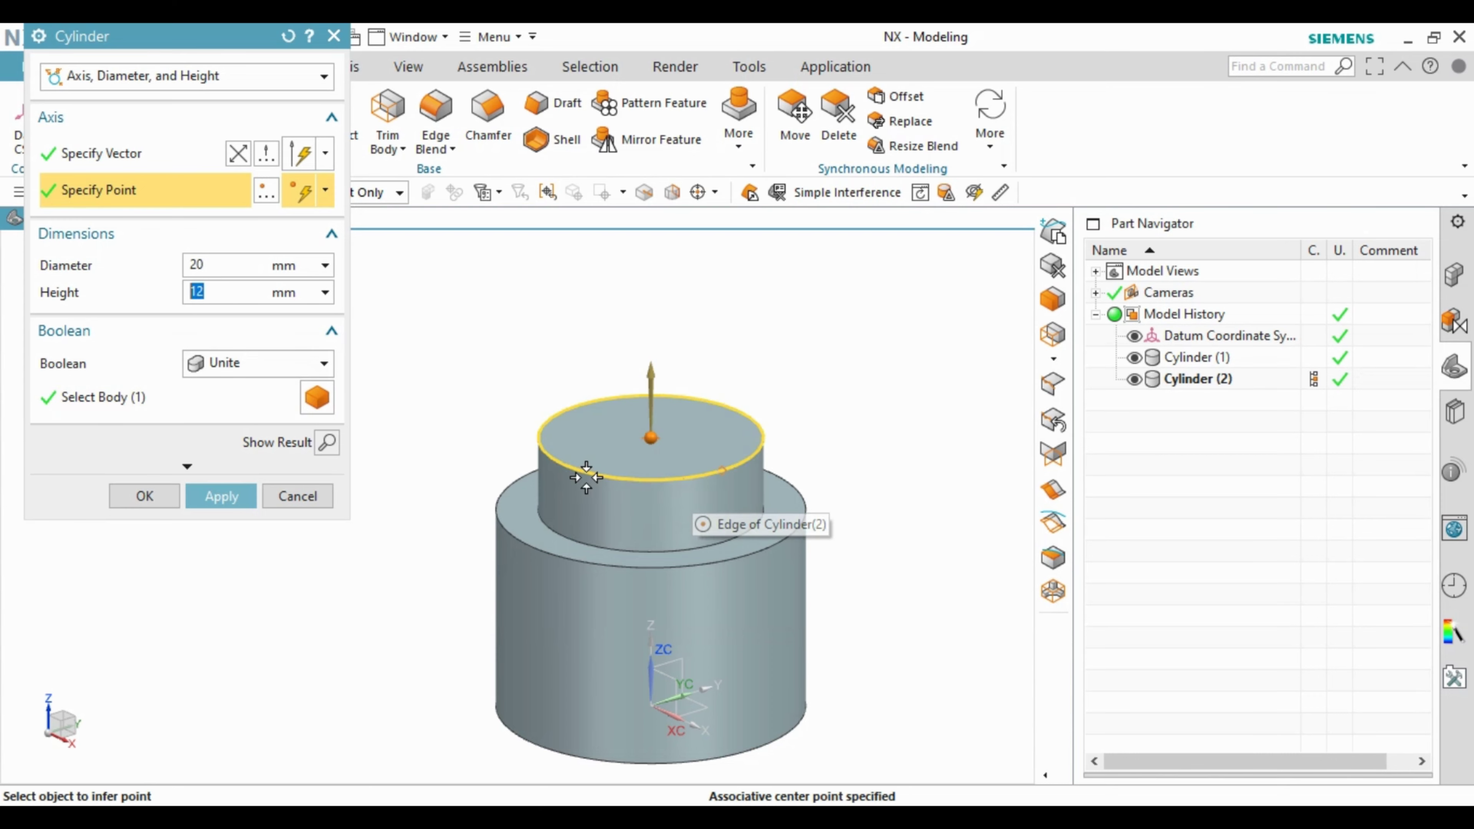
pyautogui.middleClick(586, 465)
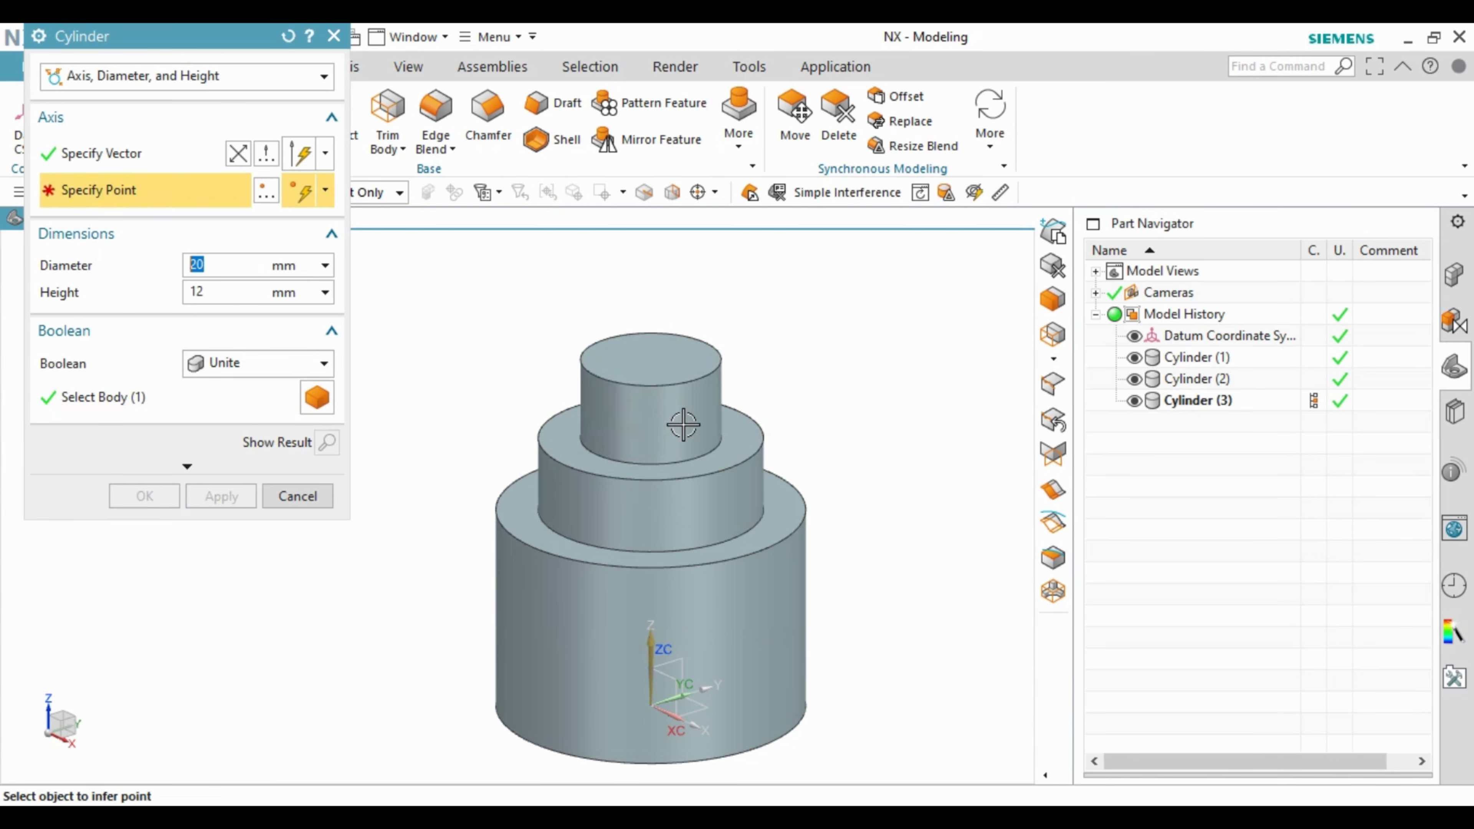
pyautogui.click(717, 370)
pyautogui.scroll(2, 633, 314)
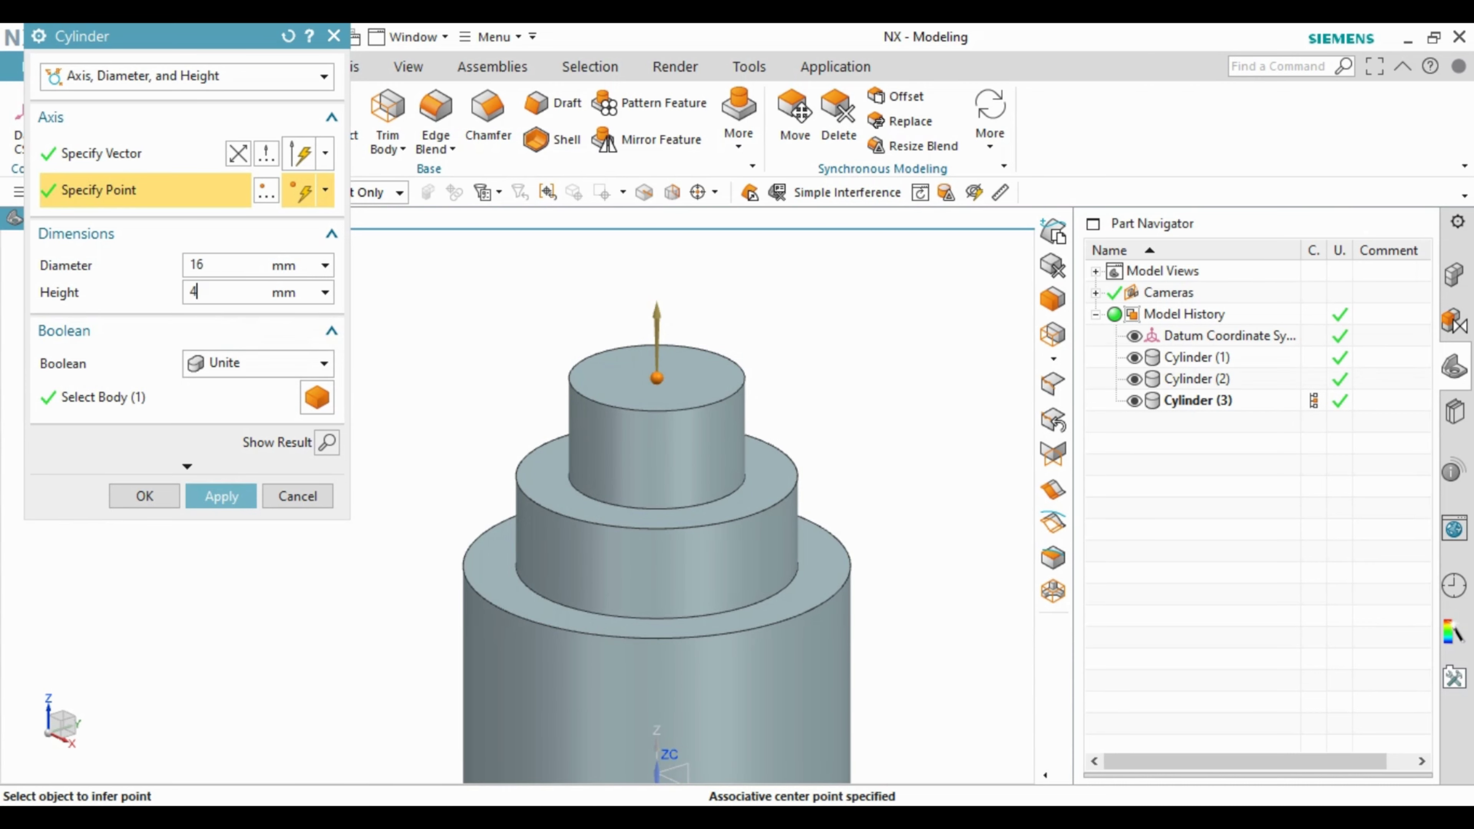
pyautogui.click(175, 503)
pyautogui.scroll(-3, 754, 303)
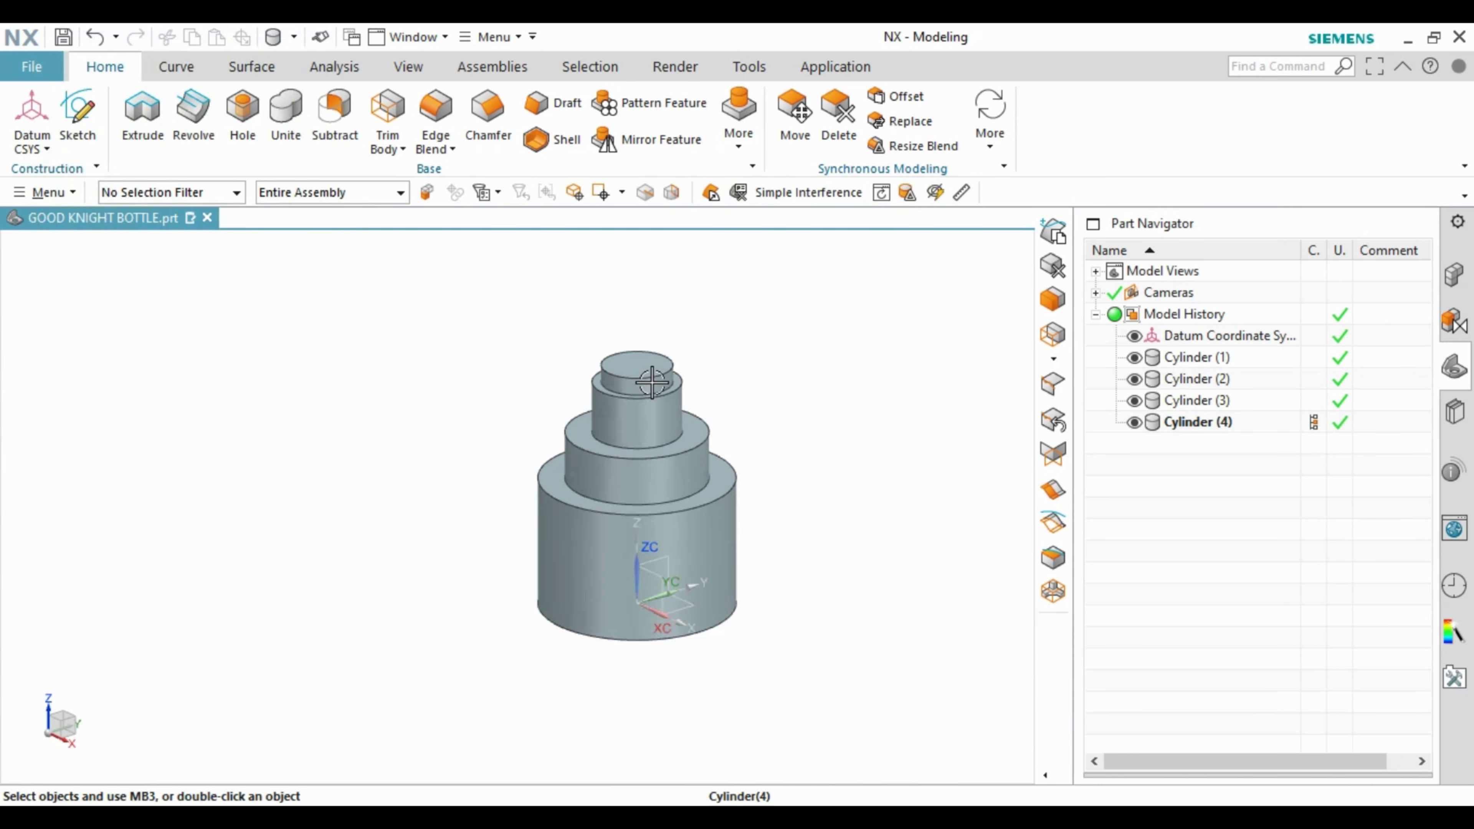
pyautogui.scroll(3, 827, 250)
# Step: Start another cylinder and try placing its centre on the top step
pyautogui.click(739, 117)
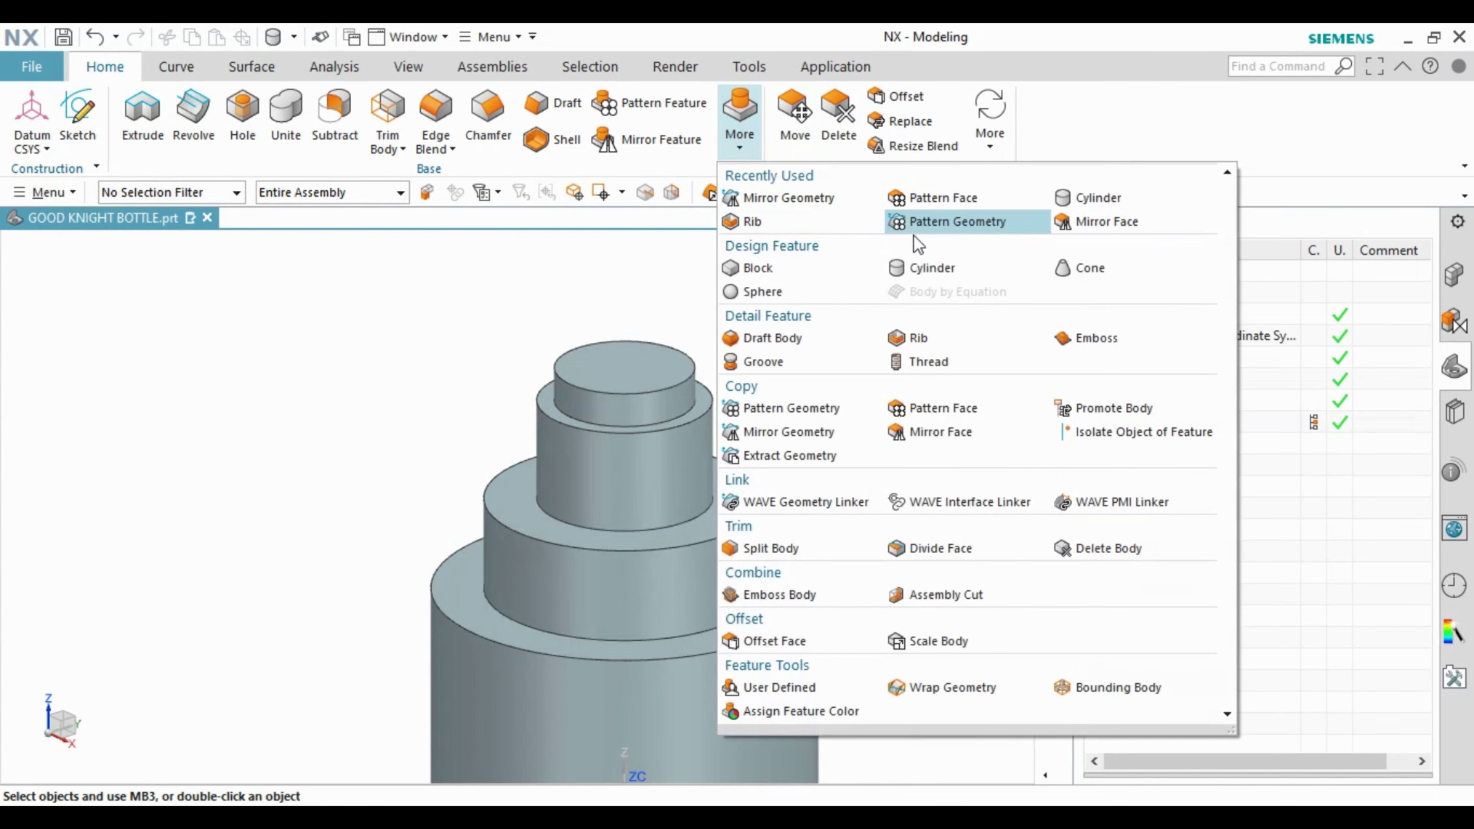
pyautogui.click(1066, 198)
pyautogui.scroll(2, 663, 398)
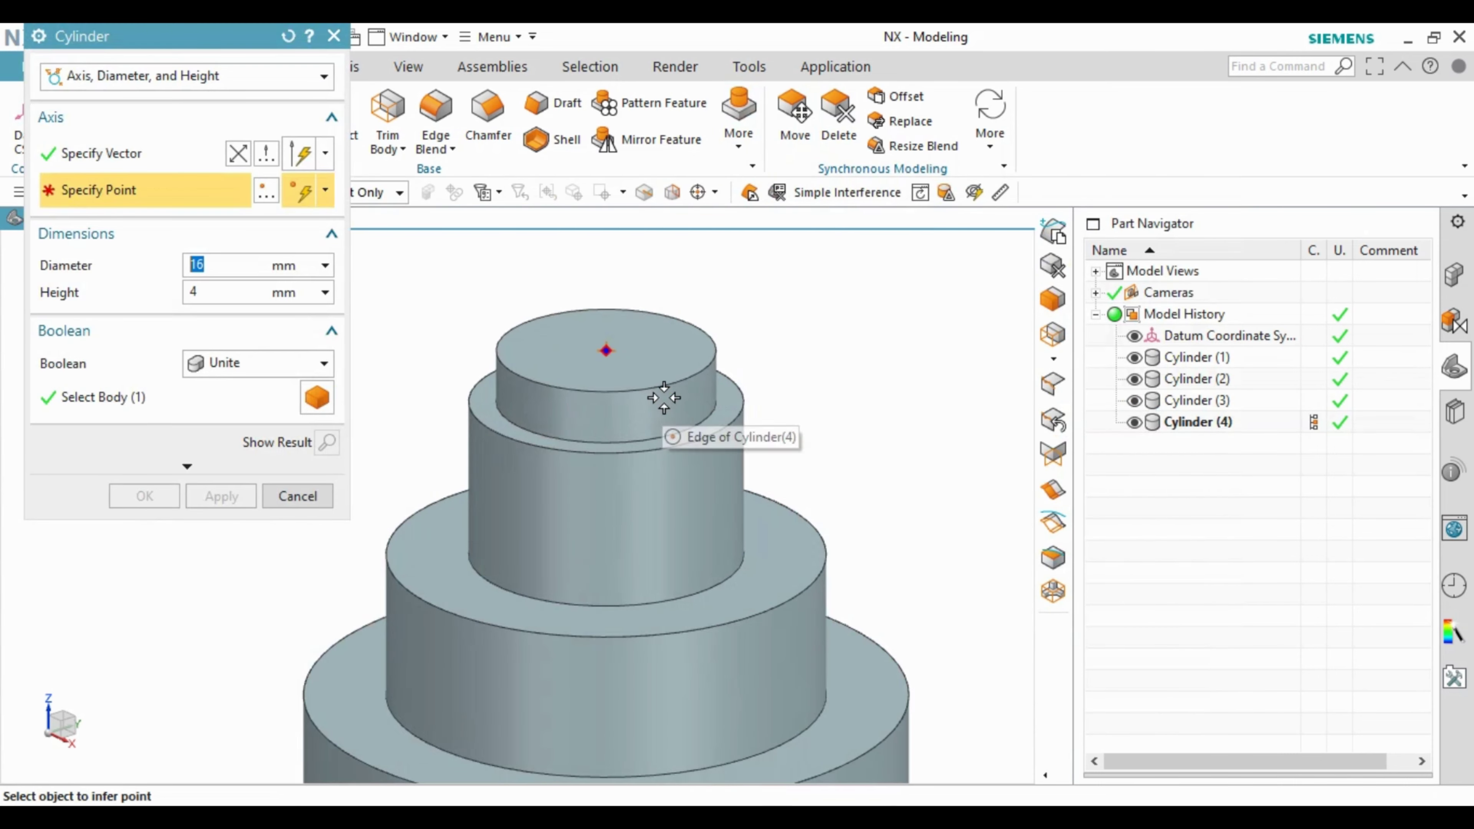
pyautogui.click(643, 390)
pyautogui.hotkey('ctrl', 'alt', 'f')
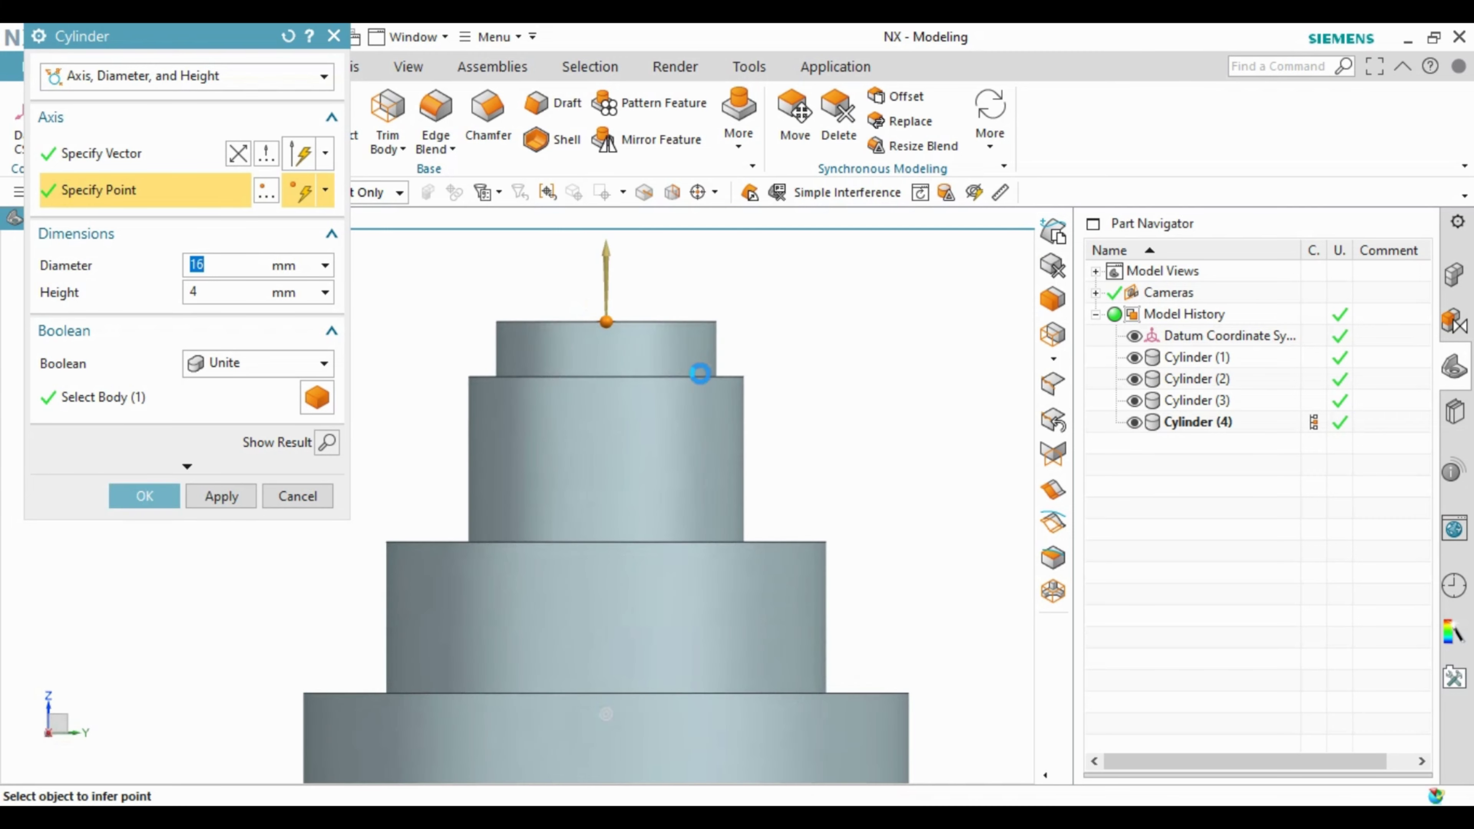
pyautogui.press('Return')
pyautogui.click(738, 113)
pyautogui.click(938, 267)
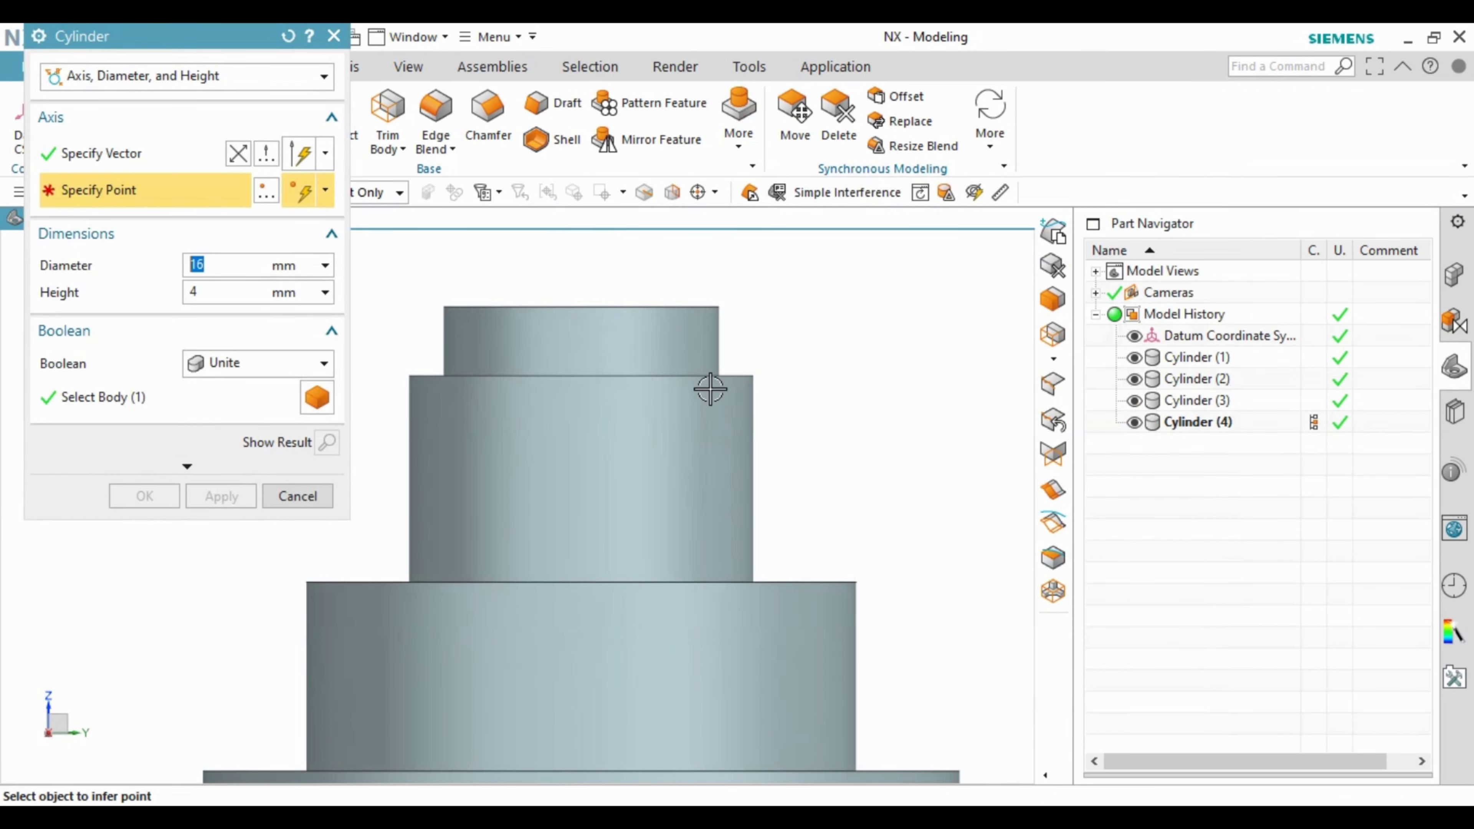
pyautogui.press('Home')
# Step: Create a 24 mm diameter cylinder at the top step's base as a separate body (Boolean None)
pyautogui.click(753, 407)
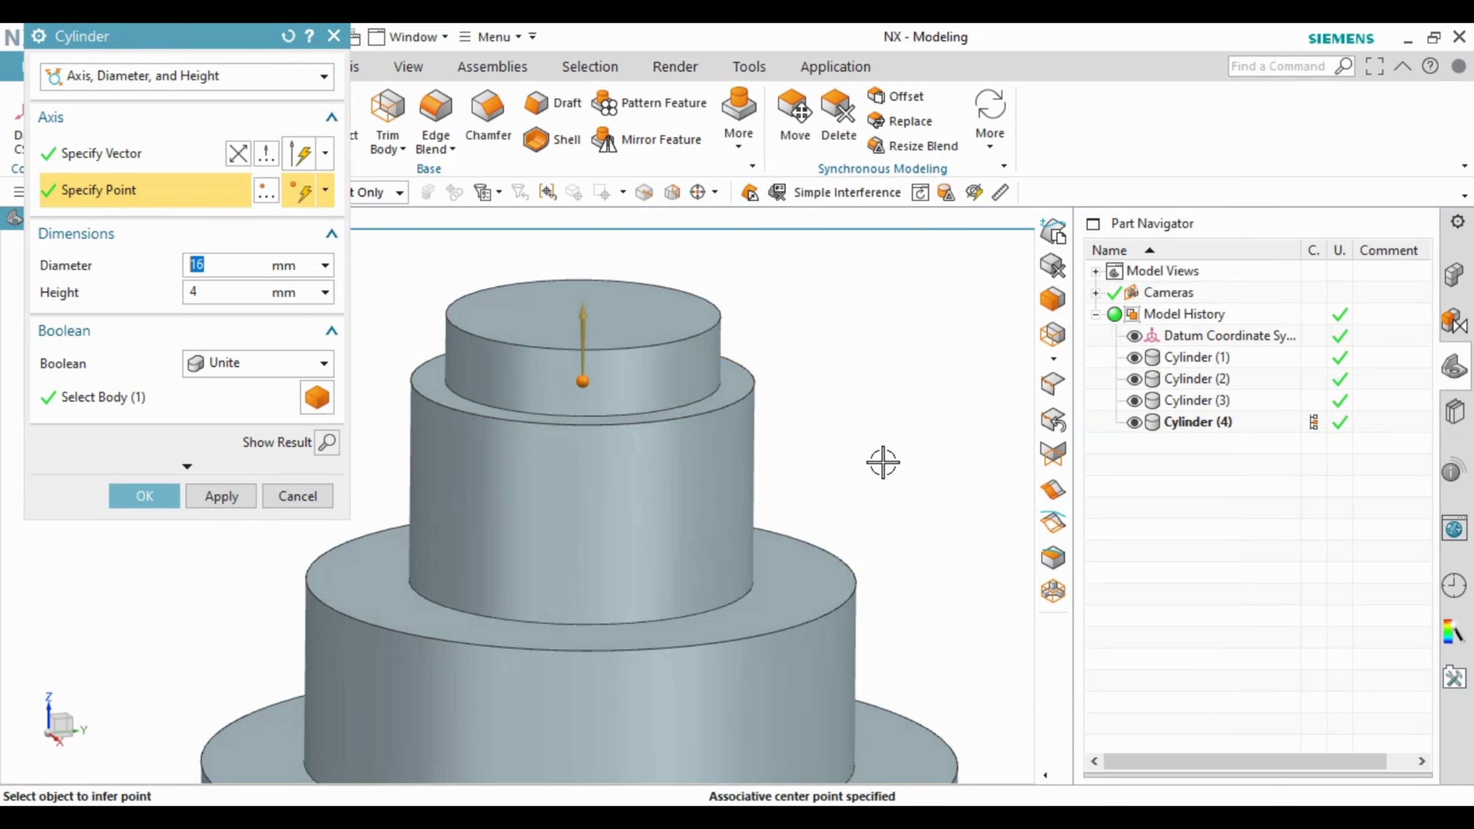
pyautogui.hotkey('ctrl', 'alt', 'f')
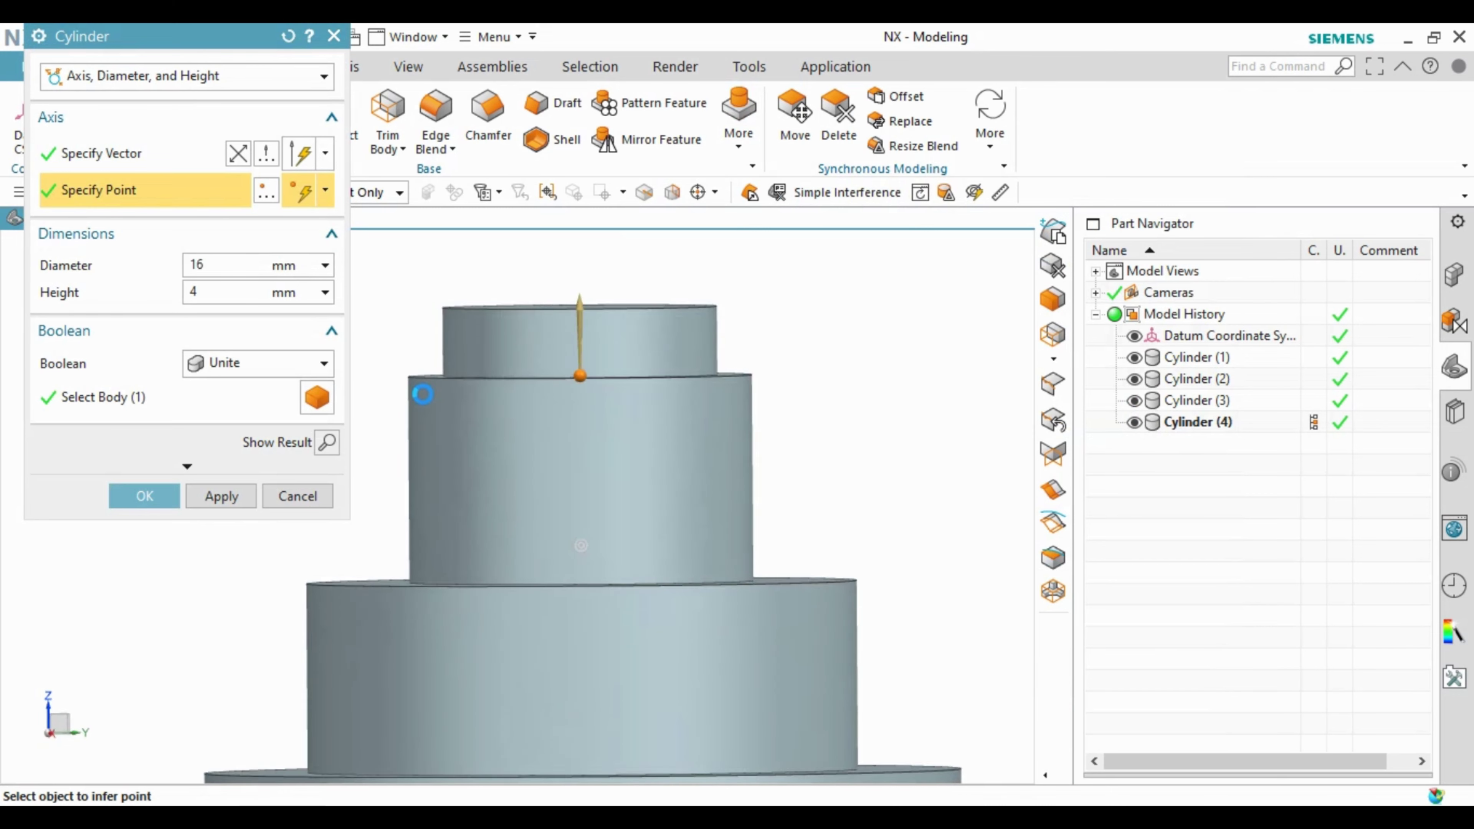
pyautogui.click(226, 364)
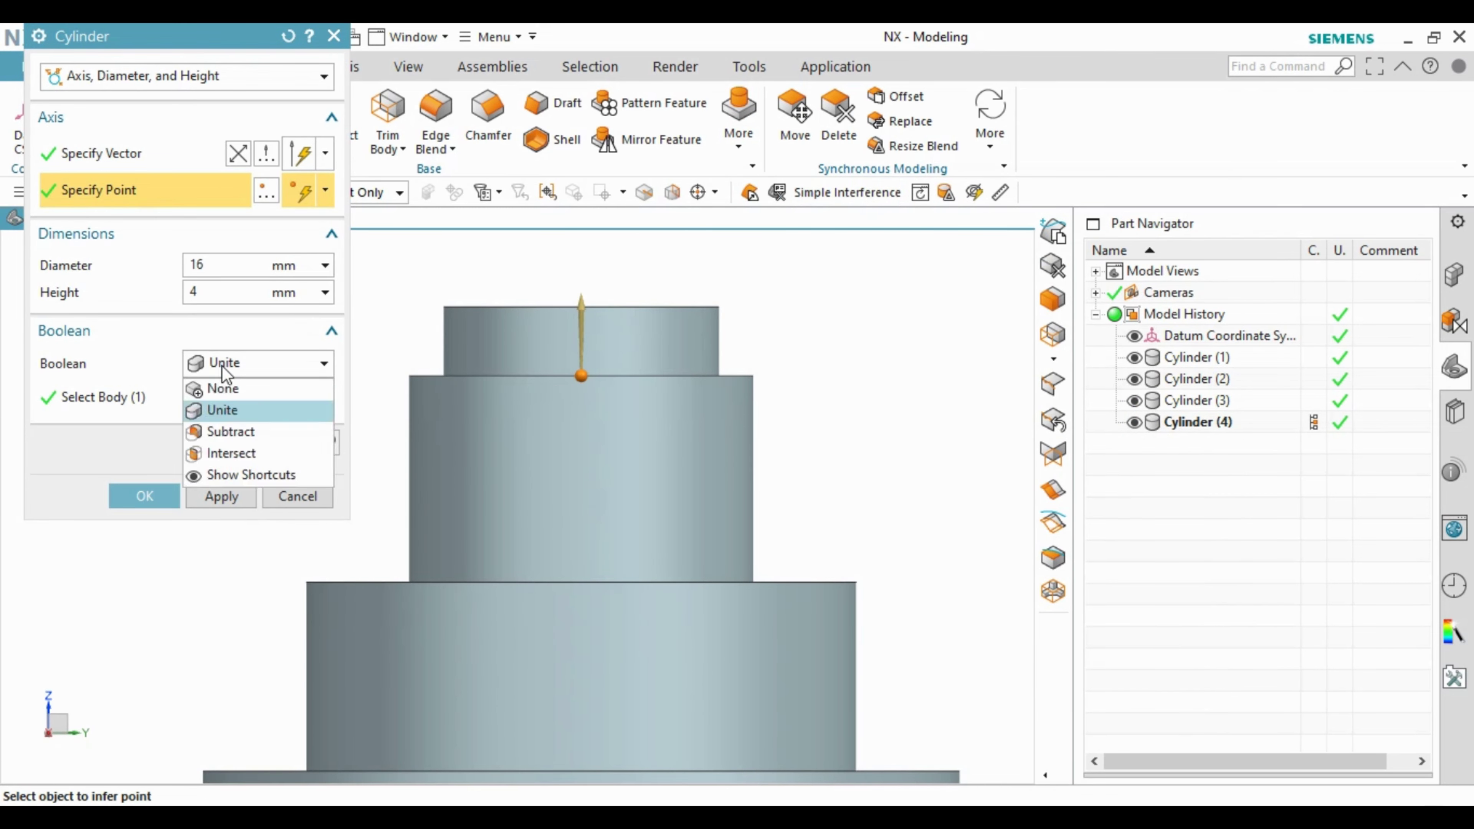
pyautogui.click(227, 389)
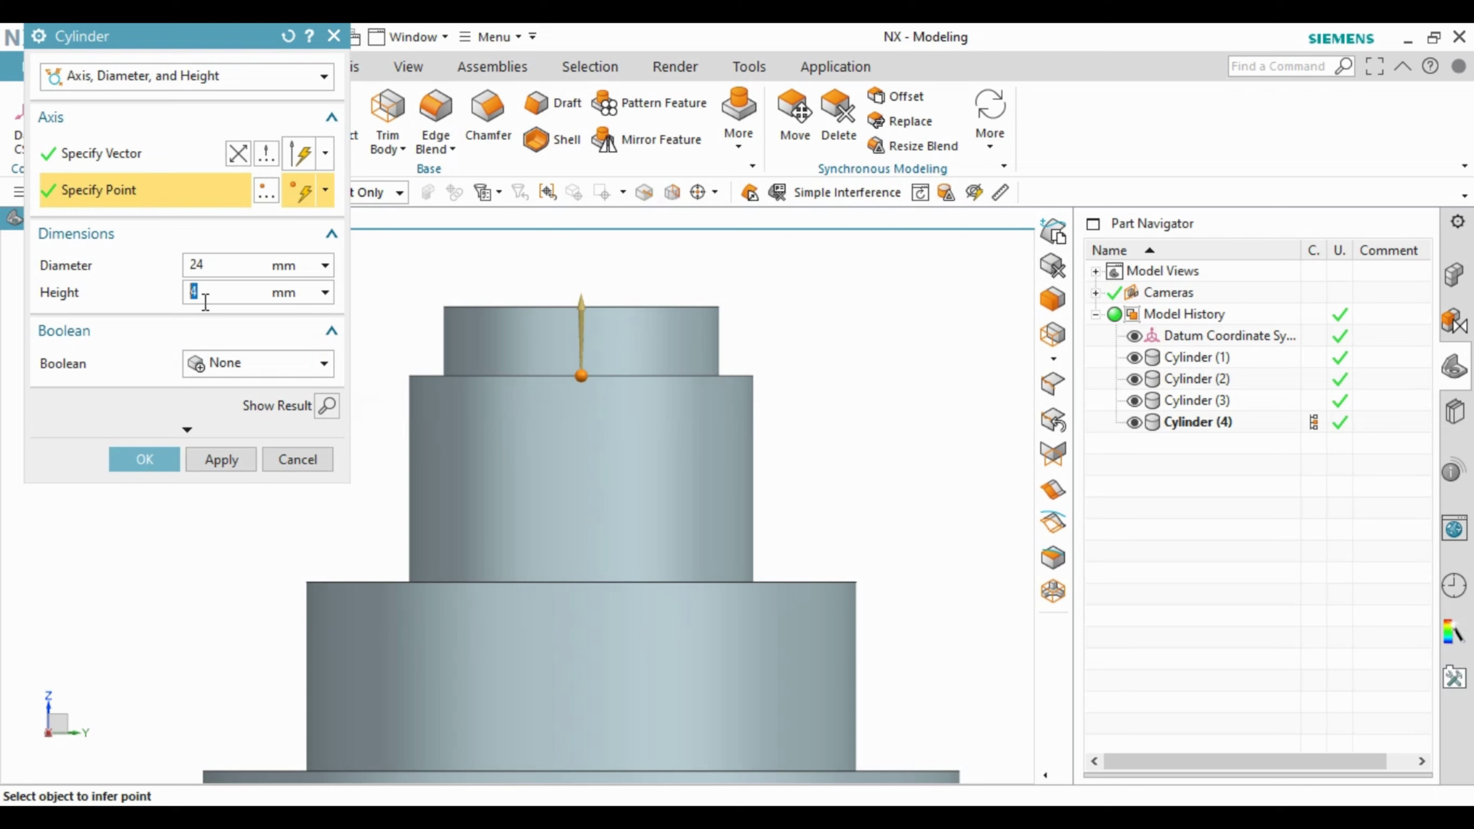
pyautogui.click(259, 292)
pyautogui.write('2')
pyautogui.click(149, 456)
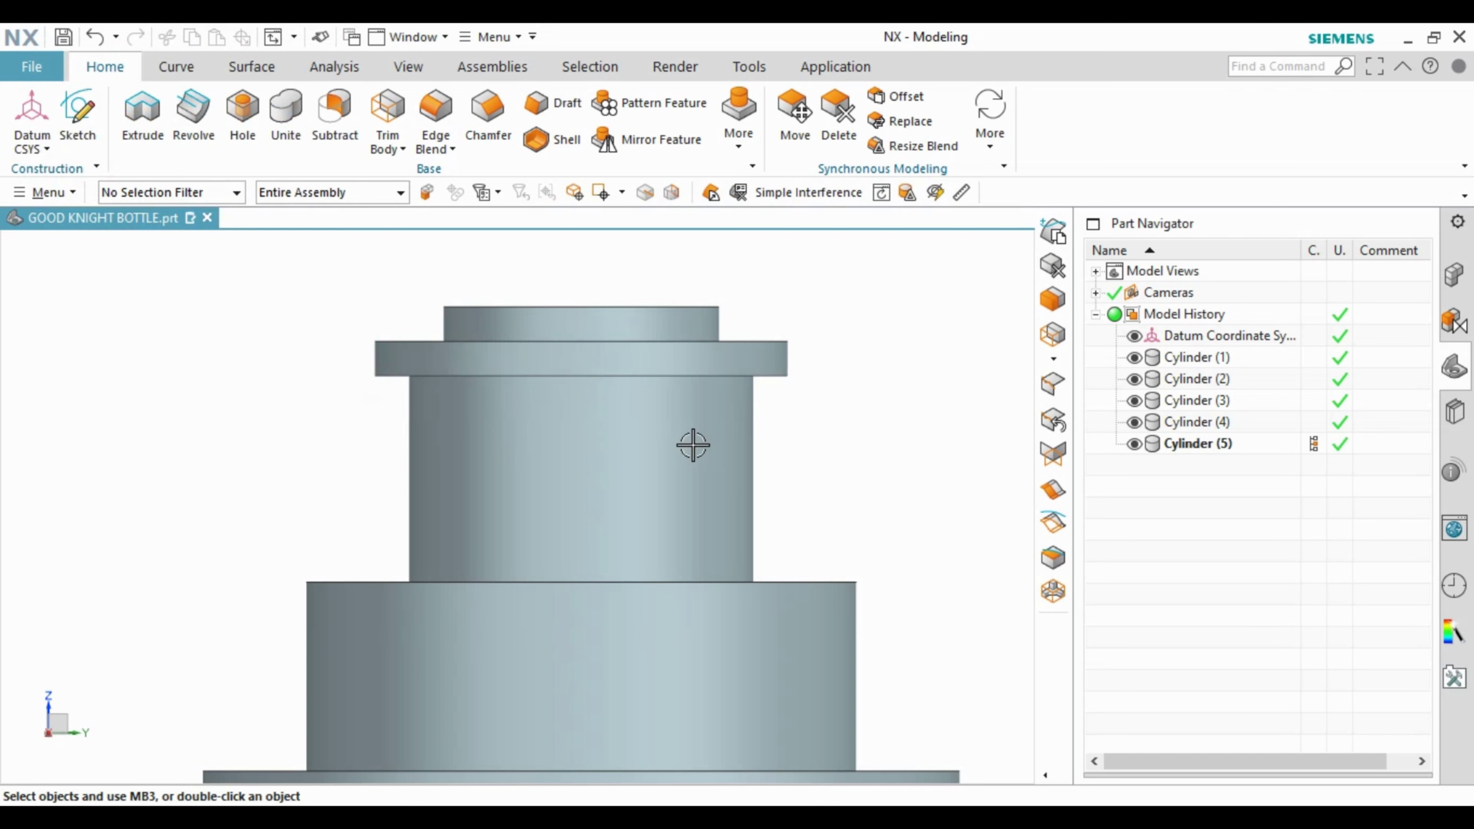
# Step: Lower the separate flange body 9 mm along the neck with Move Object (Ctrl+T)
pyautogui.hotkey('ctrl', 't')
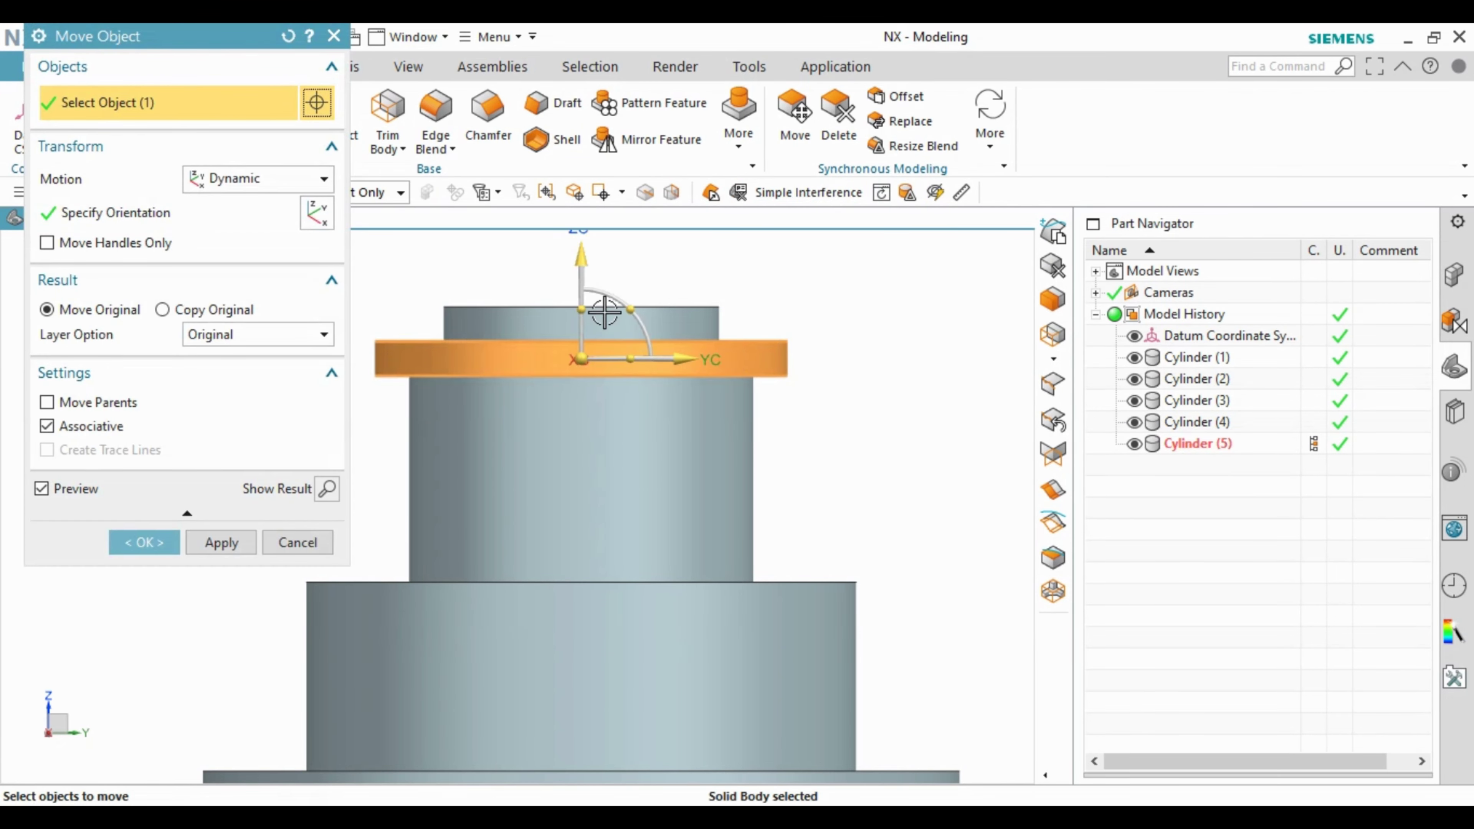
pyautogui.moveTo(584, 265); pyautogui.dragTo(628, 431)
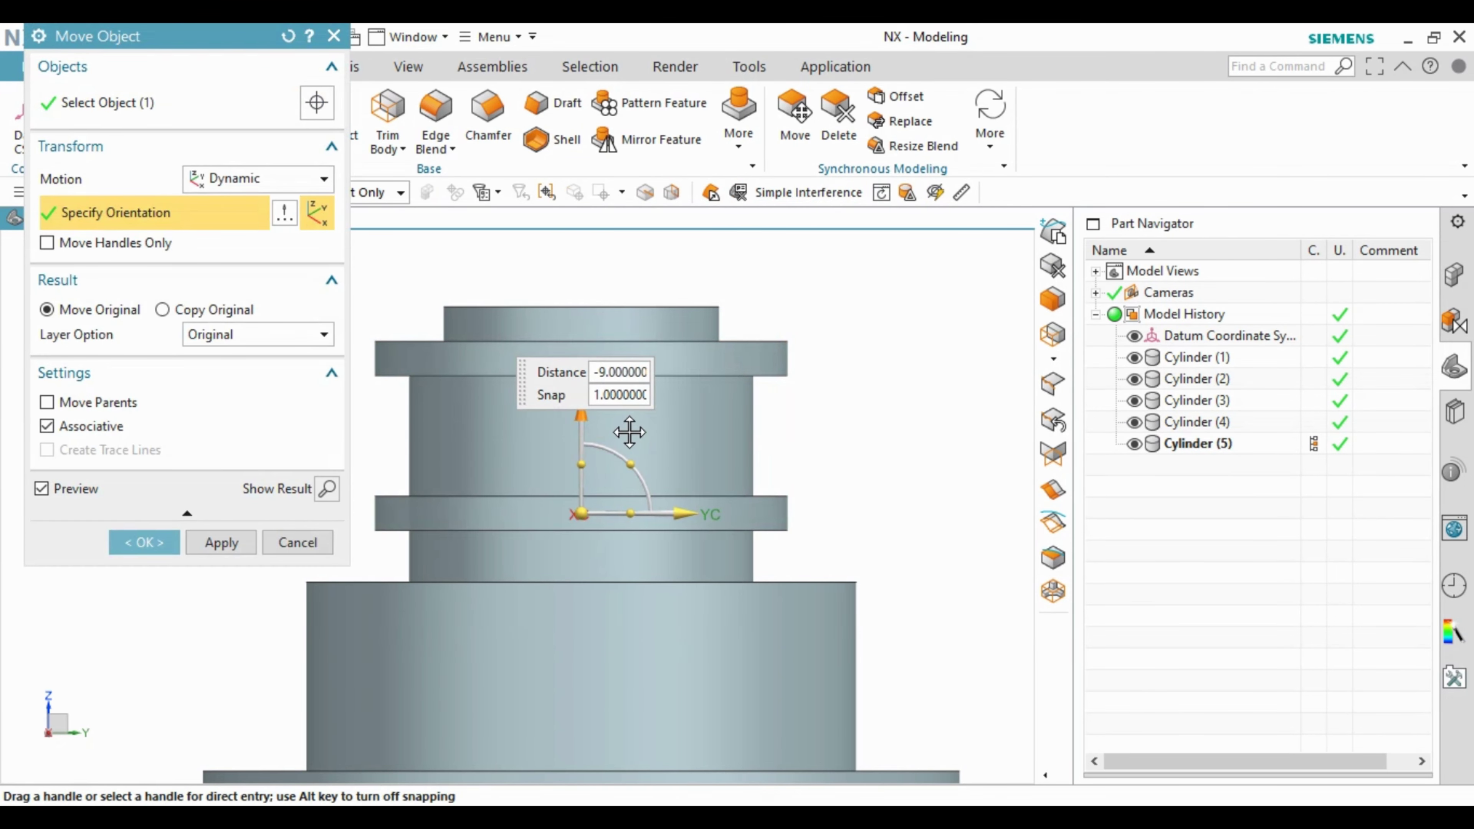
pyautogui.middleClick(645, 429)
pyautogui.moveTo(652, 421); pyautogui.dragTo(744, 483, button='middle')
pyautogui.scroll(-3, 559, 355)
pyautogui.scroll(-2, 565, 494)
pyautogui.scroll(3, 619, 418)
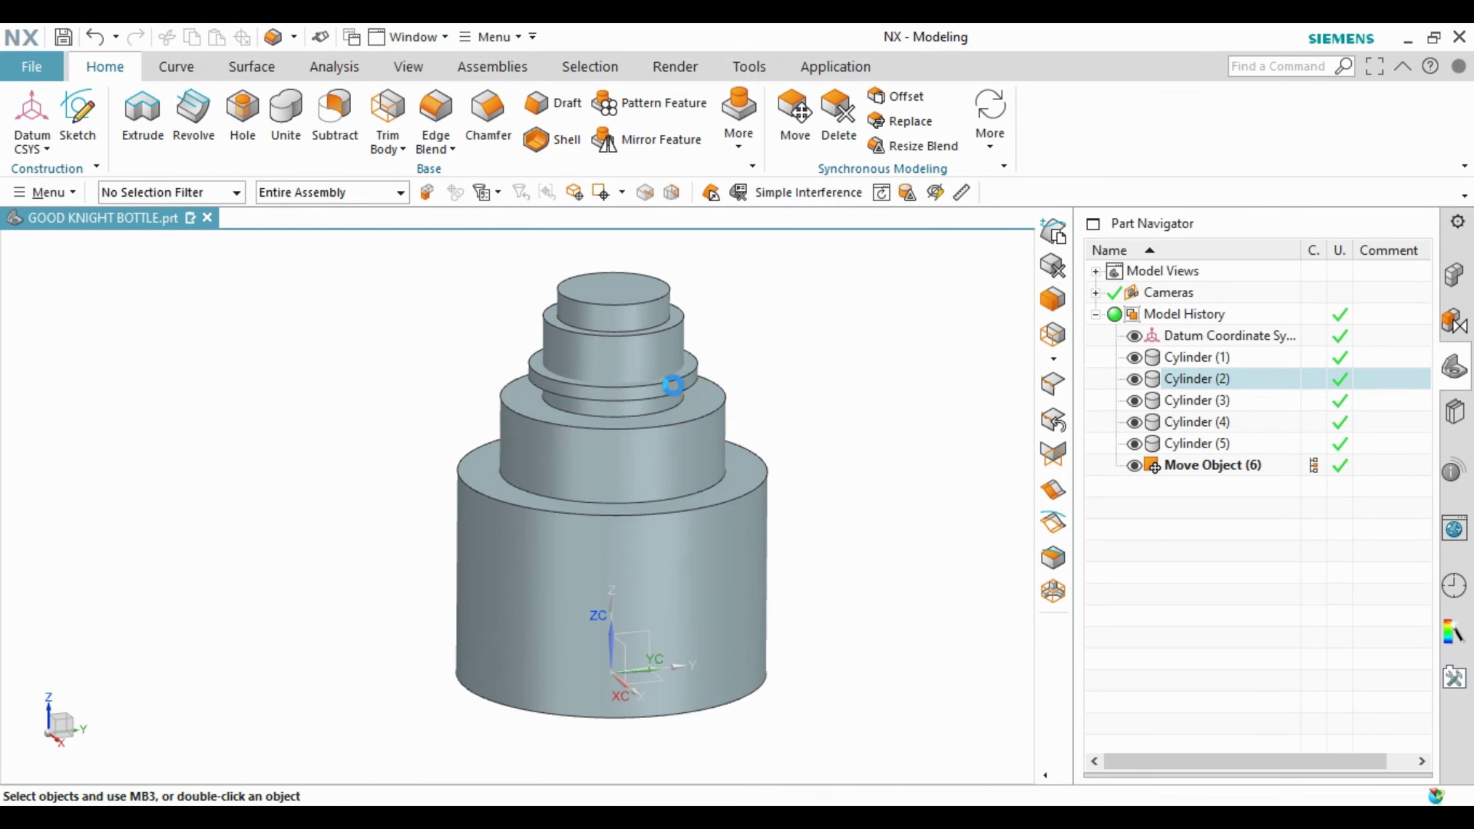
pyautogui.press('b')
pyautogui.scroll(3, 652, 429)
# Step: Round the flange edges with a 1 mm blend
pyautogui.scroll(1, 695, 390)
pyautogui.click(695, 390)
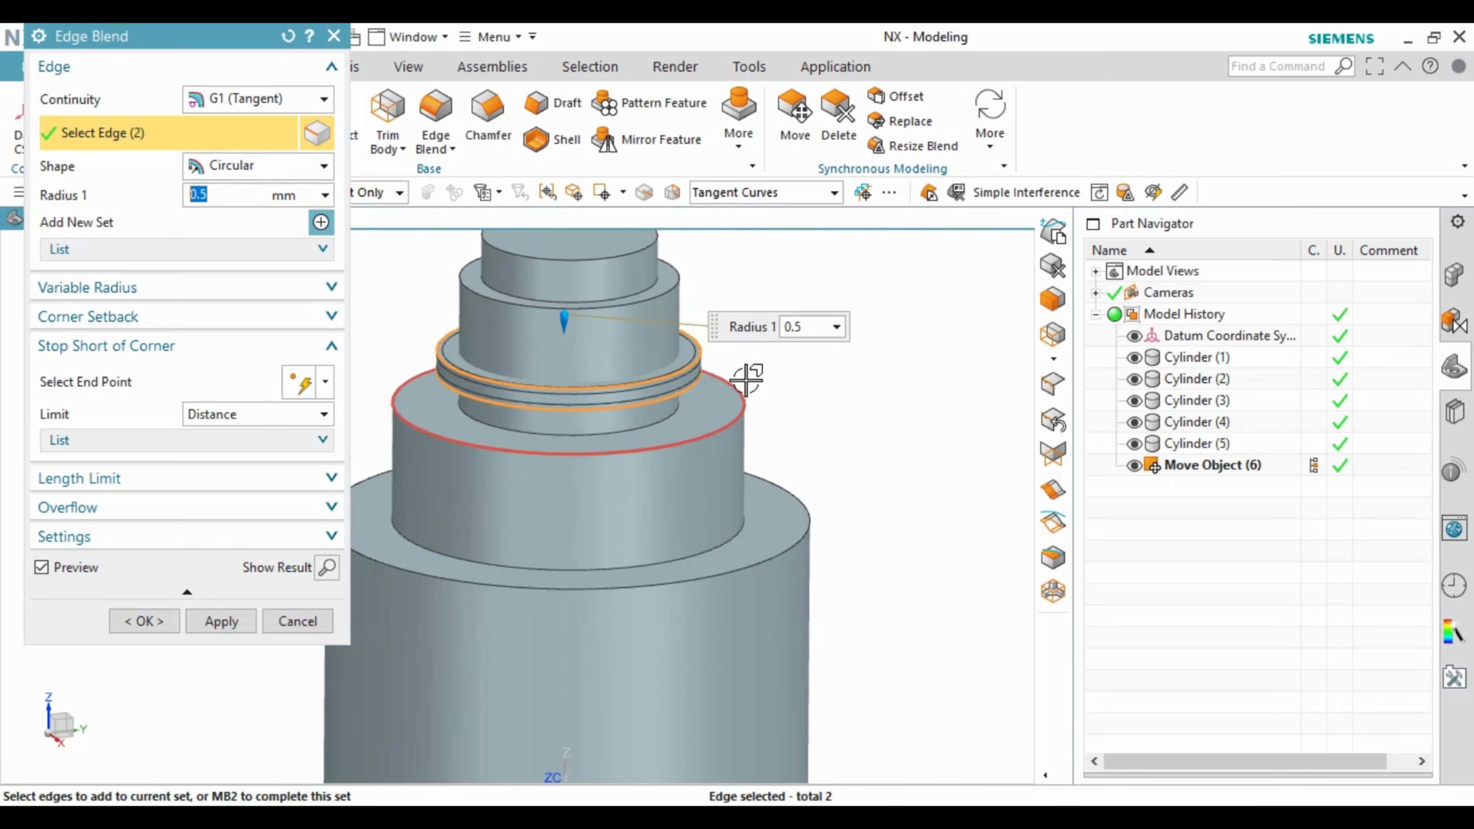
pyautogui.write('1')
pyautogui.middleClick(683, 394)
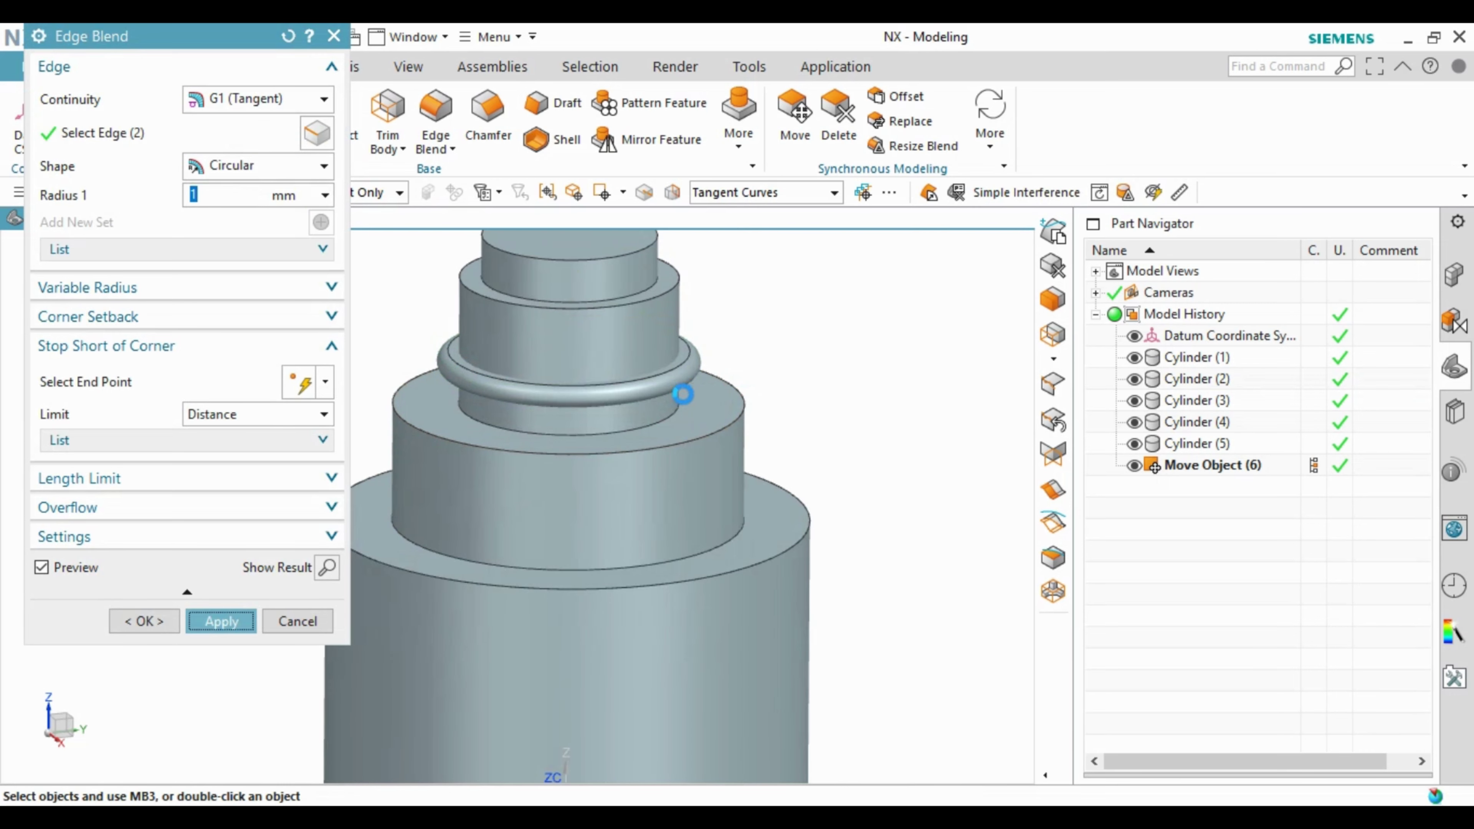
# Step: Blend the bottle's bottom edge and the base's top edge at 3 mm
pyautogui.press('b')
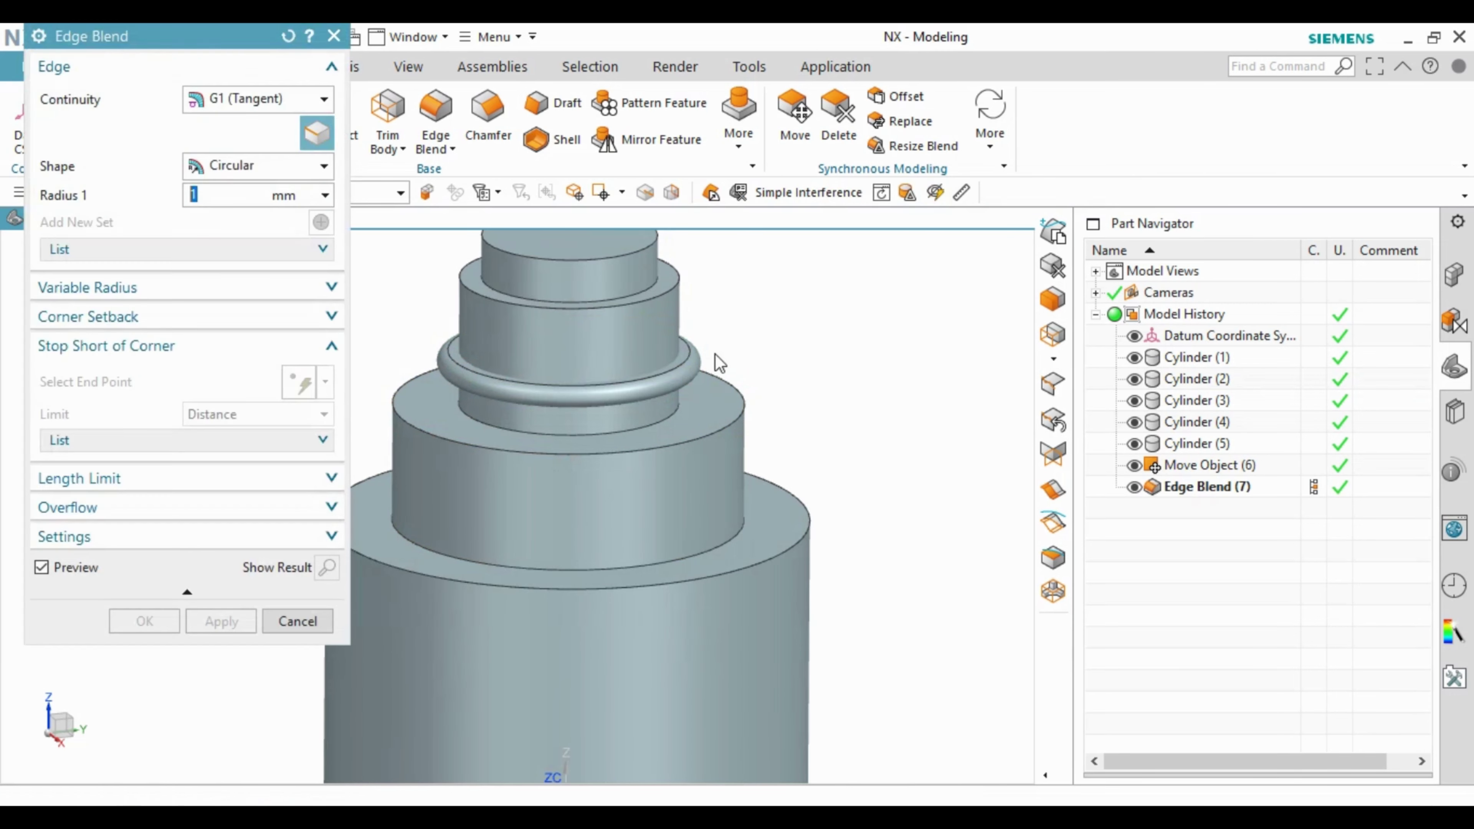
pyautogui.scroll(3, 714, 314)
pyautogui.scroll(2, 714, 349)
pyautogui.scroll(-4, 753, 492)
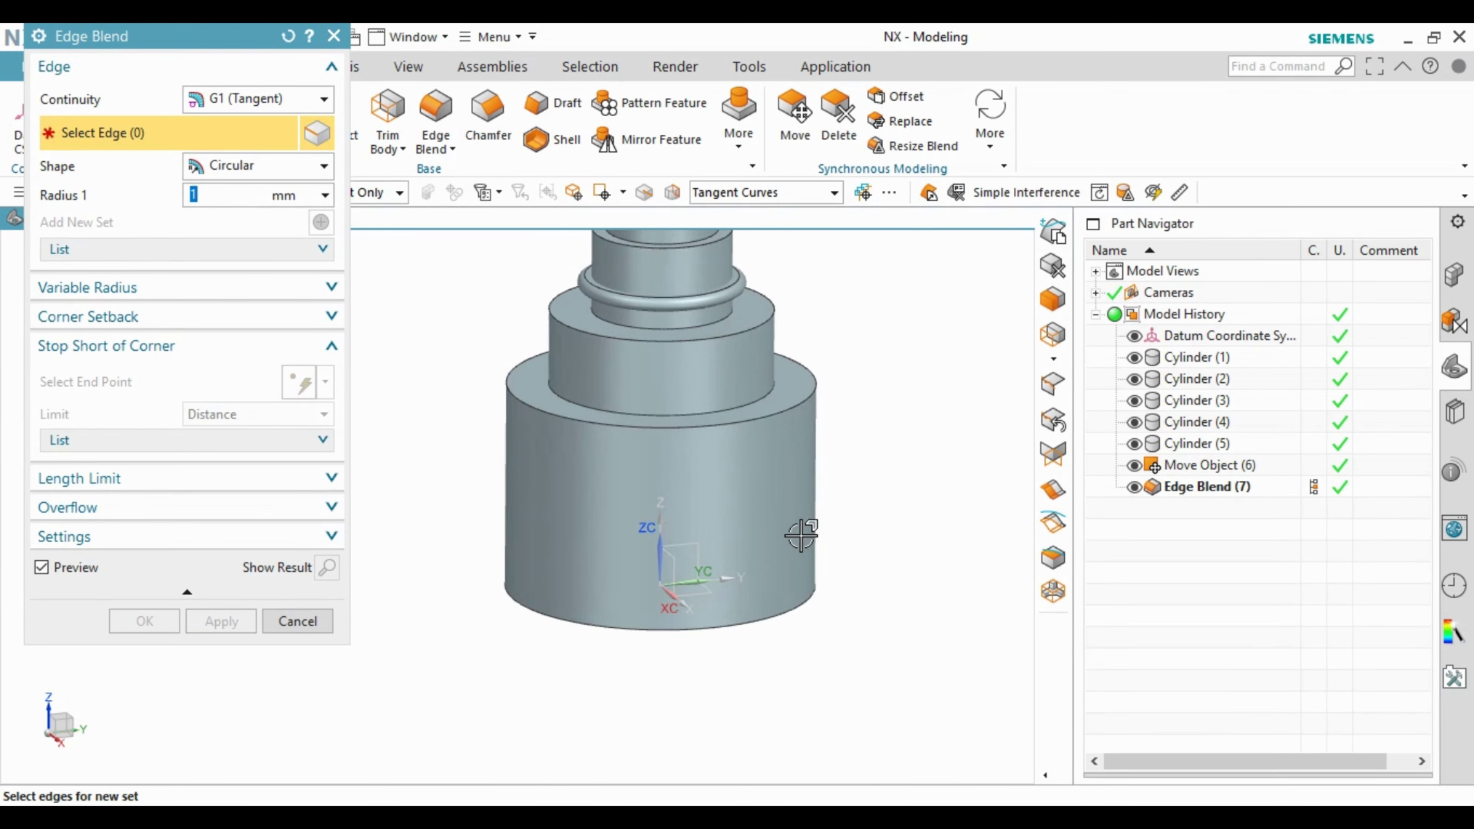
pyautogui.moveTo(801, 535)
pyautogui.mouseDown(button='middle')
pyautogui.moveTo(806, 598)
pyautogui.moveTo(804, 402)
pyautogui.mouseUp(button='middle')
pyautogui.click(807, 598)
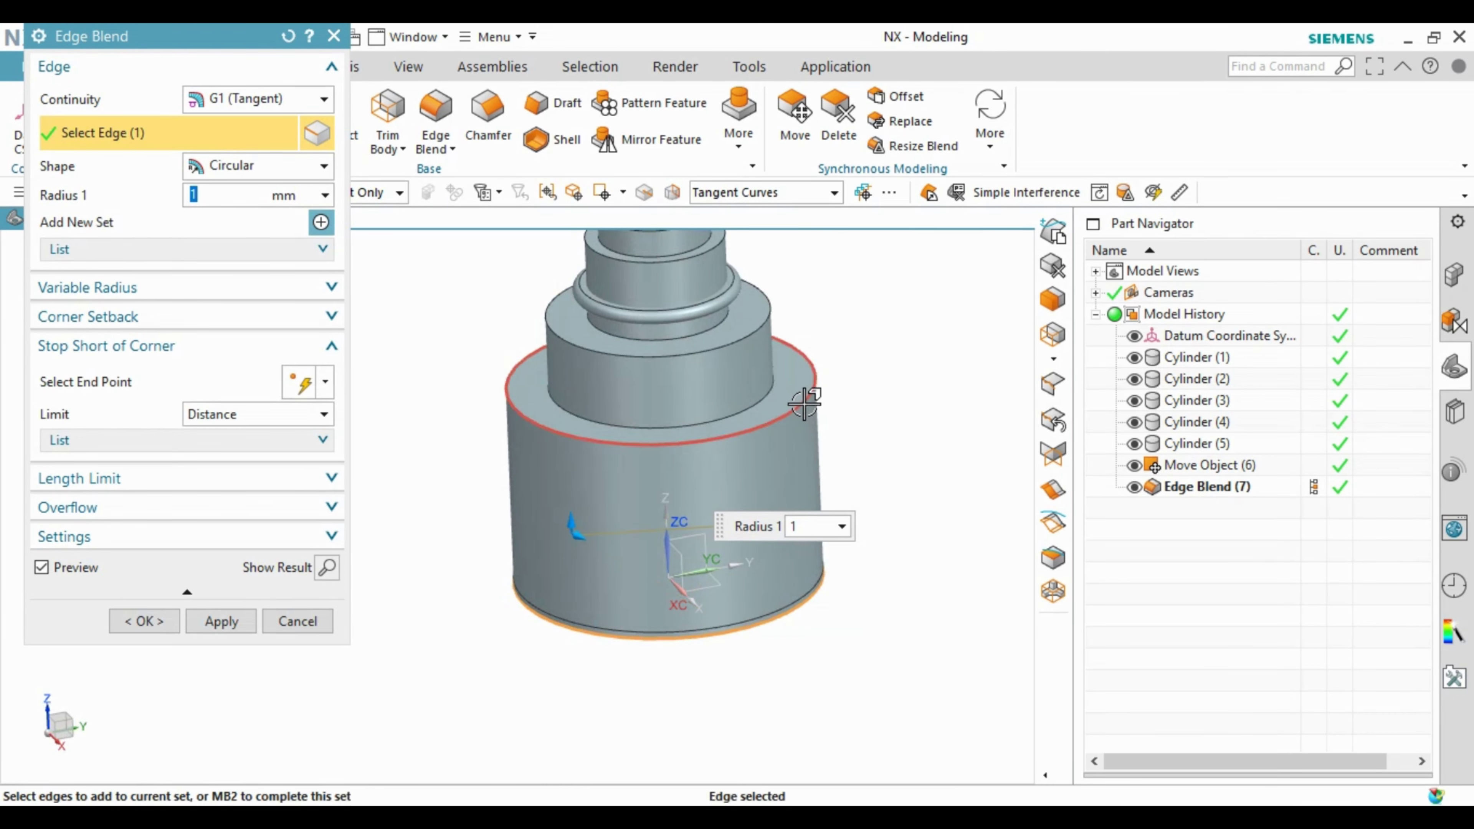
pyautogui.click(804, 402)
pyautogui.write('3')
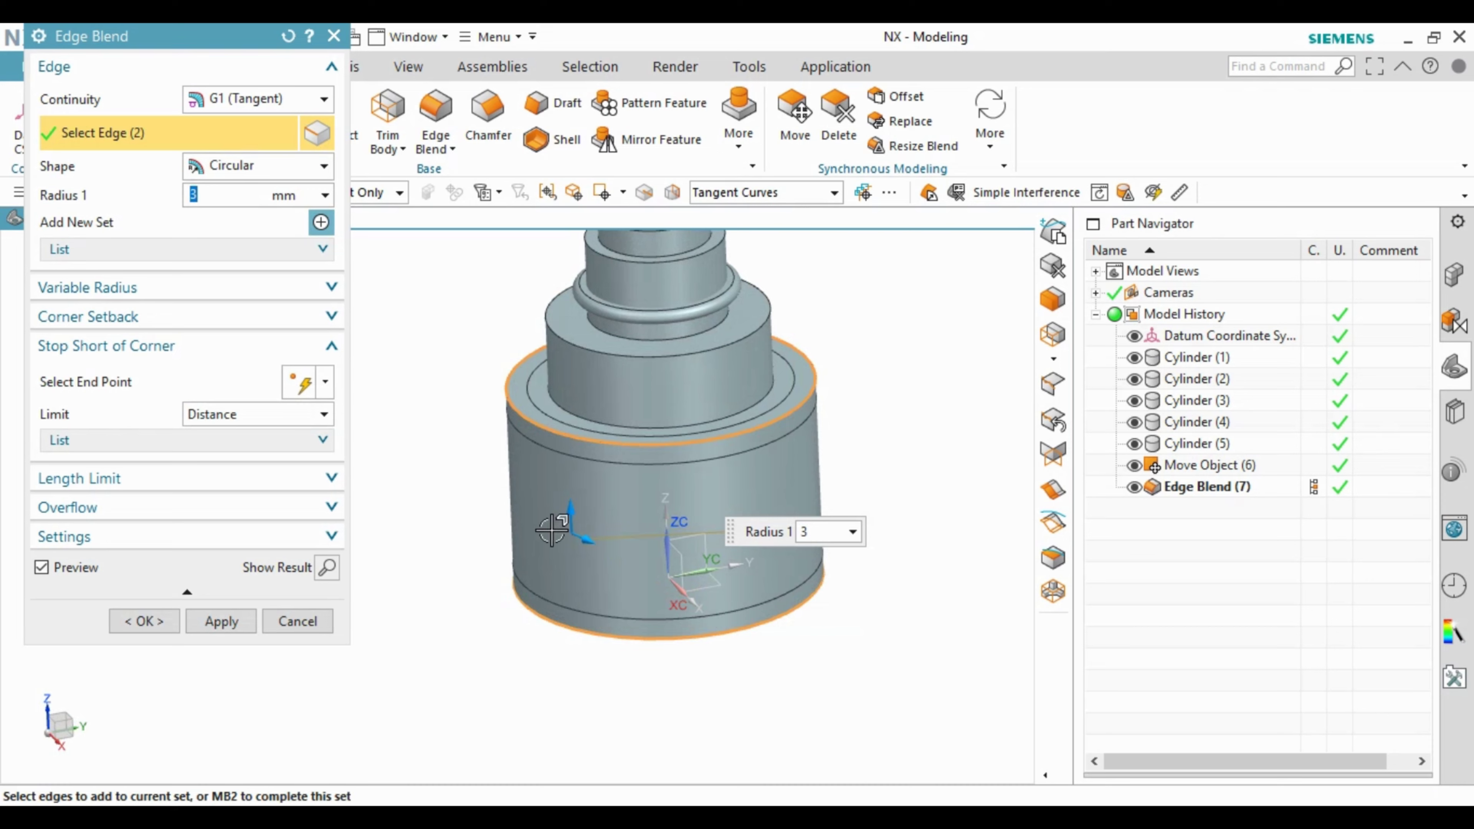
pyautogui.click(227, 623)
# Step: Apply a 3 mm blend to the edge at the top of the base
pyautogui.click(702, 429)
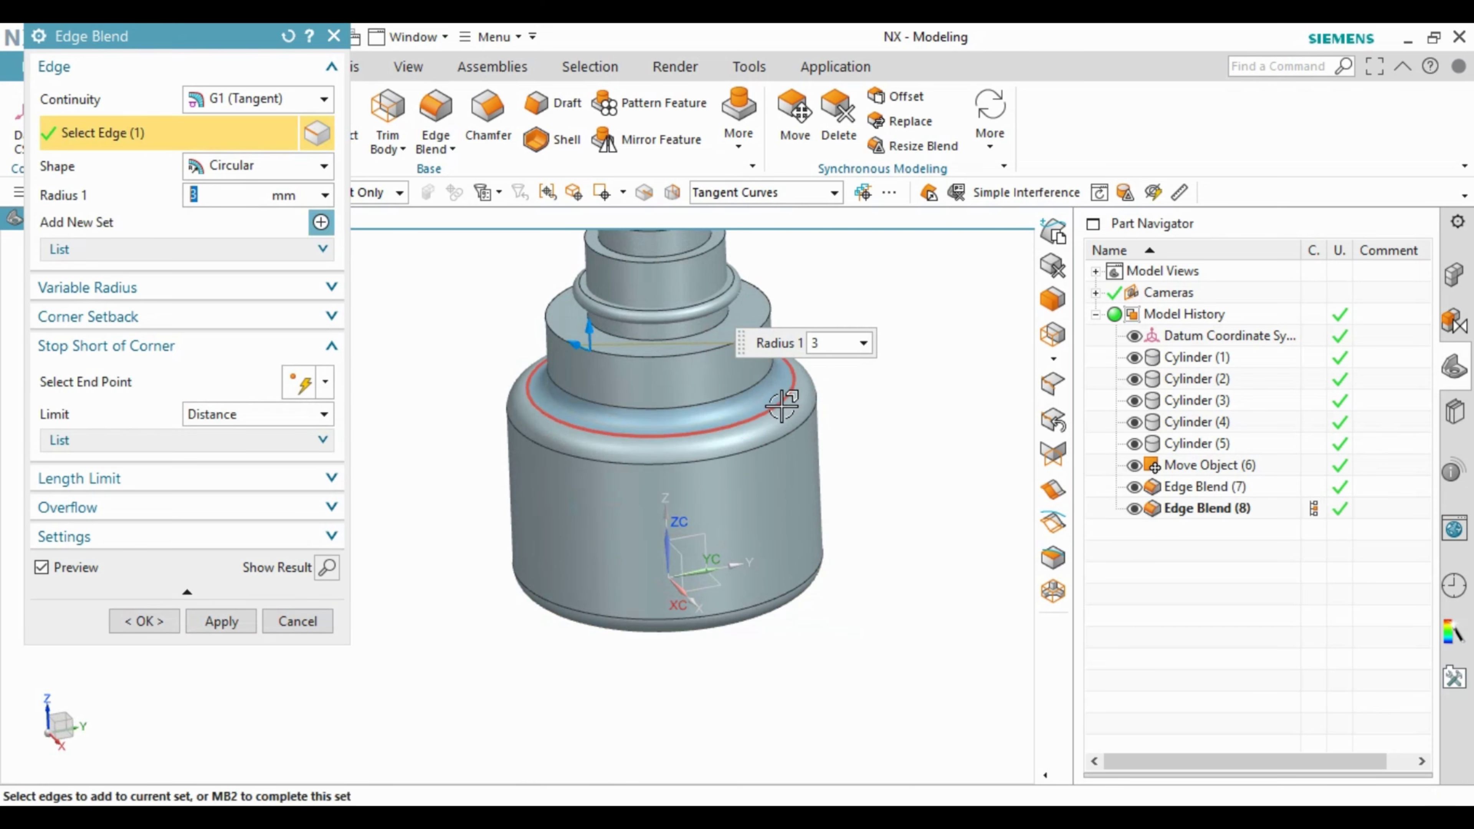
pyautogui.middleClick(702, 427)
pyautogui.middleClick(702, 427)
# Step: Round the next step's two edges with a 2 mm blend
pyautogui.click(705, 341)
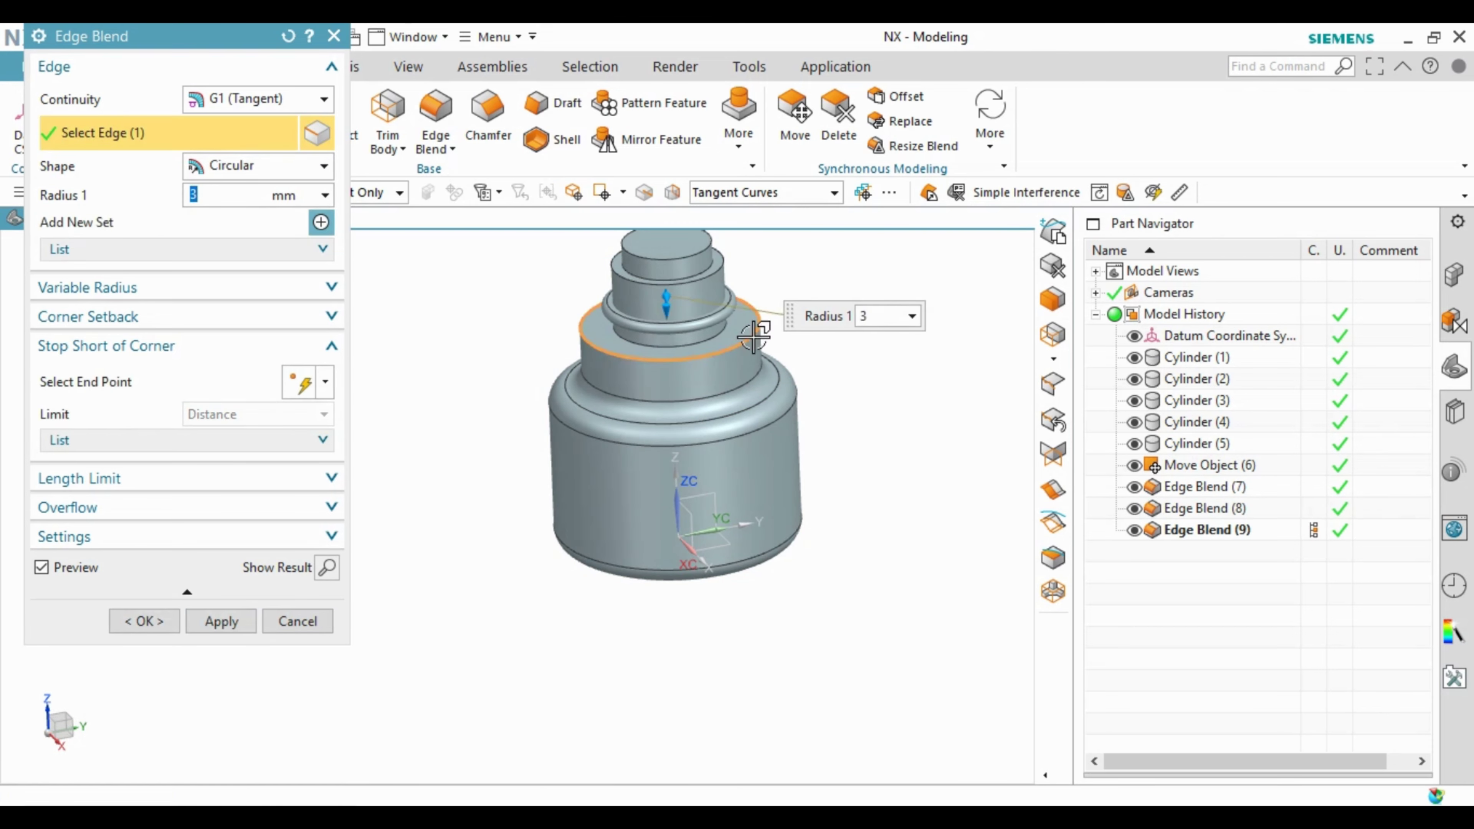
pyautogui.click(741, 341)
pyautogui.write('2')
pyautogui.press('Return')
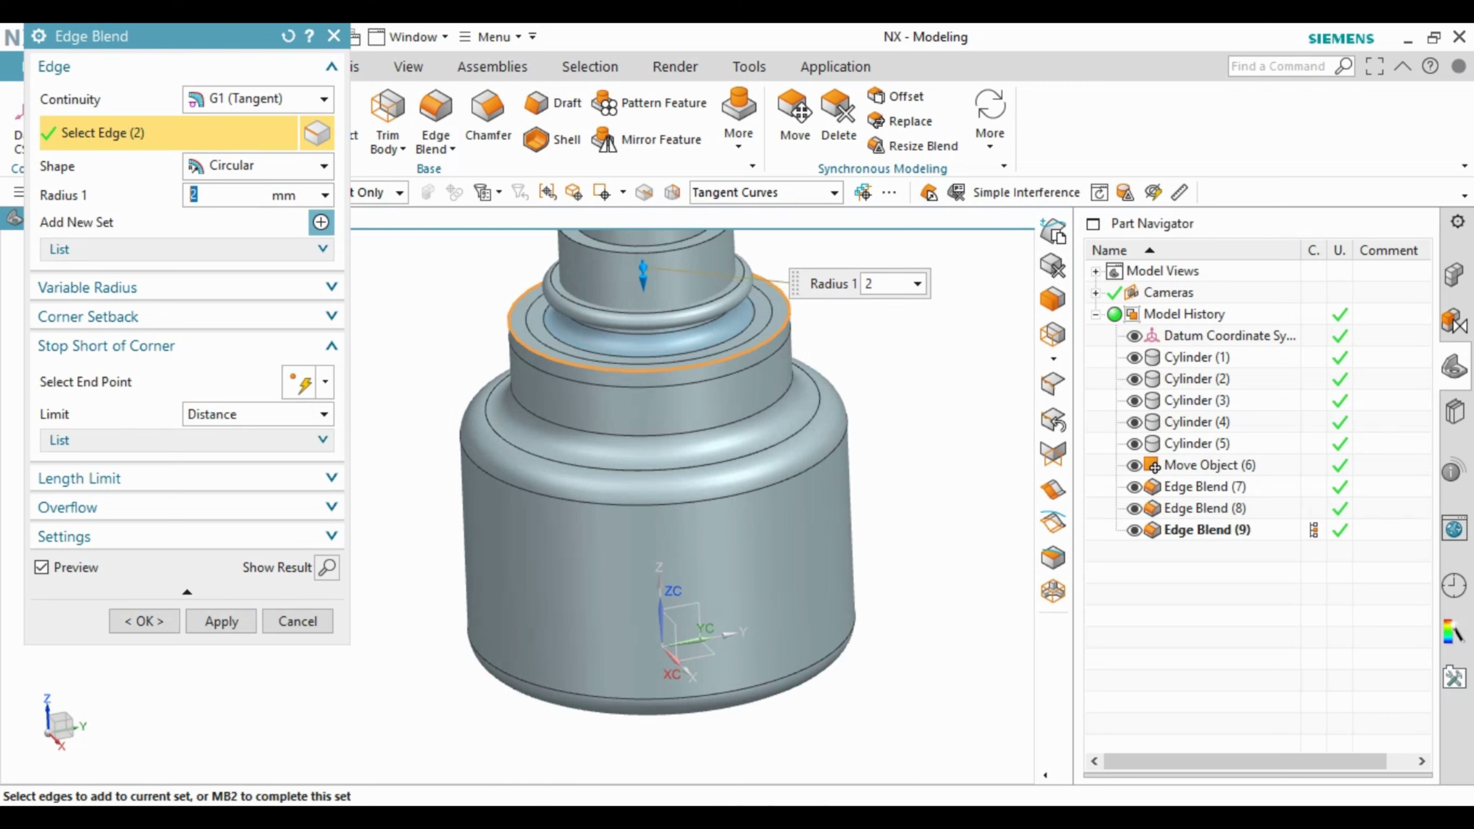
pyautogui.middleClick(713, 381)
# Step: Finish edge blending and view the bottle straight from the side
pyautogui.middleClick(658, 389)
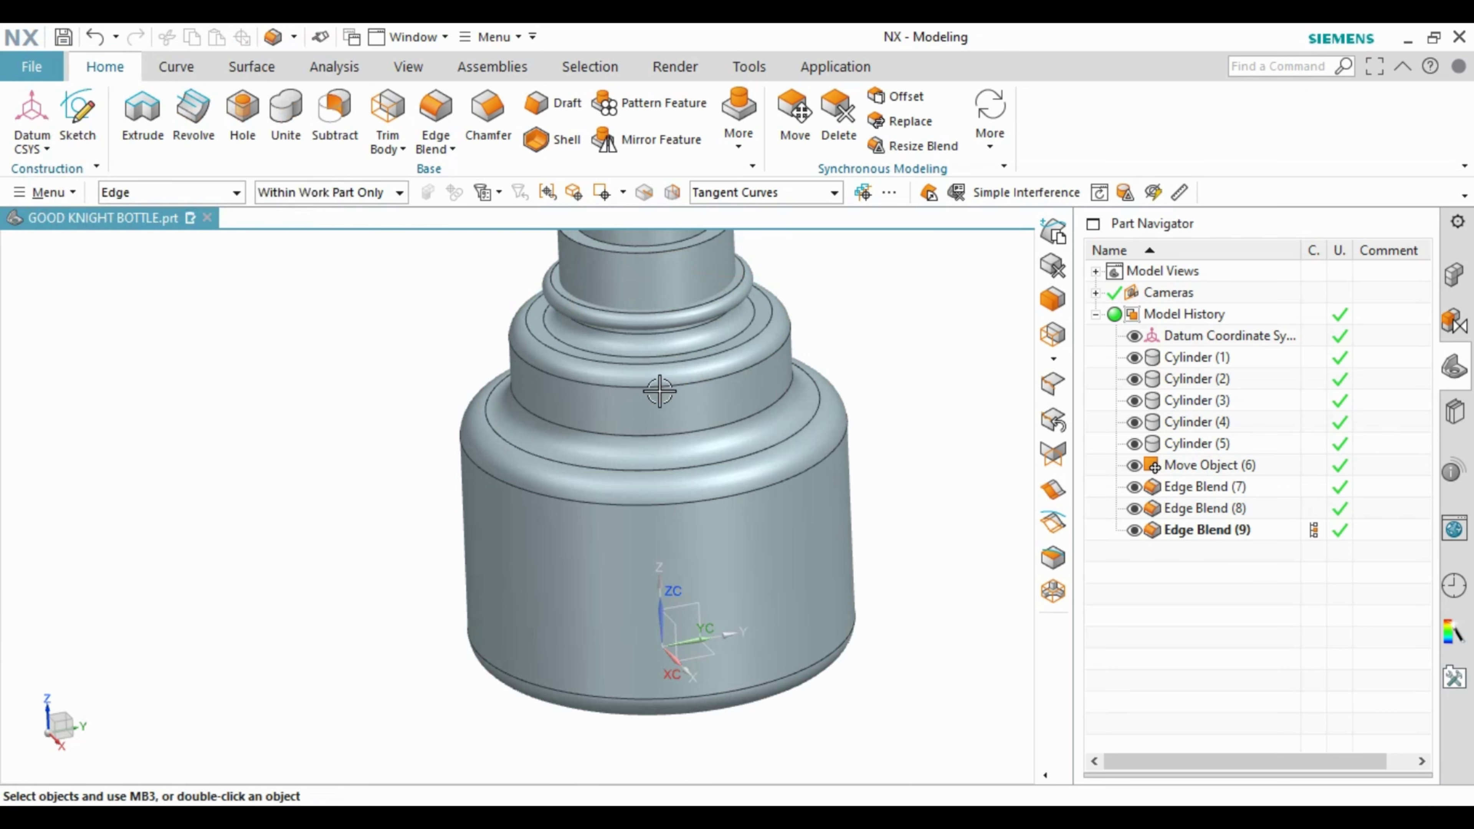
pyautogui.scroll(-5, 658, 388)
pyautogui.hotkey('ctrl', 'alt', 'r')
pyautogui.scroll(3, 721, 342)
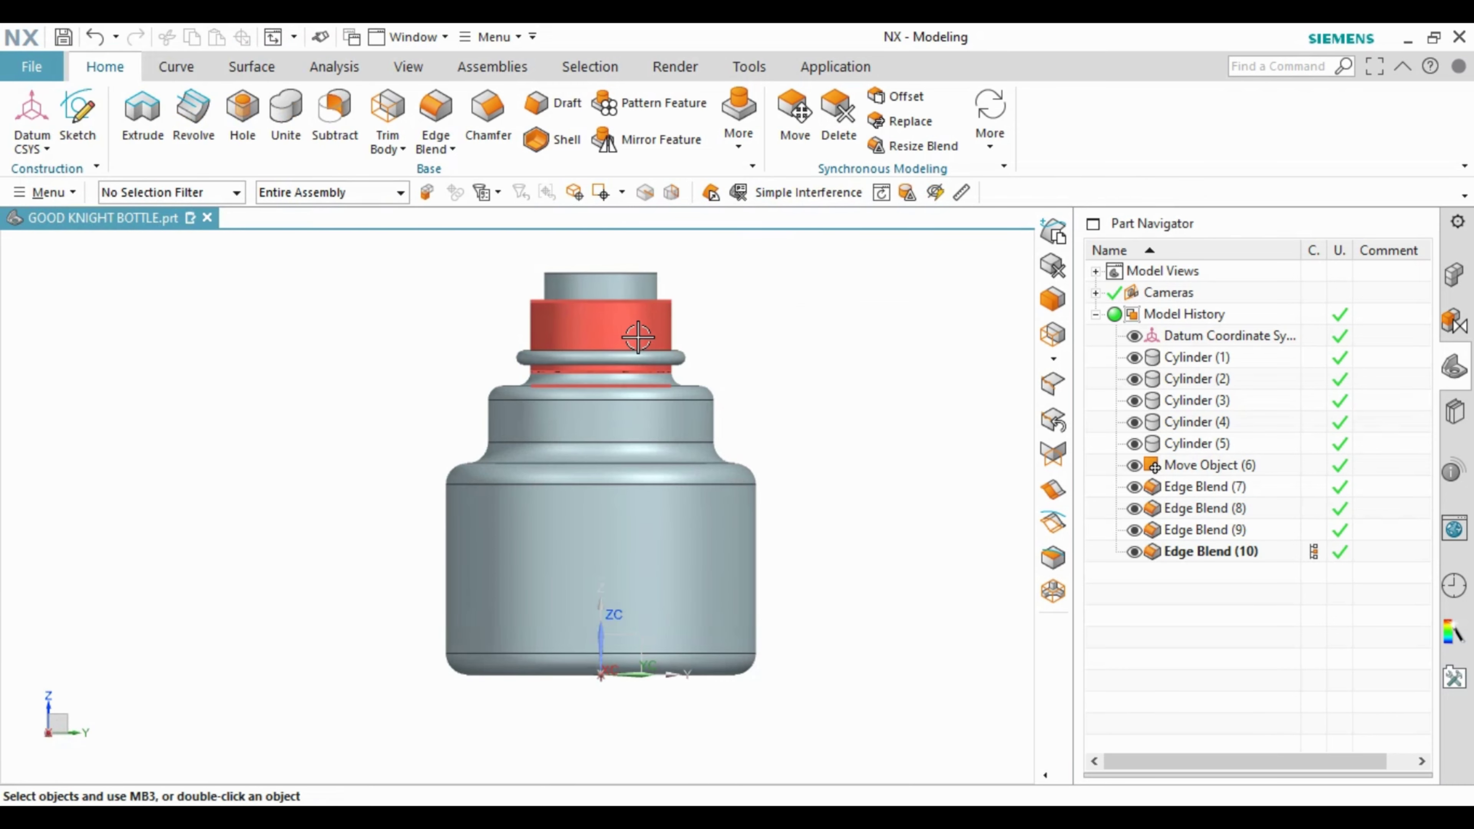
pyautogui.scroll(2, 627, 319)
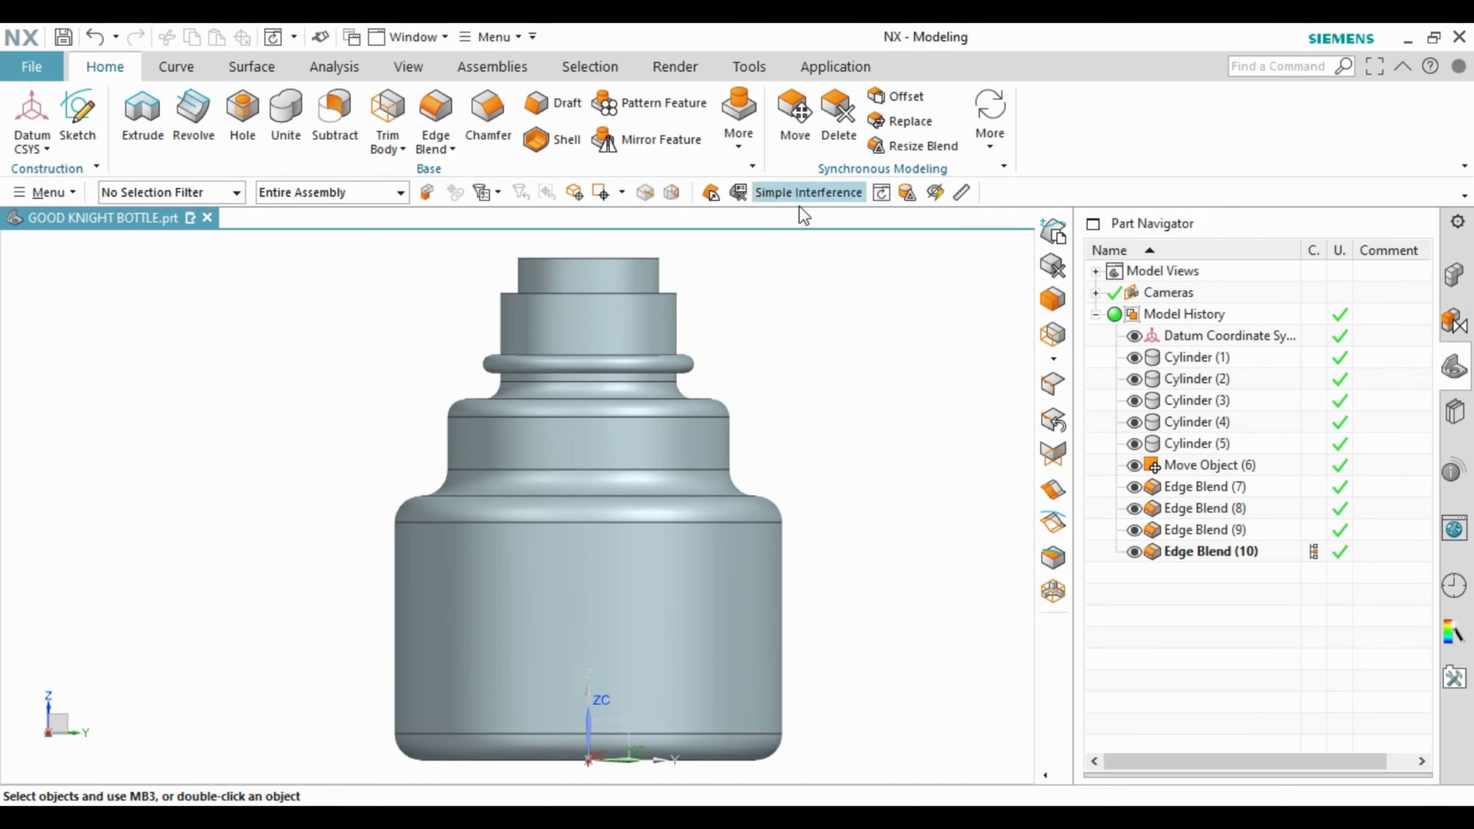
# Step: Save GOOD KNIGHT BOTTLE.prt and orbit back to an angled view
pyautogui.click(35, 68)
pyautogui.click(58, 197)
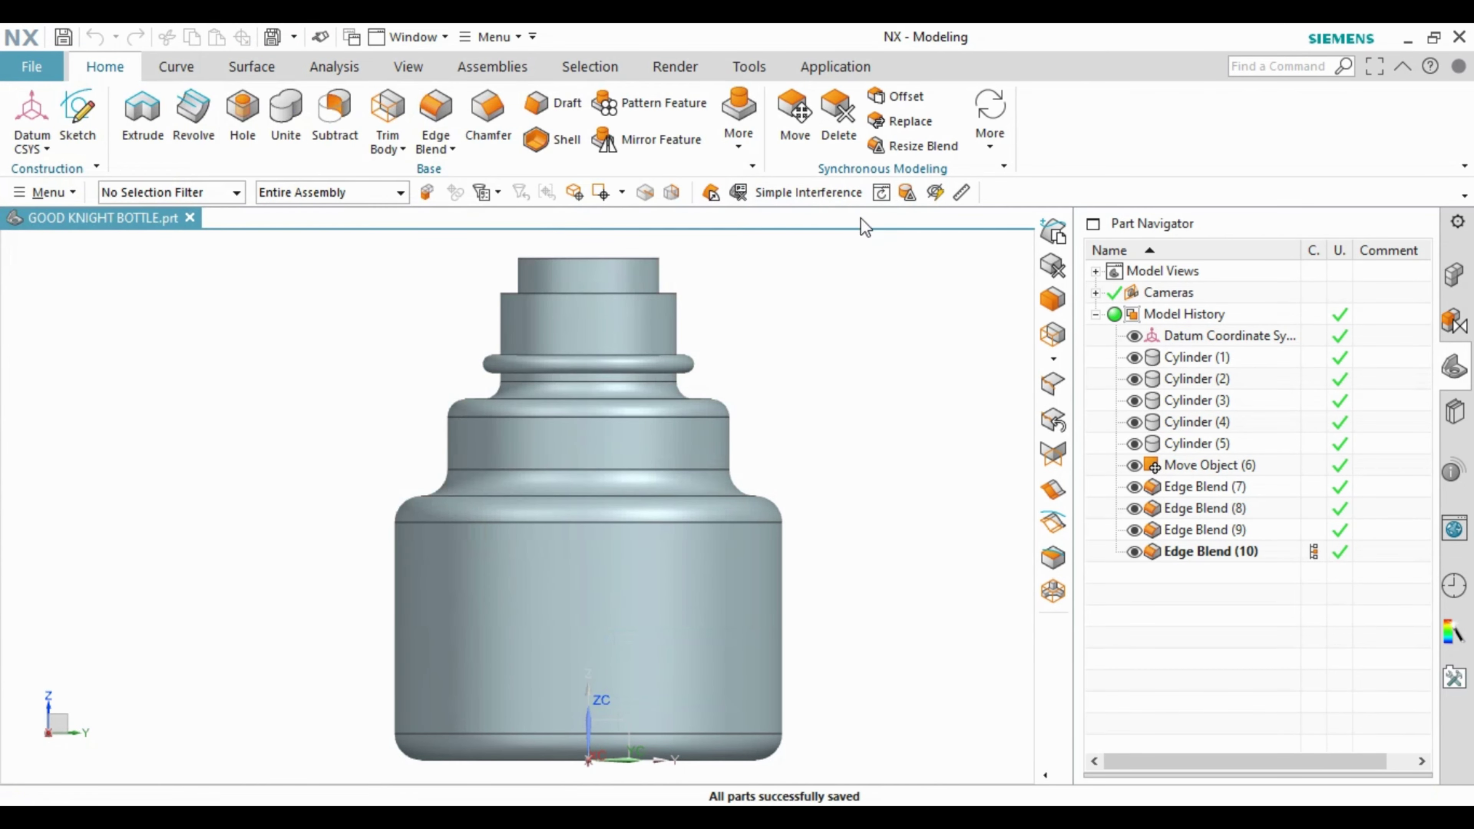
pyautogui.scroll(-1, 646, 487)
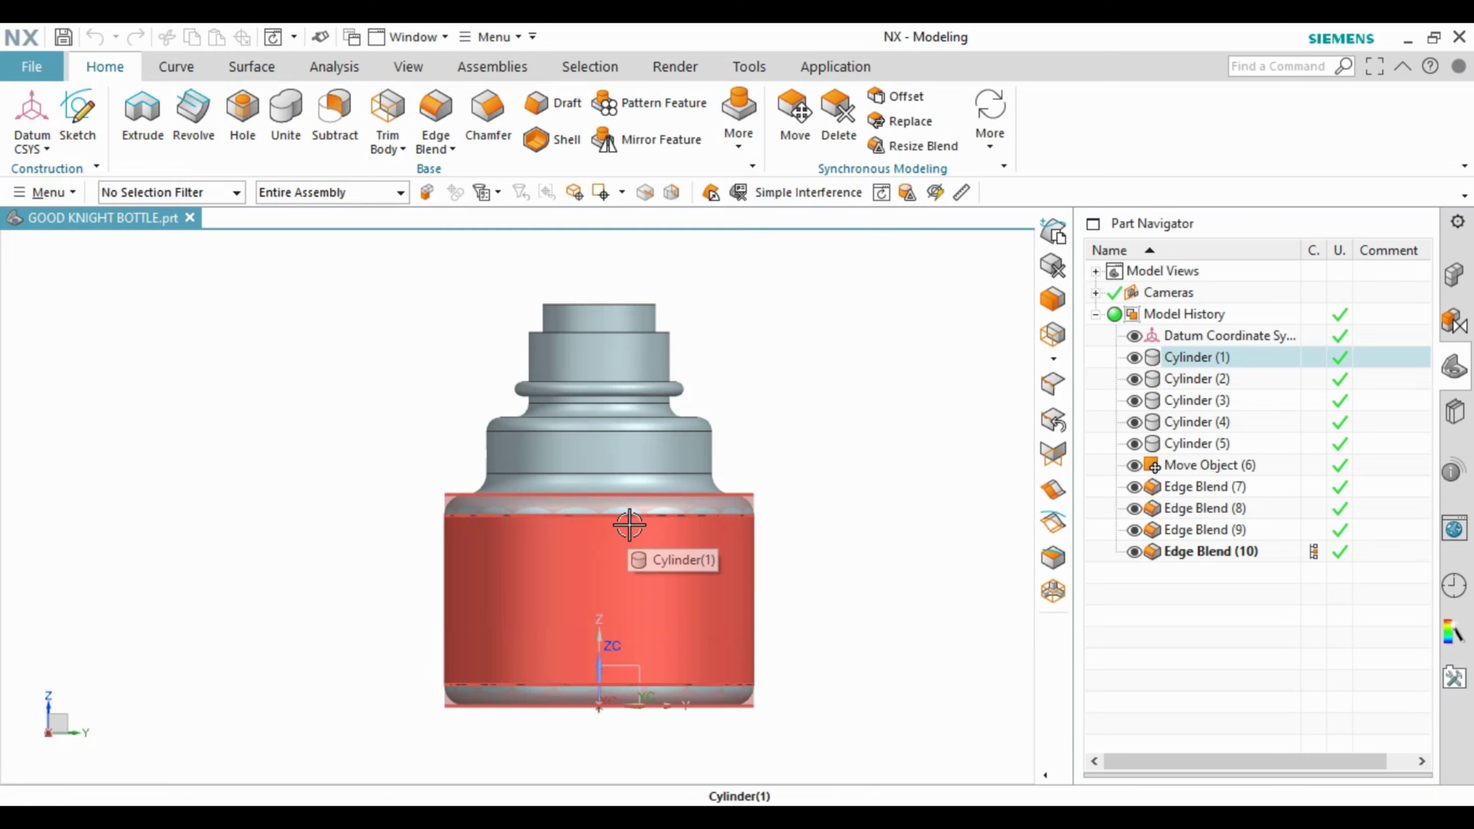
pyautogui.moveTo(641, 506); pyautogui.dragTo(536, 260, button='middle')
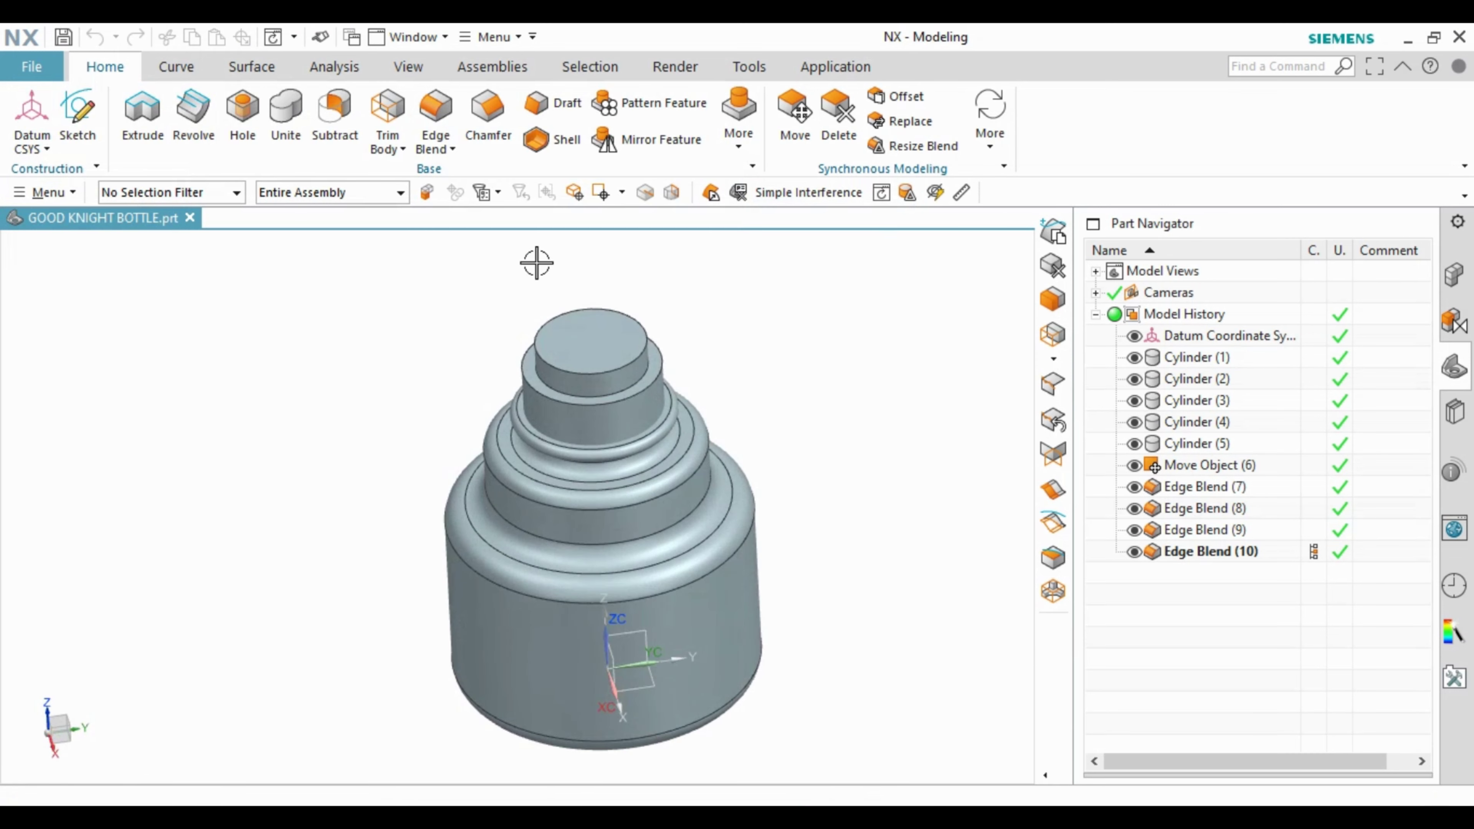
pyautogui.click(551, 139)
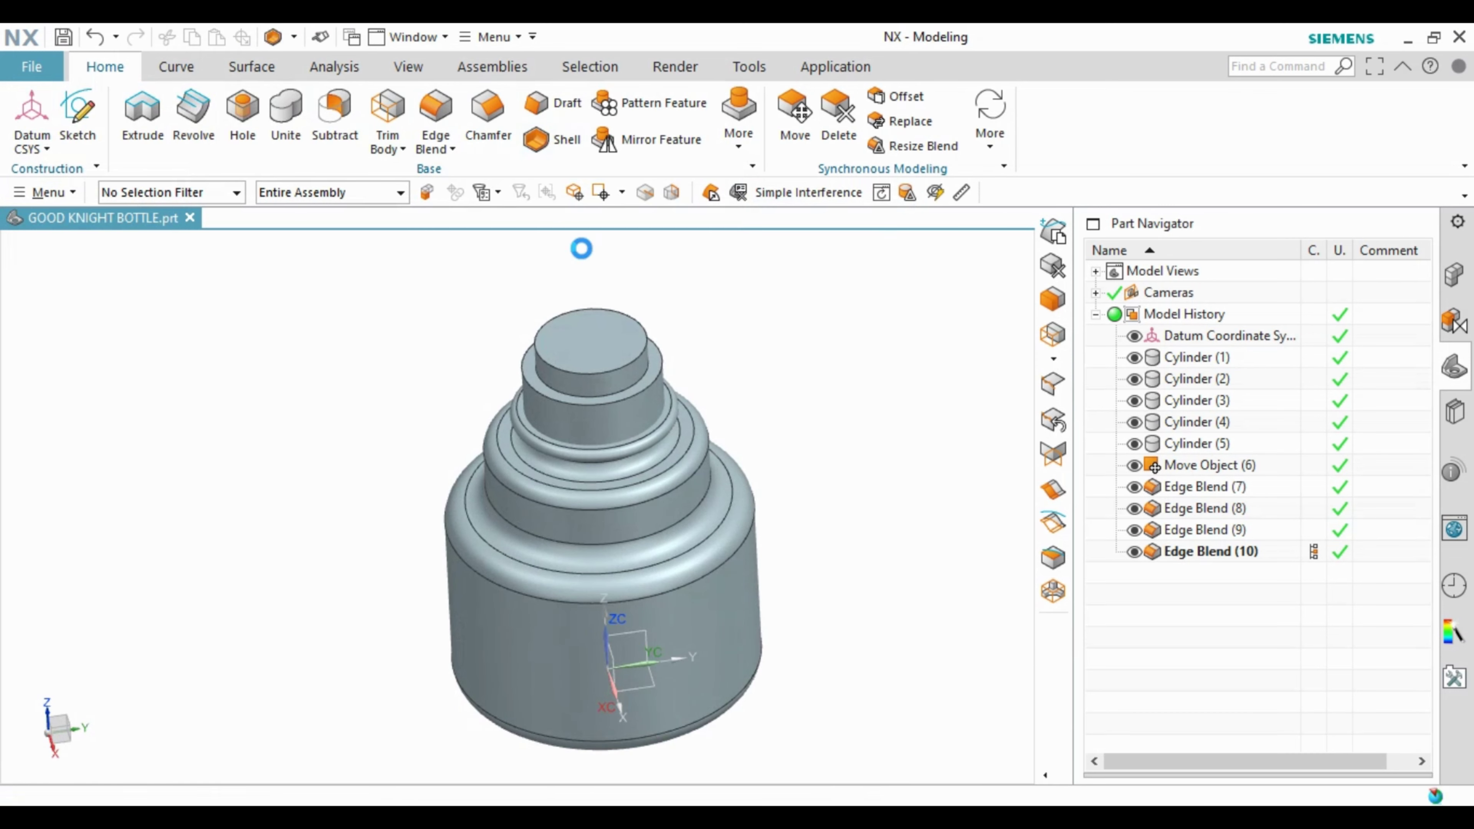
# Step: Shell the bottle 0.5 mm thick with the top face open, and cancel a first Unite attempt
pyautogui.click(587, 340)
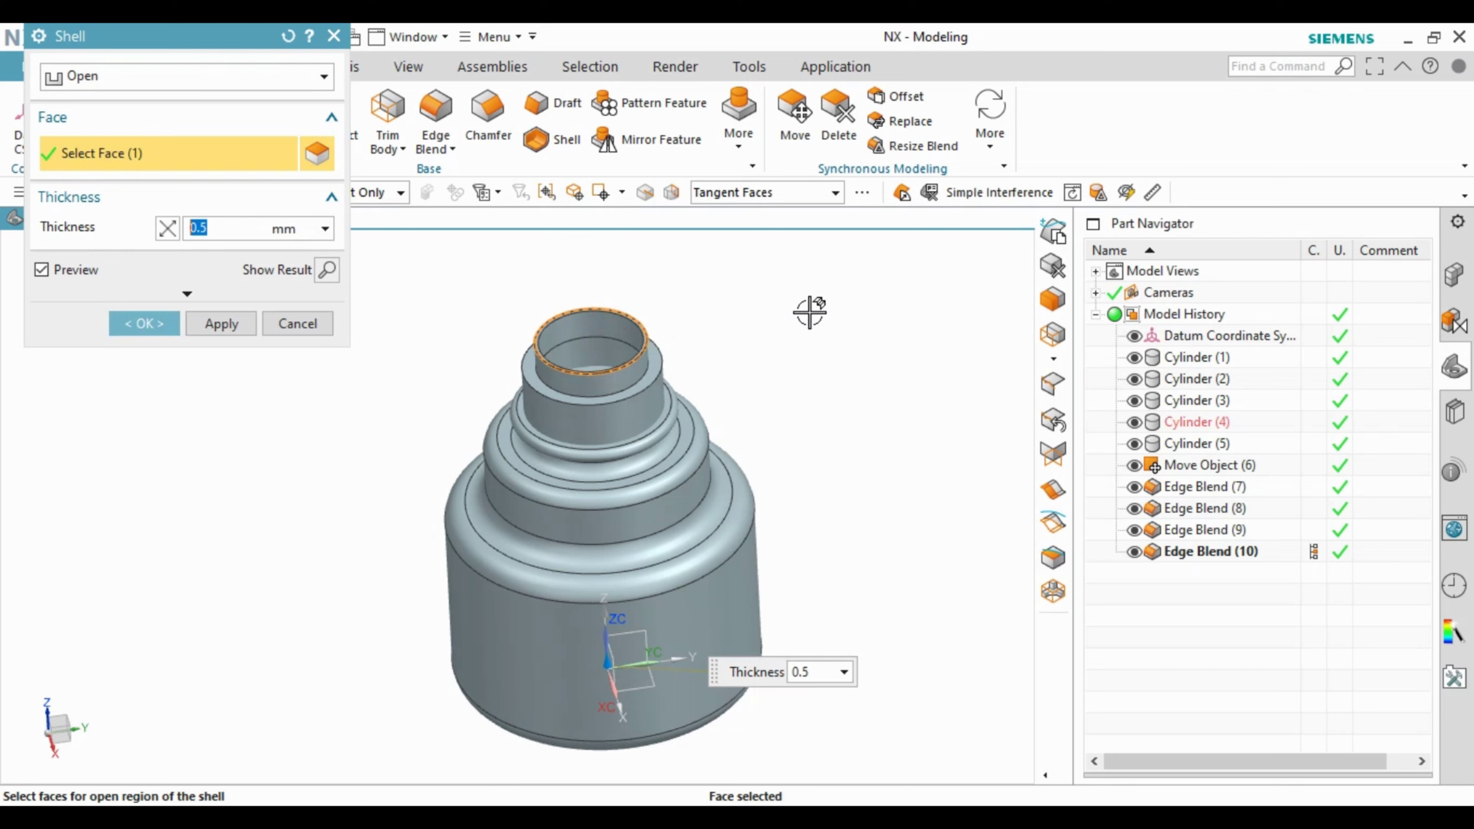
pyautogui.middleClick(673, 315)
pyautogui.click(305, 119)
pyautogui.click(560, 452)
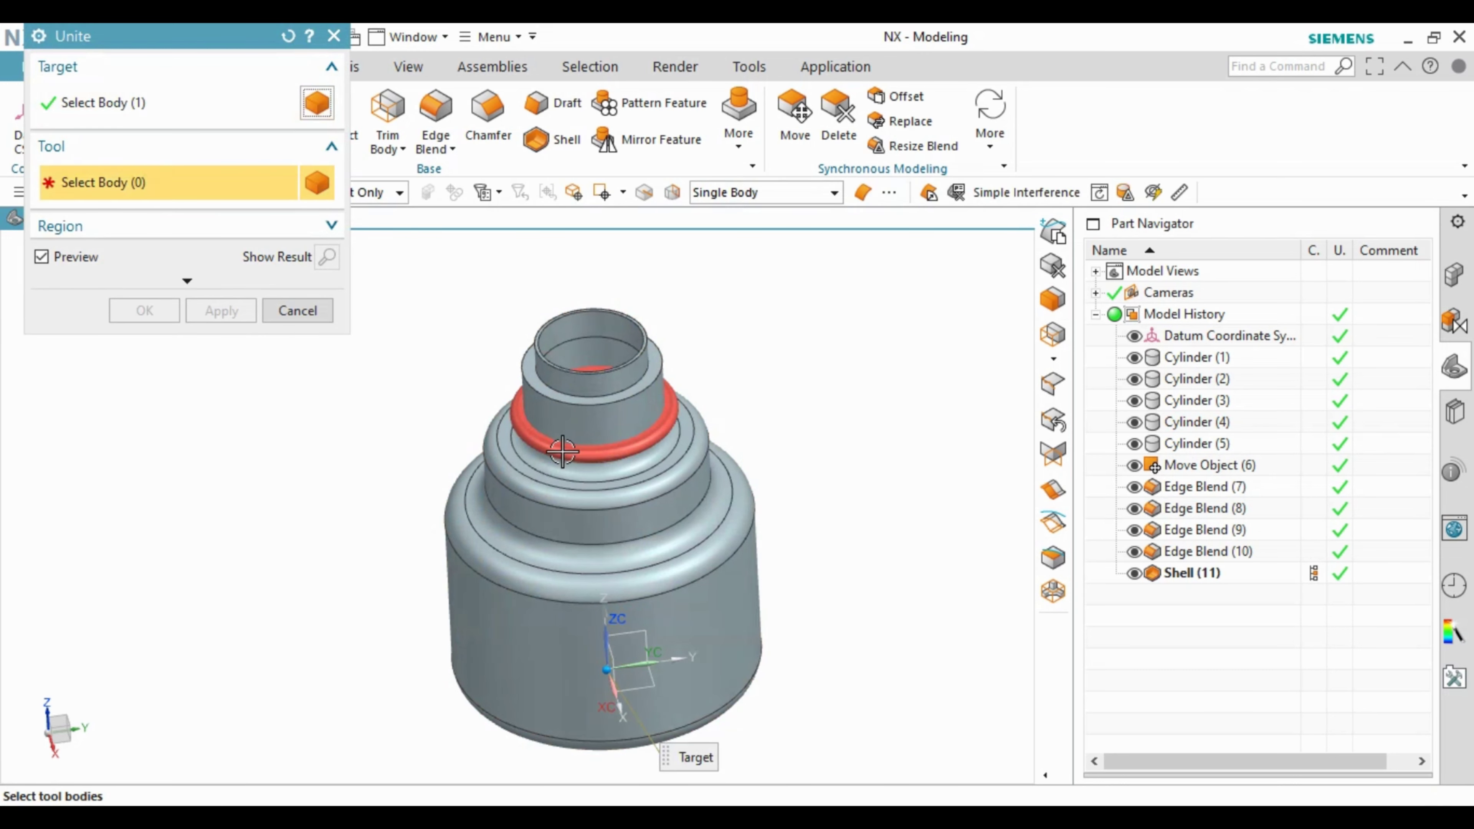
pyautogui.click(551, 424)
pyautogui.moveTo(549, 410); pyautogui.dragTo(557, 429, button='middle')
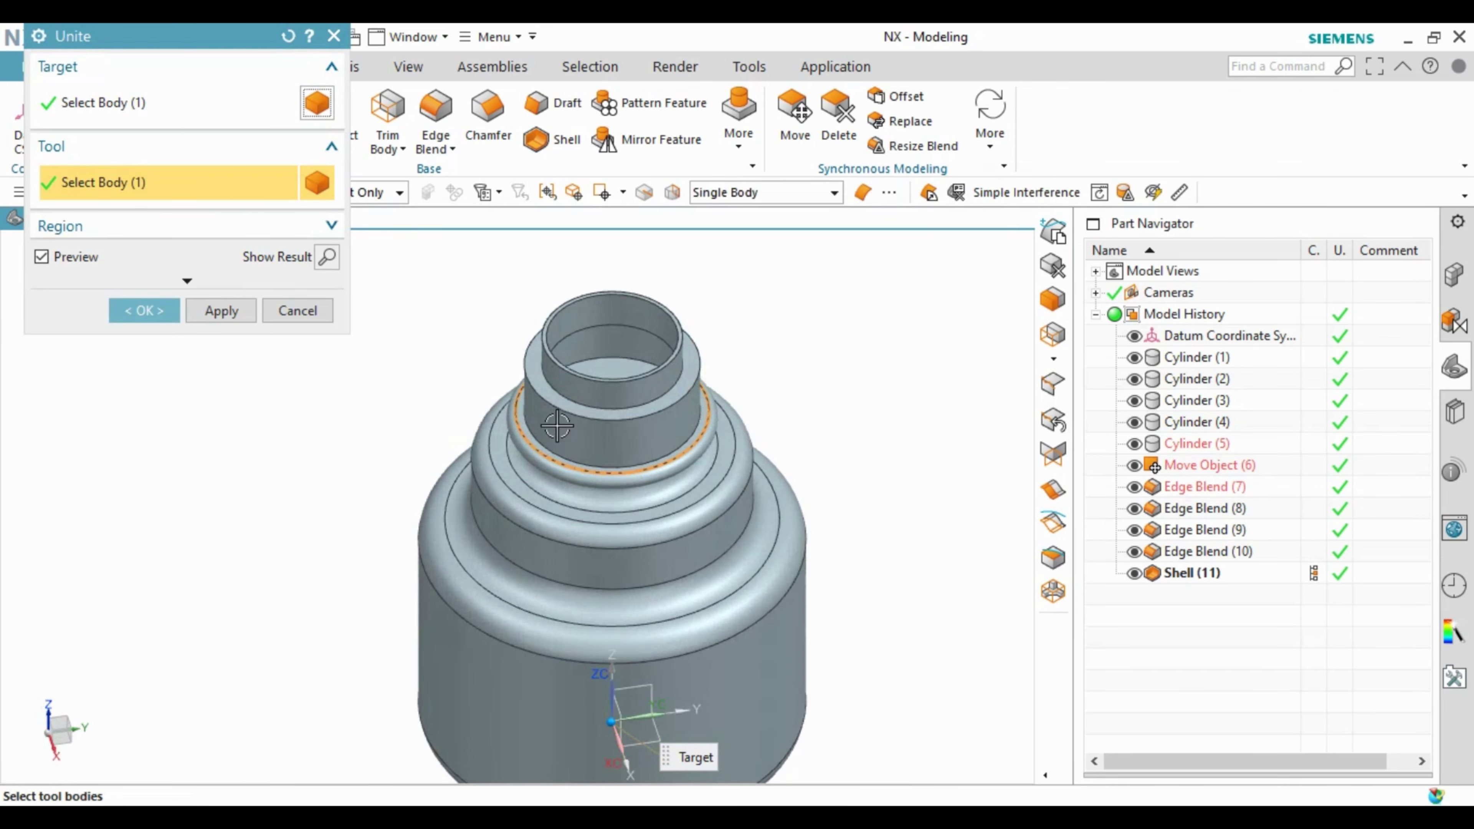
pyautogui.click(308, 313)
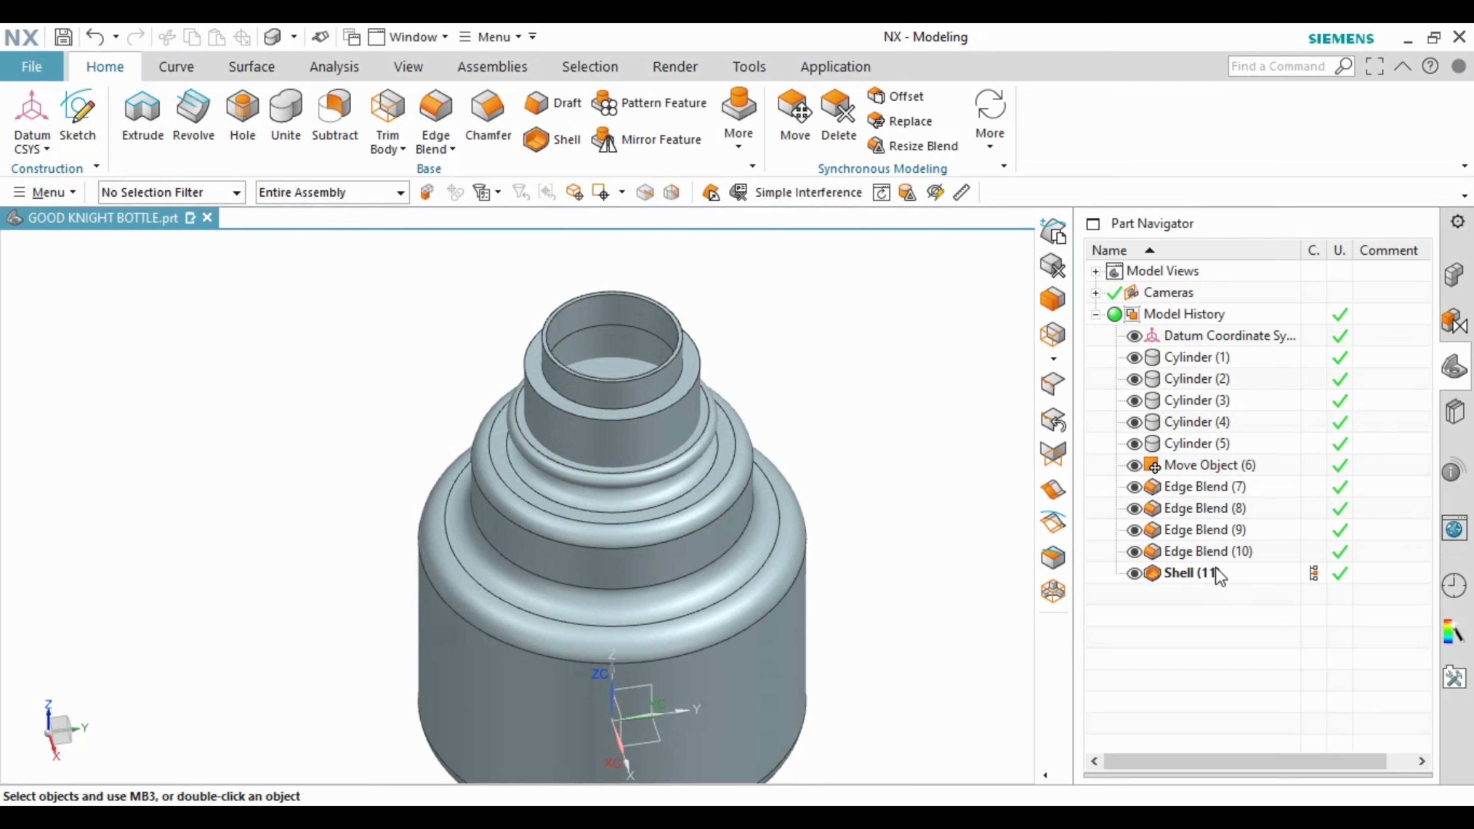
# Step: Roll back before the Shell, unite the neck ring with the bottle body, then roll forward
pyautogui.moveTo(1314, 573); pyautogui.dragTo(1317, 556)
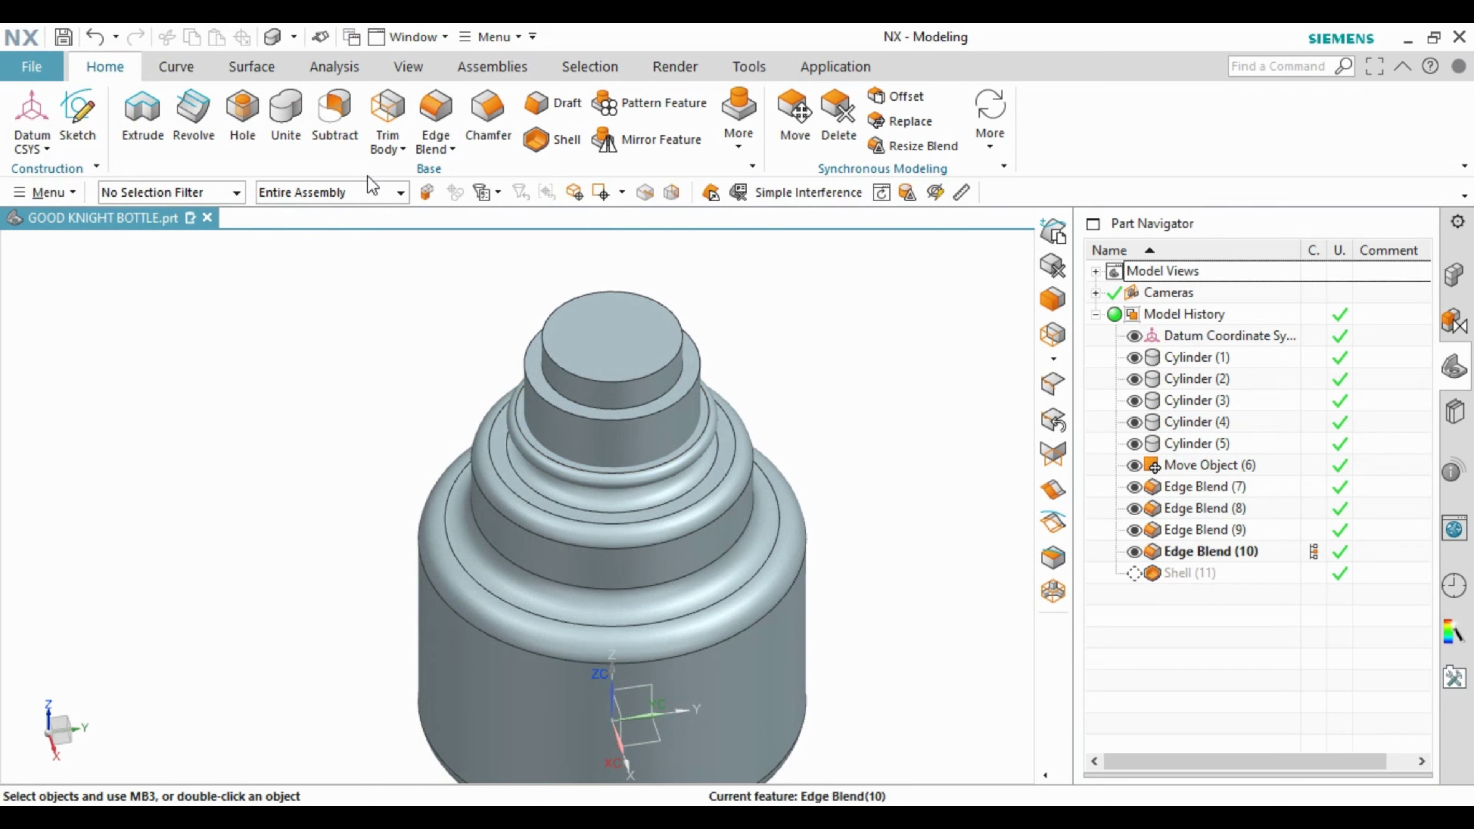
pyautogui.click(292, 121)
pyautogui.click(609, 522)
pyautogui.click(580, 366)
pyautogui.middleClick(493, 401)
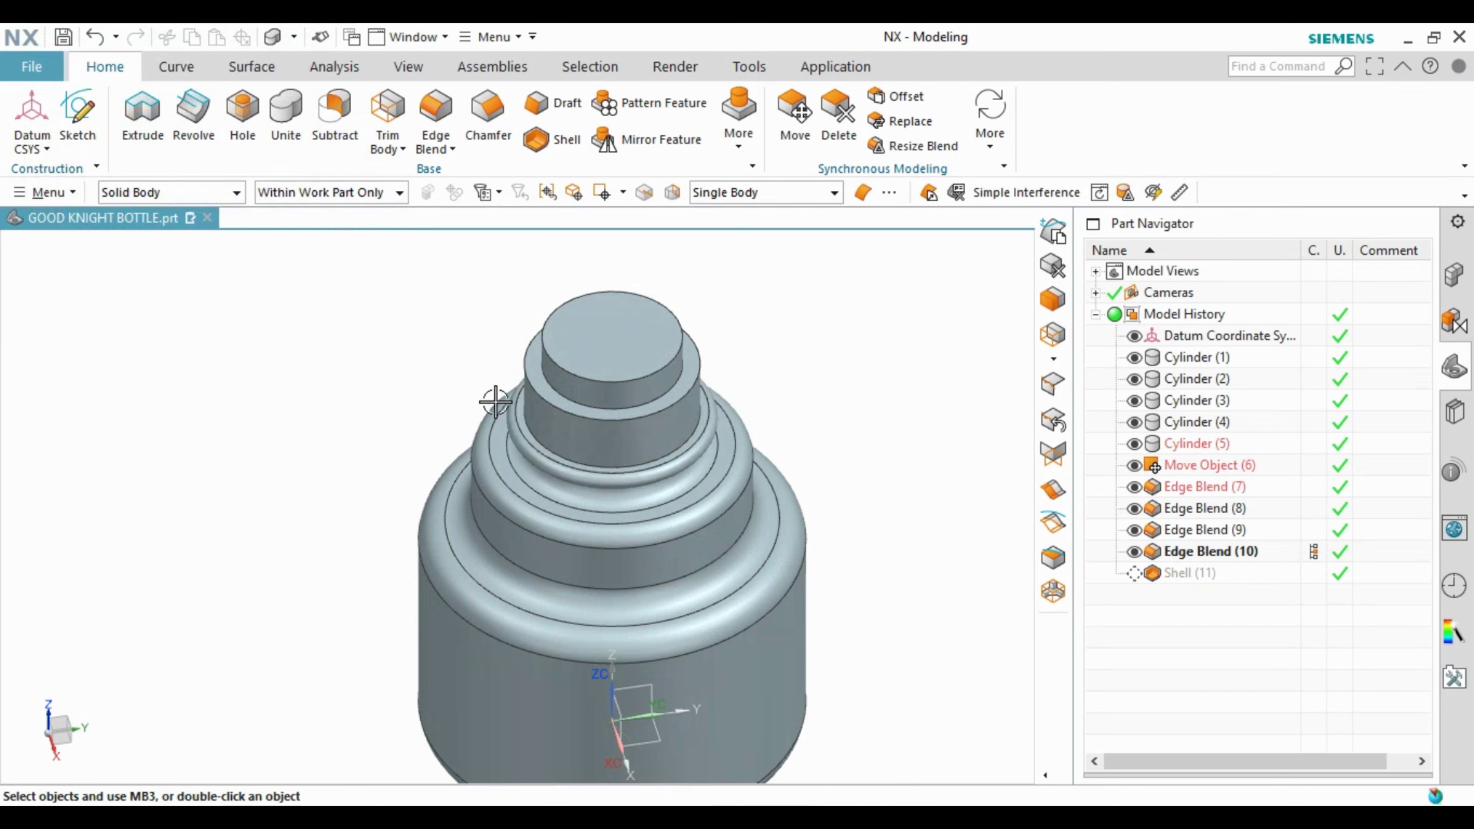
pyautogui.moveTo(1313, 573); pyautogui.dragTo(1318, 597)
# Step: Check the hollow bottle in a side section view, then turn the section off
pyautogui.scroll(-3, 615, 494)
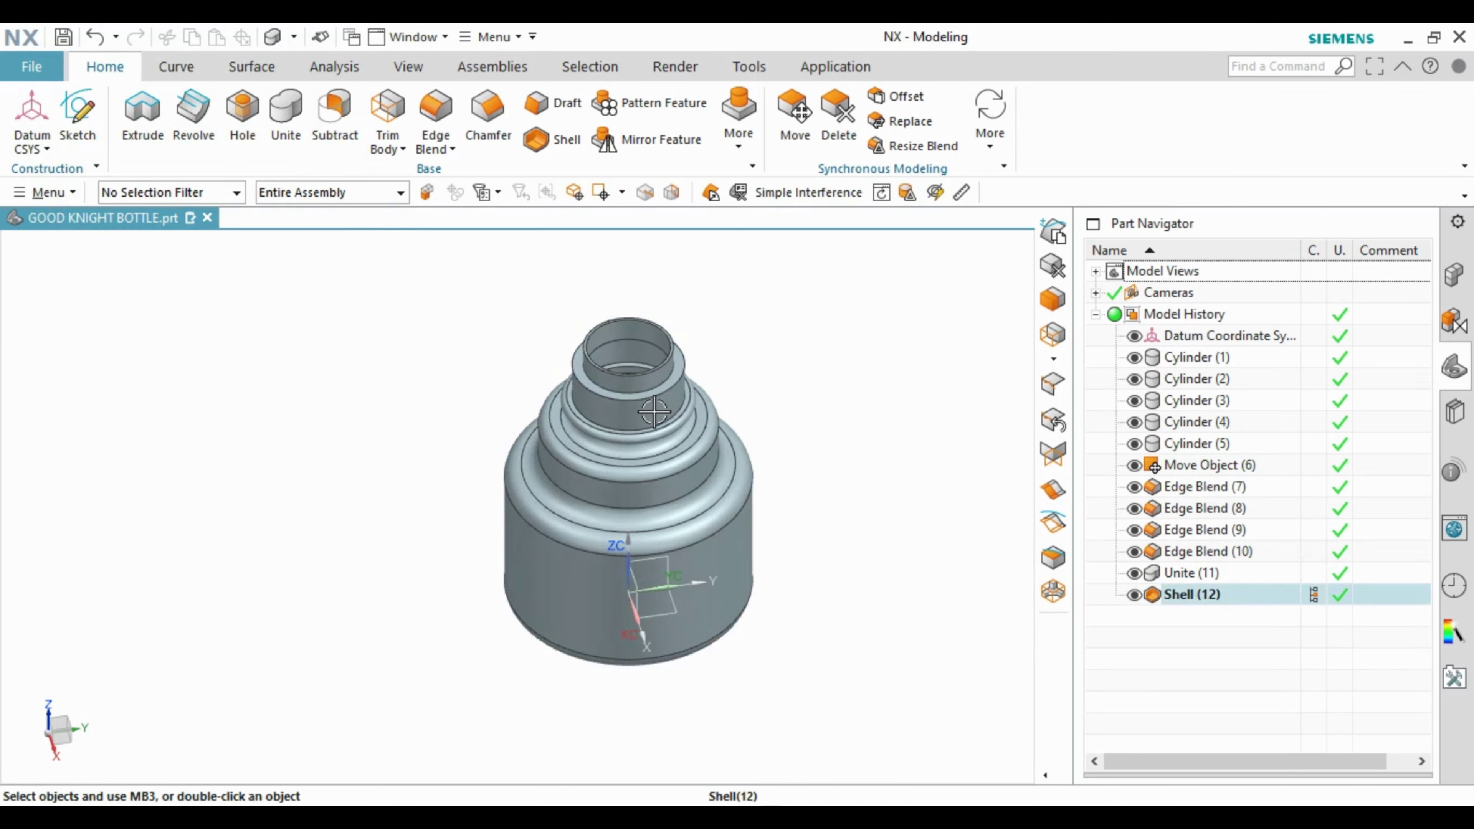
pyautogui.moveTo(859, 279); pyautogui.dragTo(859, 374, button='middle')
pyautogui.press('F8')
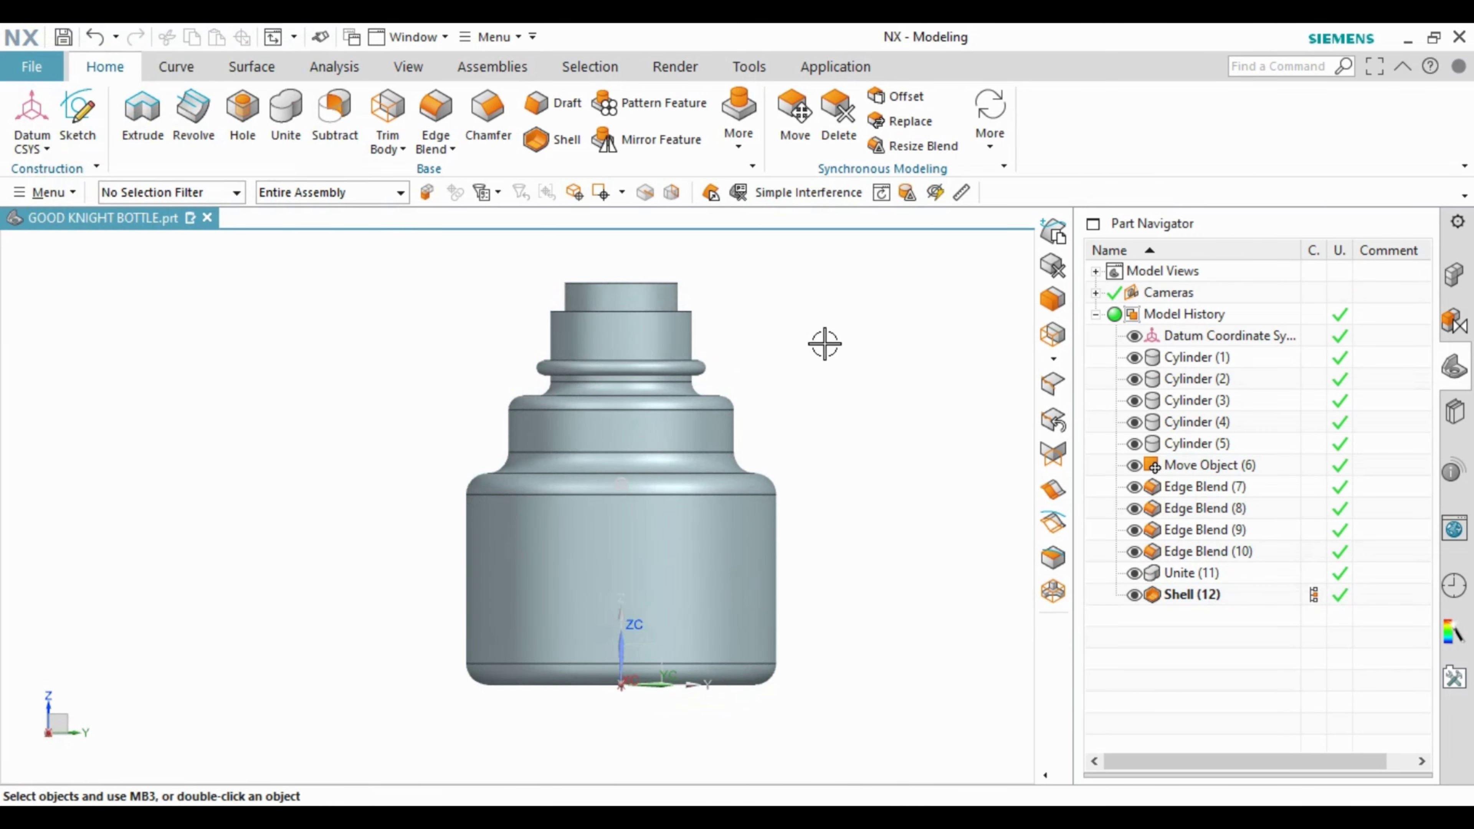
pyautogui.hotkey('ctrl', 'h')
pyautogui.press('Escape')
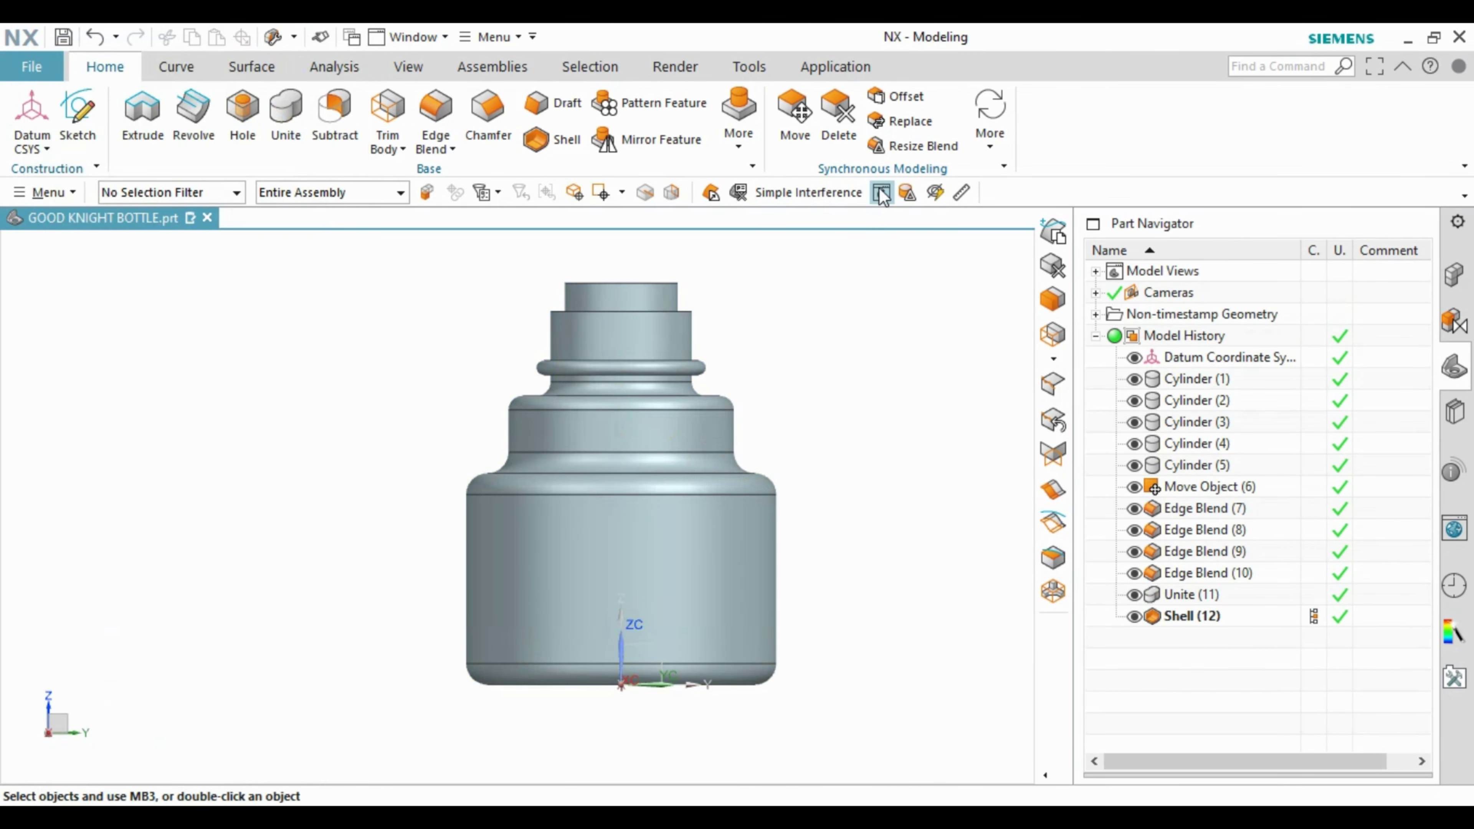
pyautogui.rightClick(881, 193)
pyautogui.click(878, 221)
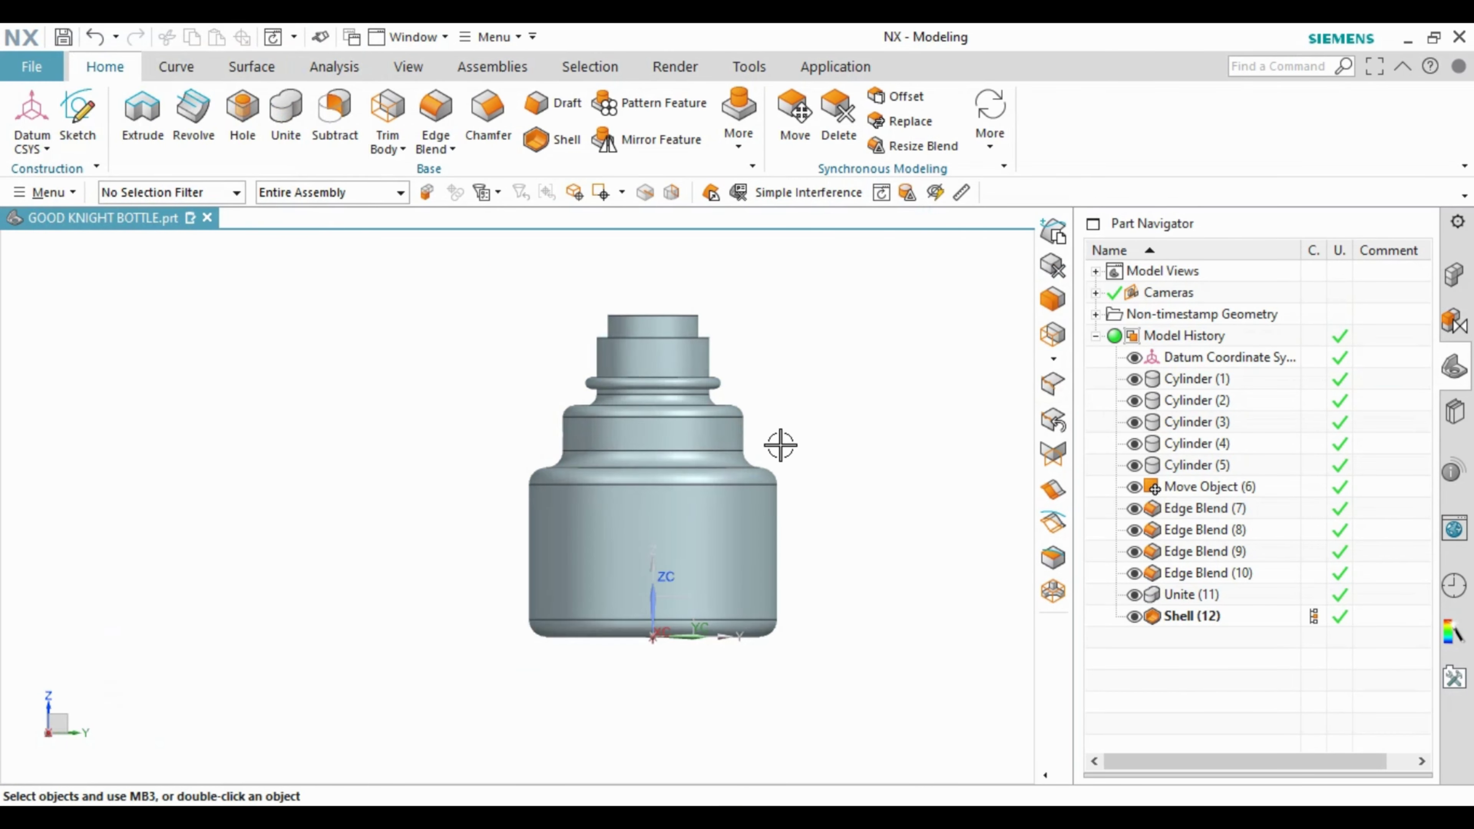
pyautogui.scroll(1, 674, 355)
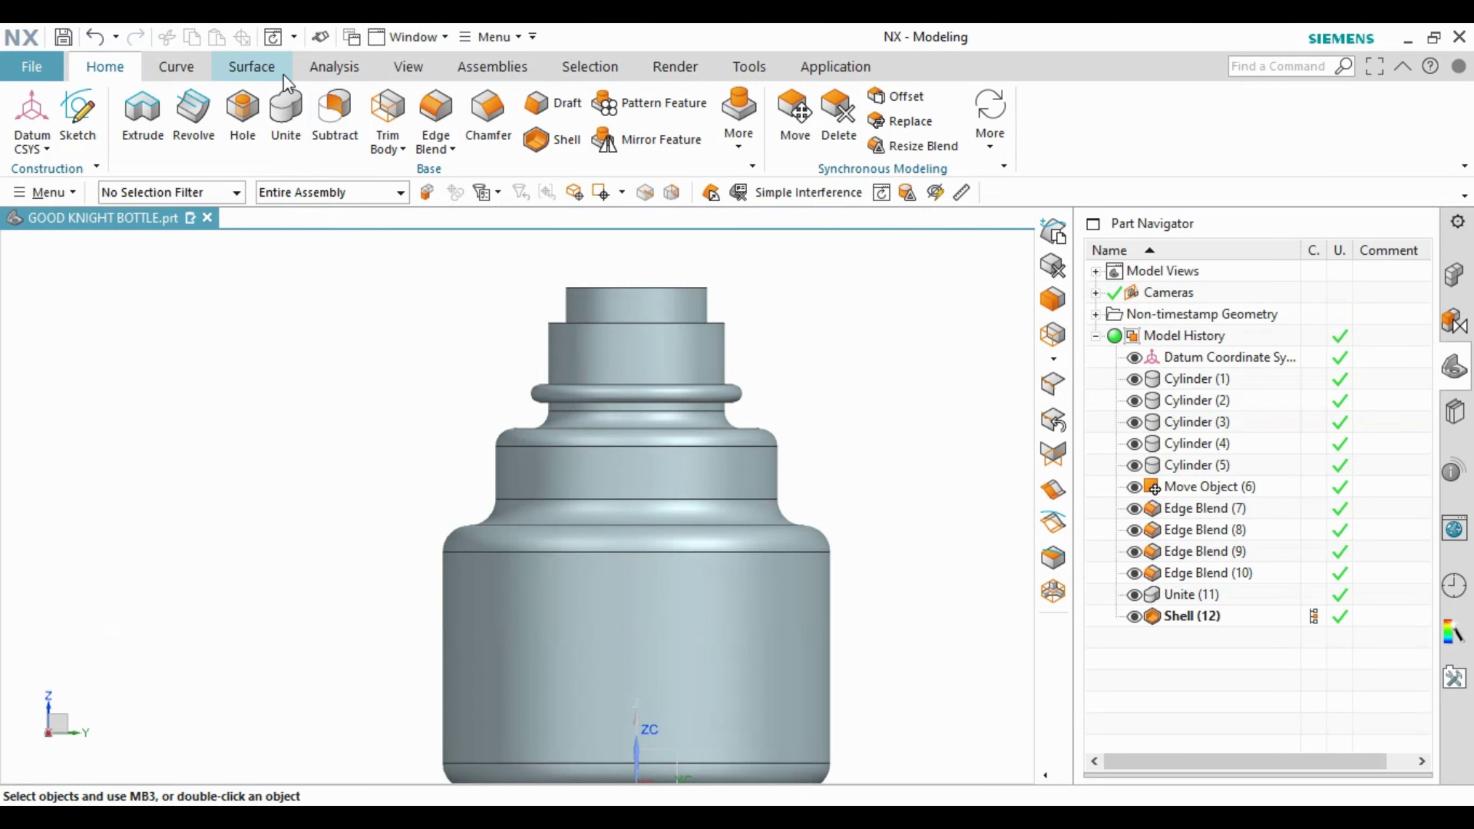
pyautogui.click(180, 67)
# Step: Start a helix with its CSYS at the ring's arc centre, origin raised to Z 47
pyautogui.click(383, 134)
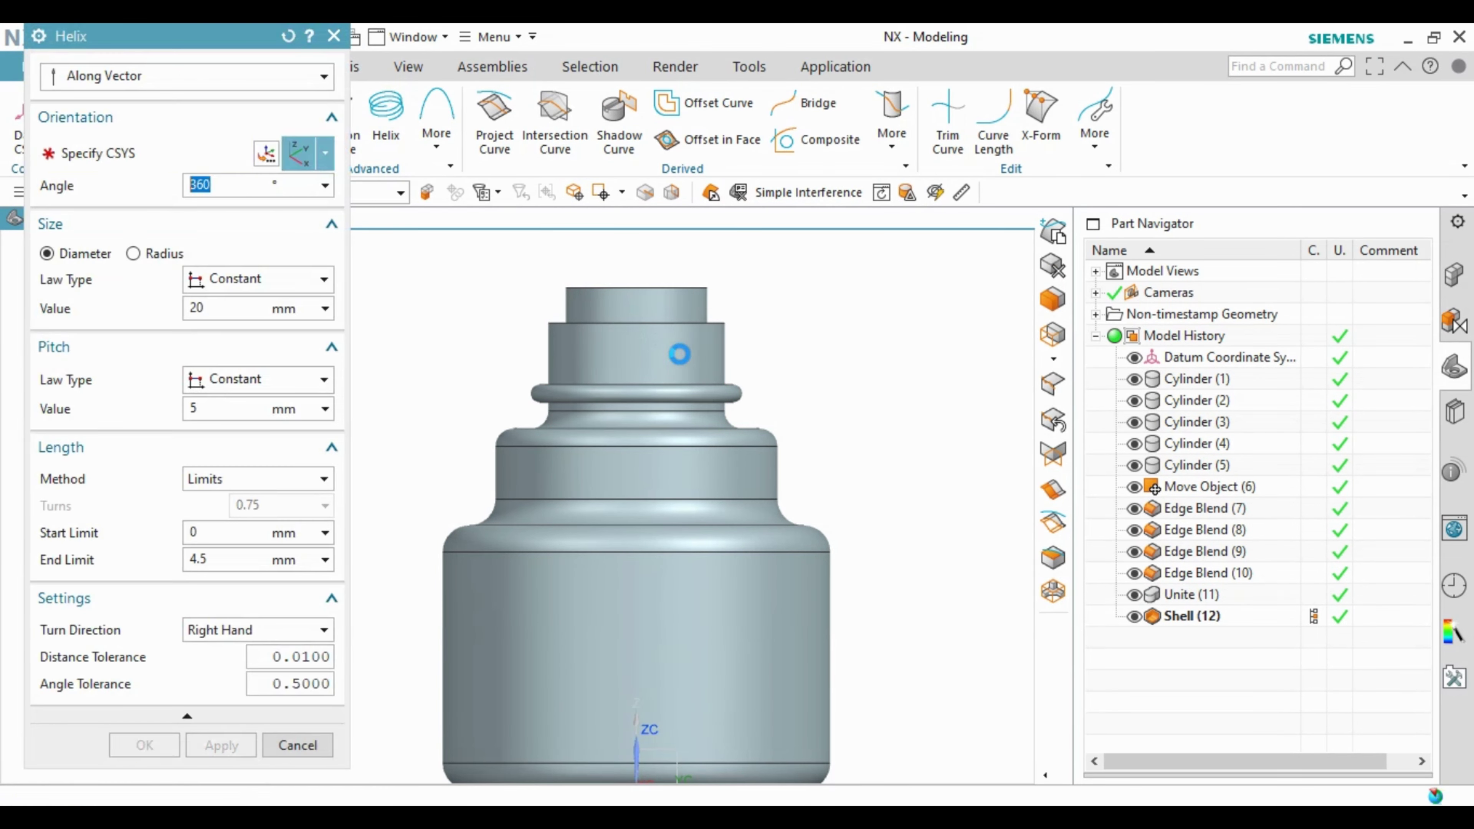
pyautogui.scroll(1, 681, 353)
pyautogui.scroll(-1, 692, 362)
pyautogui.scroll(-1, 674, 346)
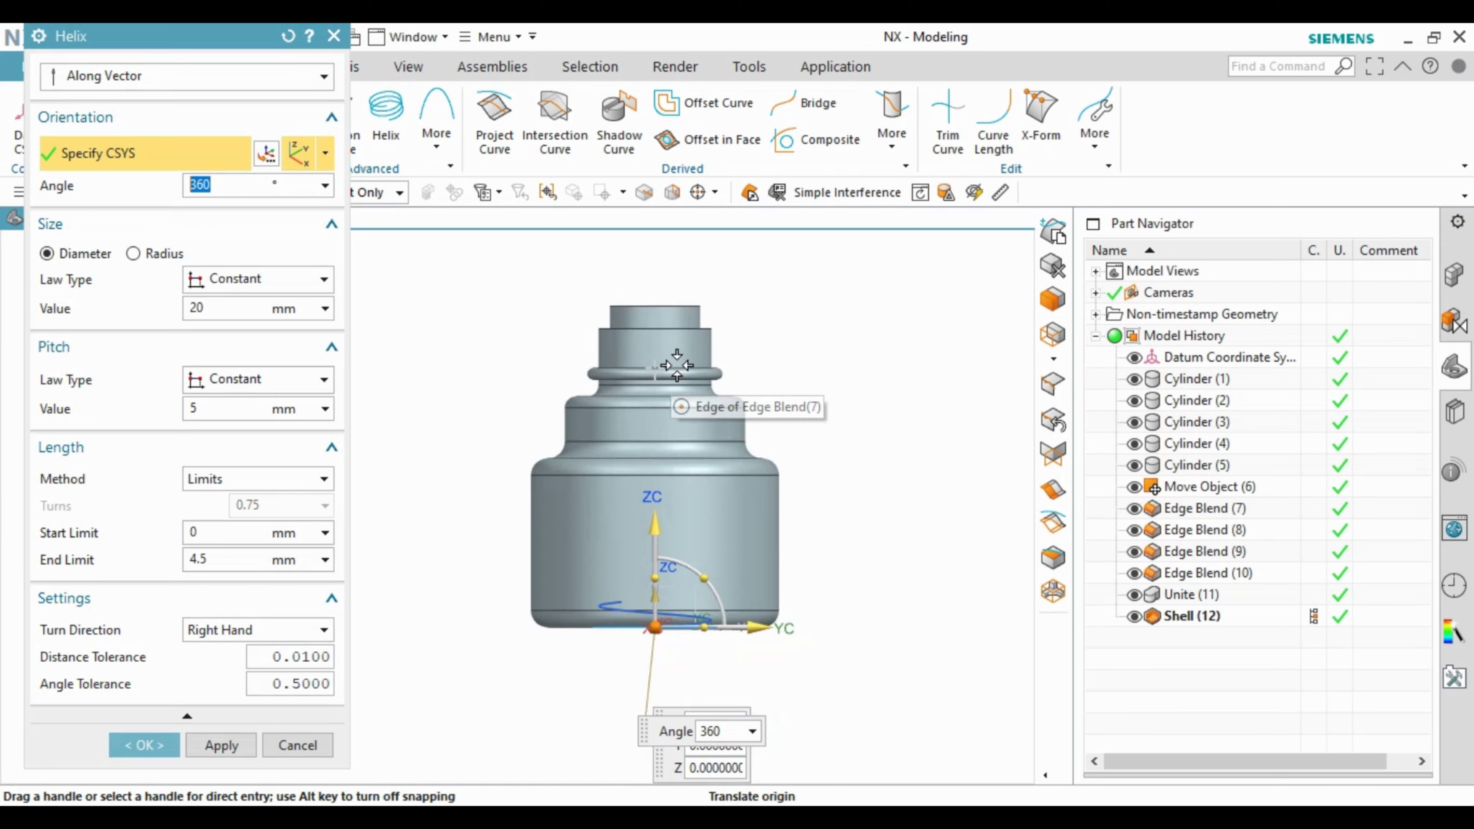
pyautogui.scroll(1, 658, 378)
pyautogui.scroll(2, 681, 369)
pyautogui.click(652, 370)
pyautogui.scroll(1, 645, 375)
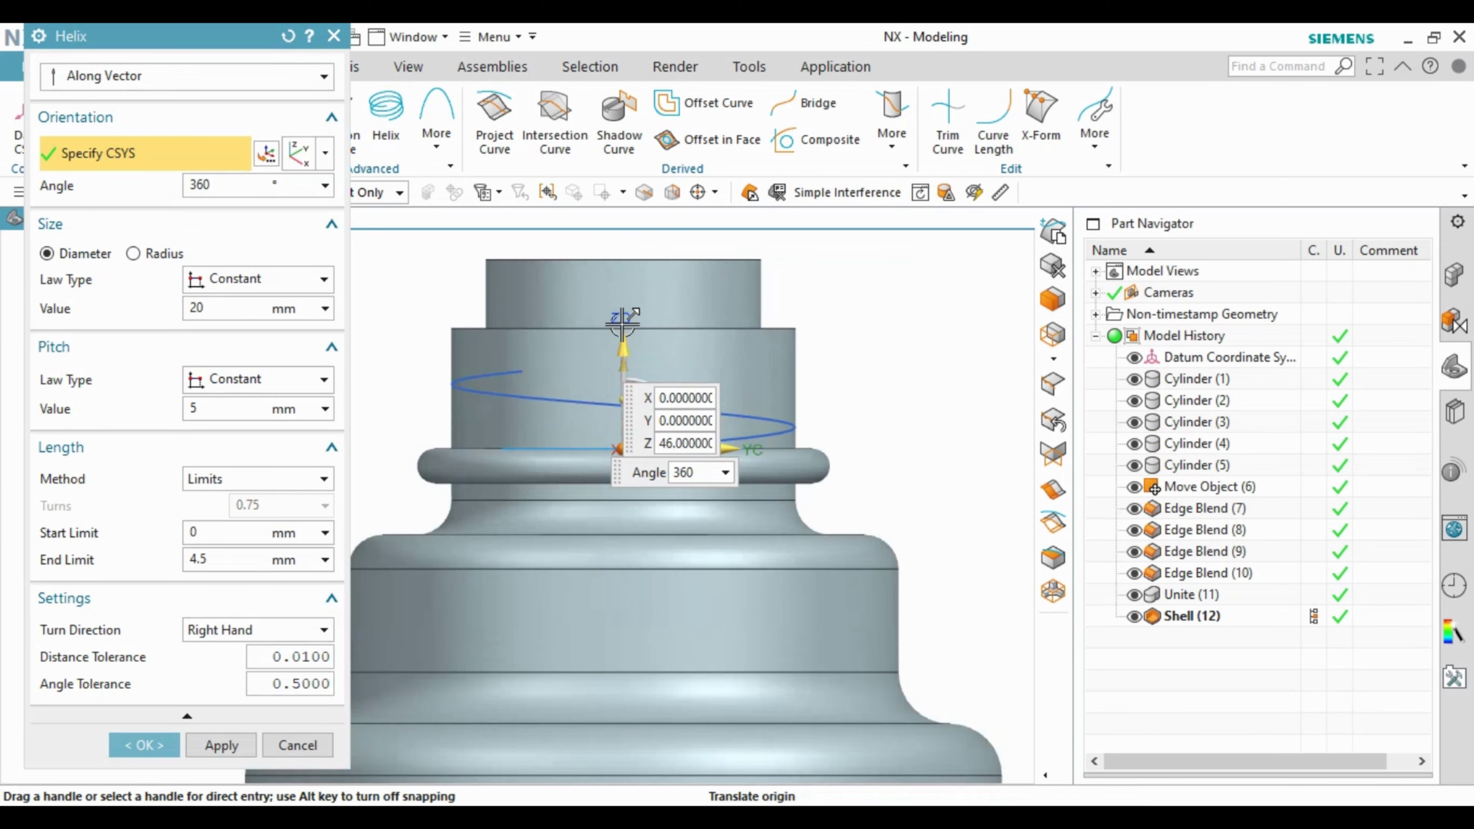
pyautogui.scroll(1, 642, 380)
pyautogui.scroll(1, 637, 389)
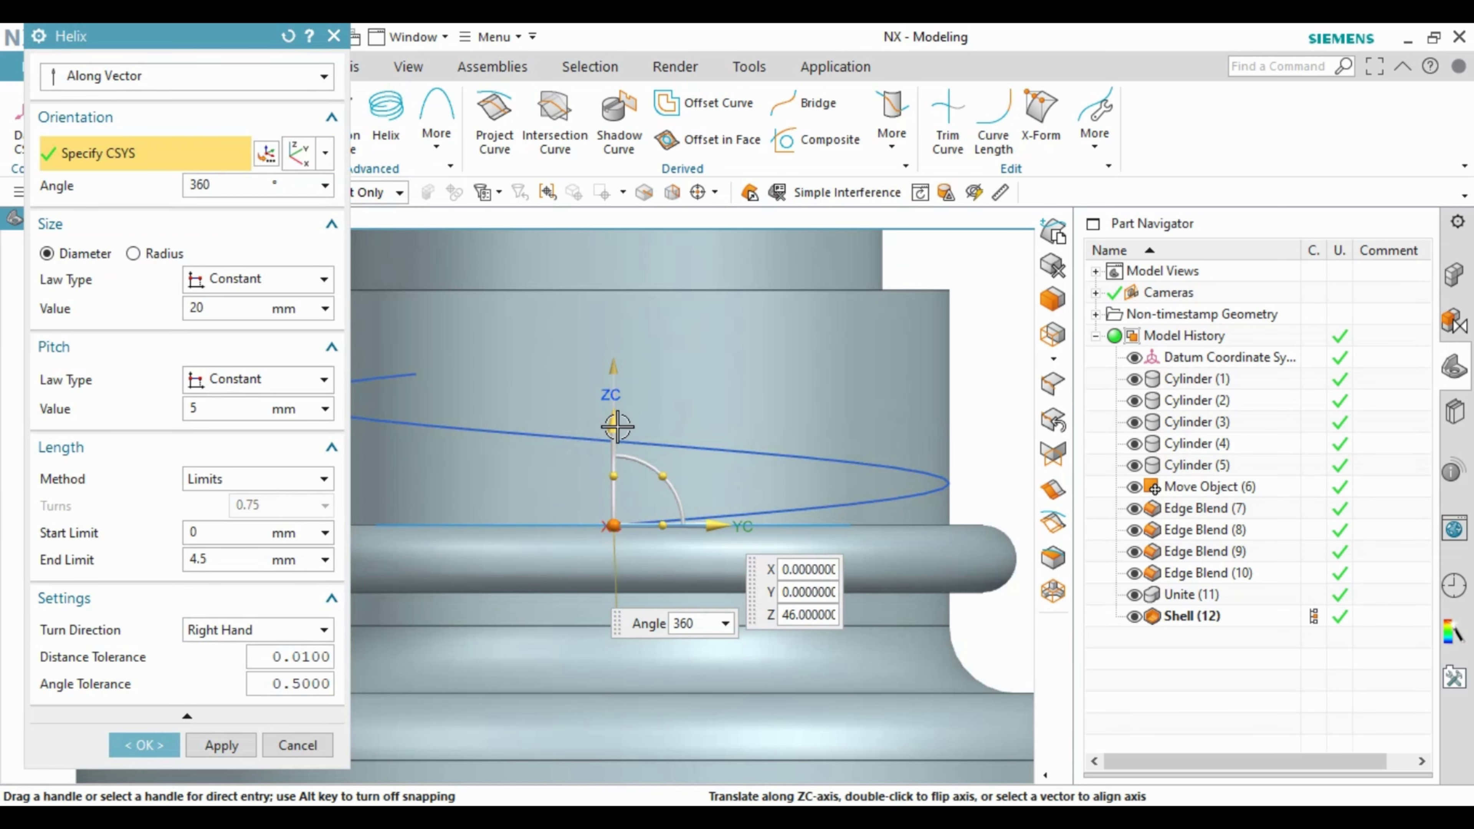
pyautogui.click(618, 395)
pyautogui.scroll(1, 620, 397)
pyautogui.scroll(-1, 667, 365)
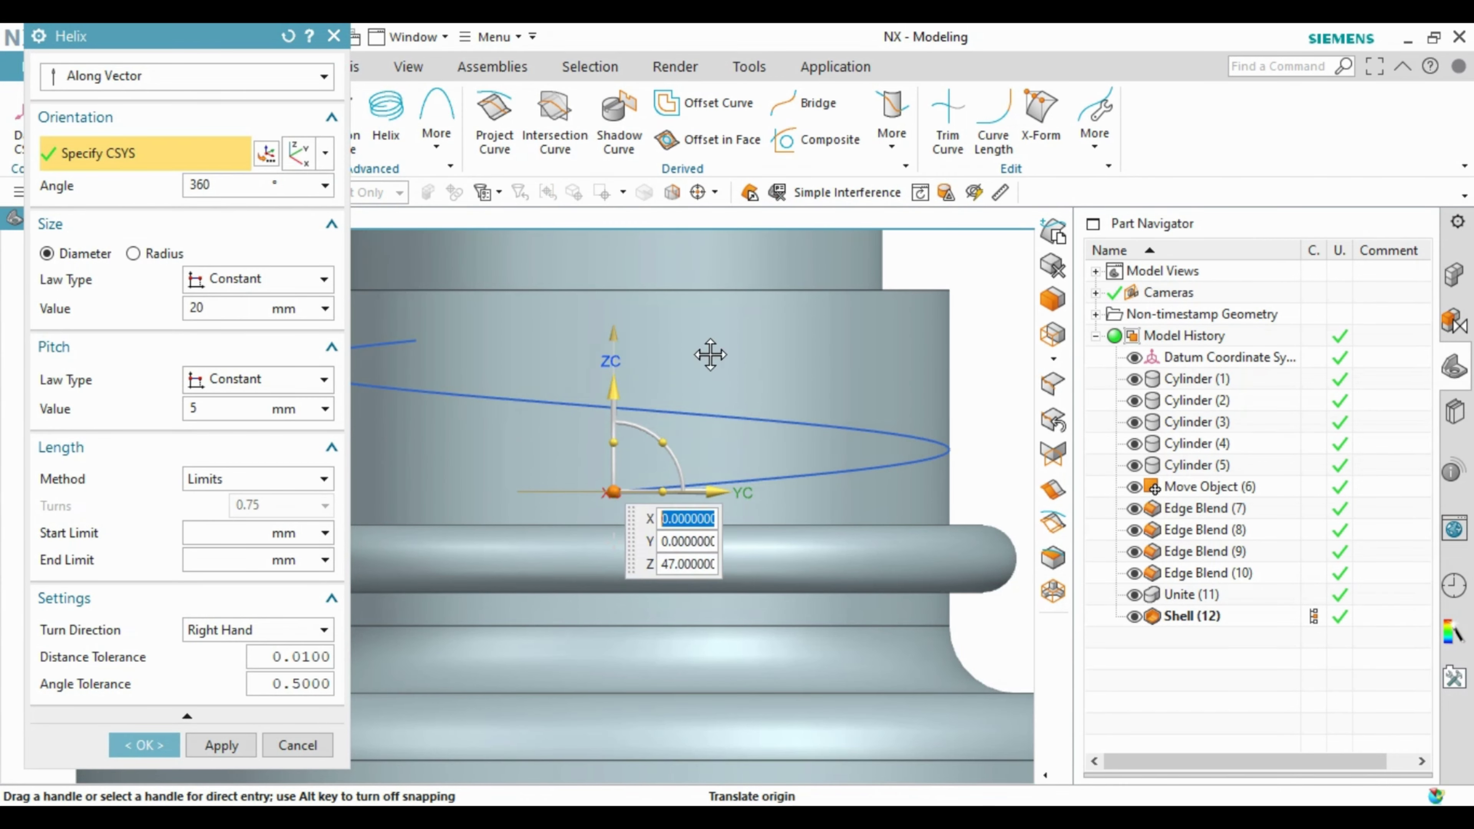
pyautogui.scroll(1, 649, 395)
pyautogui.write('4.5')
# Step: Set the helix to 20 mm diameter and 4 mm pitch, and create it
pyautogui.moveTo(642, 379); pyautogui.dragTo(666, 403, button='middle')
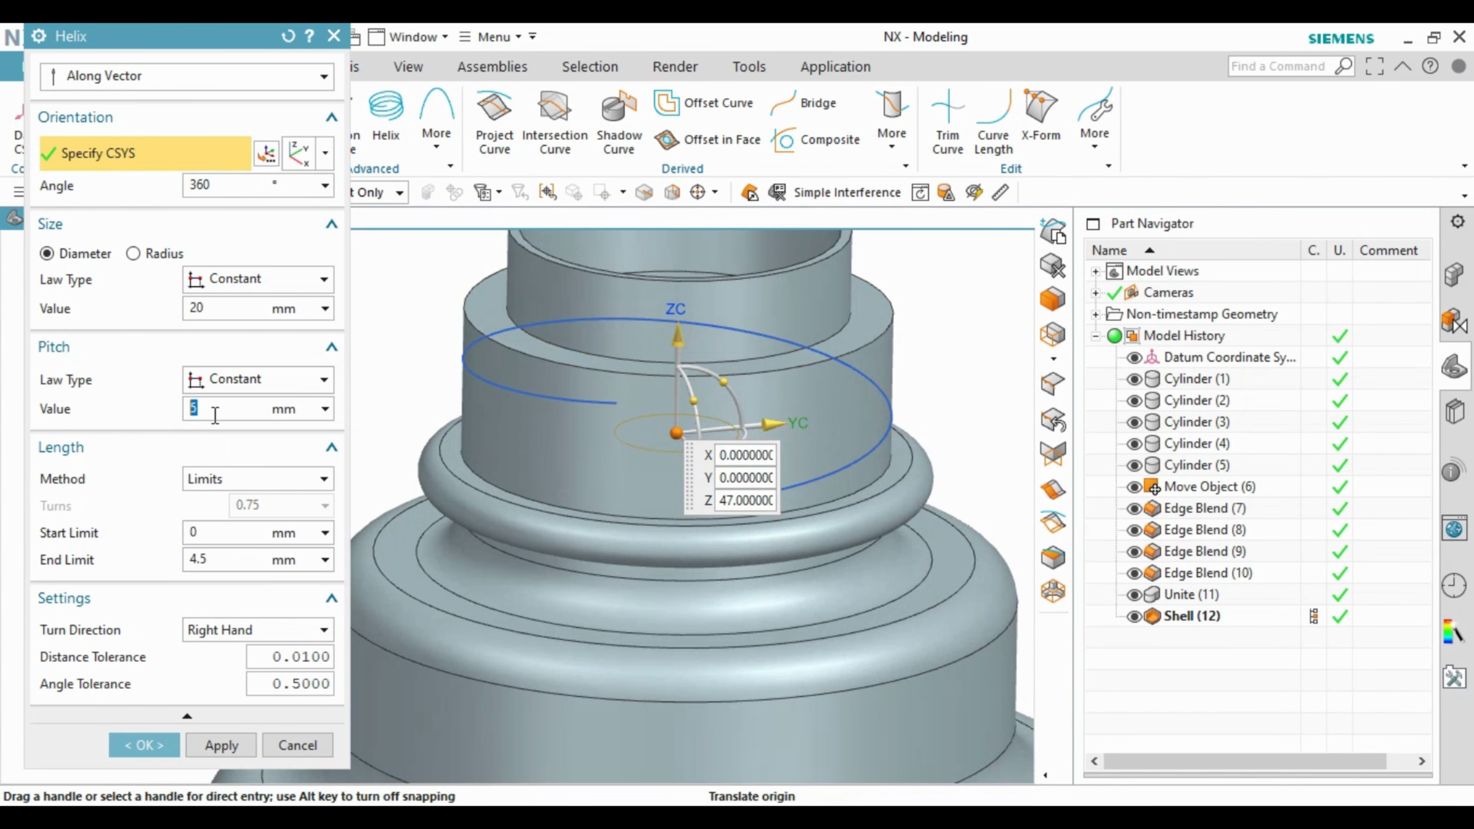
pyautogui.write('4')
pyautogui.press('Return')
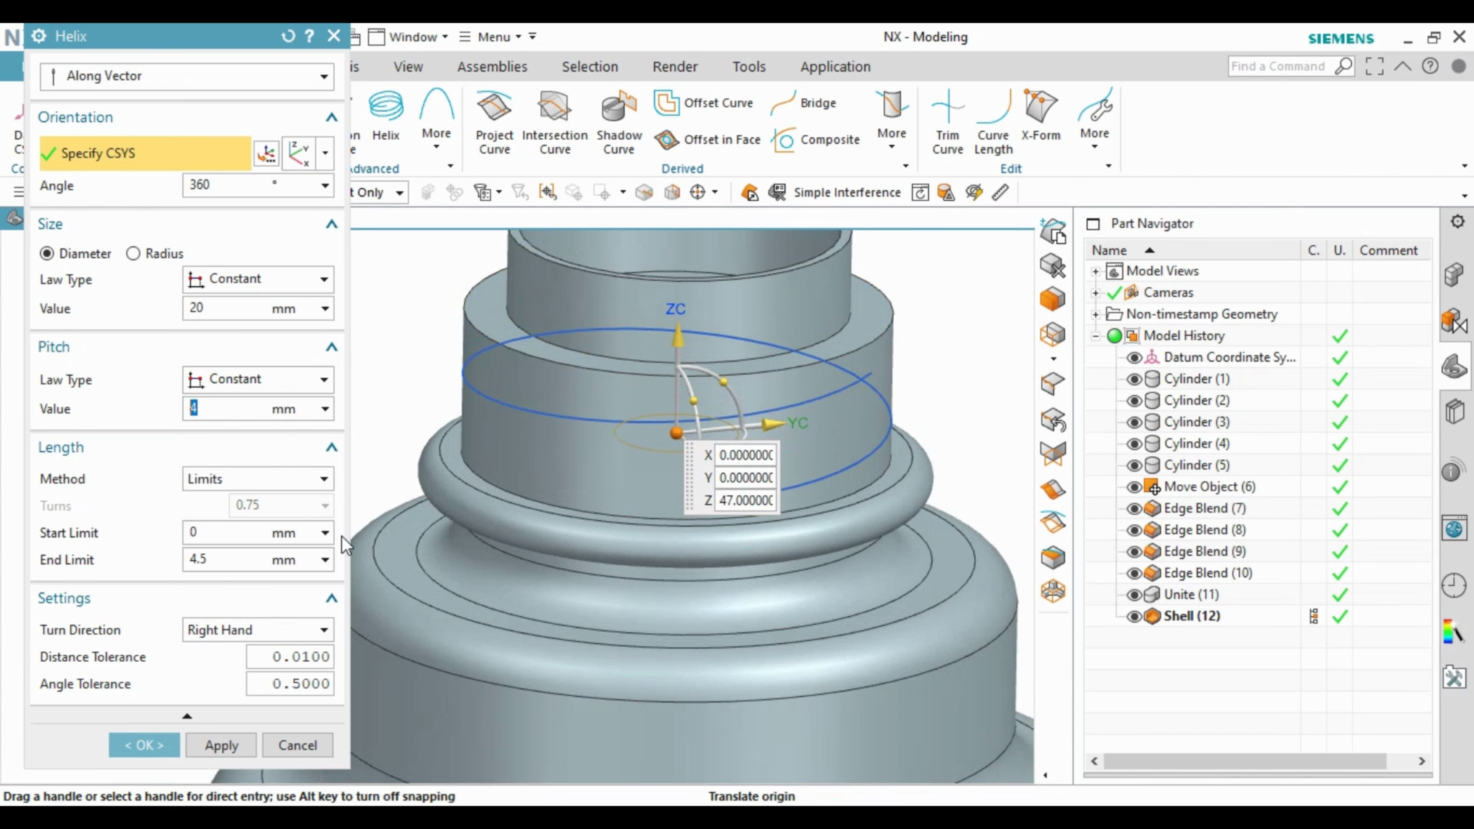
pyautogui.middleClick(585, 400)
pyautogui.moveTo(586, 379)
pyautogui.mouseDown(button='middle')
pyautogui.moveTo(802, 404)
pyautogui.moveTo(717, 451)
pyautogui.moveTo(774, 440)
pyautogui.moveTo(663, 402)
pyautogui.mouseUp(button='middle')
pyautogui.scroll(1, 110, 104)
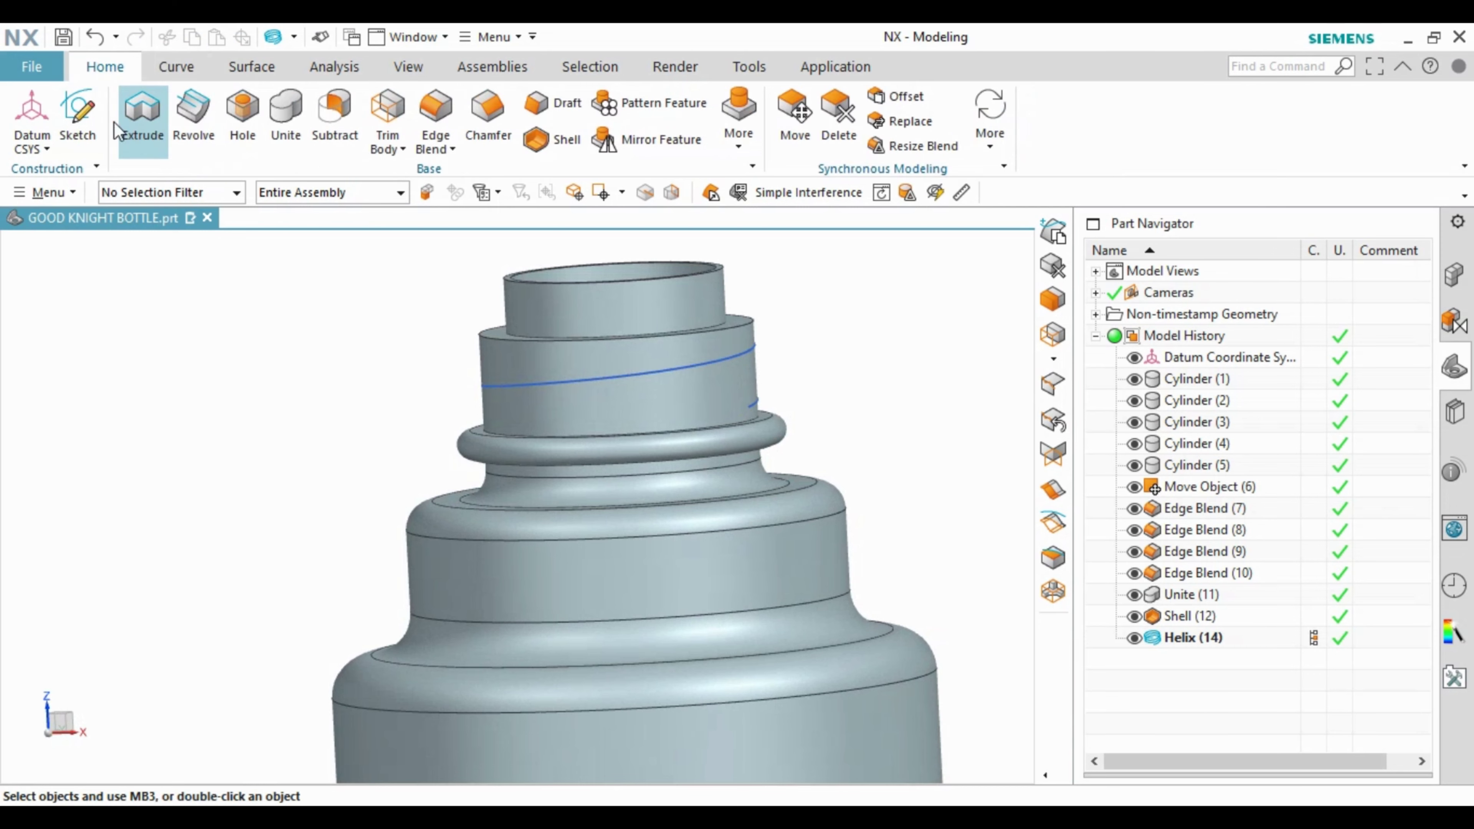
# Step: Create a datum plane from the helix curve at its end for a new sketch
pyautogui.click(46, 150)
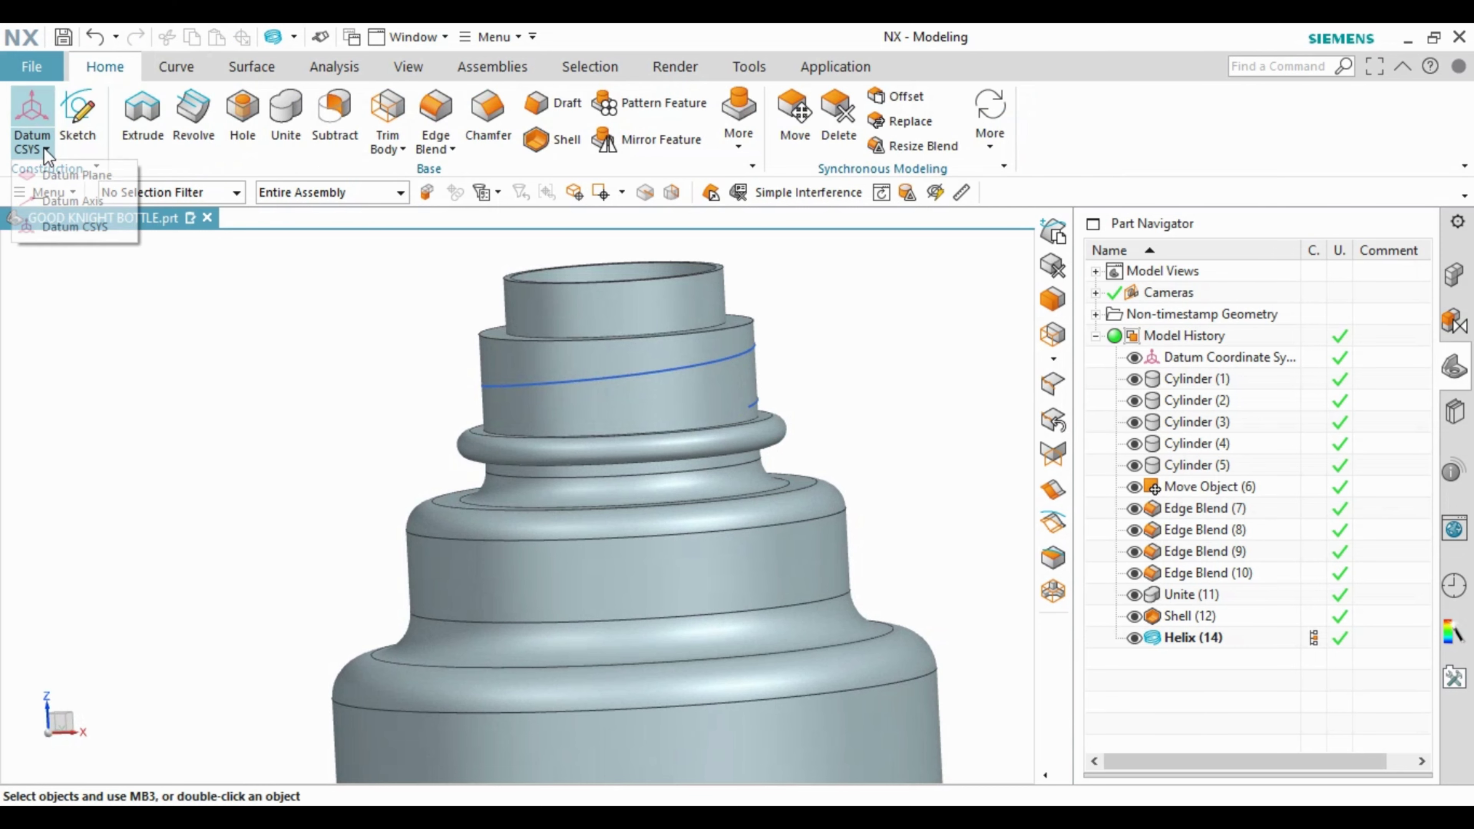
pyautogui.click(57, 184)
pyautogui.scroll(2, 832, 444)
pyautogui.scroll(2, 733, 383)
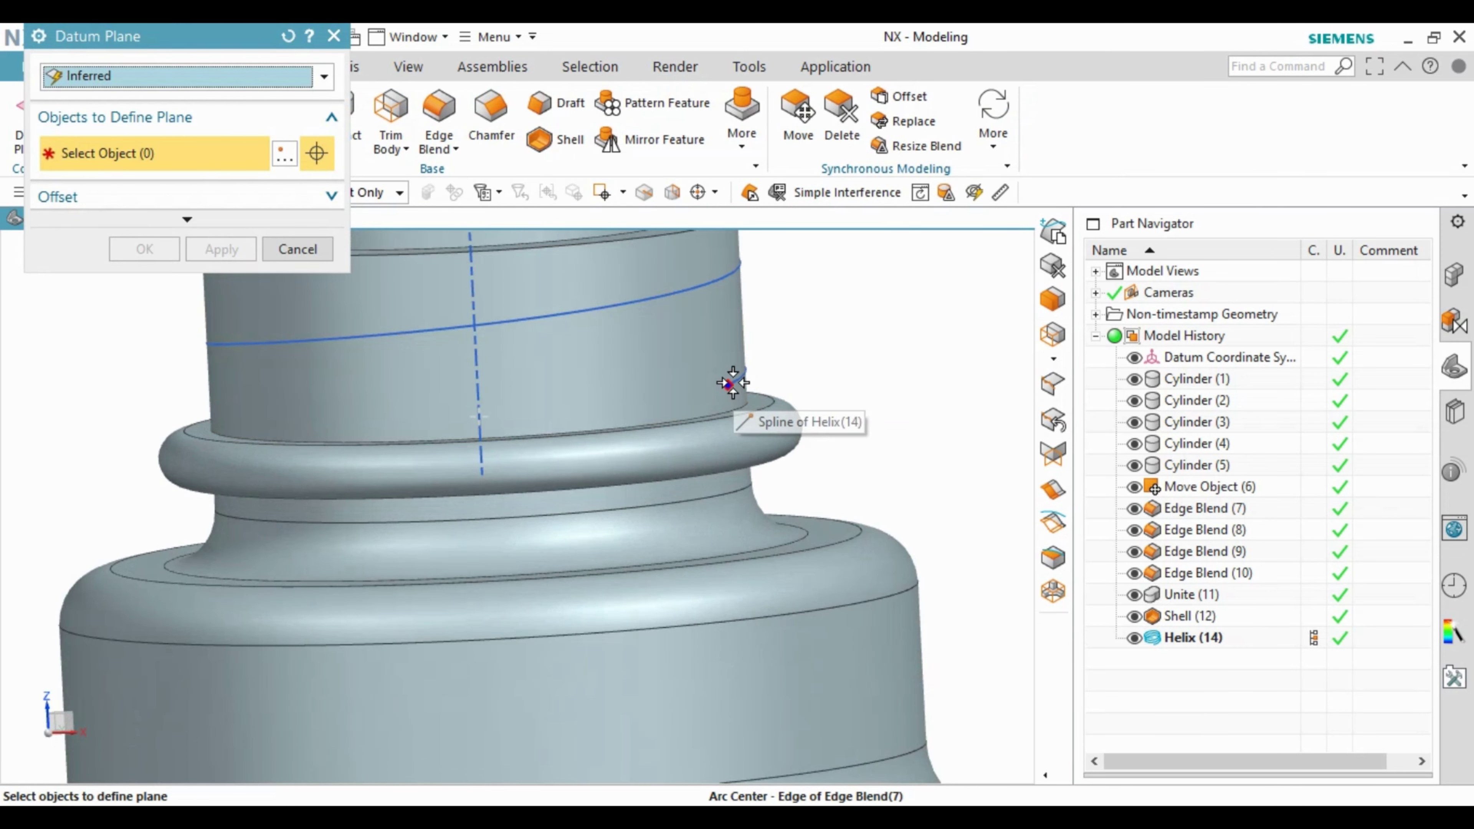
pyautogui.click(732, 383)
pyautogui.press('F8')
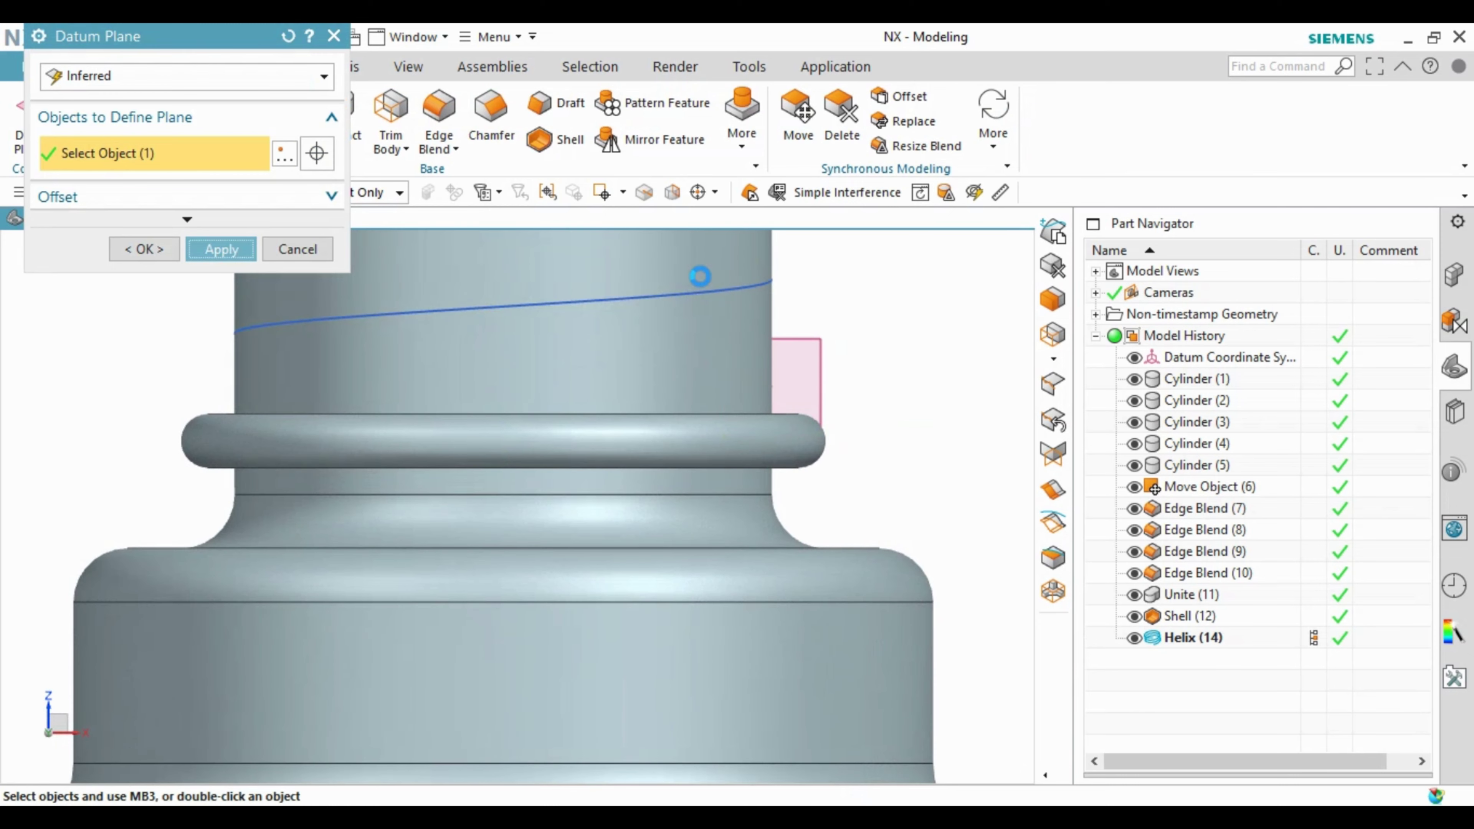
pyautogui.click(297, 250)
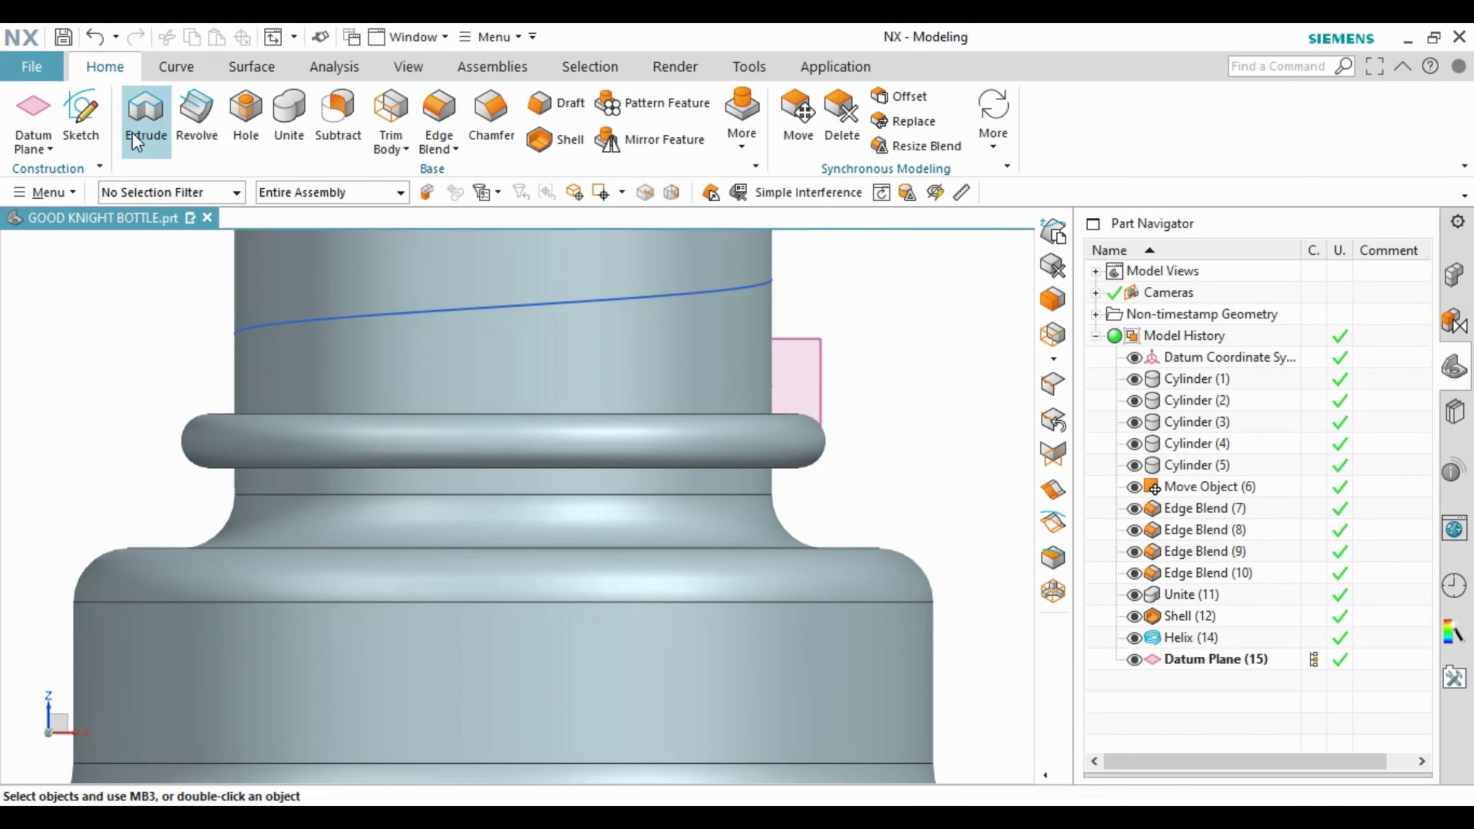
pyautogui.click(109, 122)
# Step: Place a sketch on the new datum plane and draw a 1.7 by 1.3 rectangle at the helix end
pyautogui.click(824, 336)
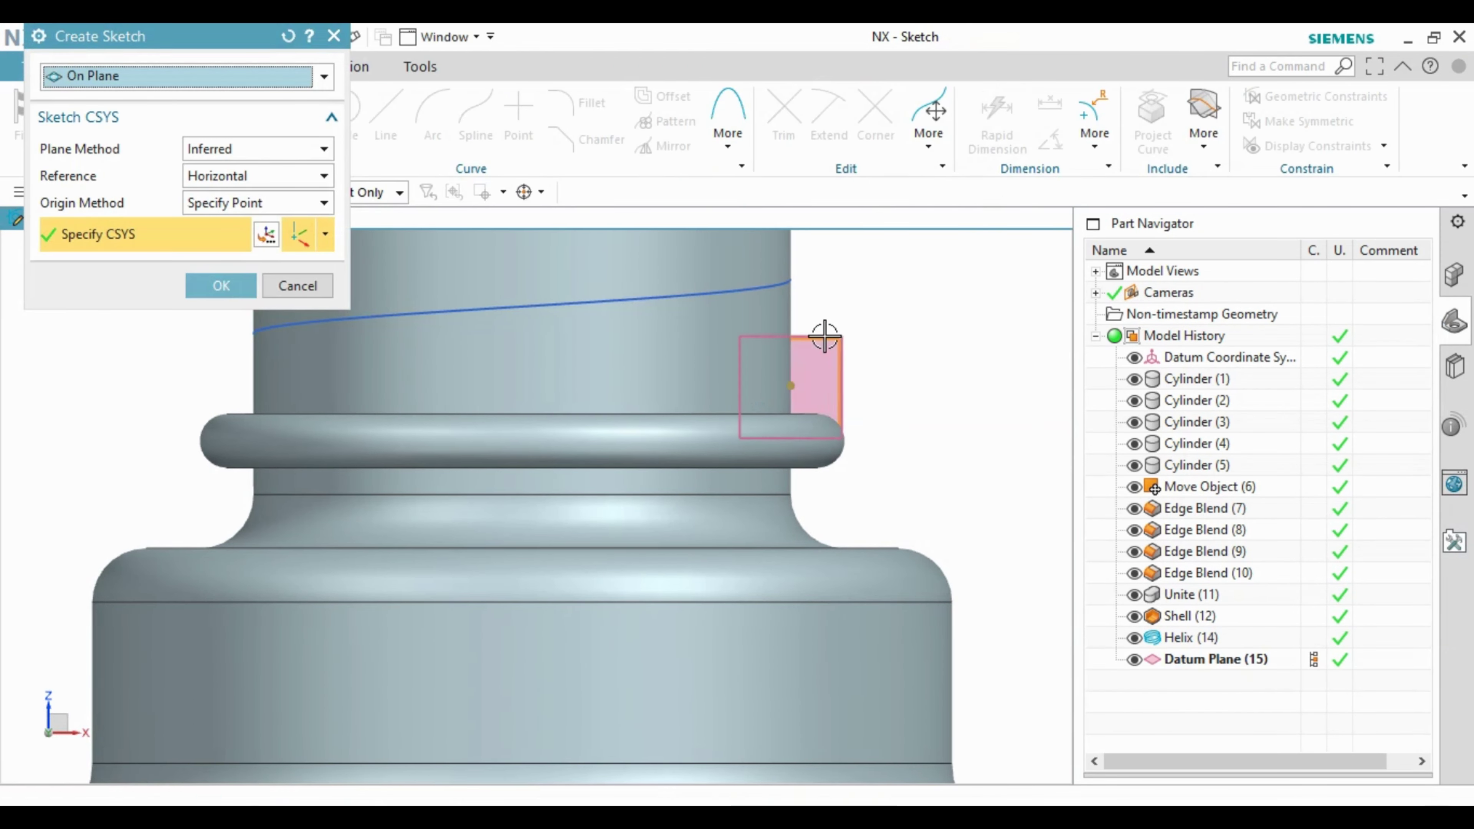
pyautogui.middleClick(829, 339)
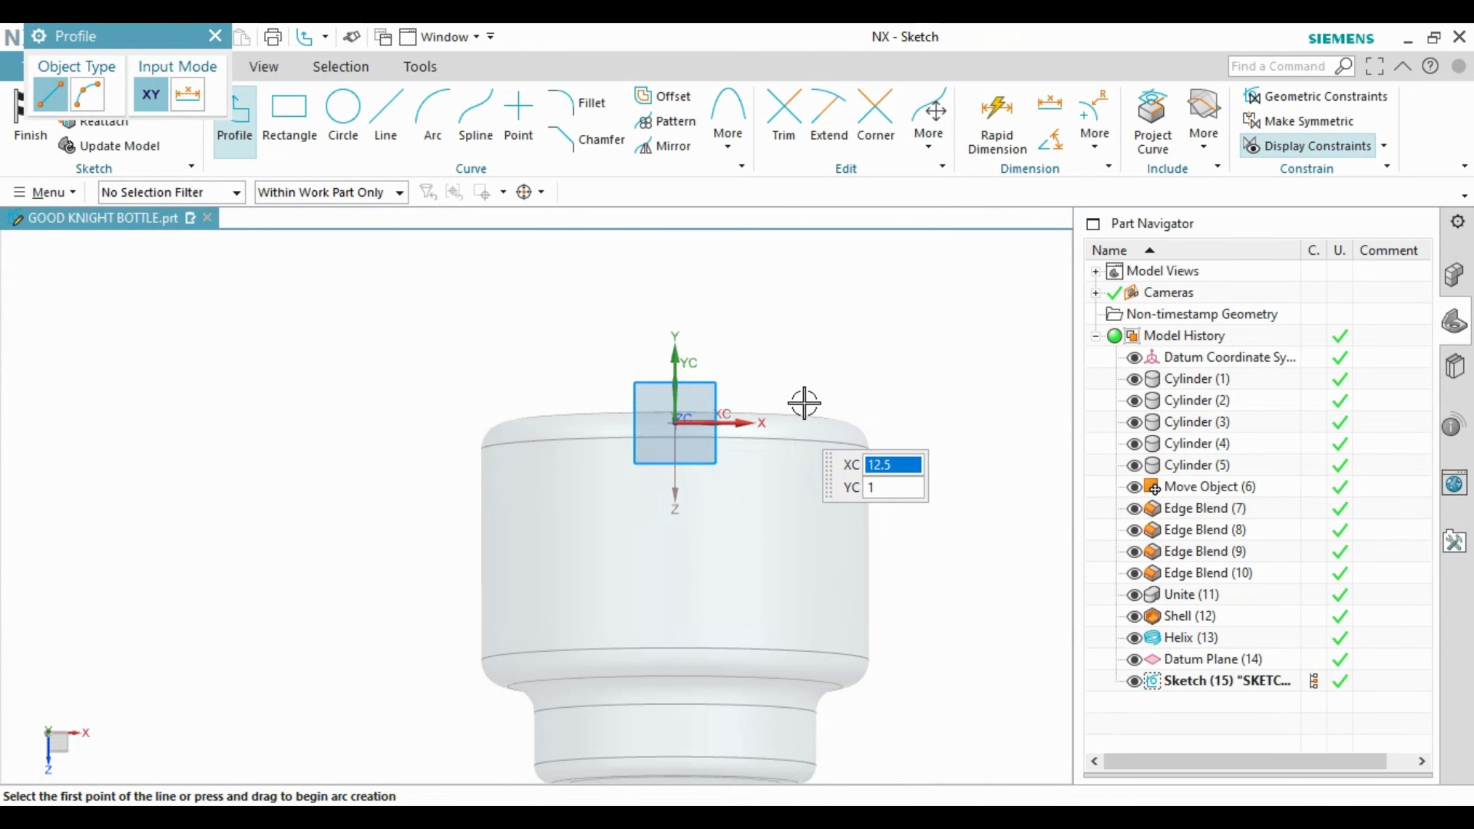
pyautogui.moveTo(805, 404); pyautogui.dragTo(830, 237, button='middle')
pyautogui.scroll(3, 576, 487)
pyautogui.scroll(2, 576, 487)
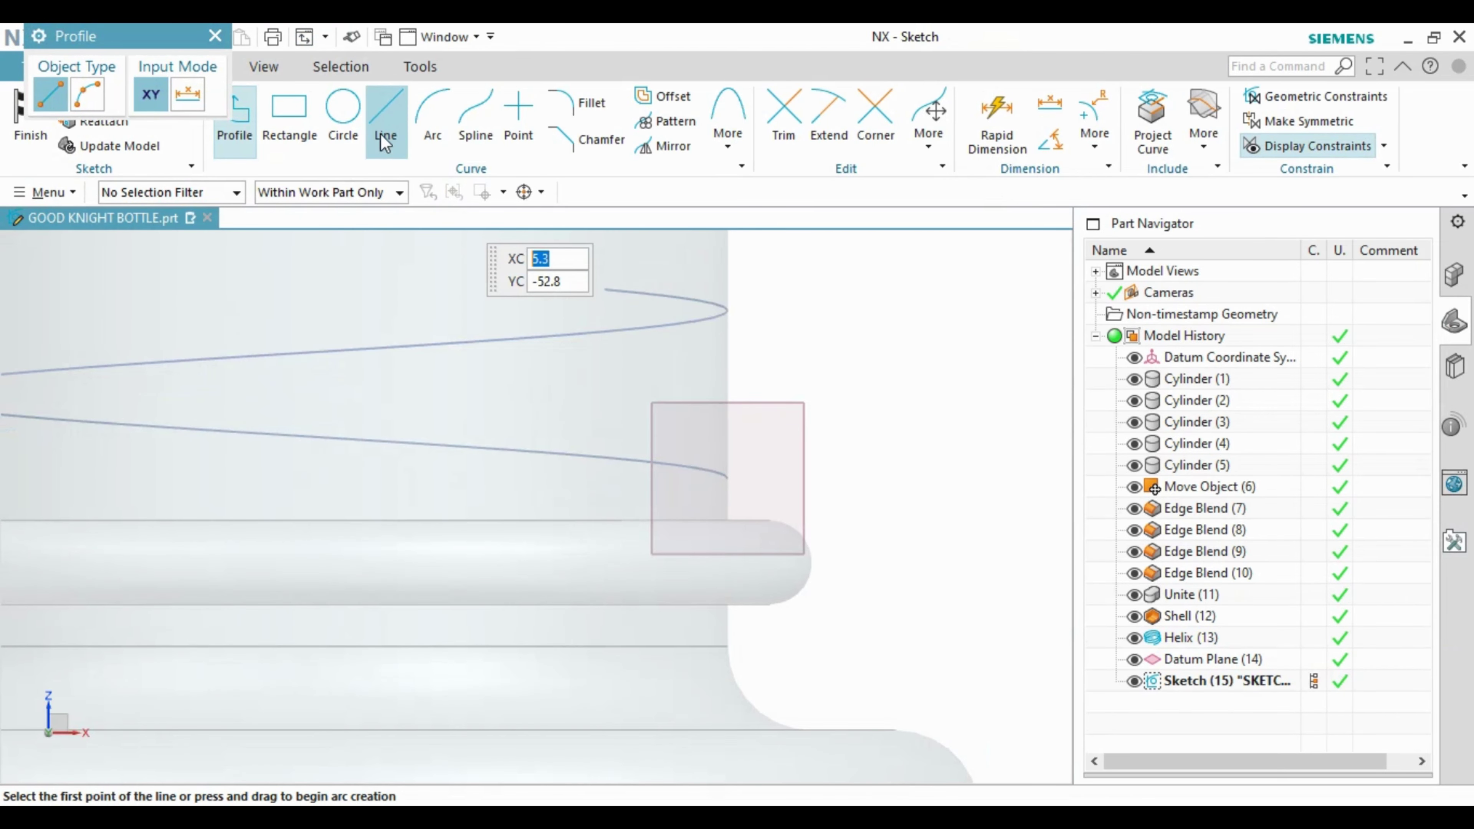
pyautogui.click(290, 116)
pyautogui.scroll(2, 720, 450)
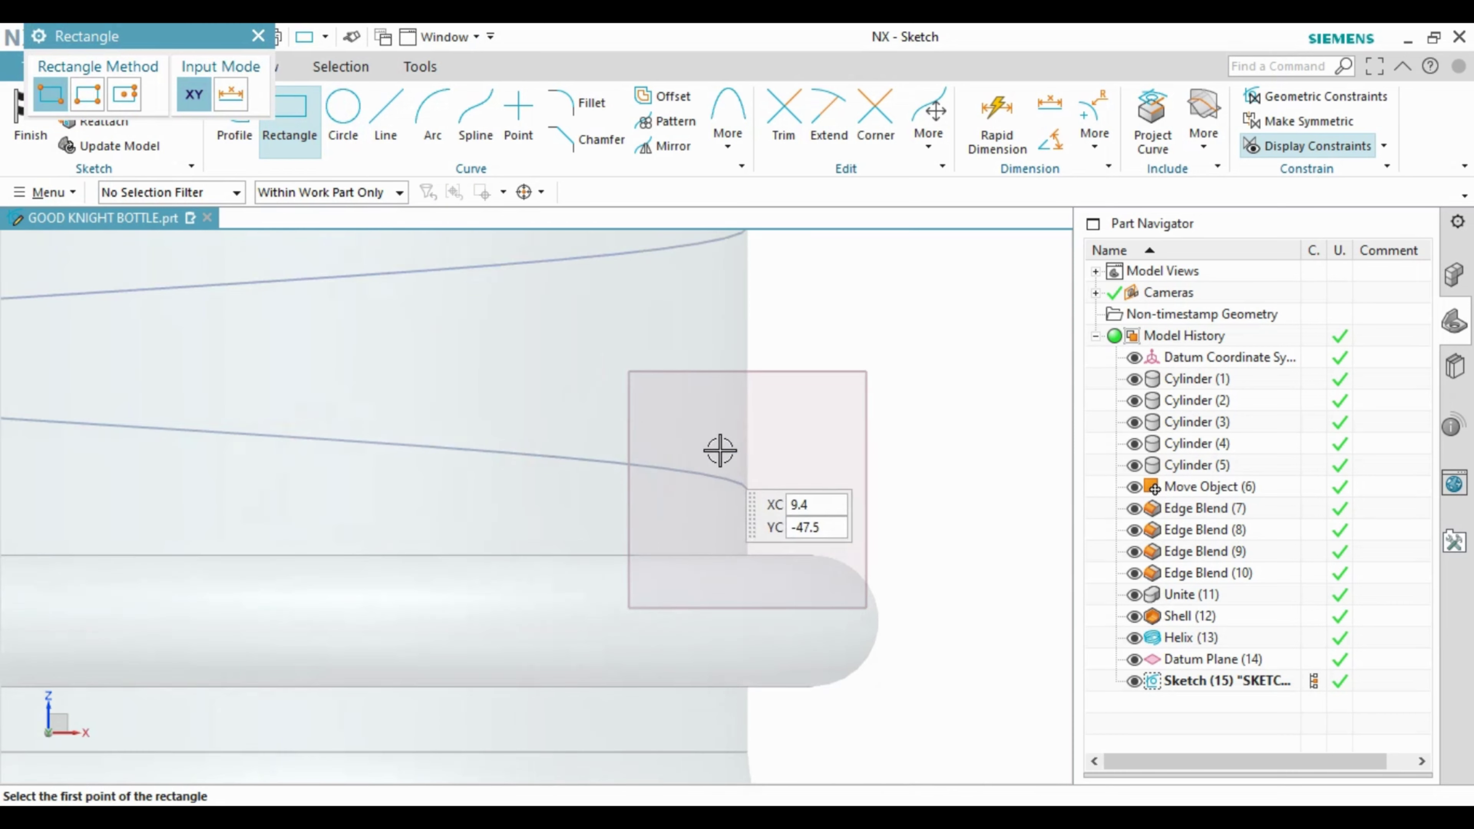
pyautogui.scroll(1, 720, 450)
pyautogui.click(704, 443)
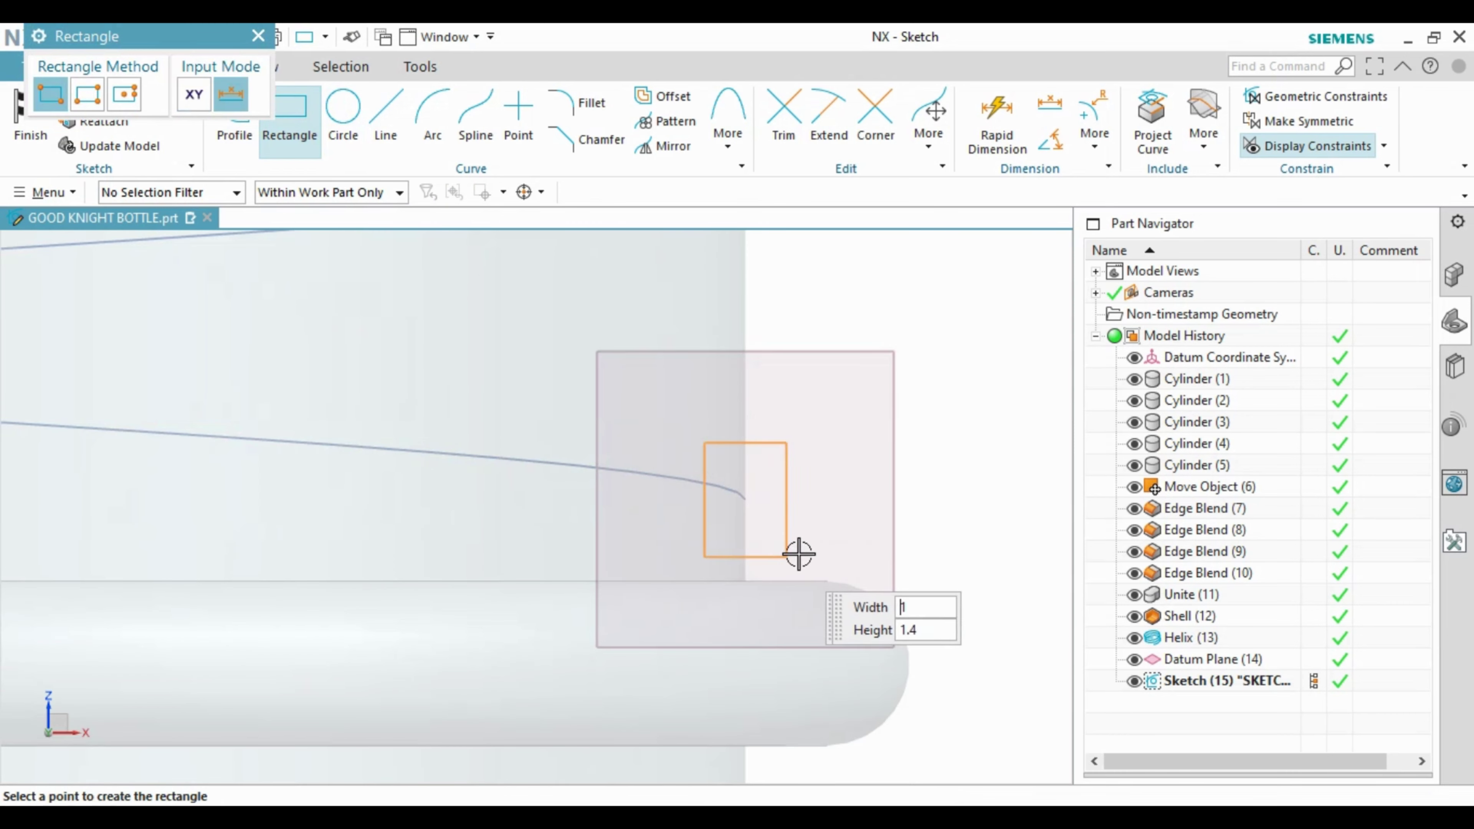
pyautogui.click(841, 548)
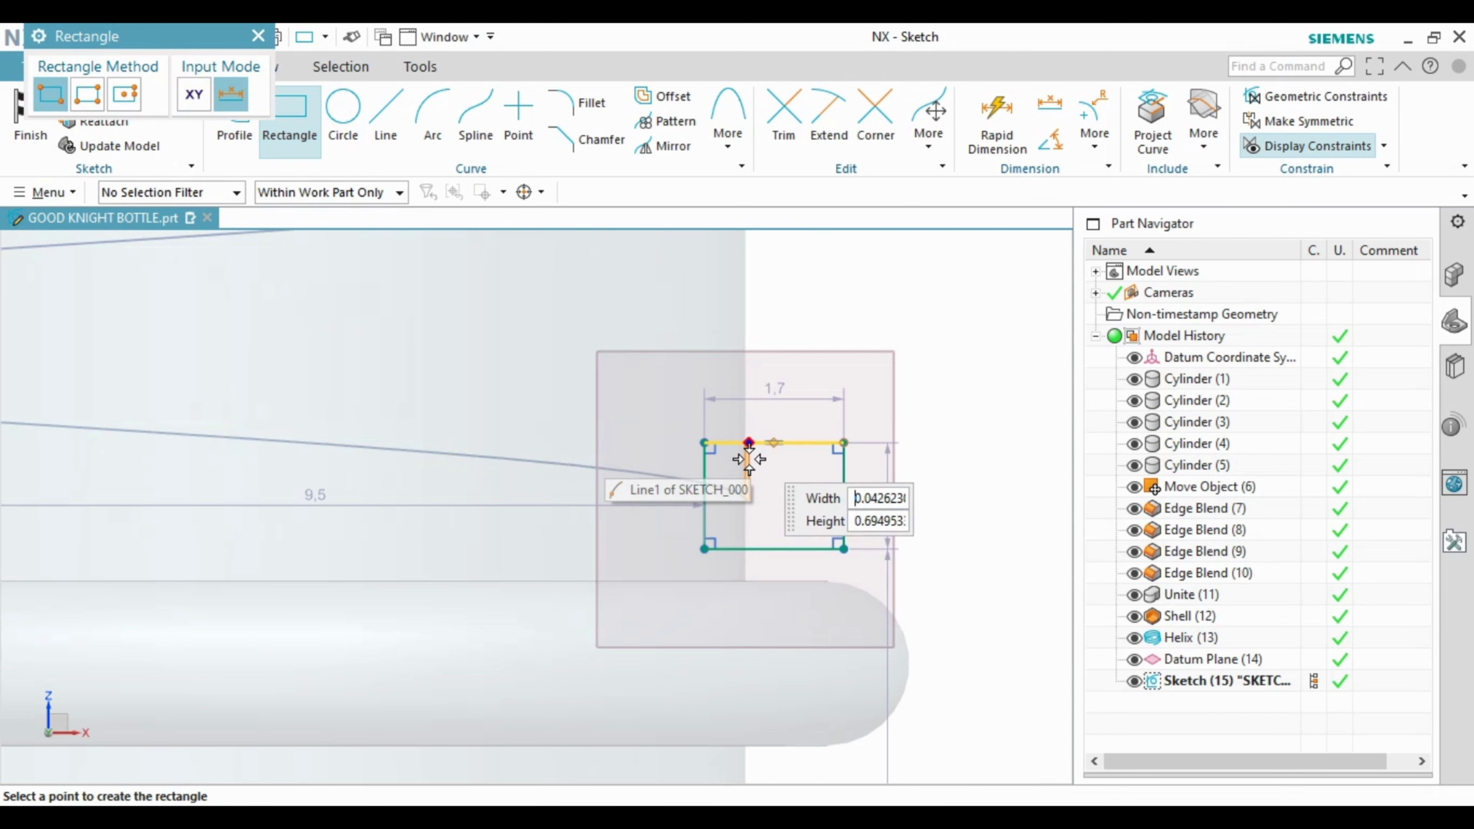
pyautogui.scroll(1, 748, 462)
pyautogui.press('Escape')
# Step: Draw a vertical line from the helix end point and extend it to the rectangle's bottom edge
pyautogui.click(386, 114)
pyautogui.scroll(1, 695, 535)
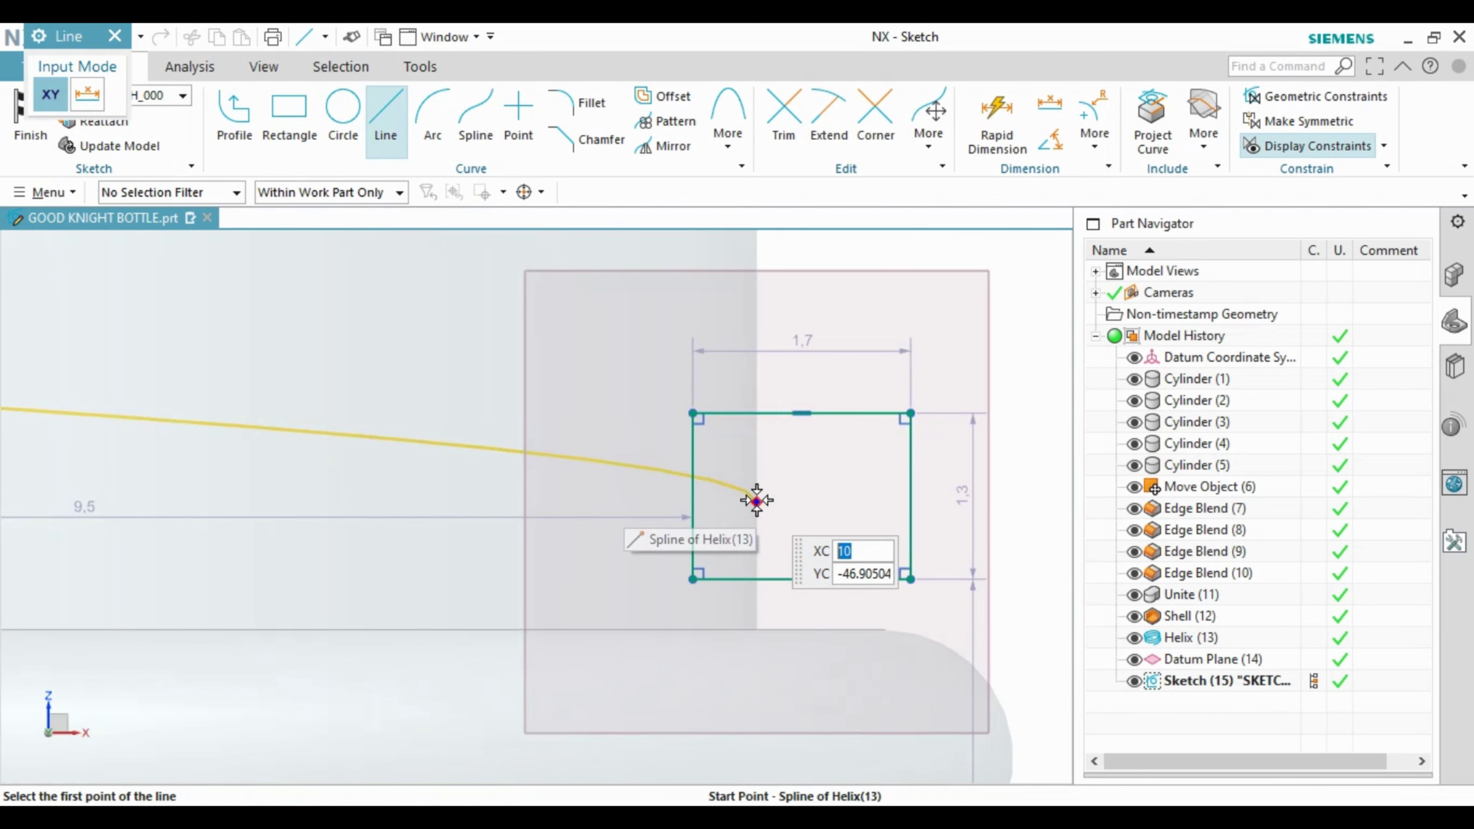
pyautogui.click(757, 501)
pyautogui.click(770, 351)
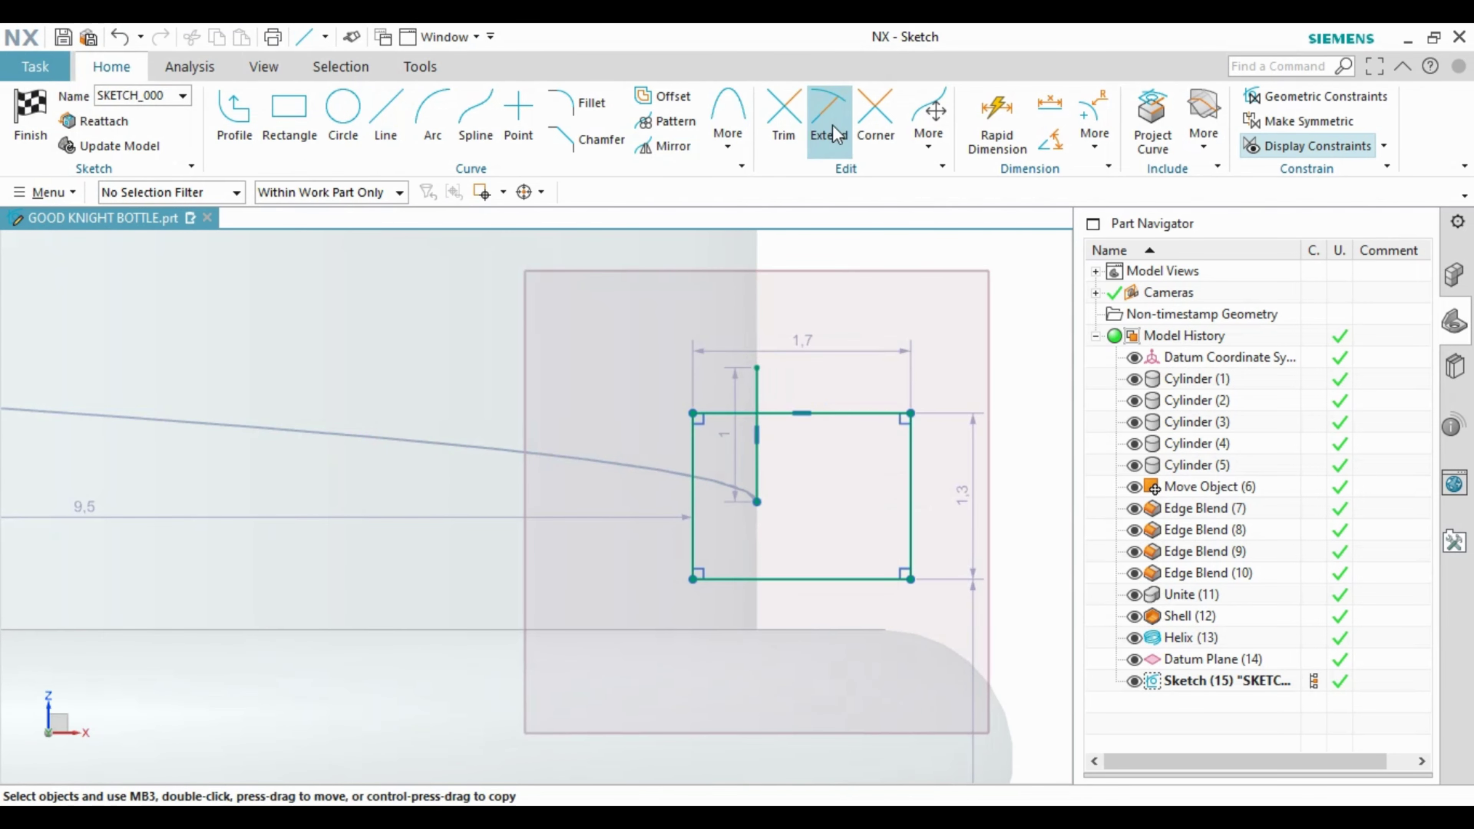
pyautogui.click(829, 113)
pyautogui.click(759, 477)
pyautogui.press('Escape')
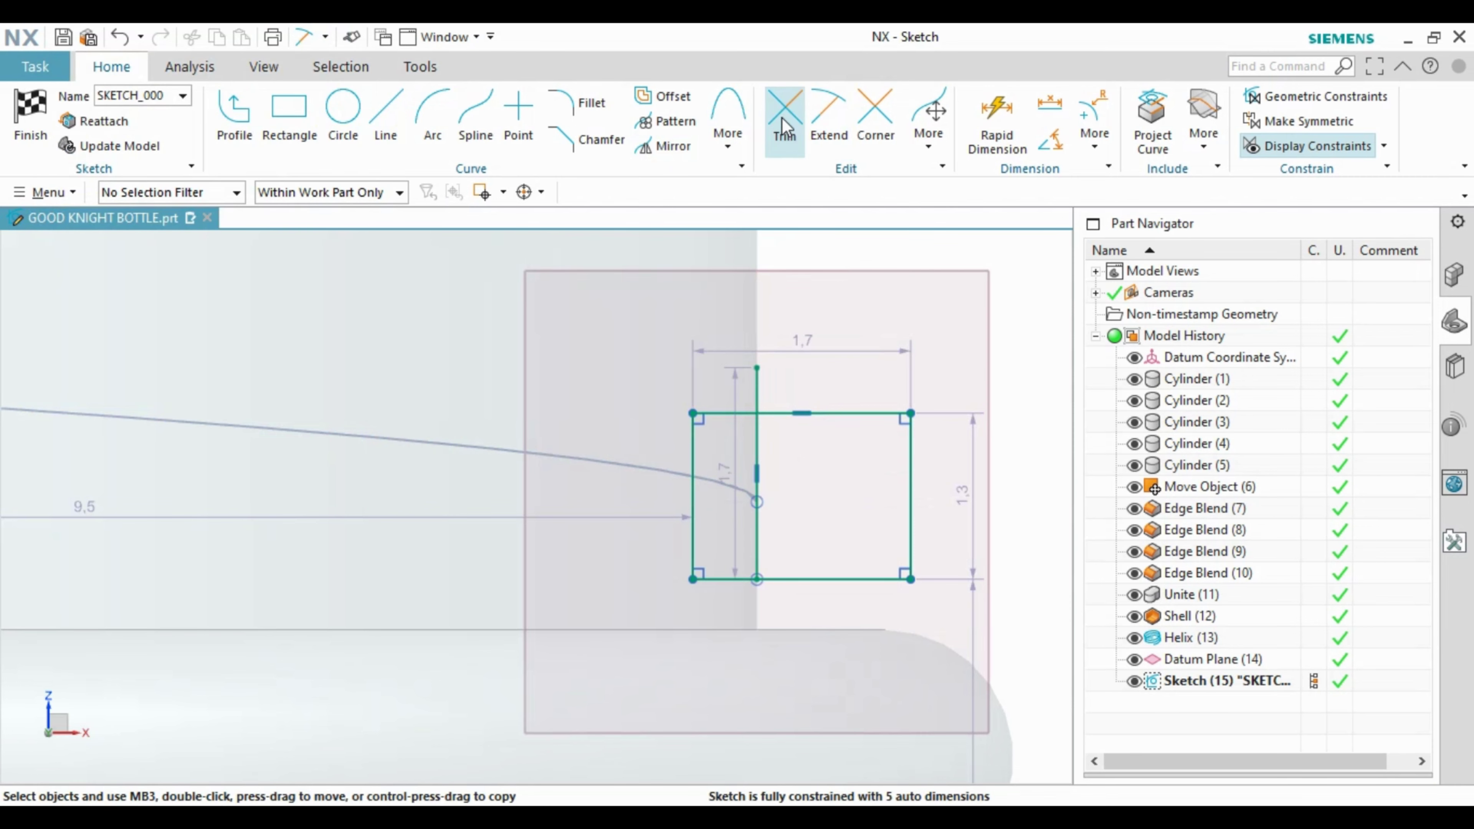
pyautogui.click(783, 125)
# Step: Trim away the rectangle left of the vertical line and set the profile to 1.5 wide, 1 high
pyautogui.moveTo(685, 453); pyautogui.dragTo(731, 586)
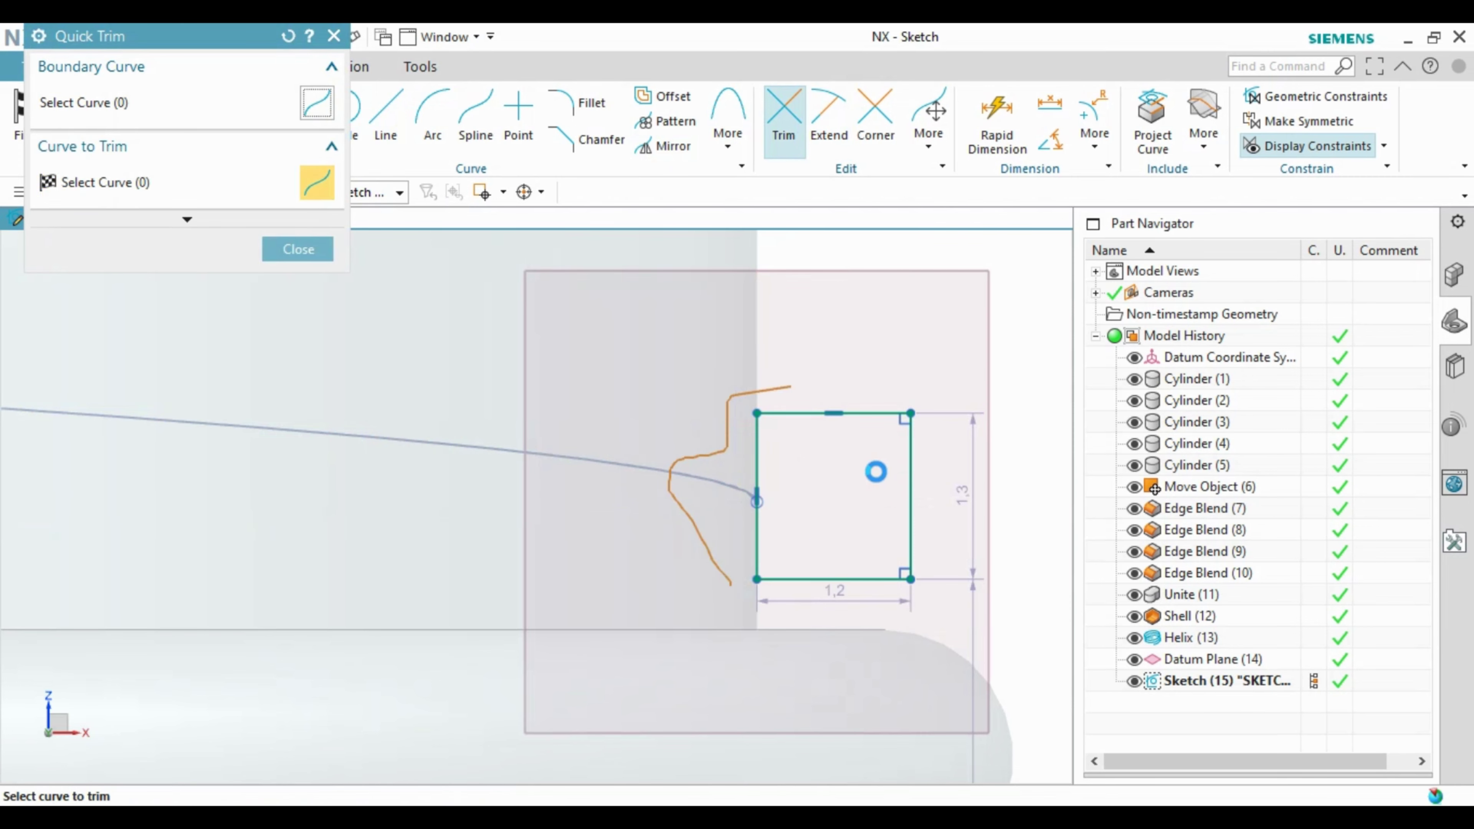
pyautogui.press('Escape')
pyautogui.doubleClick(838, 599)
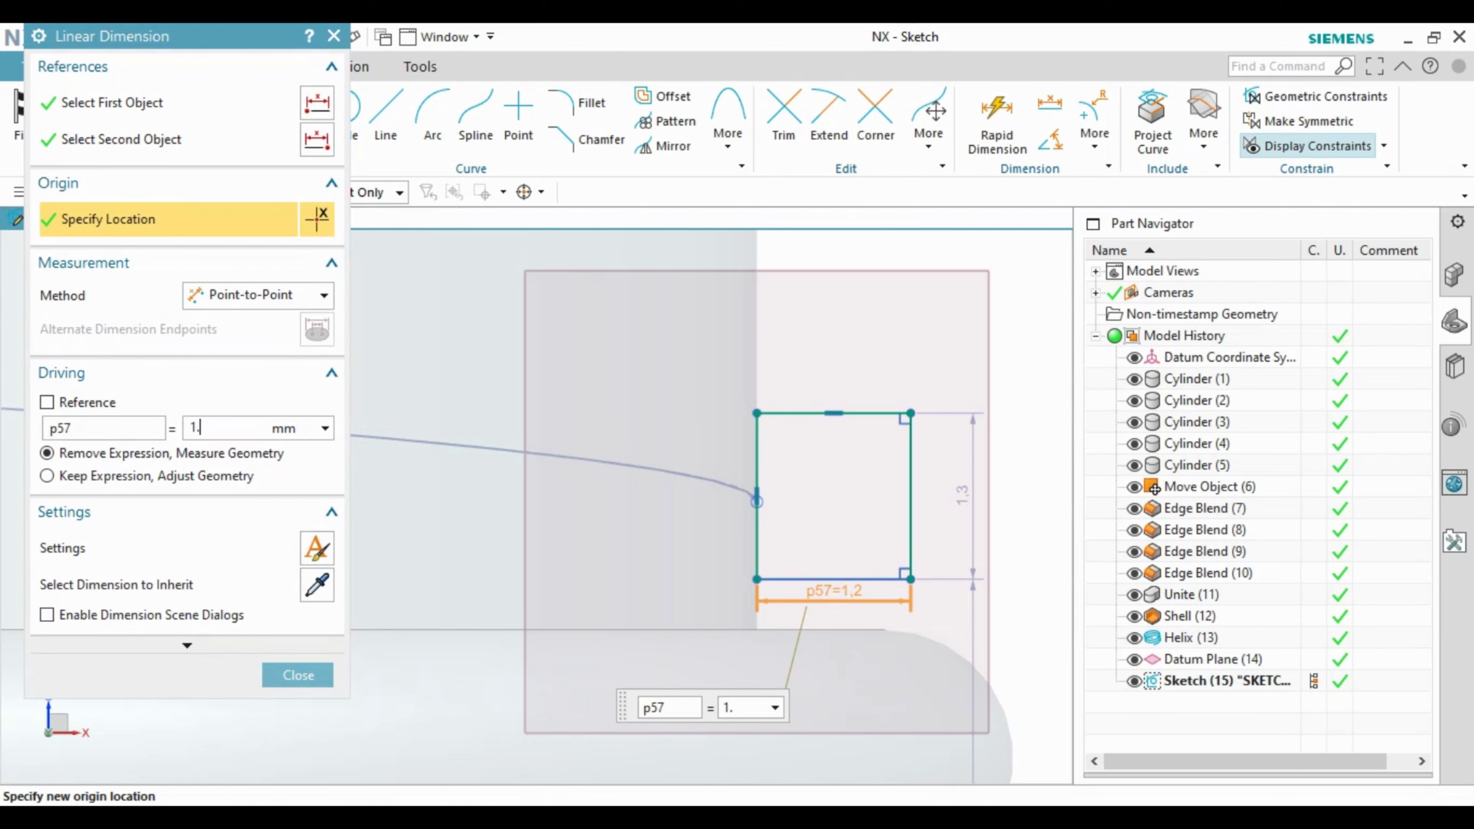
pyautogui.write('1.5')
pyautogui.press('Return')
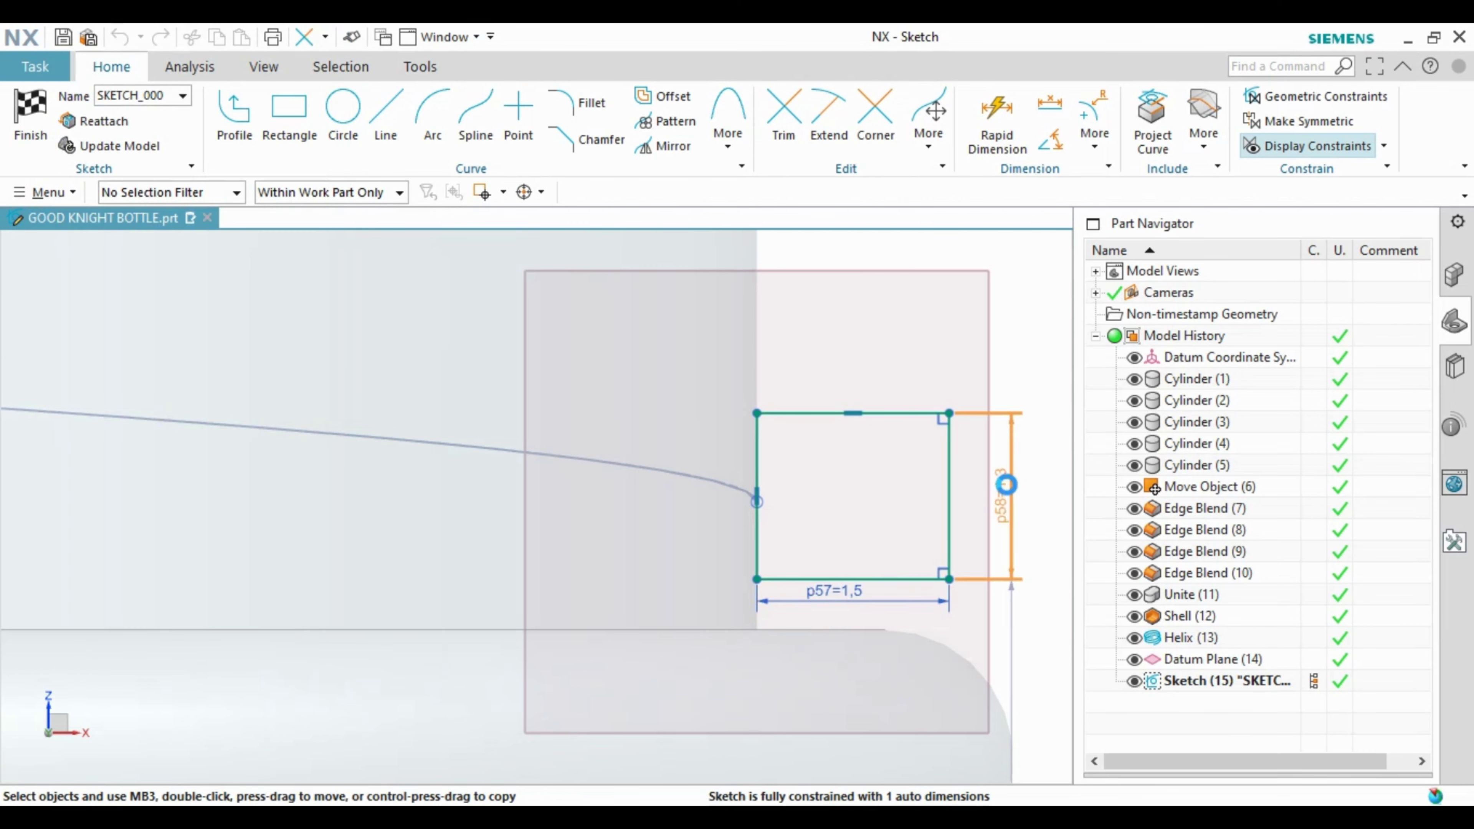
pyautogui.doubleClick(1002, 494)
pyautogui.write('1')
pyautogui.press('Return')
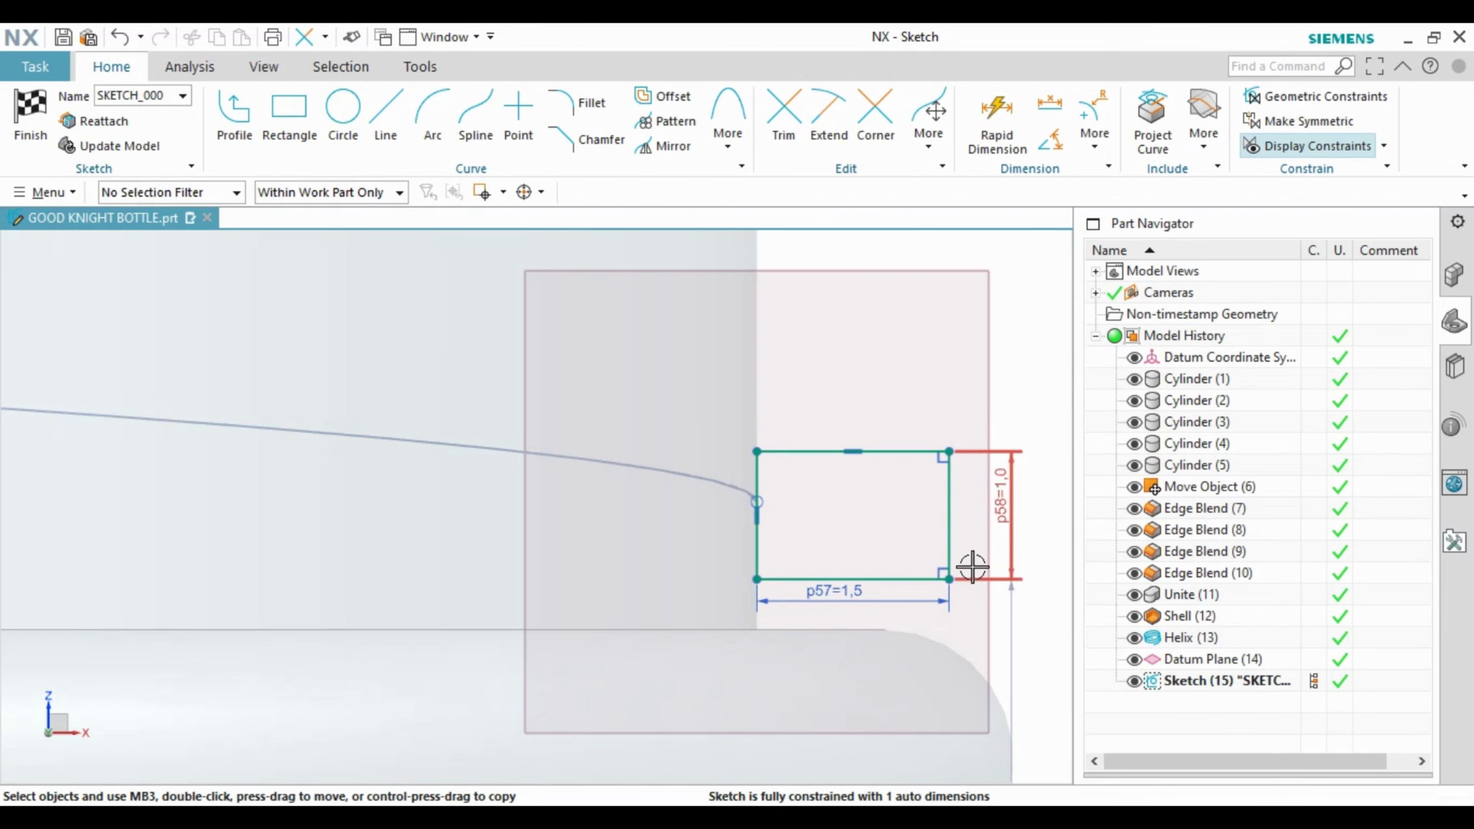
# Step: Round both right corners with radius 0.5, trim the leftover line, and finish the sketch
pyautogui.click(583, 103)
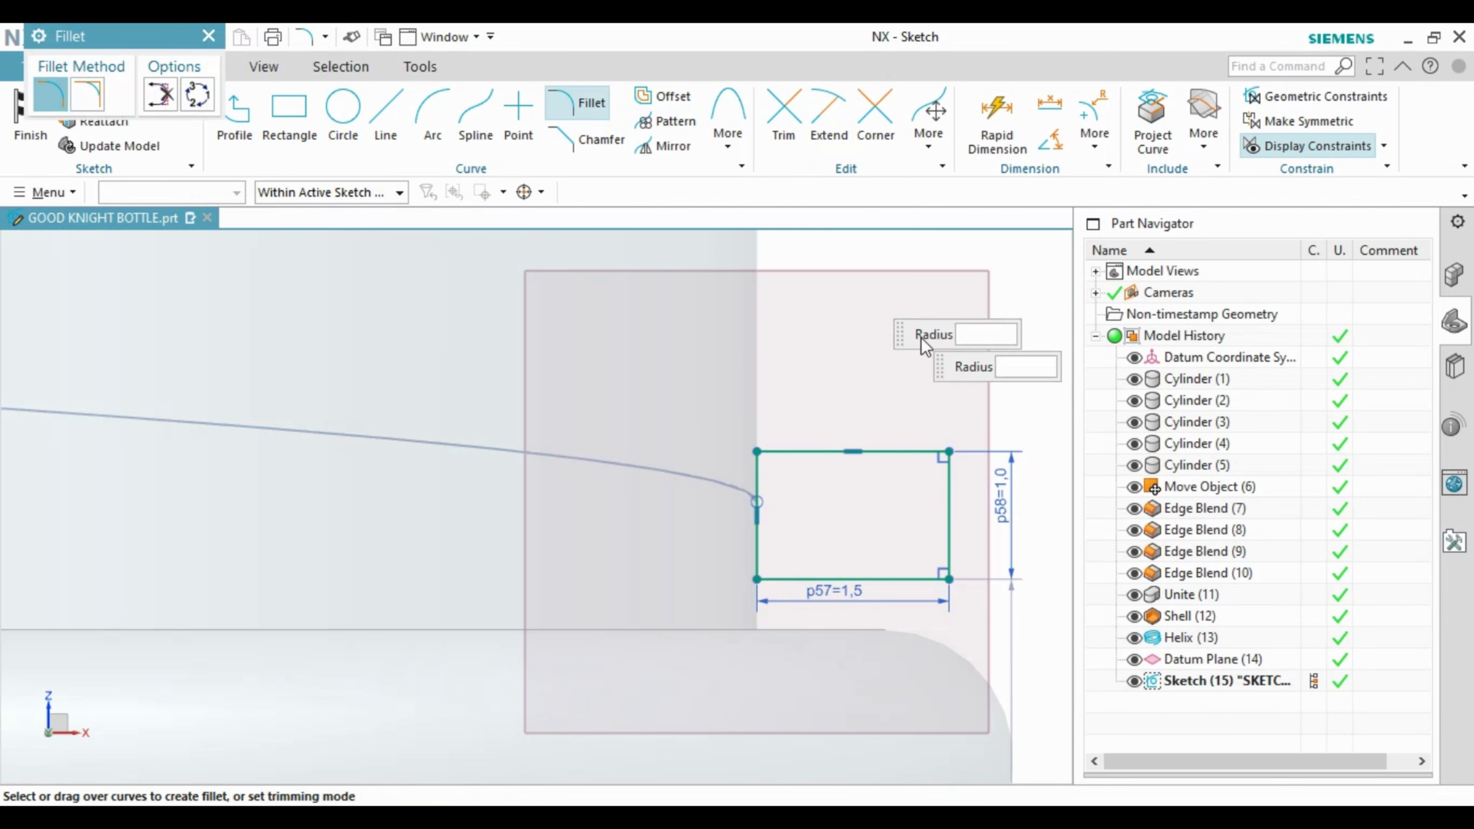
pyautogui.click(928, 480)
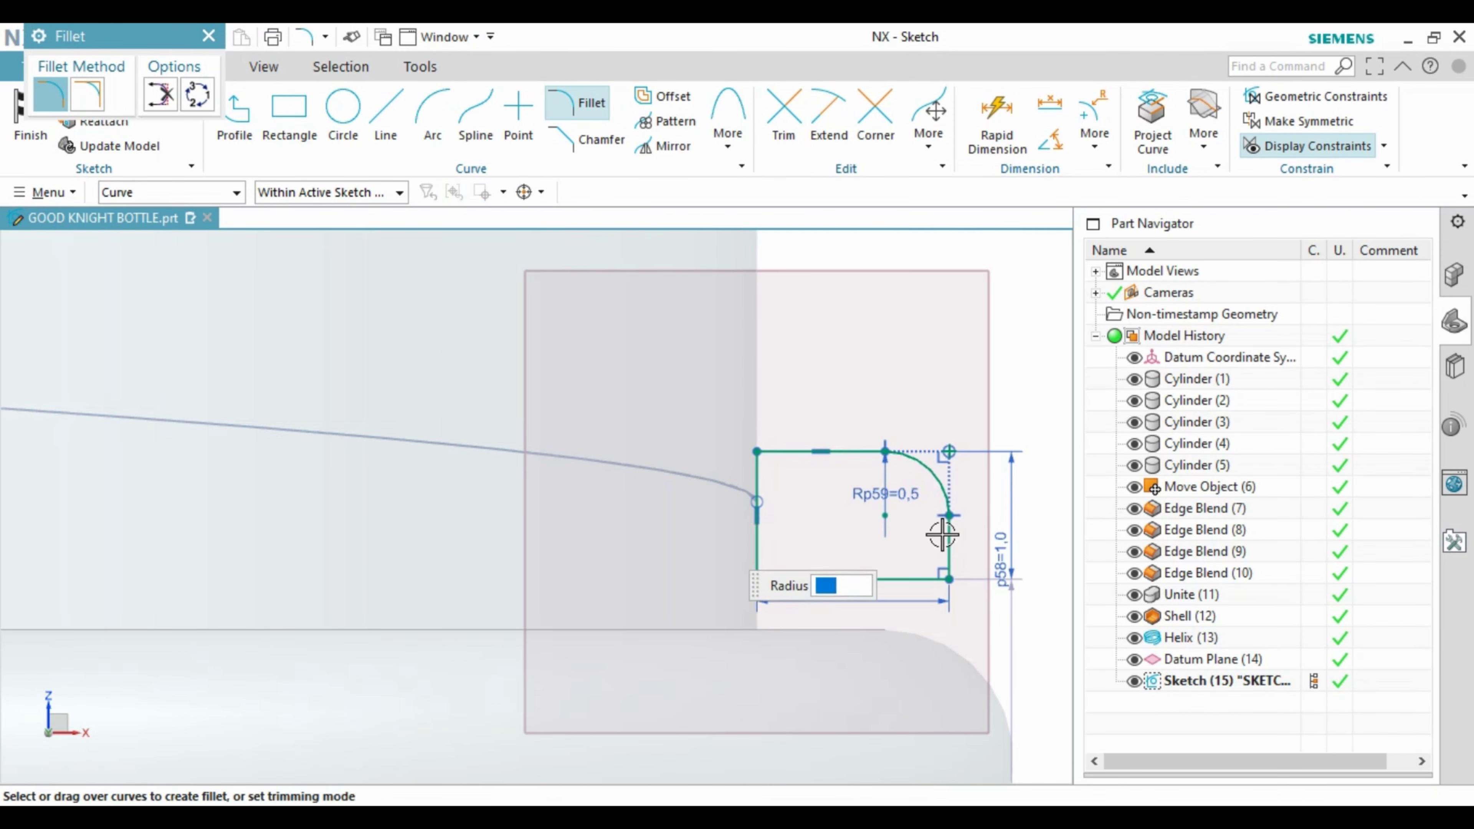
pyautogui.click(902, 575)
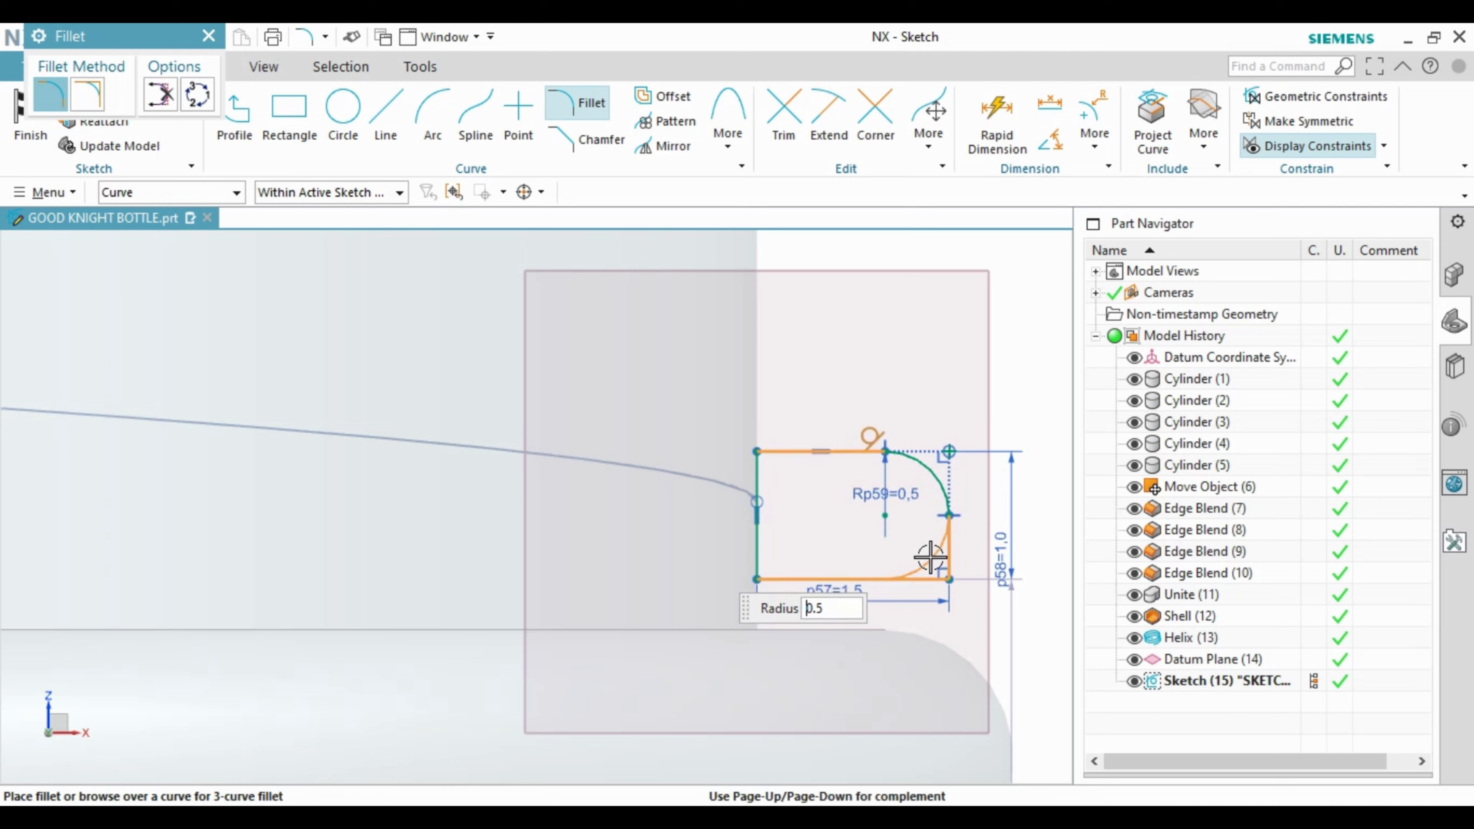
pyautogui.press('Escape')
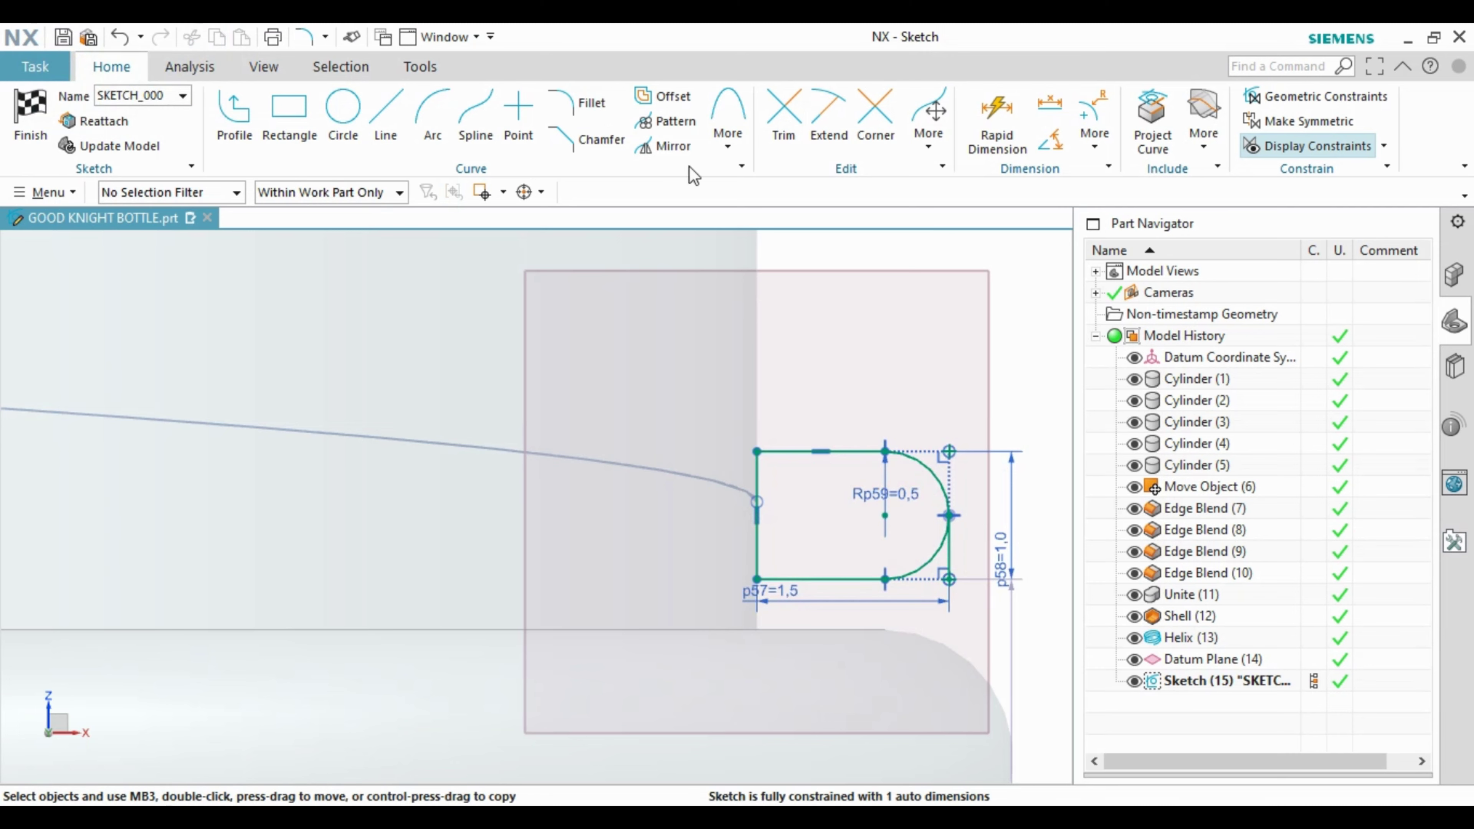
pyautogui.click(804, 140)
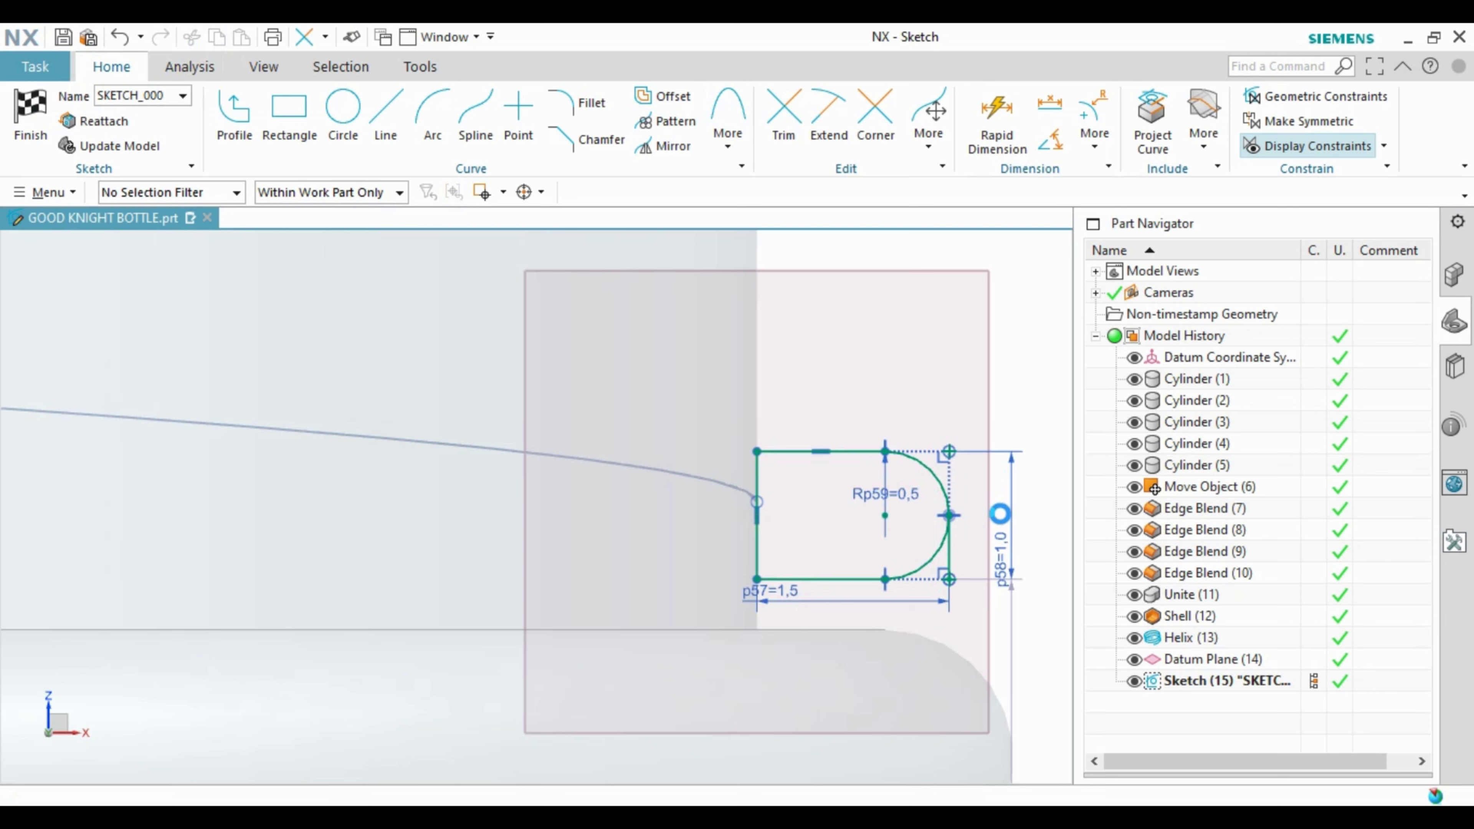
pyautogui.click(950, 557)
pyautogui.press('Escape')
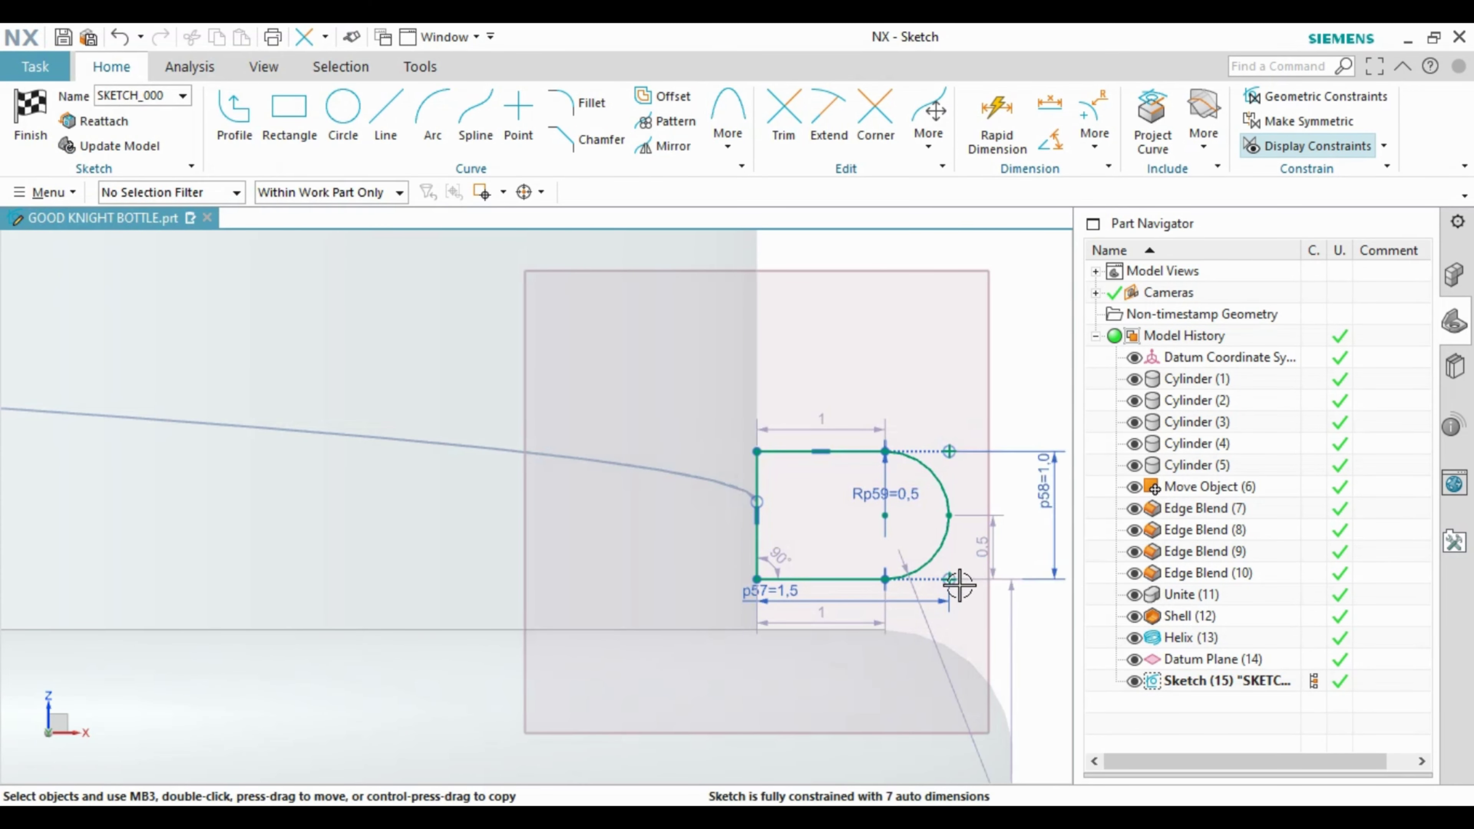
pyautogui.scroll(3, 959, 585)
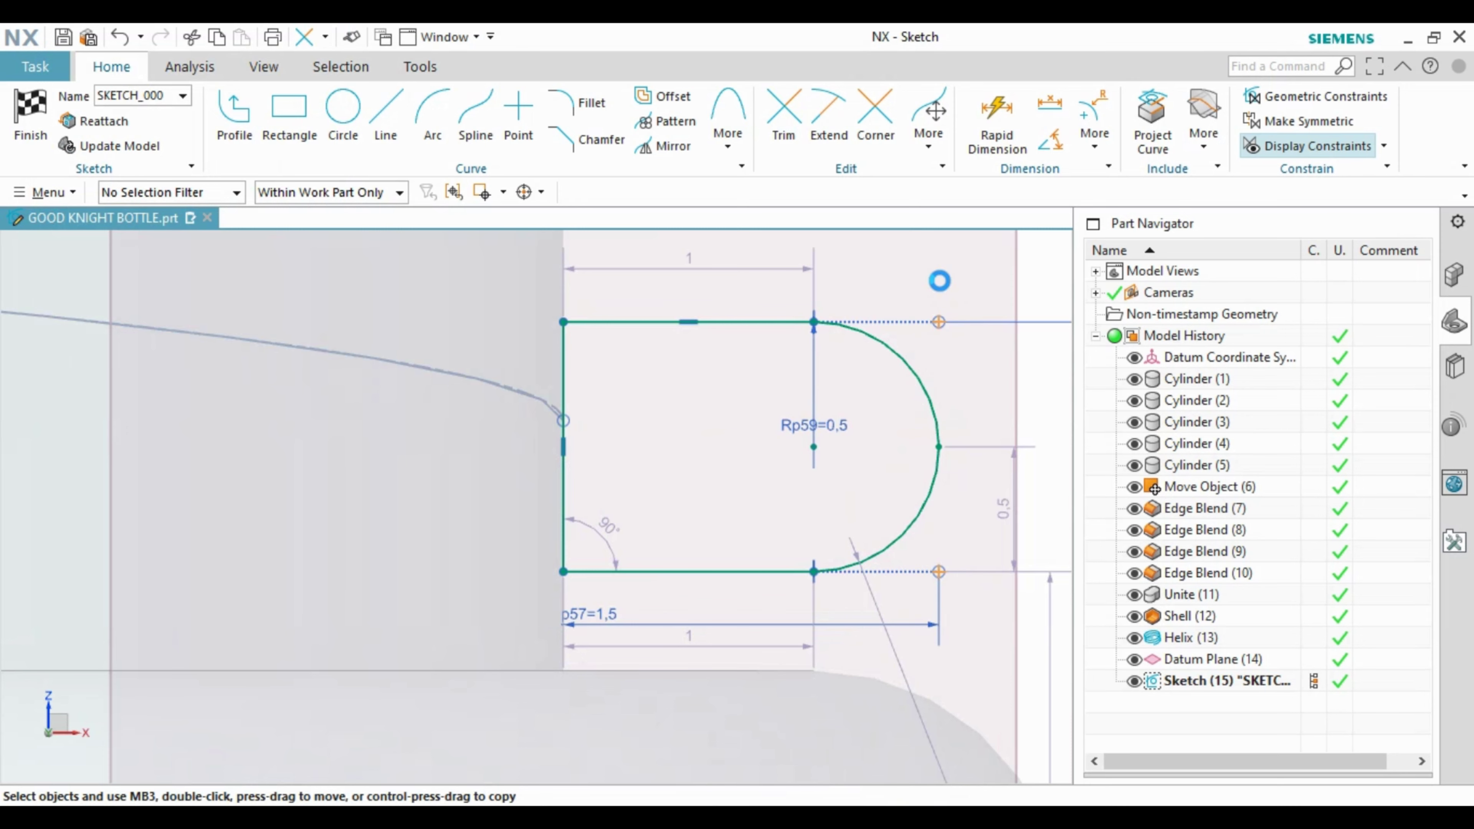
pyautogui.scroll(-3, 783, 418)
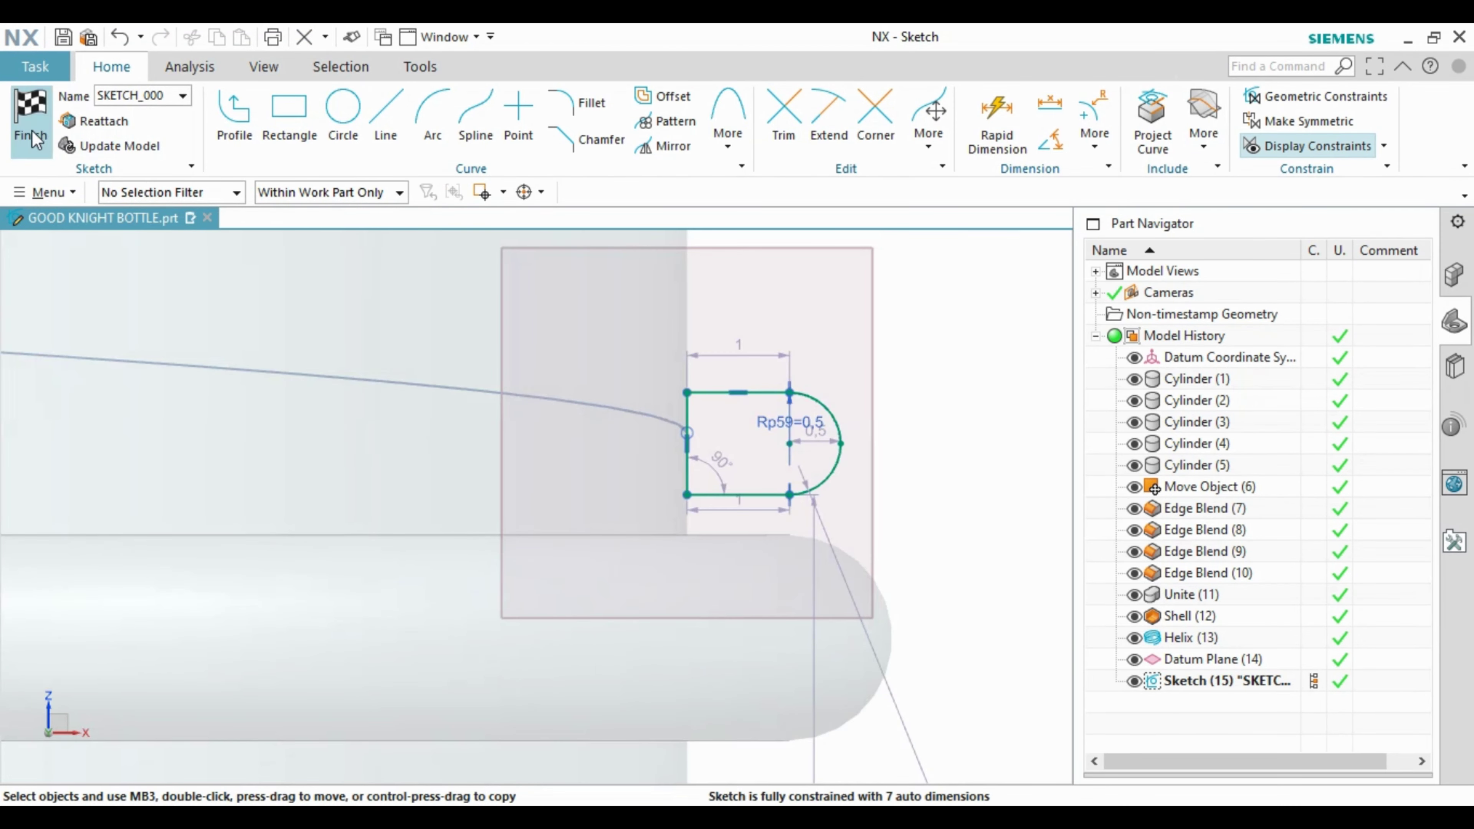
pyautogui.click(35, 140)
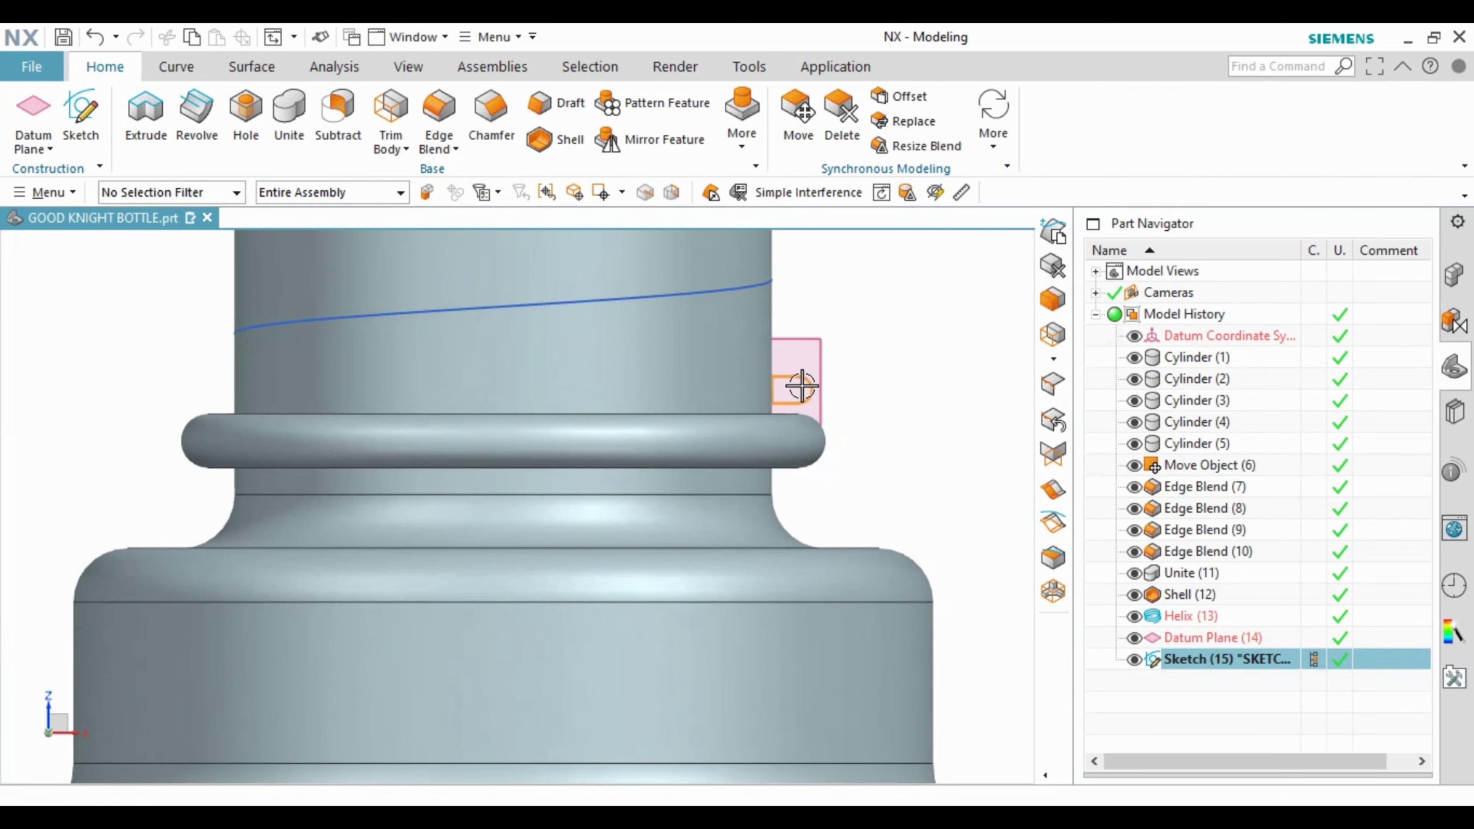
# Step: Sweep the D-shaped profile along the helix guide to create the Sweep (16) thread, then view it from the side
pyautogui.scroll(2, 801, 387)
pyautogui.moveTo(634, 360); pyautogui.dragTo(674, 453, button='middle')
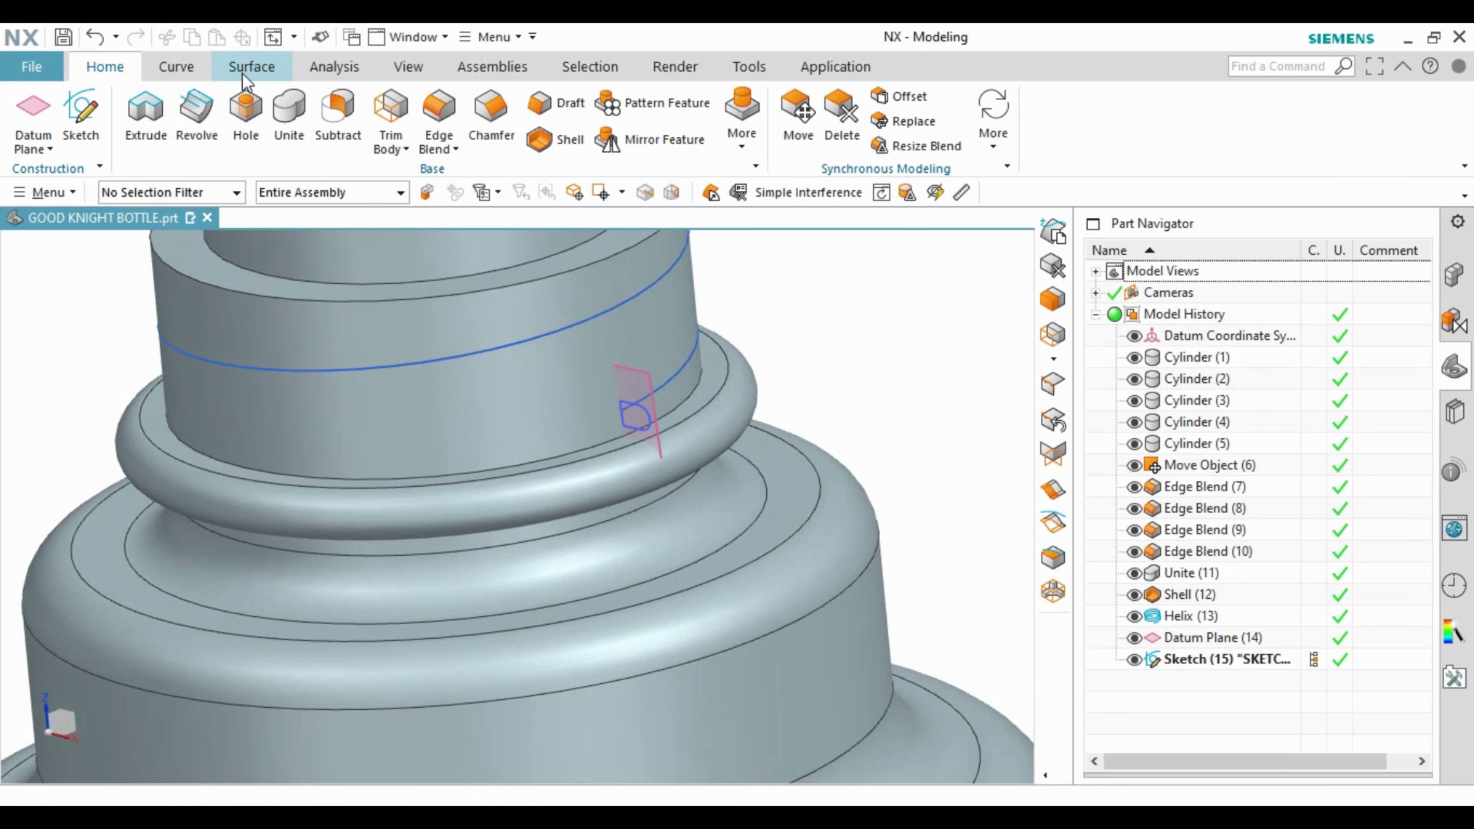
pyautogui.click(251, 66)
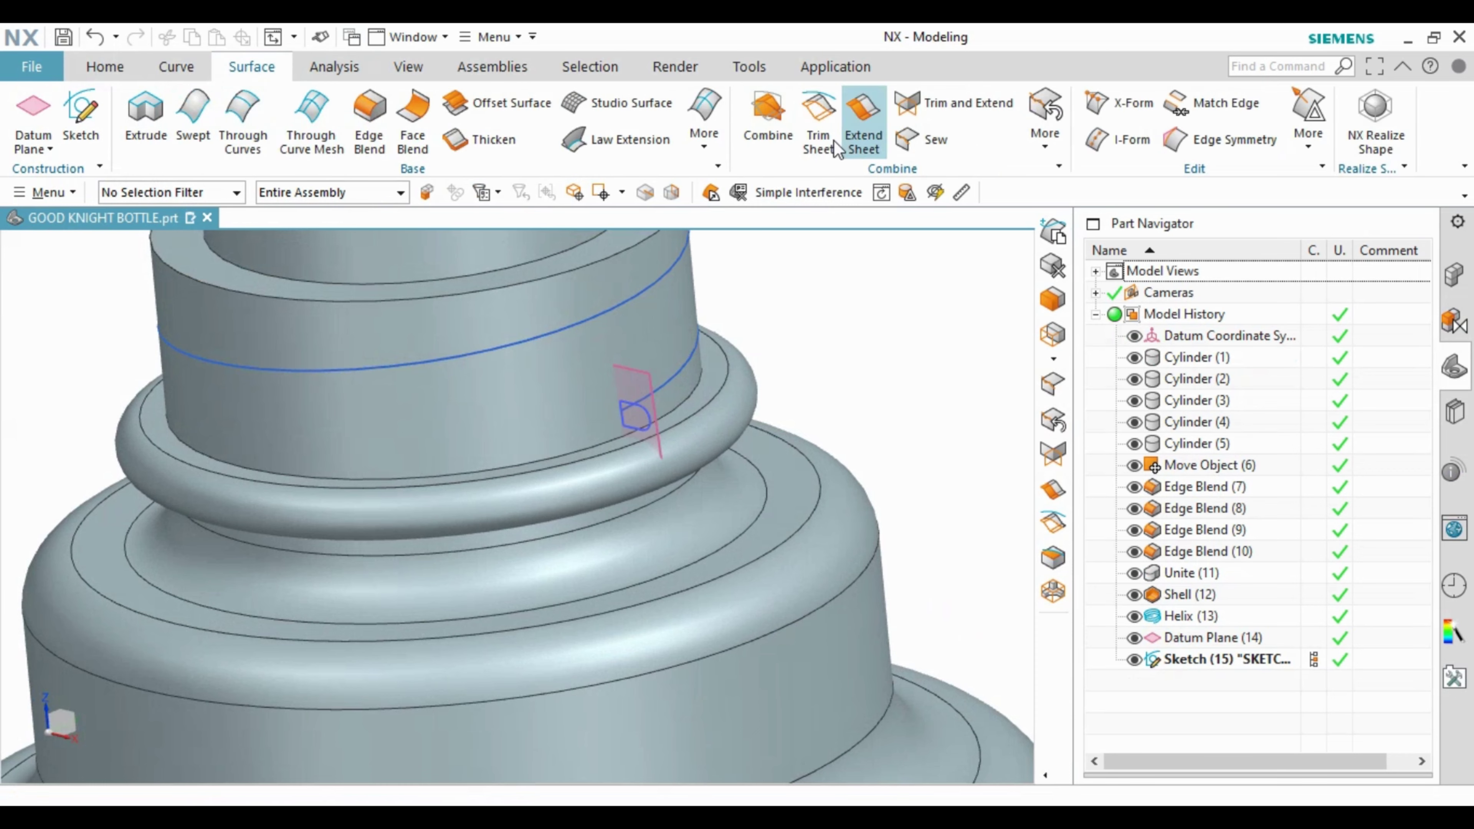
pyautogui.click(723, 149)
pyautogui.click(878, 276)
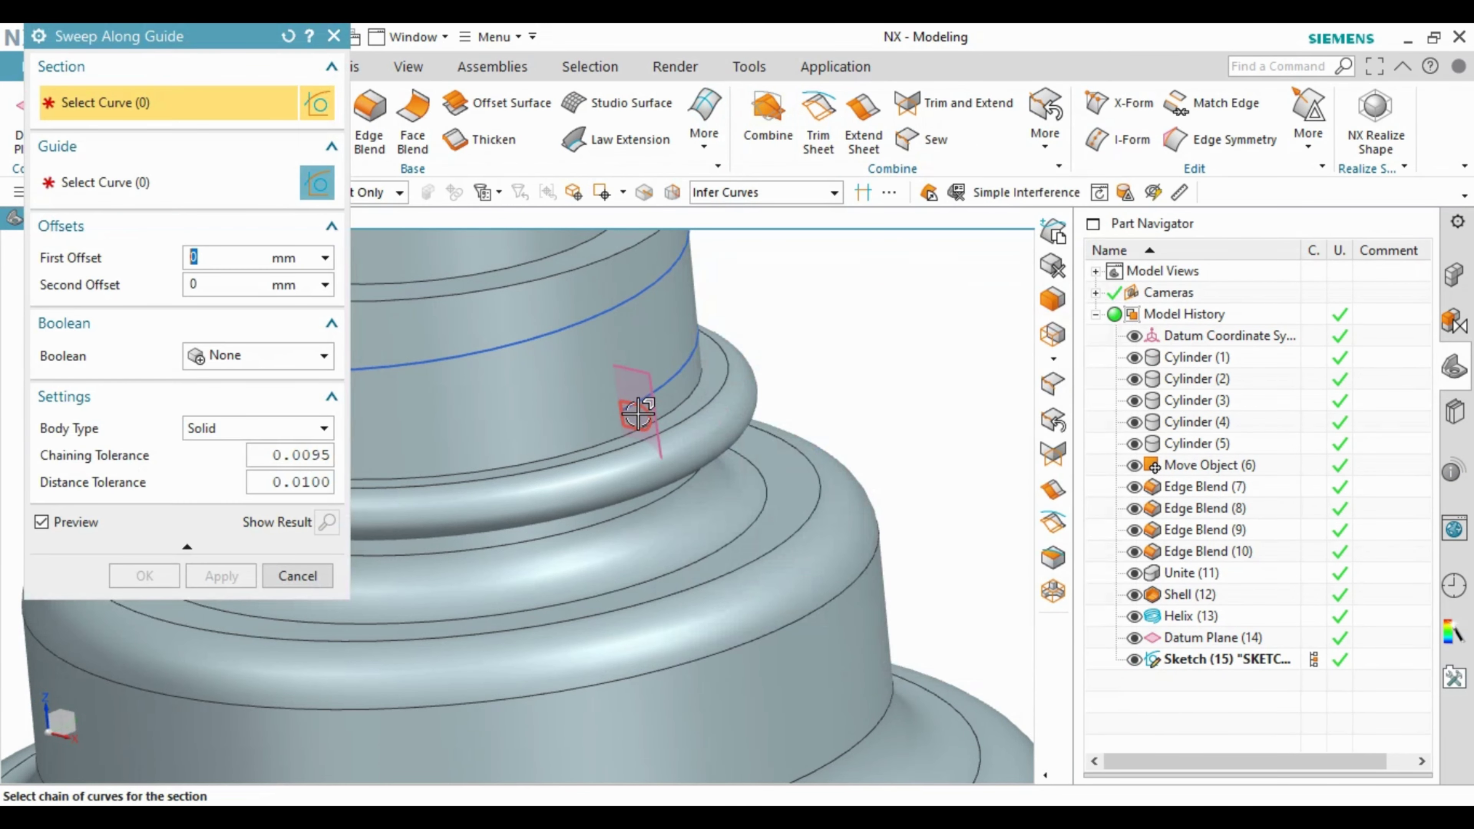
pyautogui.click(638, 412)
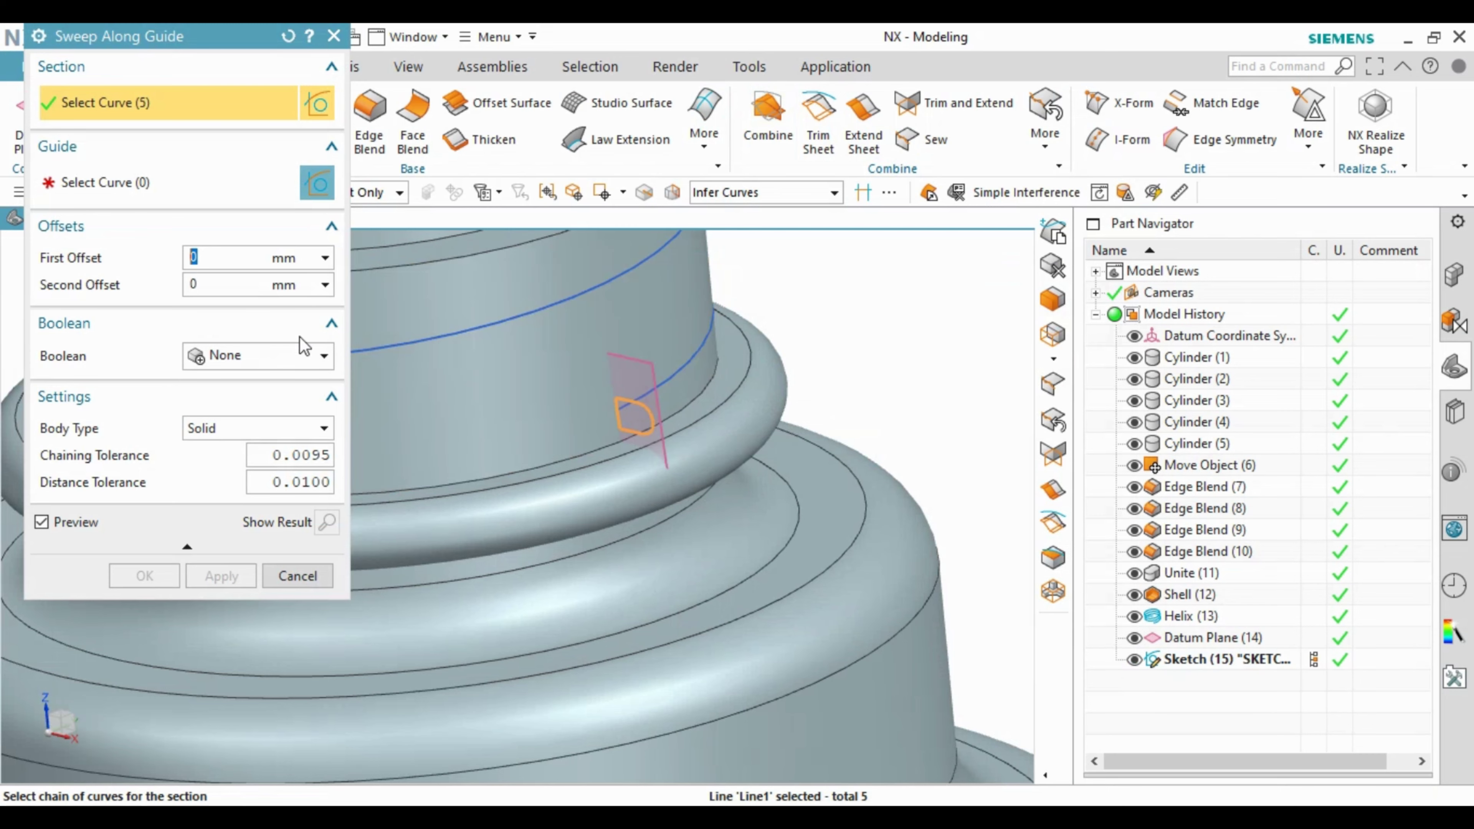
pyautogui.middleClick(639, 411)
pyautogui.click(691, 361)
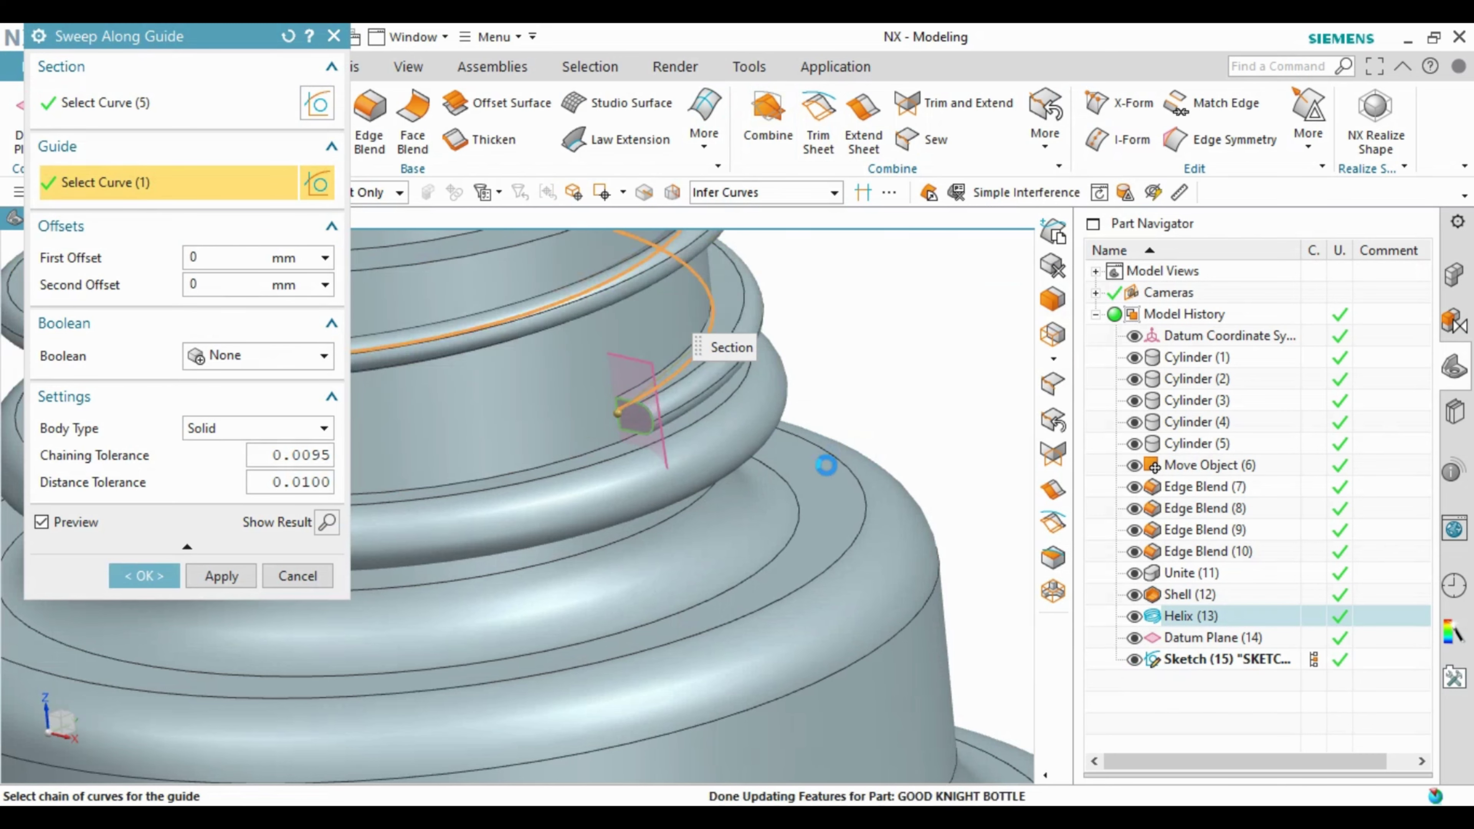
pyautogui.scroll(-3, 658, 407)
pyautogui.middleClick(588, 413)
pyautogui.scroll(-1, 744, 388)
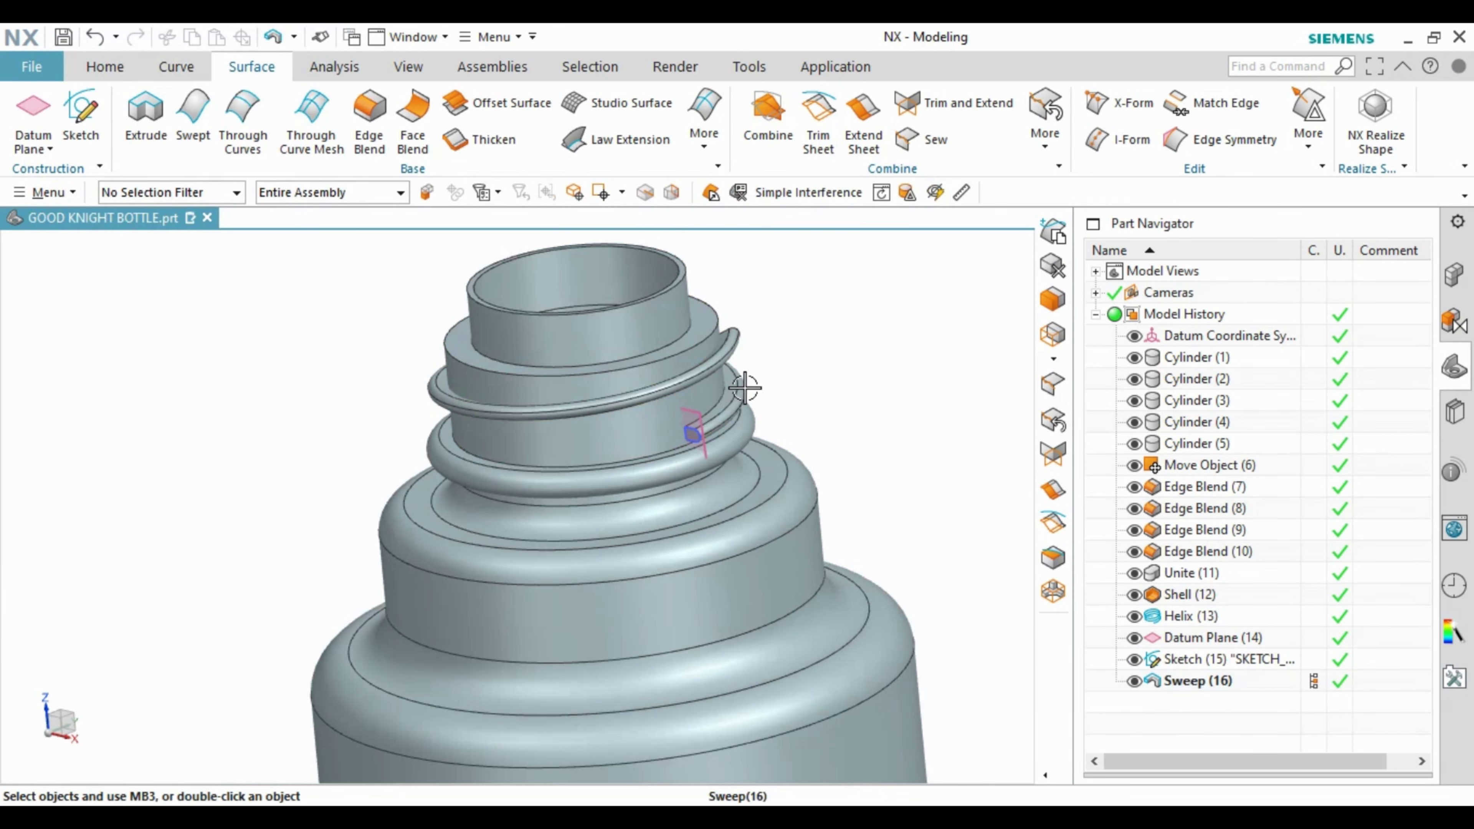
pyautogui.hotkey('ctrl', 'alt', 'r')
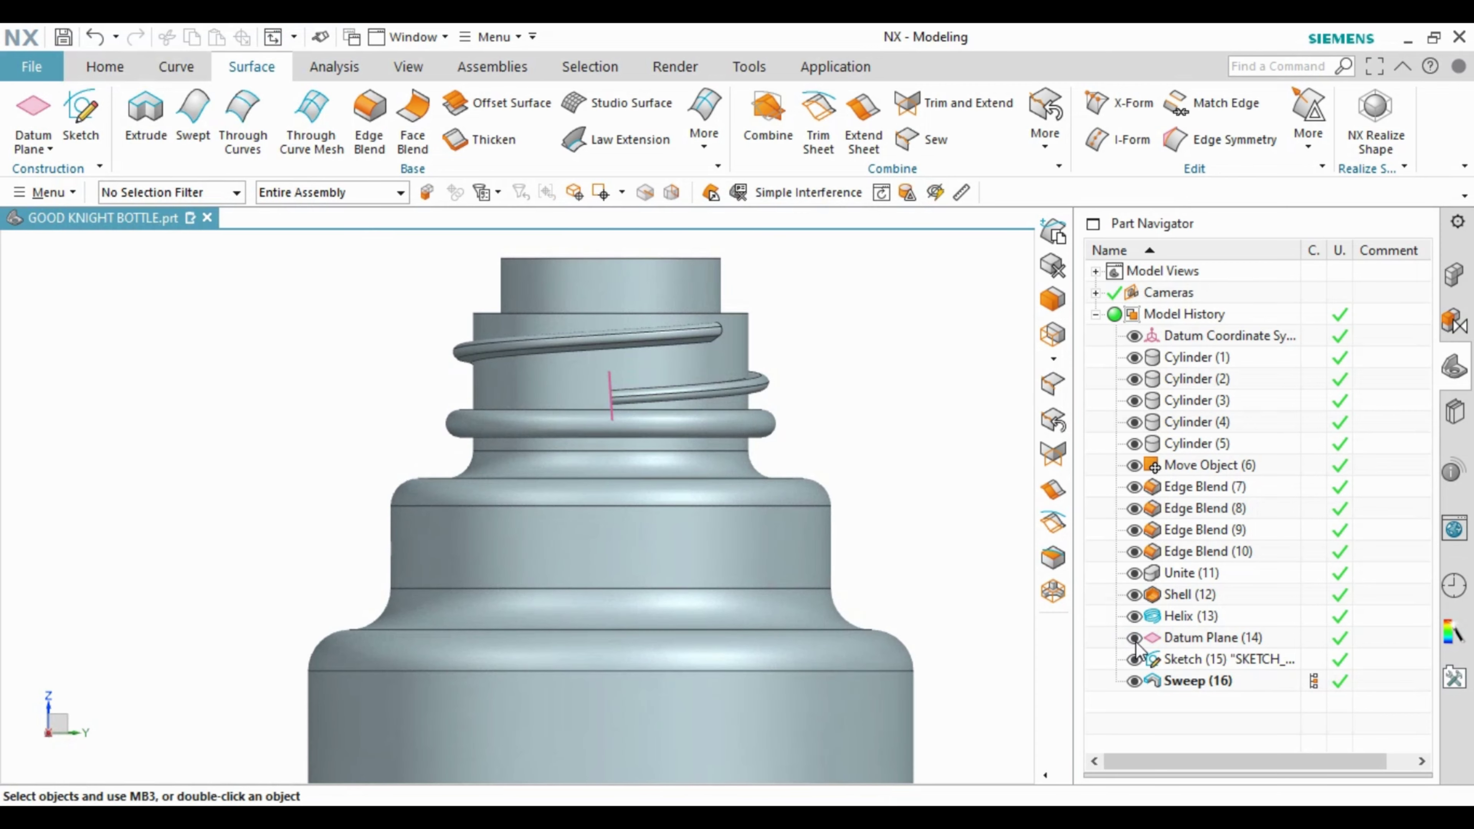
# Step: Hide the bottle body, offset the thread ring's face by 0.1 mm, then show all bodies again
pyautogui.moveTo(736, 546)
pyautogui.mouseDown(button='middle')
pyautogui.moveTo(766, 513)
pyautogui.moveTo(732, 489)
pyautogui.mouseUp(button='middle')
pyautogui.rightClick(715, 401)
pyautogui.click(751, 444)
pyautogui.hotkey('ctrl', 'shift', 'o')
pyautogui.click(674, 363)
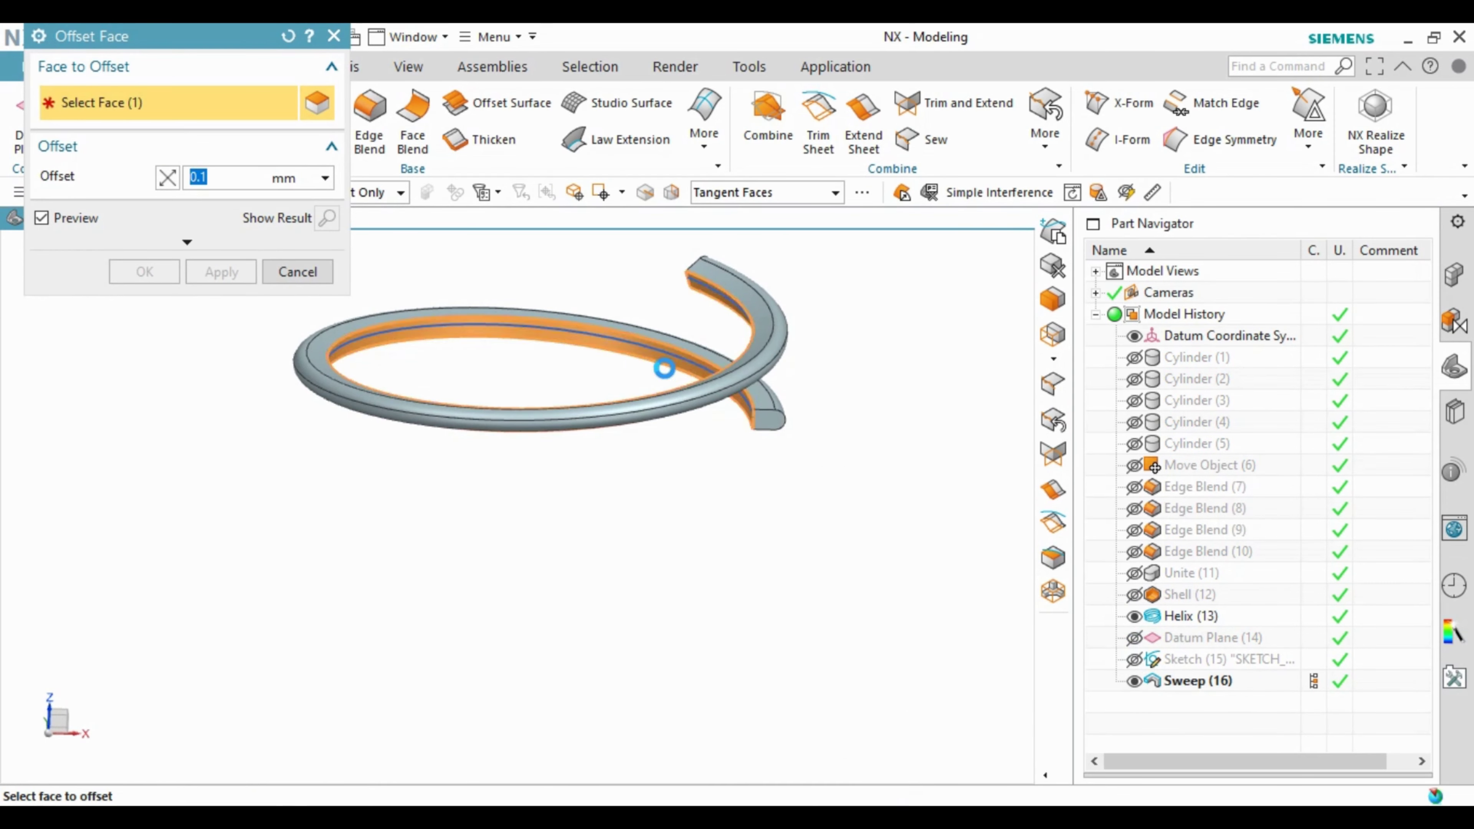
pyautogui.middleClick(649, 378)
pyautogui.hotkey('ctrl', 'shift', 'u')
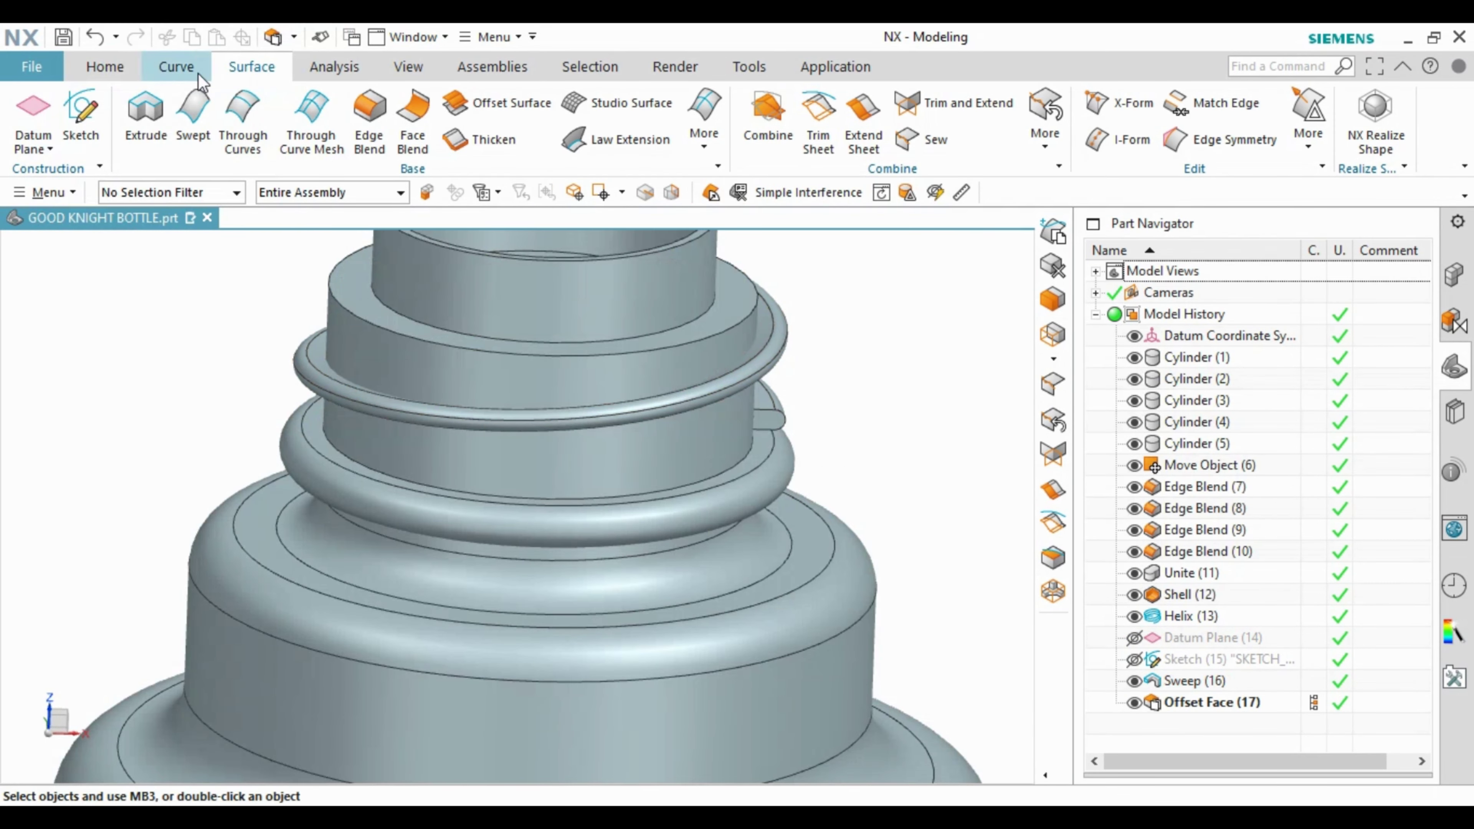
# Step: Unite the thread ring as tool with the bottle as target body to create Unite (18)
pyautogui.click(104, 73)
pyautogui.click(289, 114)
pyautogui.click(583, 465)
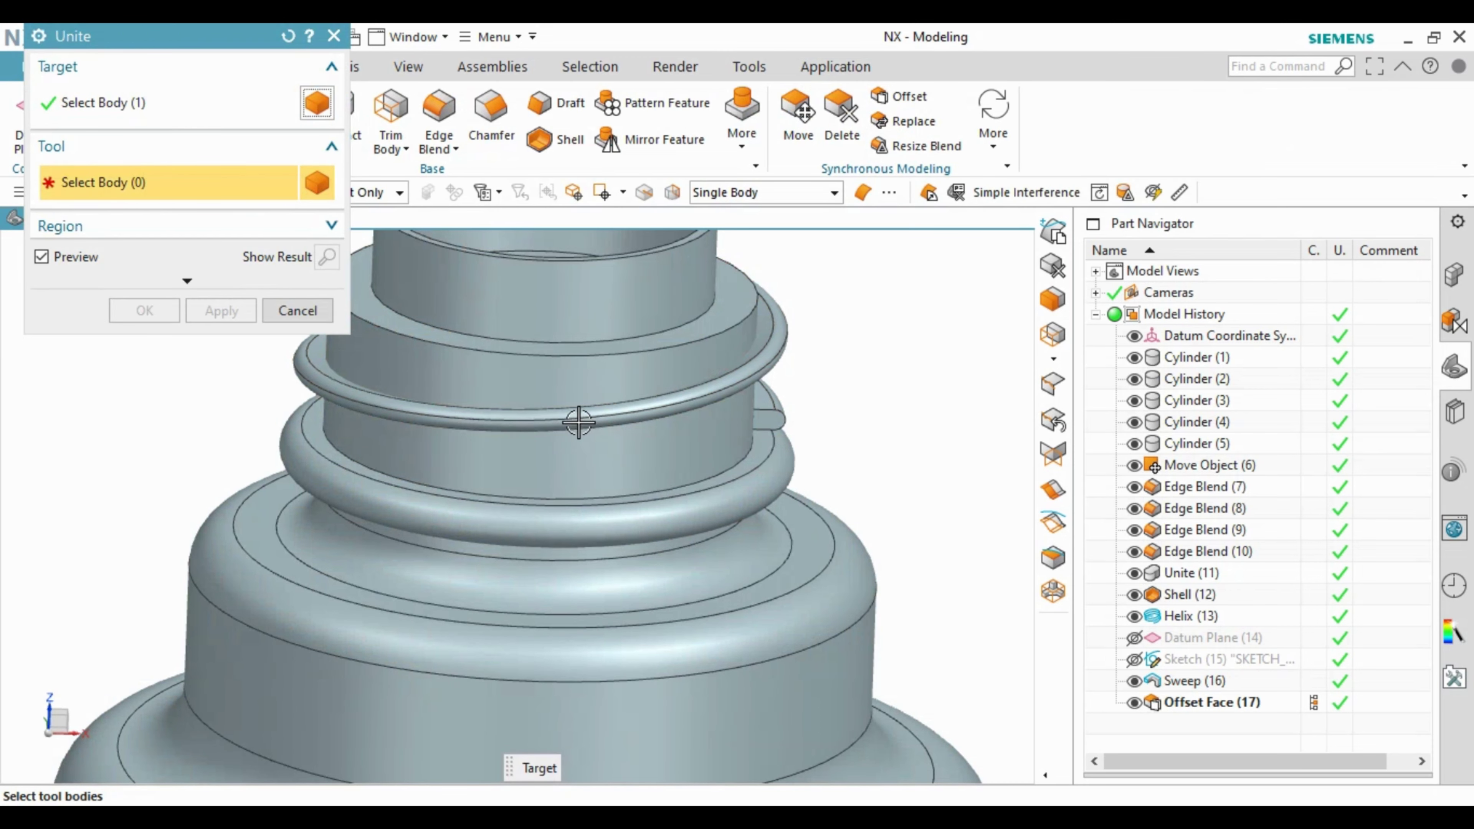
pyautogui.click(579, 418)
pyautogui.middleClick(686, 462)
pyautogui.press('F8')
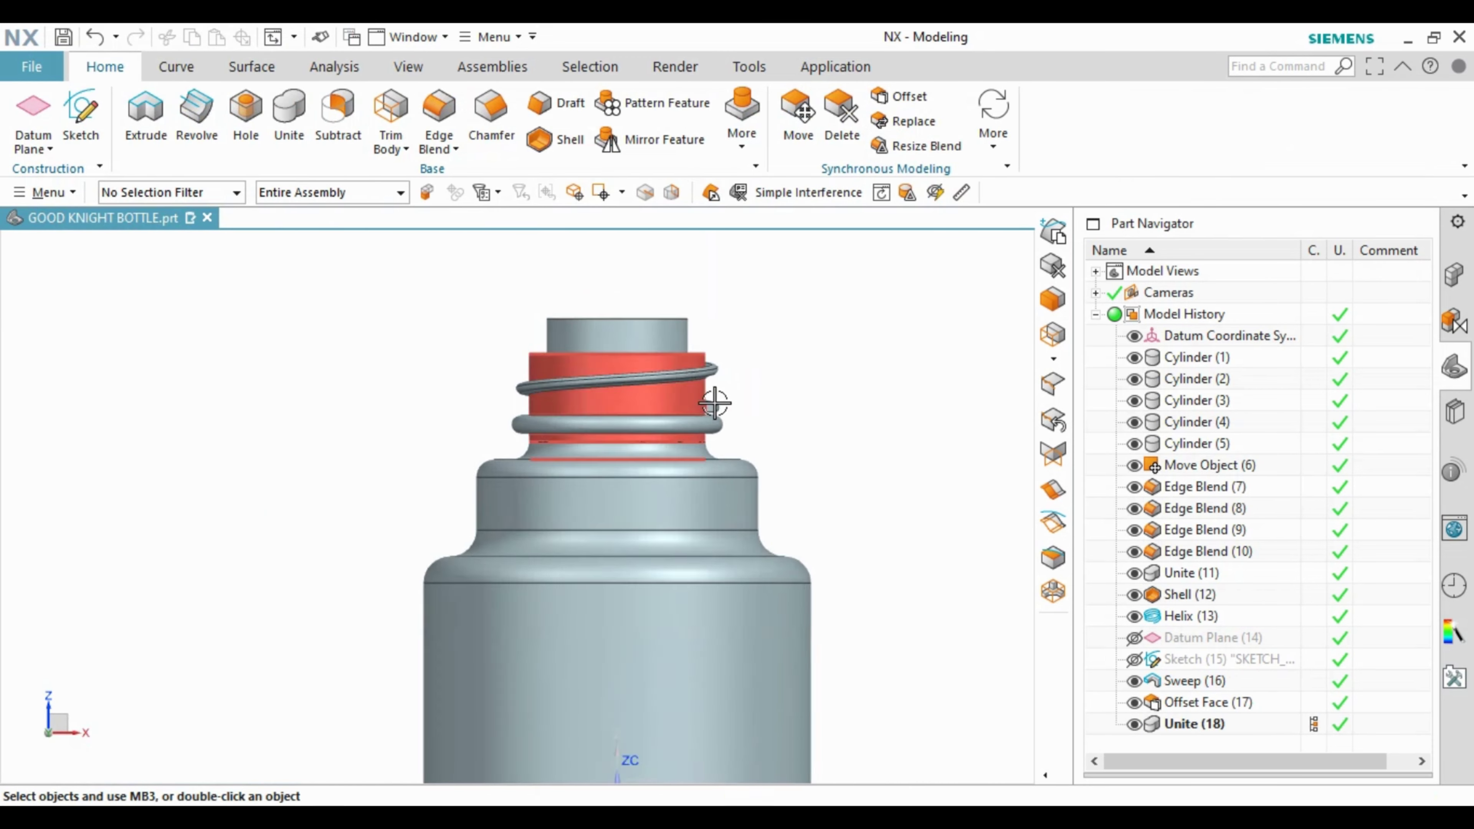
pyautogui.scroll(-2, 662, 430)
pyautogui.moveTo(667, 445)
pyautogui.mouseDown(button='middle')
pyautogui.moveTo(643, 506)
pyautogui.moveTo(672, 508)
pyautogui.mouseUp(button='middle')
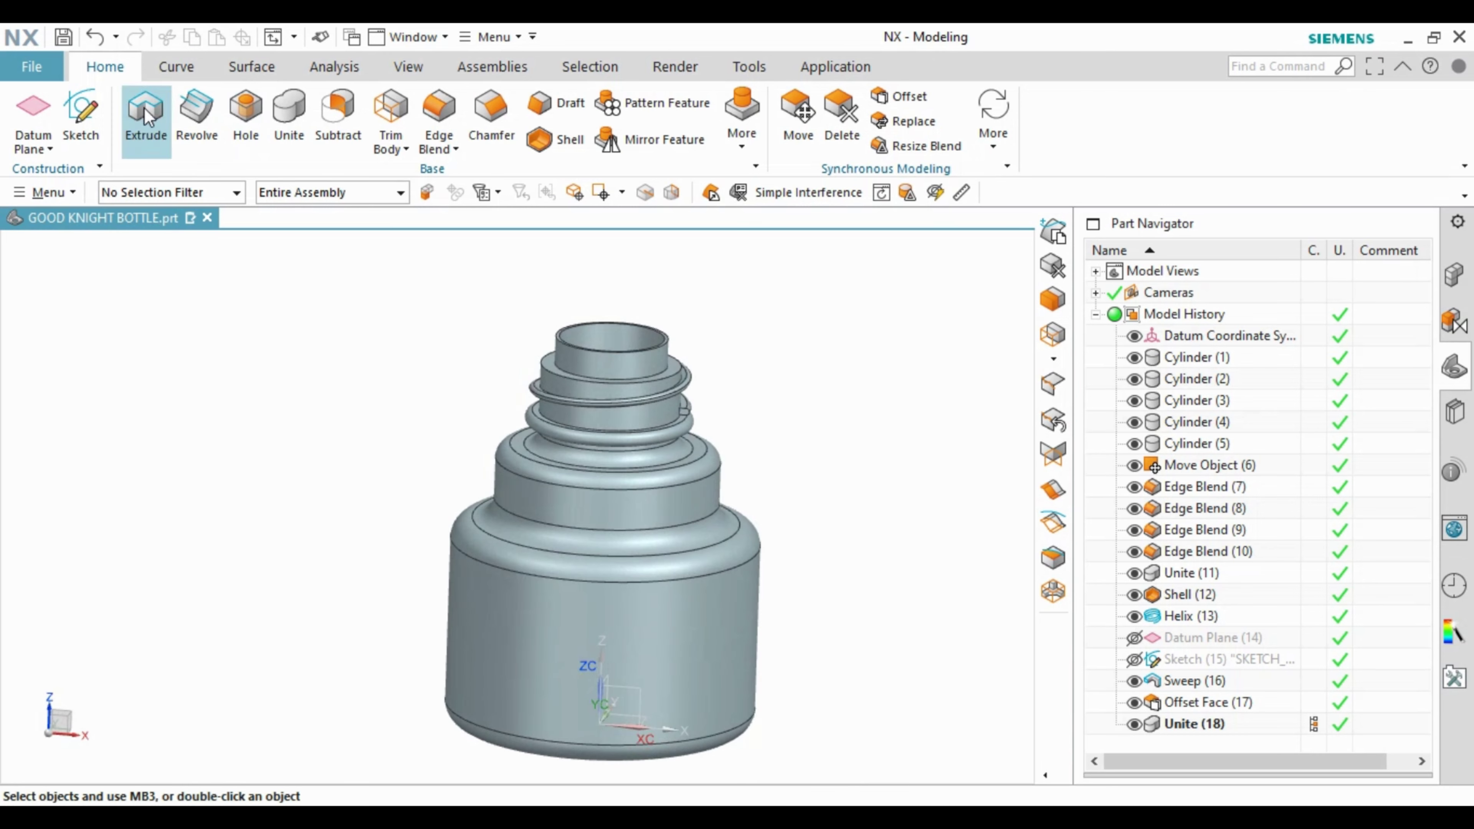
# Step: Orbit to look down on the bottle top and start measuring from a specified point
pyautogui.click(35, 117)
pyautogui.moveTo(627, 499); pyautogui.dragTo(741, 498, button='middle')
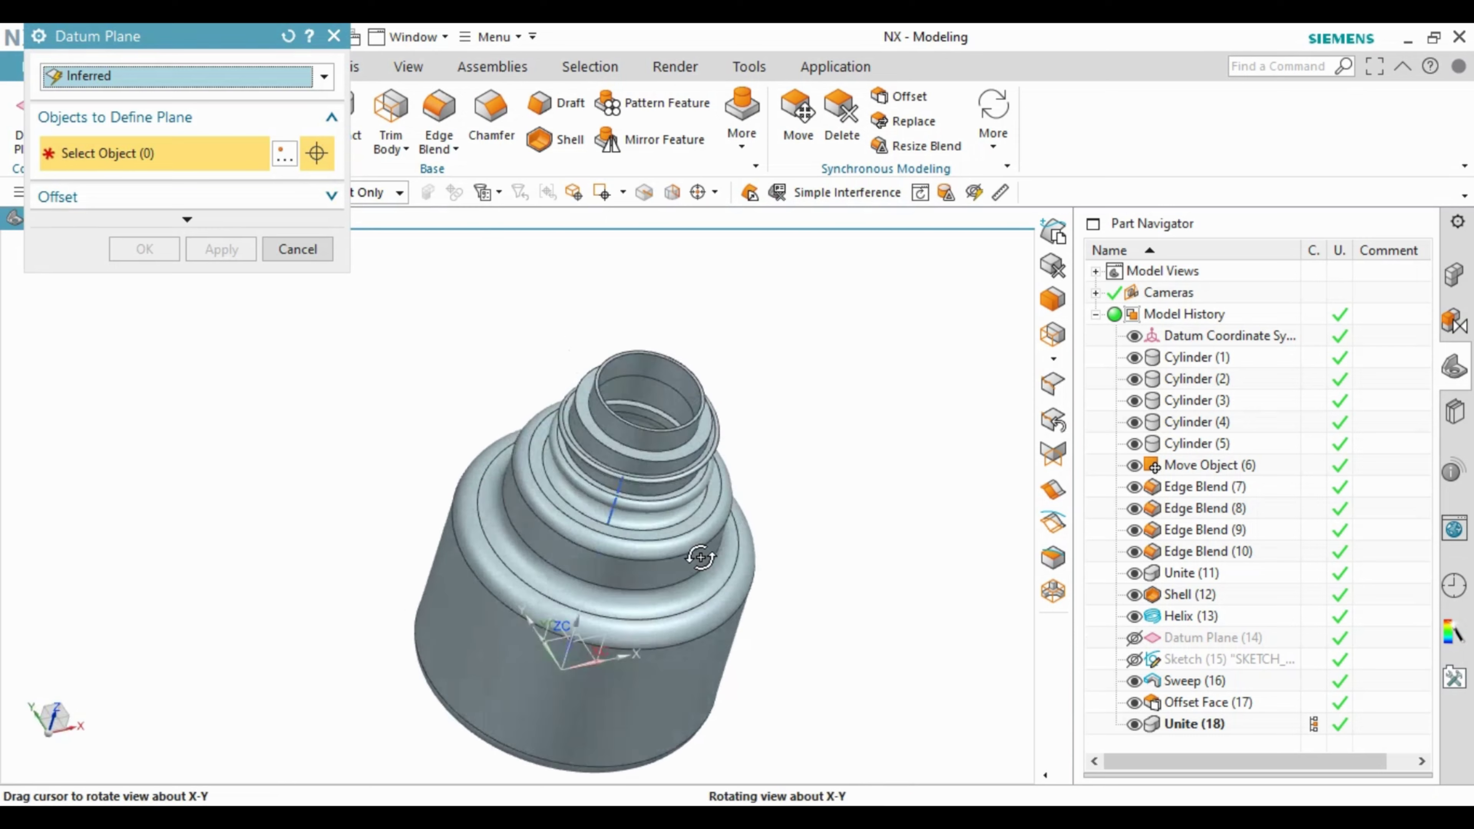
pyautogui.press('Escape')
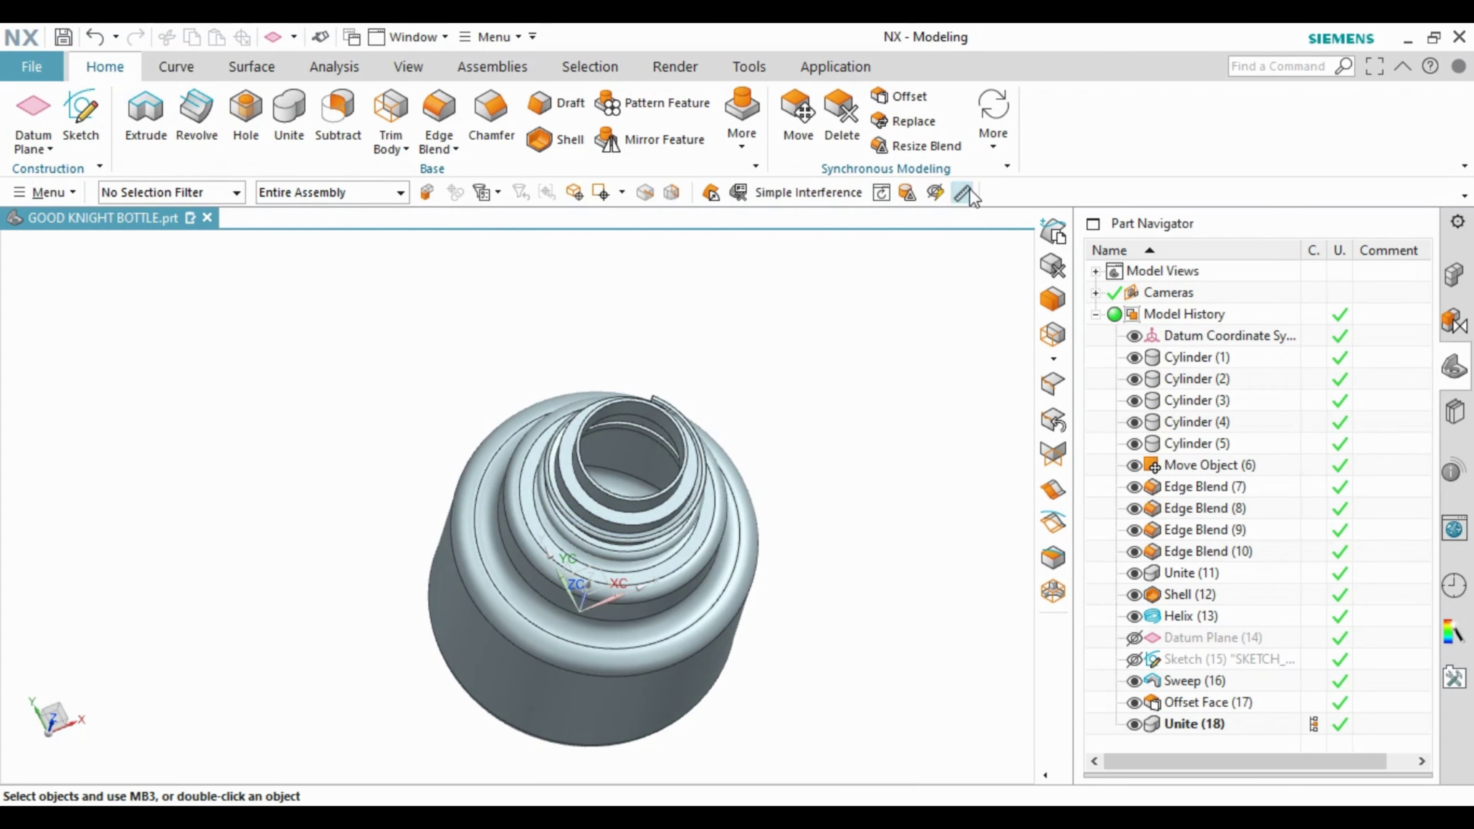
pyautogui.click(962, 192)
pyautogui.click(144, 103)
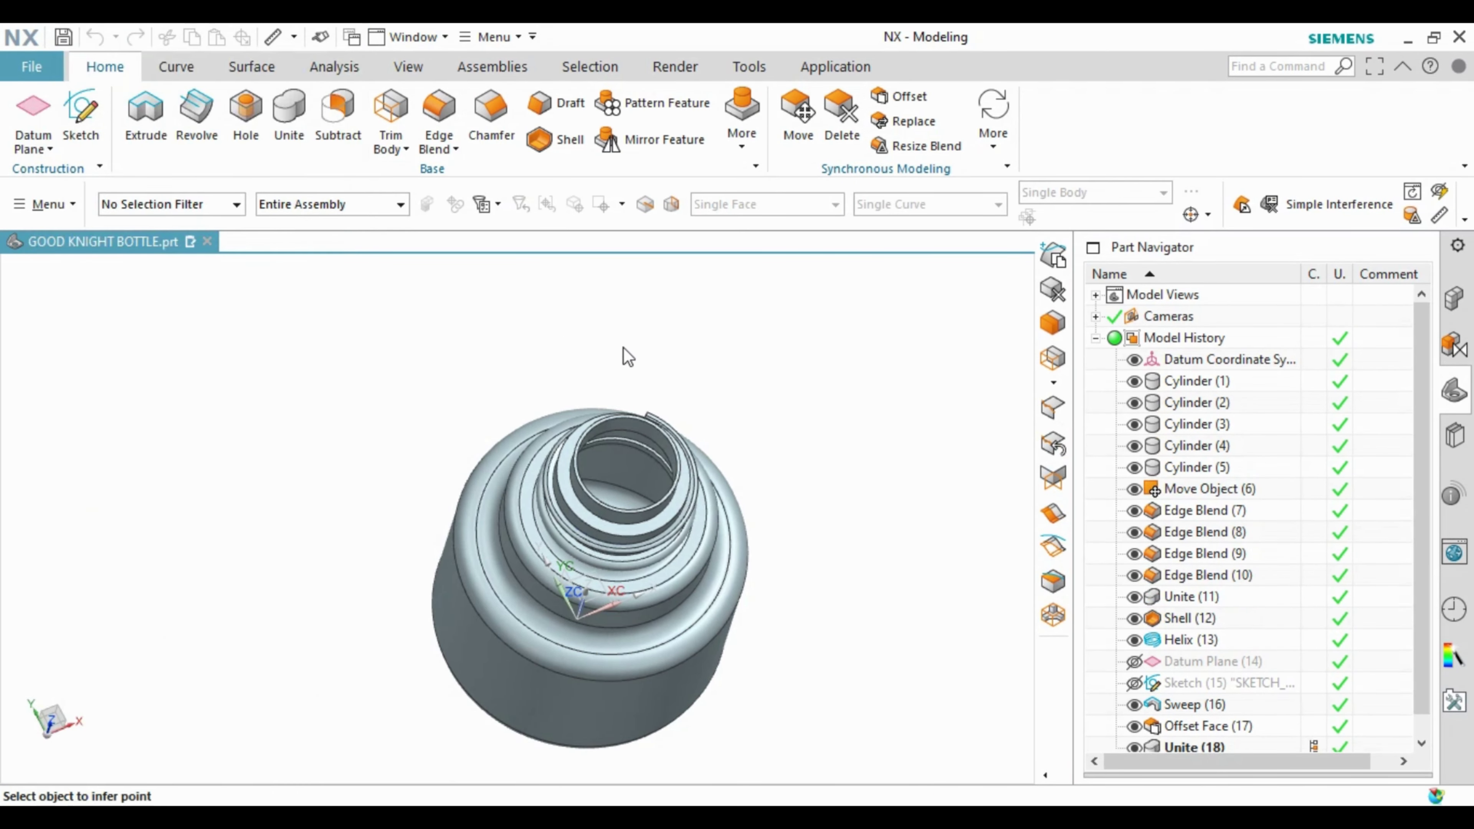
# Step: Measure the projected clearance from the origin to the neck cylinder's edge quadrant along a direction
pyautogui.middleClick(645, 493)
pyautogui.scroll(5, 625, 536)
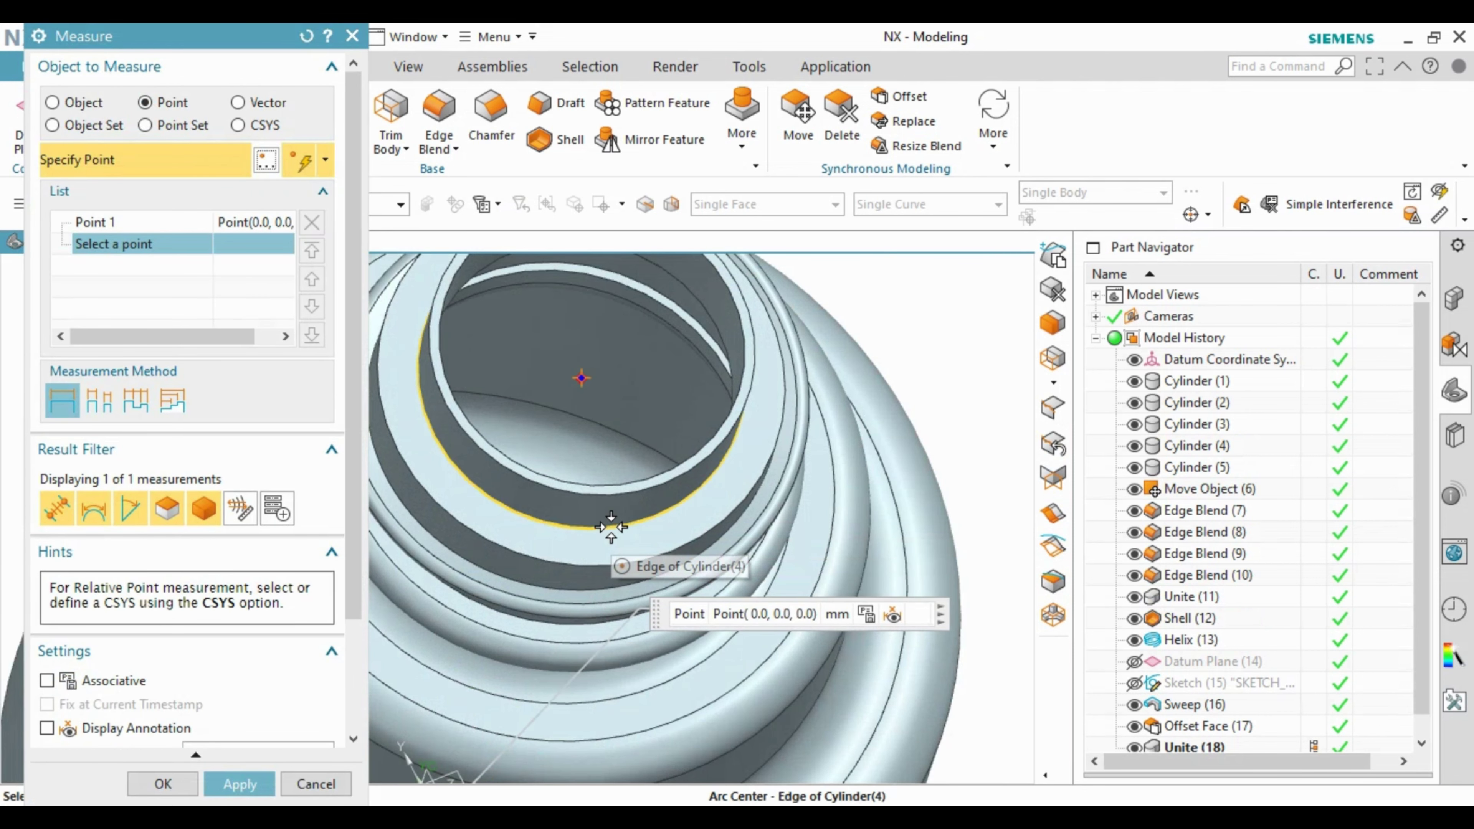
pyautogui.click(1207, 218)
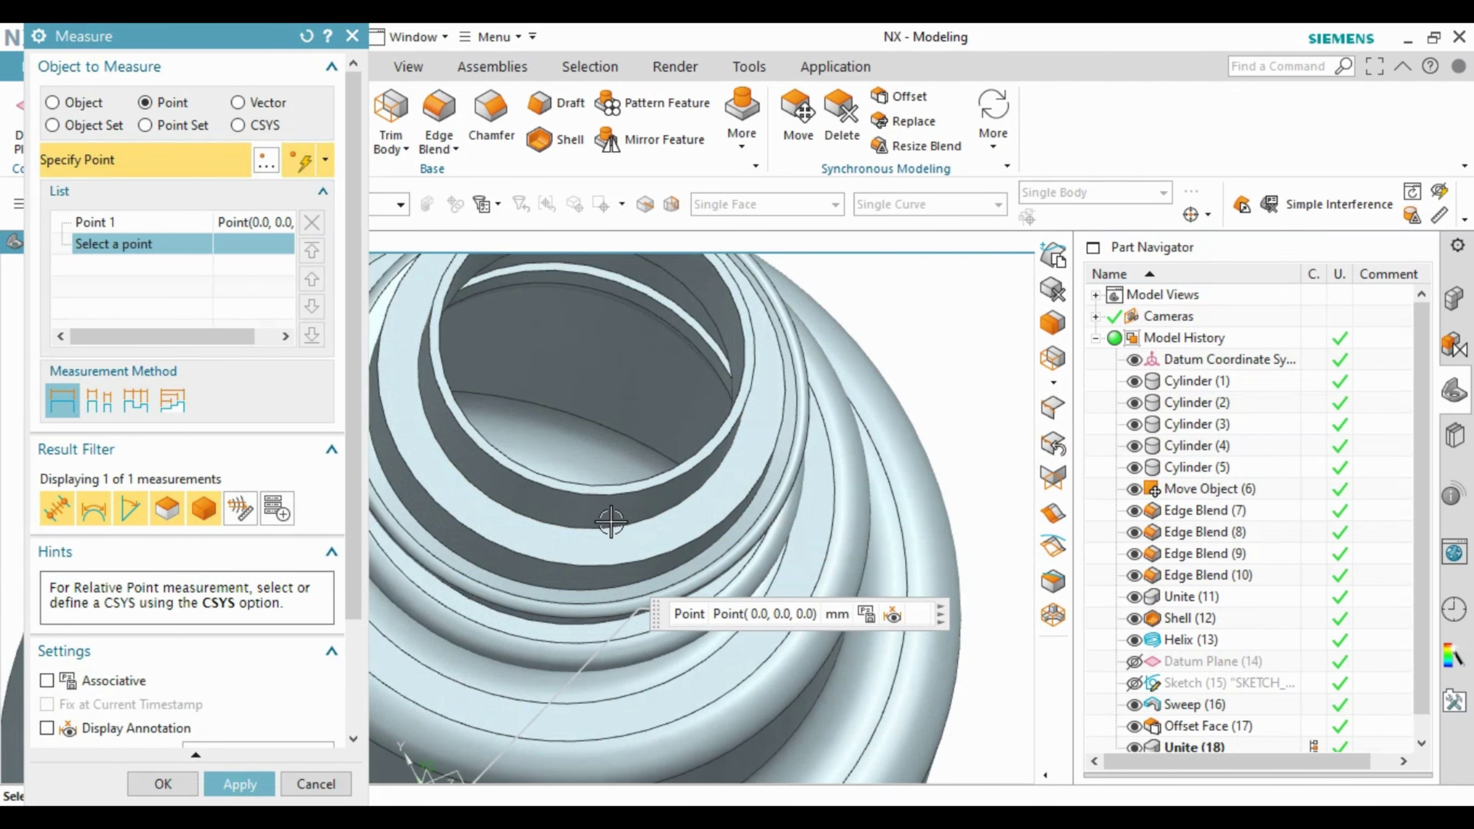
pyautogui.click(657, 518)
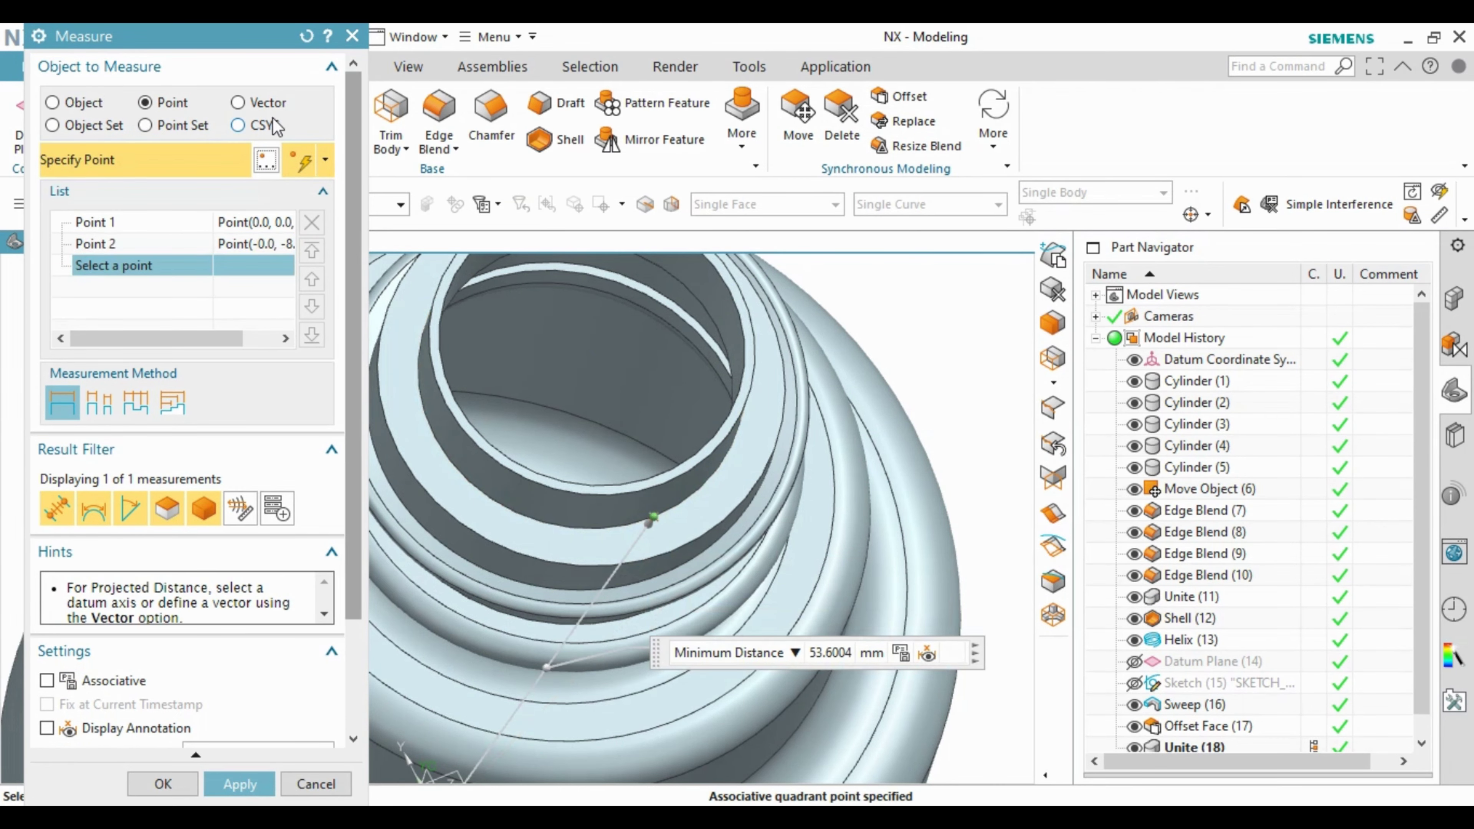
pyautogui.click(546, 566)
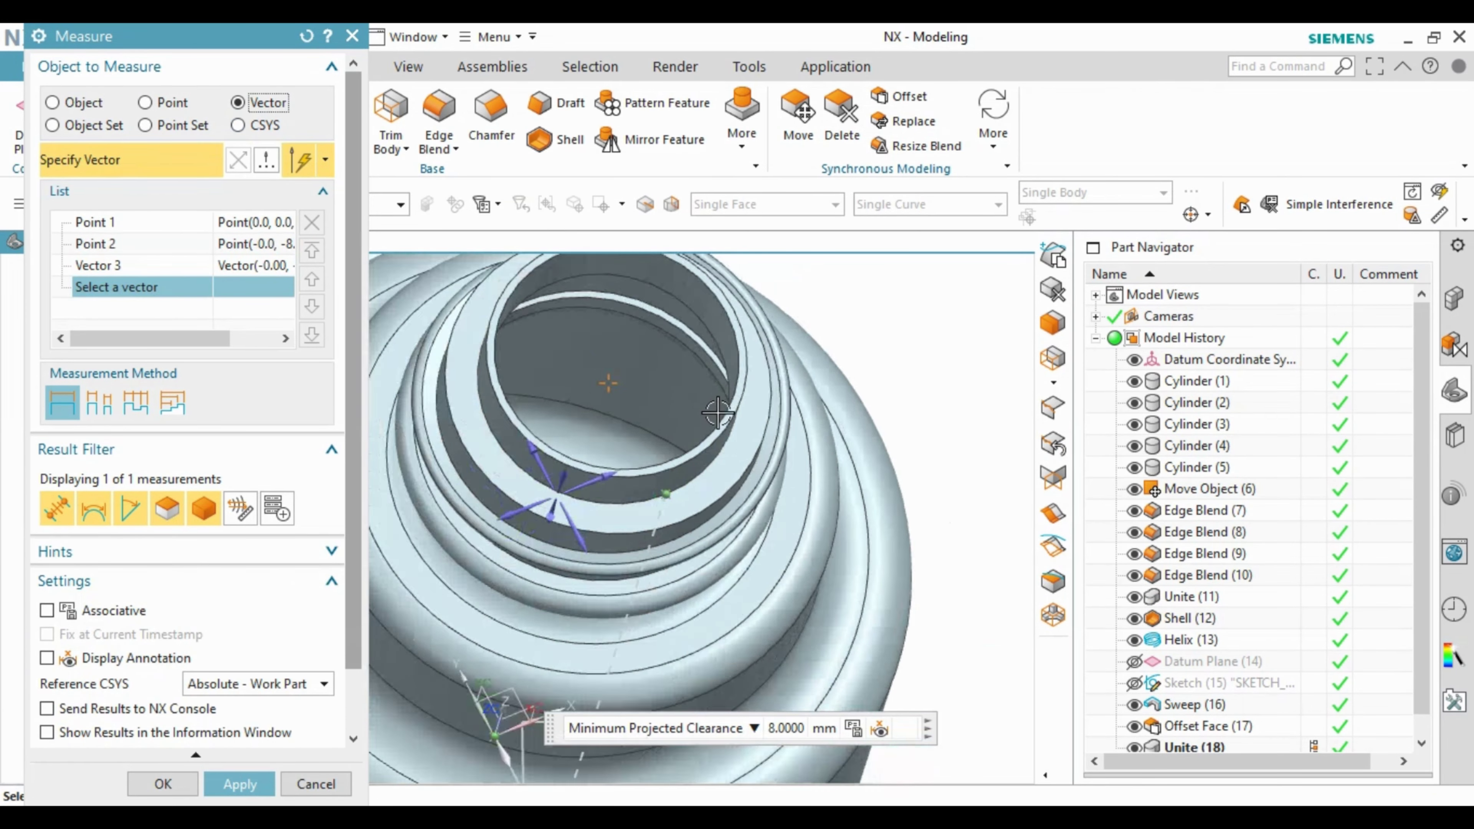
pyautogui.click(162, 784)
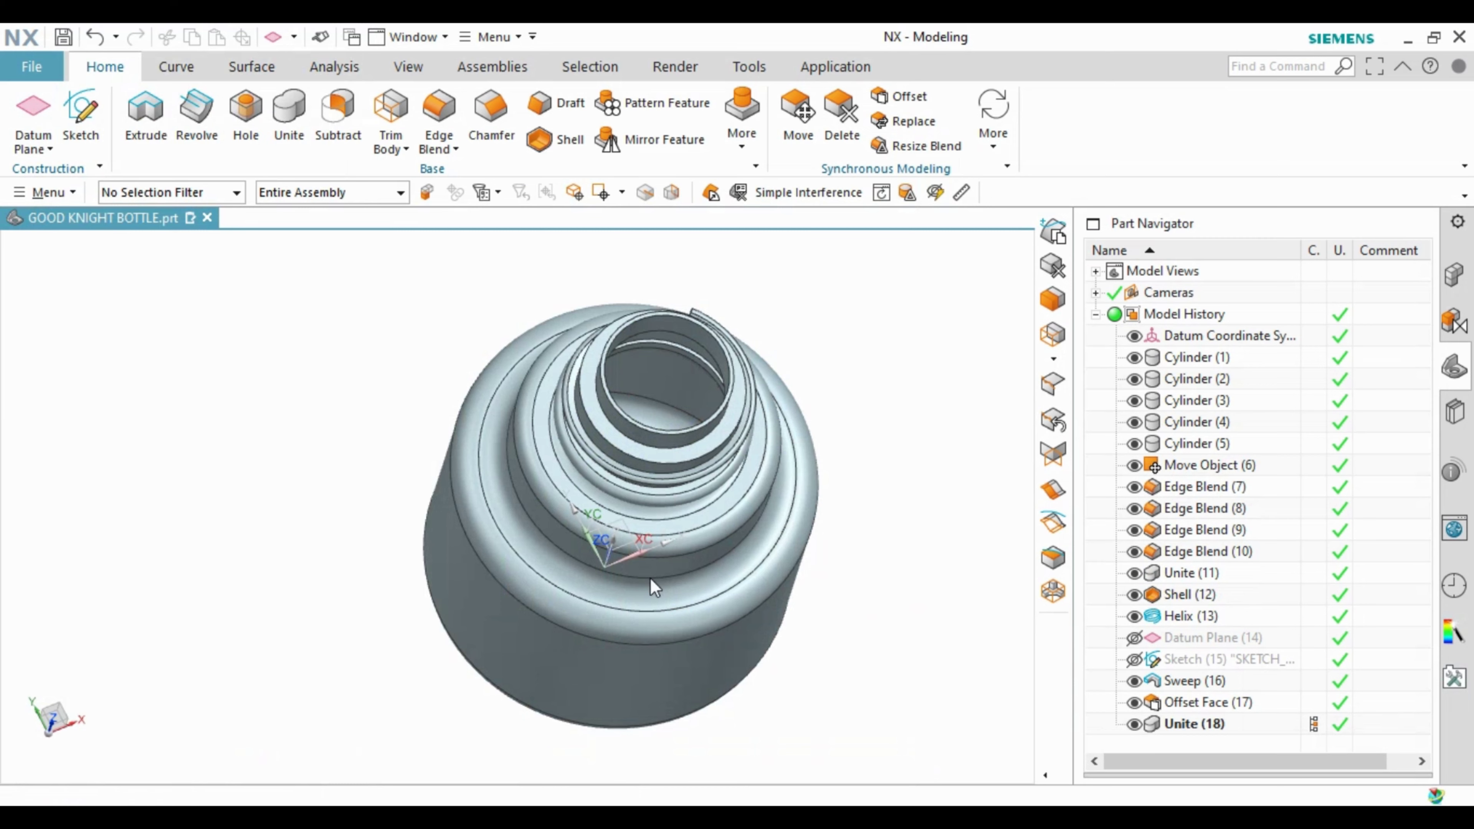
# Step: Create a datum plane offset 8 mm from the XZ plane, reversed to the other side
pyautogui.hotkey('ctrl', 'shift', 'd')
pyautogui.click(632, 544)
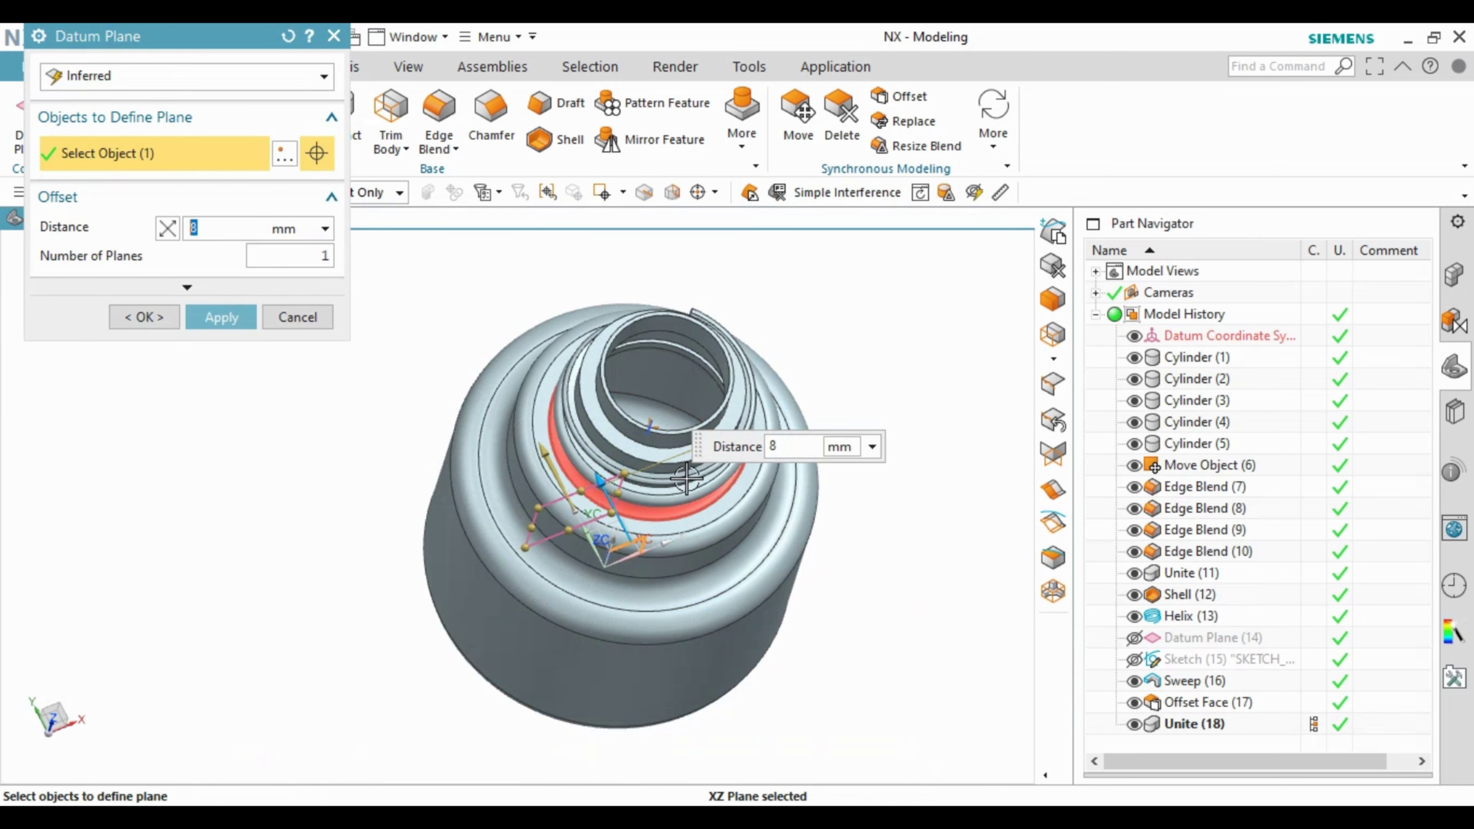
pyautogui.click(169, 233)
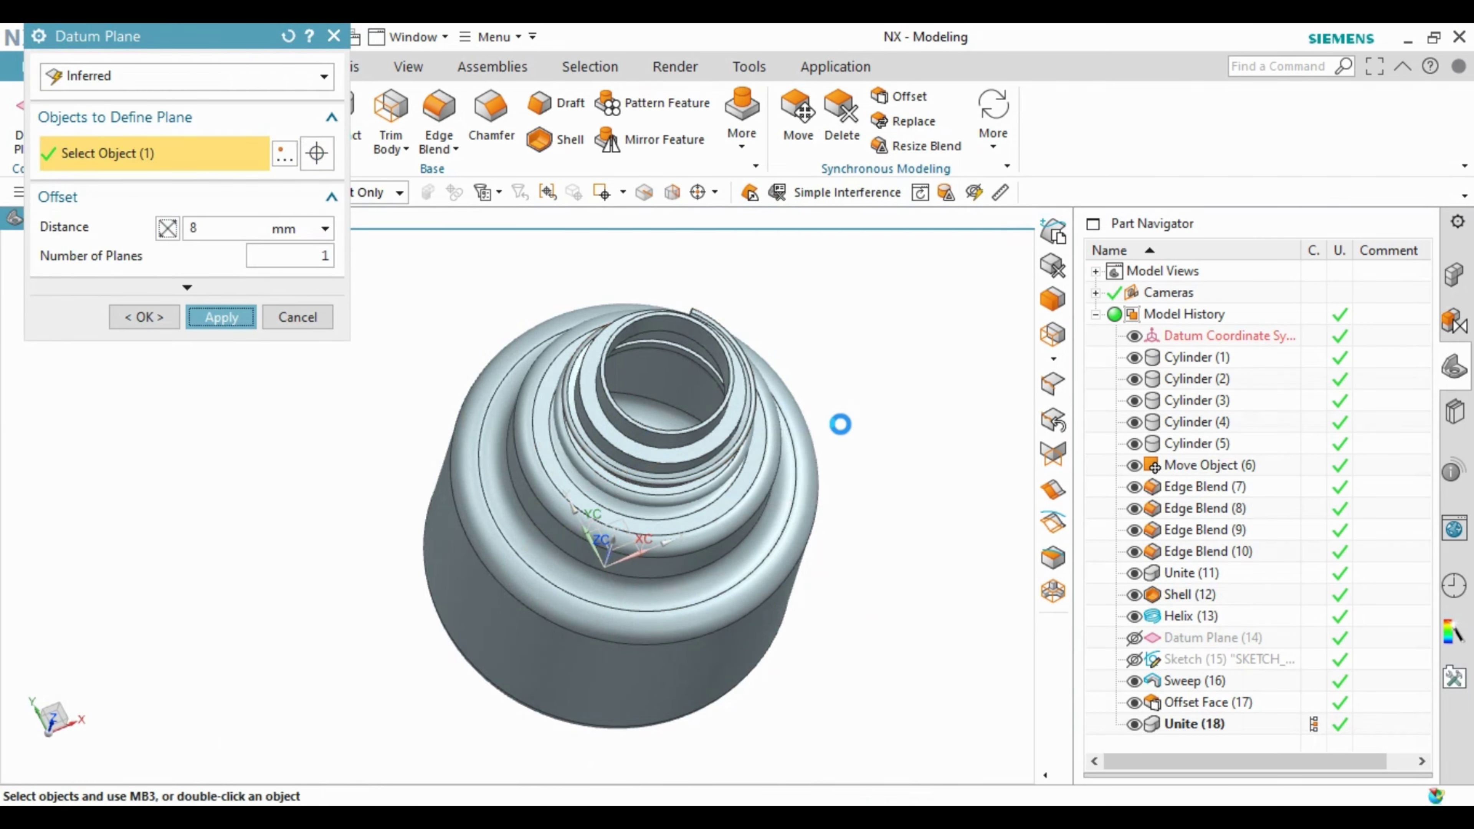
pyautogui.moveTo(817, 372); pyautogui.dragTo(816, 333, button='middle')
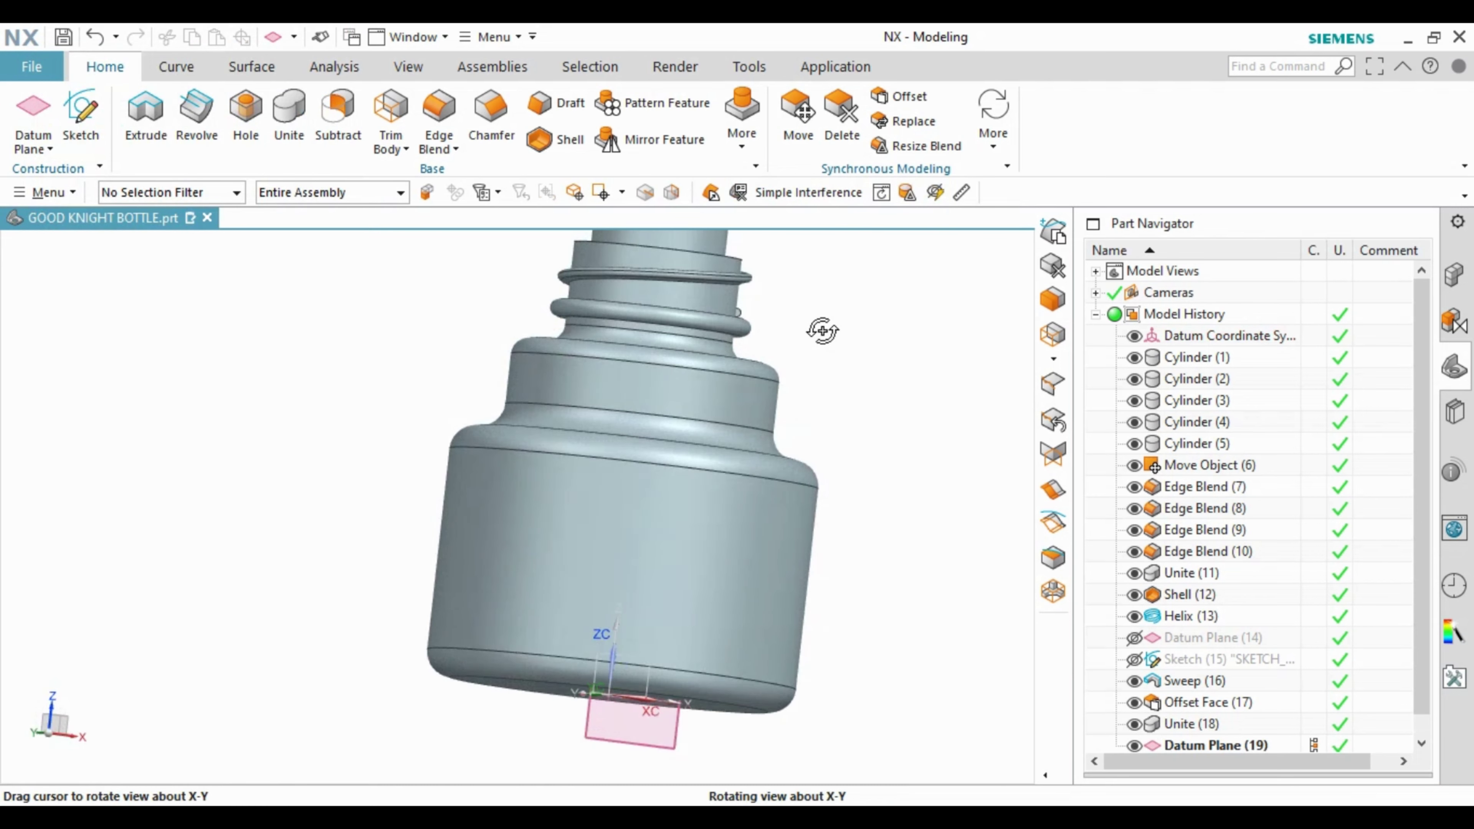
# Step: Start a sketch on Datum Plane (19) and draw a rectangle across the neck top
pyautogui.click(99, 110)
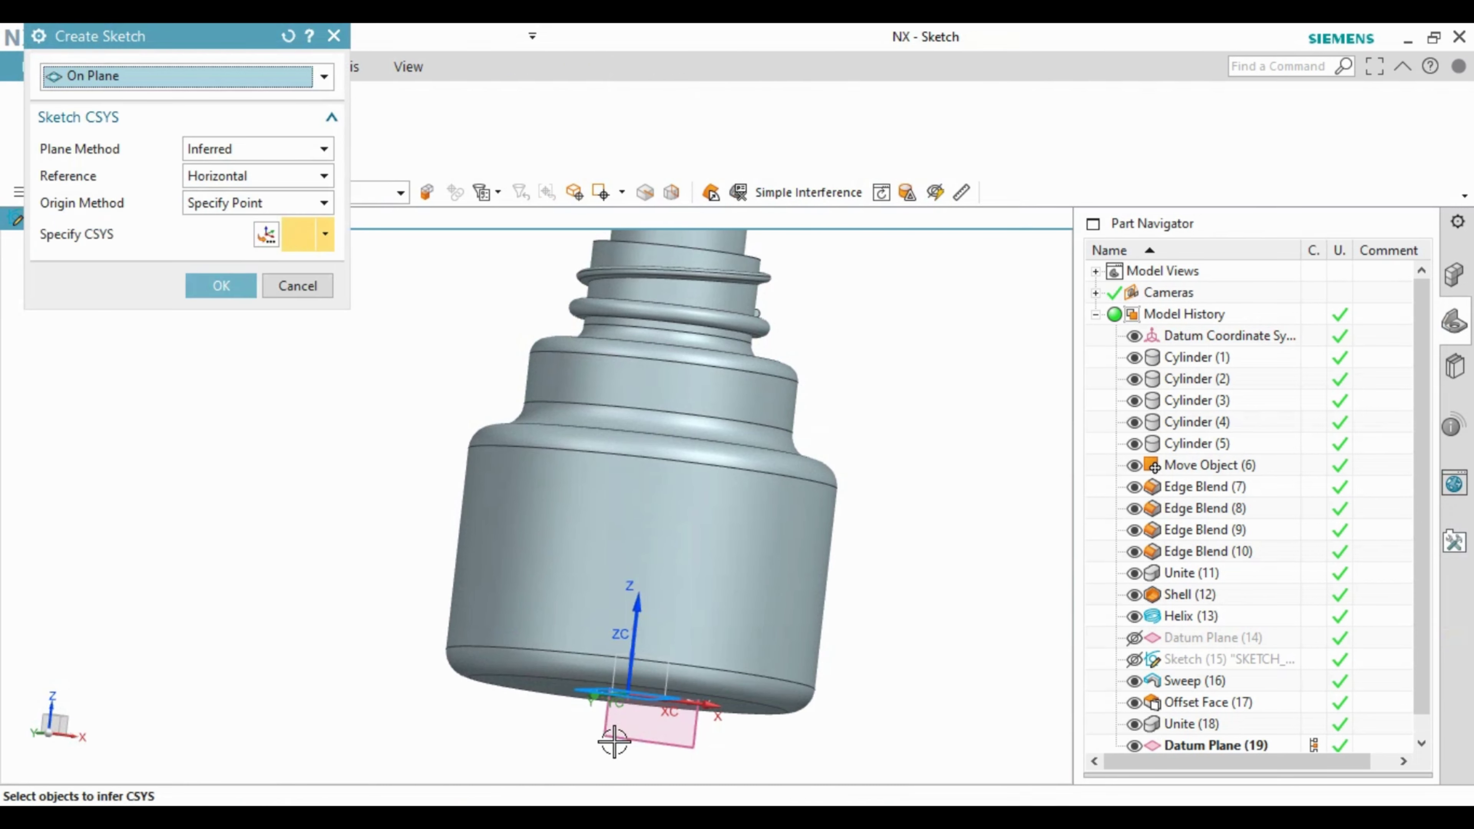
pyautogui.click(638, 726)
pyautogui.middleClick(839, 507)
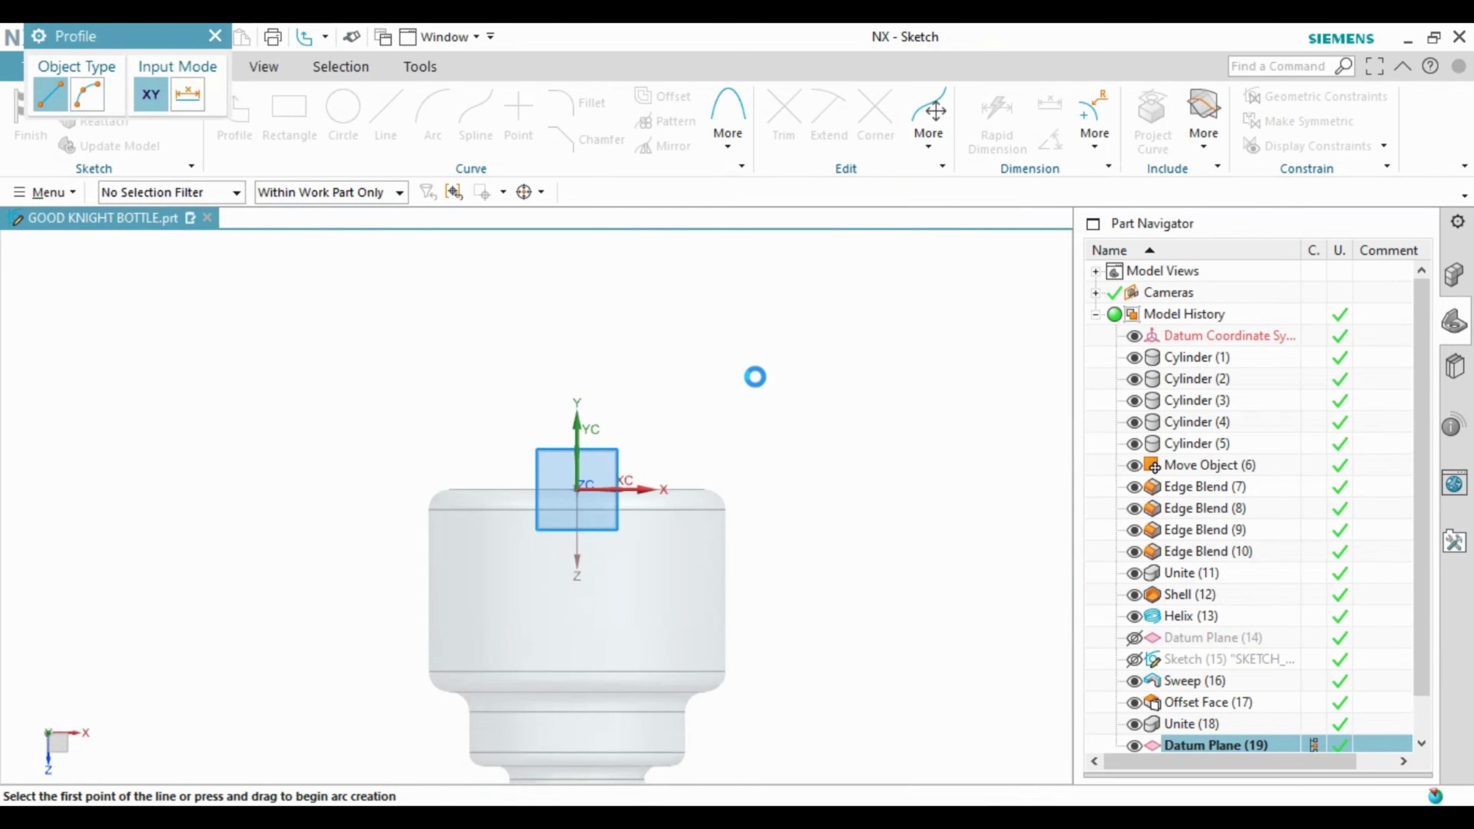
pyautogui.moveTo(753, 375); pyautogui.dragTo(745, 409, button='middle')
pyautogui.press('F8')
pyautogui.press('Escape')
pyautogui.scroll(2, 556, 448)
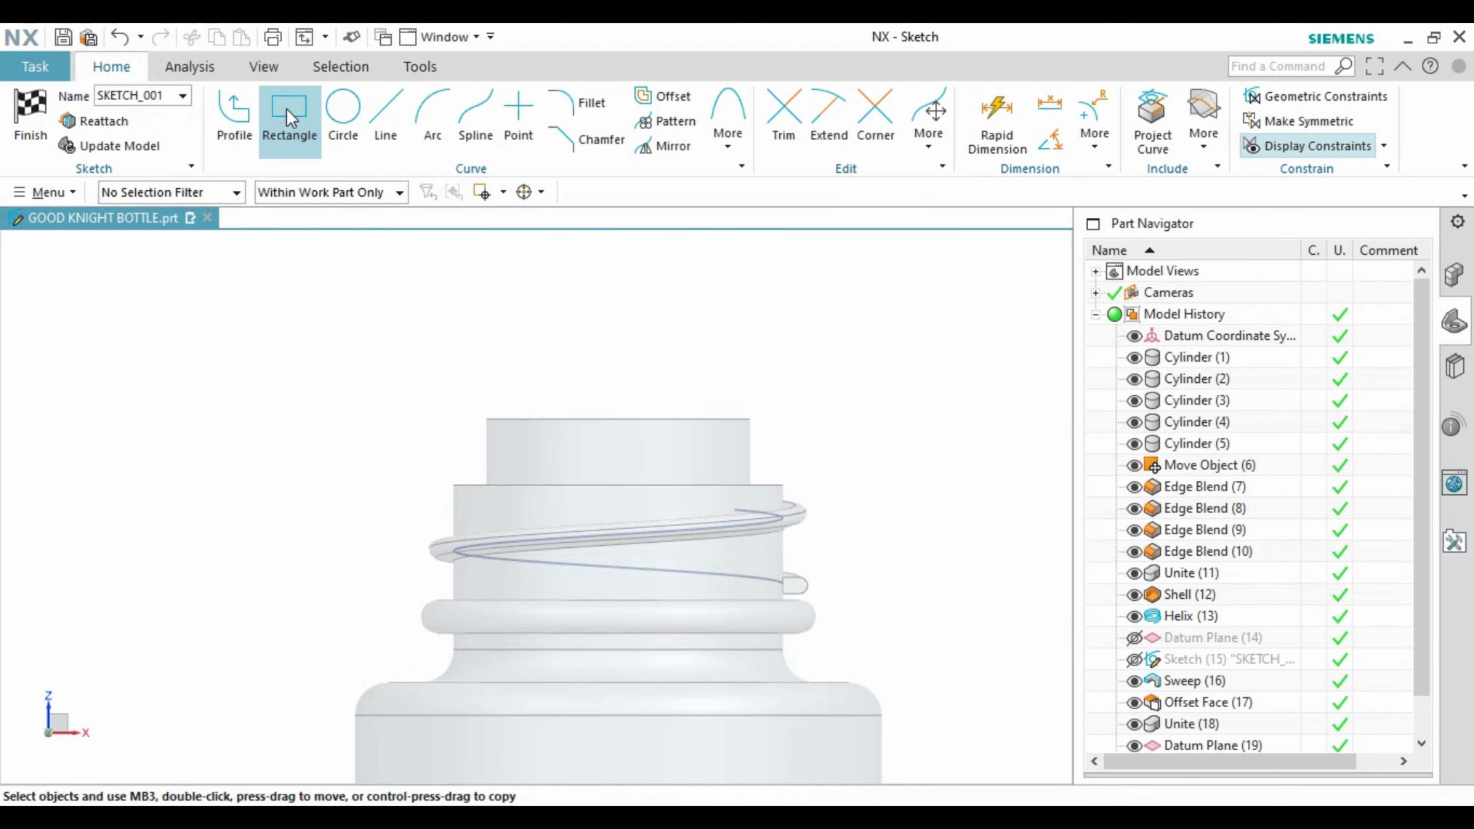
pyautogui.click(290, 116)
pyautogui.scroll(1, 643, 458)
pyautogui.click(561, 435)
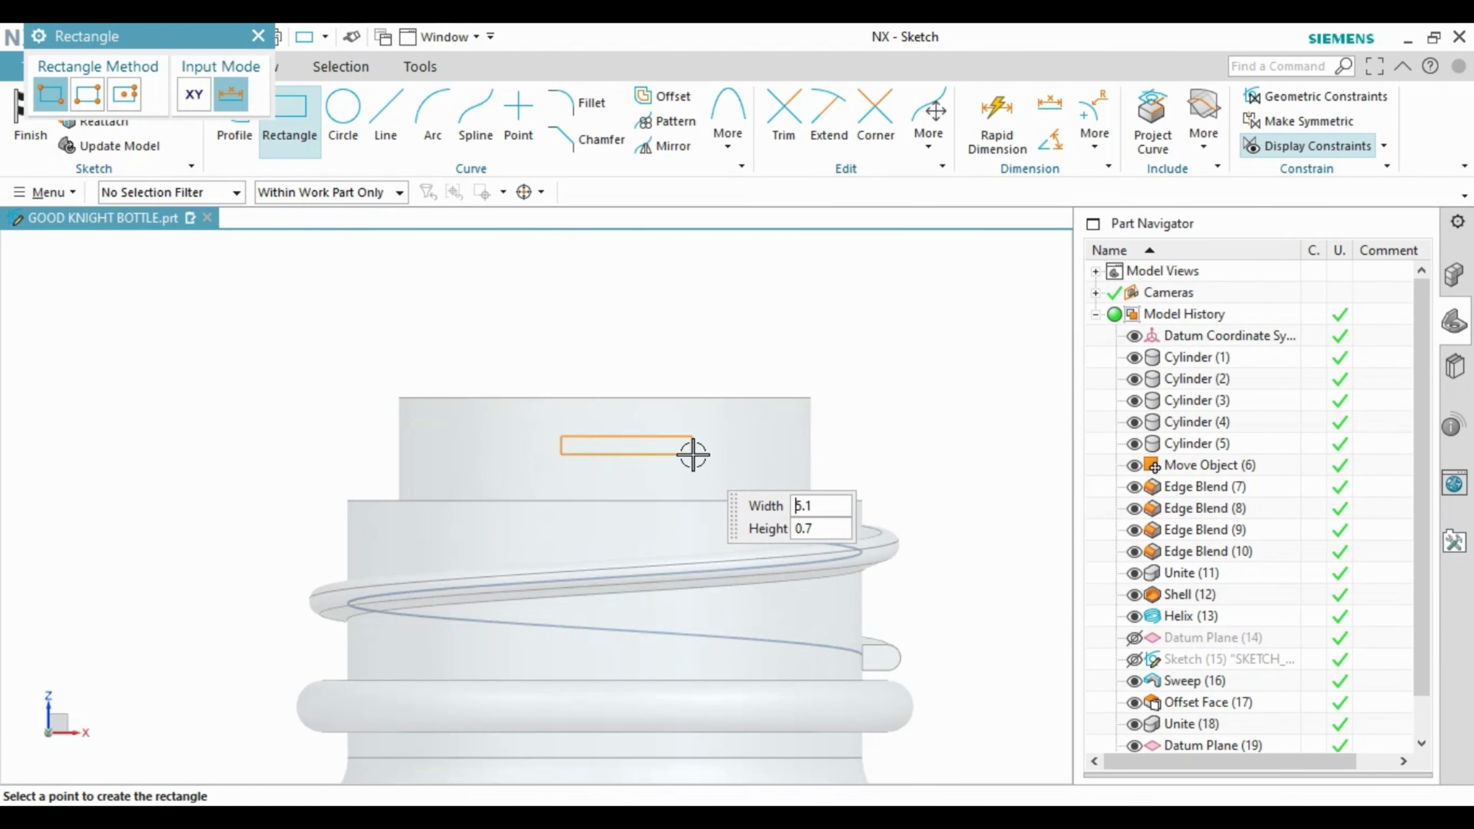
pyautogui.click(687, 459)
pyautogui.press('Escape')
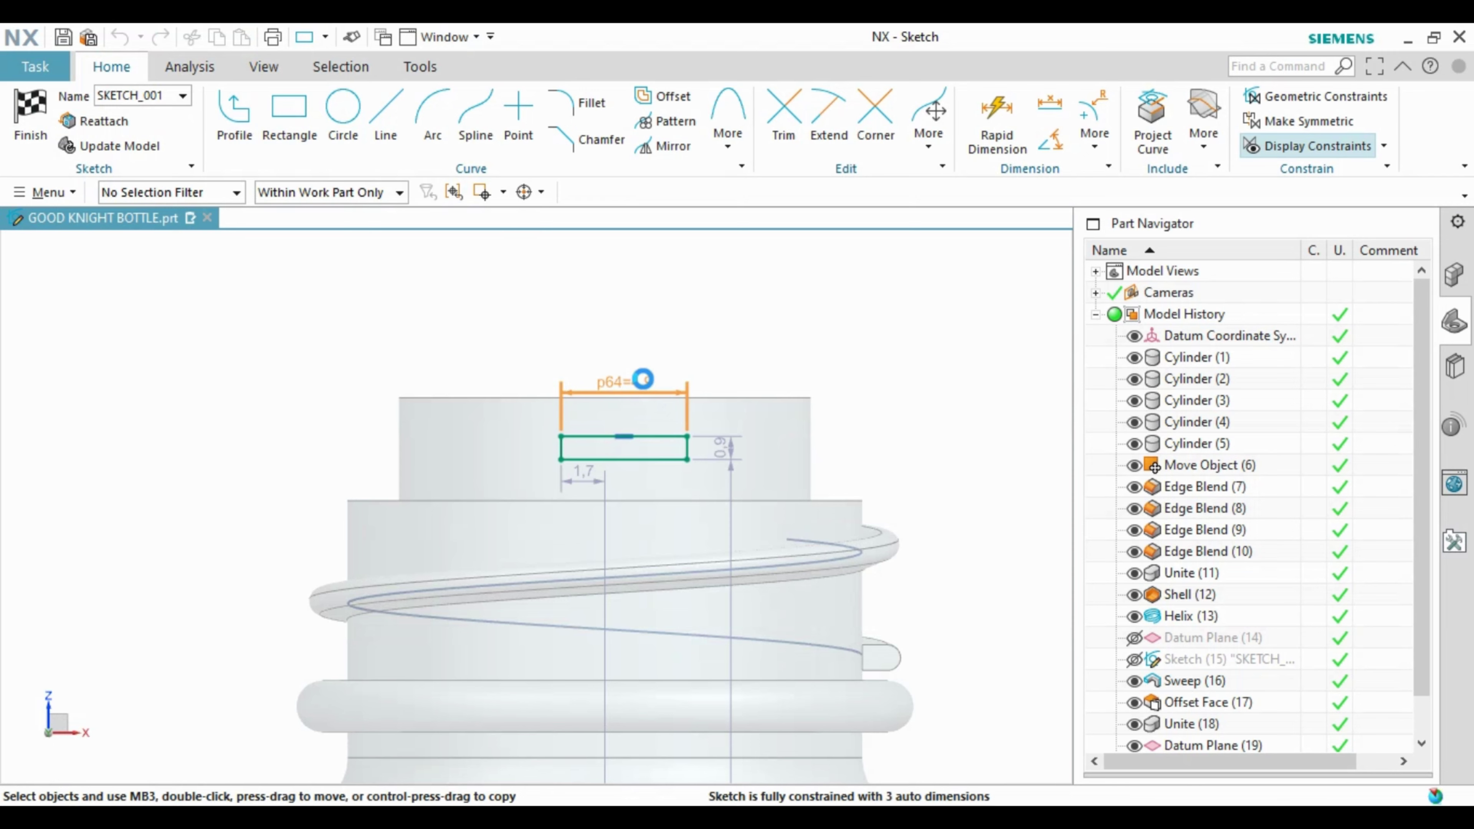
# Step: Add a 56 mm vertical dimension from the rectangle's left endpoint to the bottle's bottom edge
pyautogui.doubleClick(642, 380)
pyautogui.scroll(-2, 641, 378)
pyautogui.press('Escape')
pyautogui.scroll(-2, 756, 445)
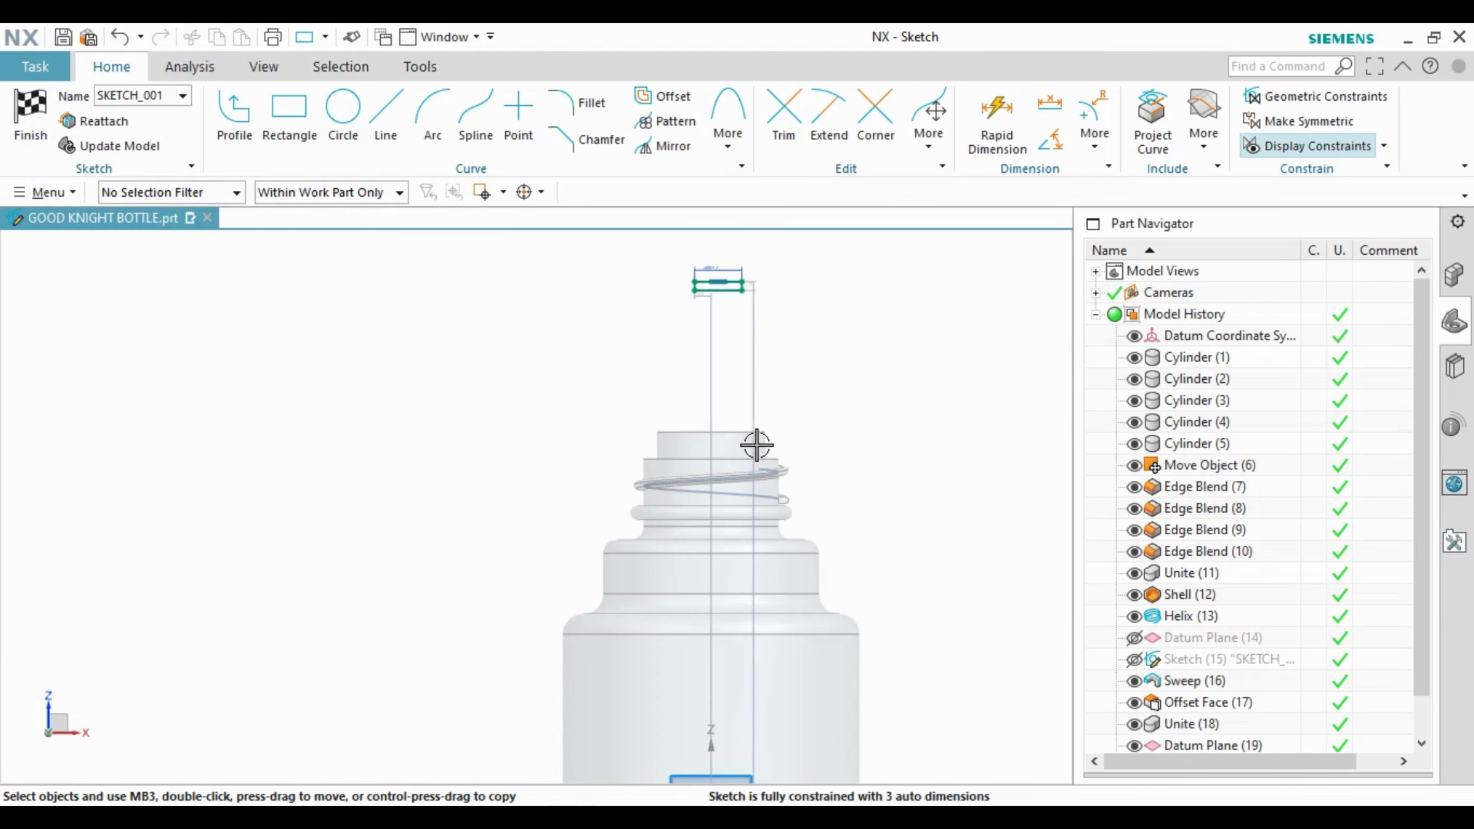
pyautogui.scroll(1, 761, 401)
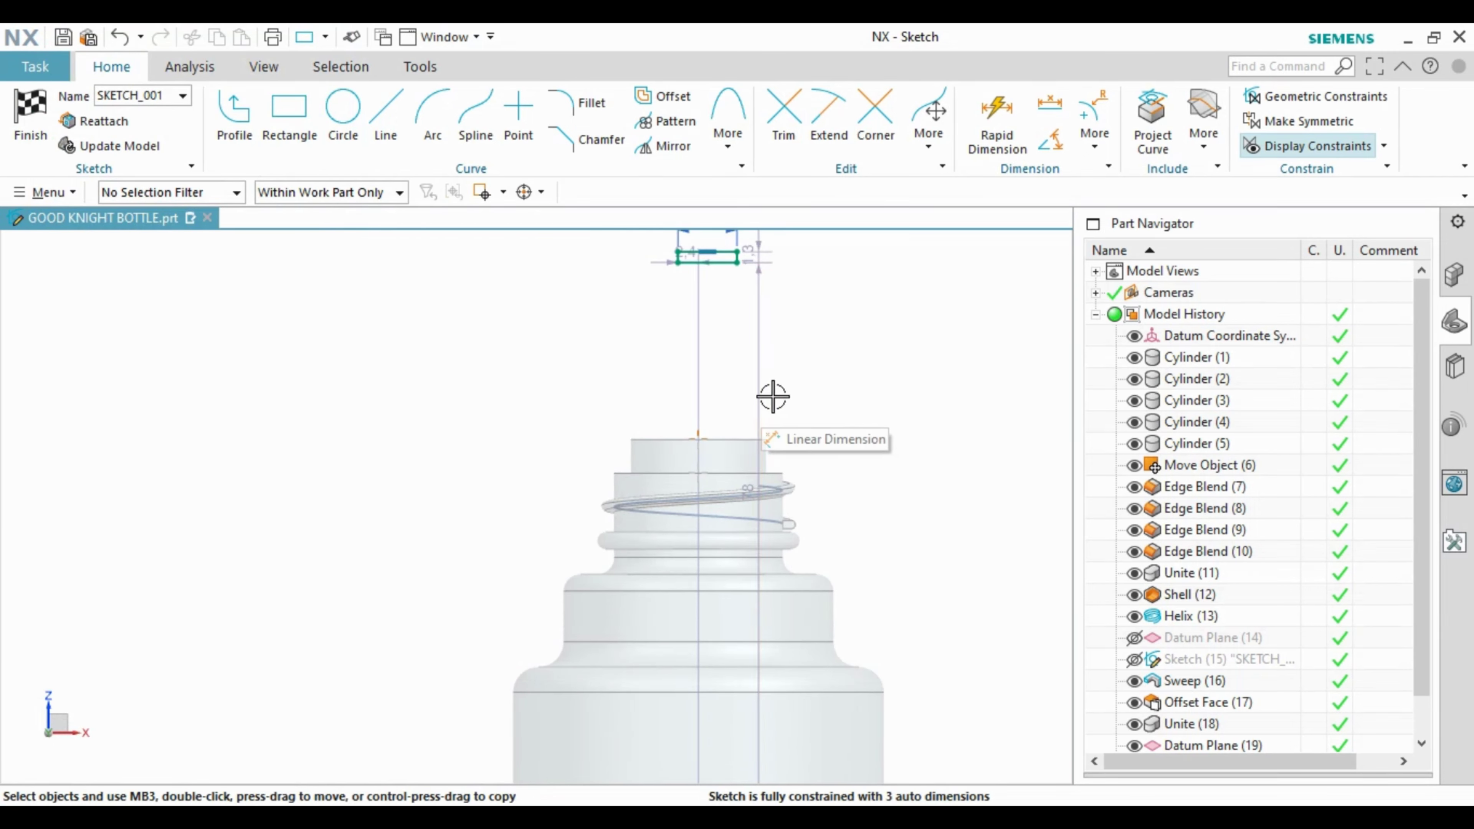
pyautogui.press('d')
pyautogui.scroll(3, 674, 261)
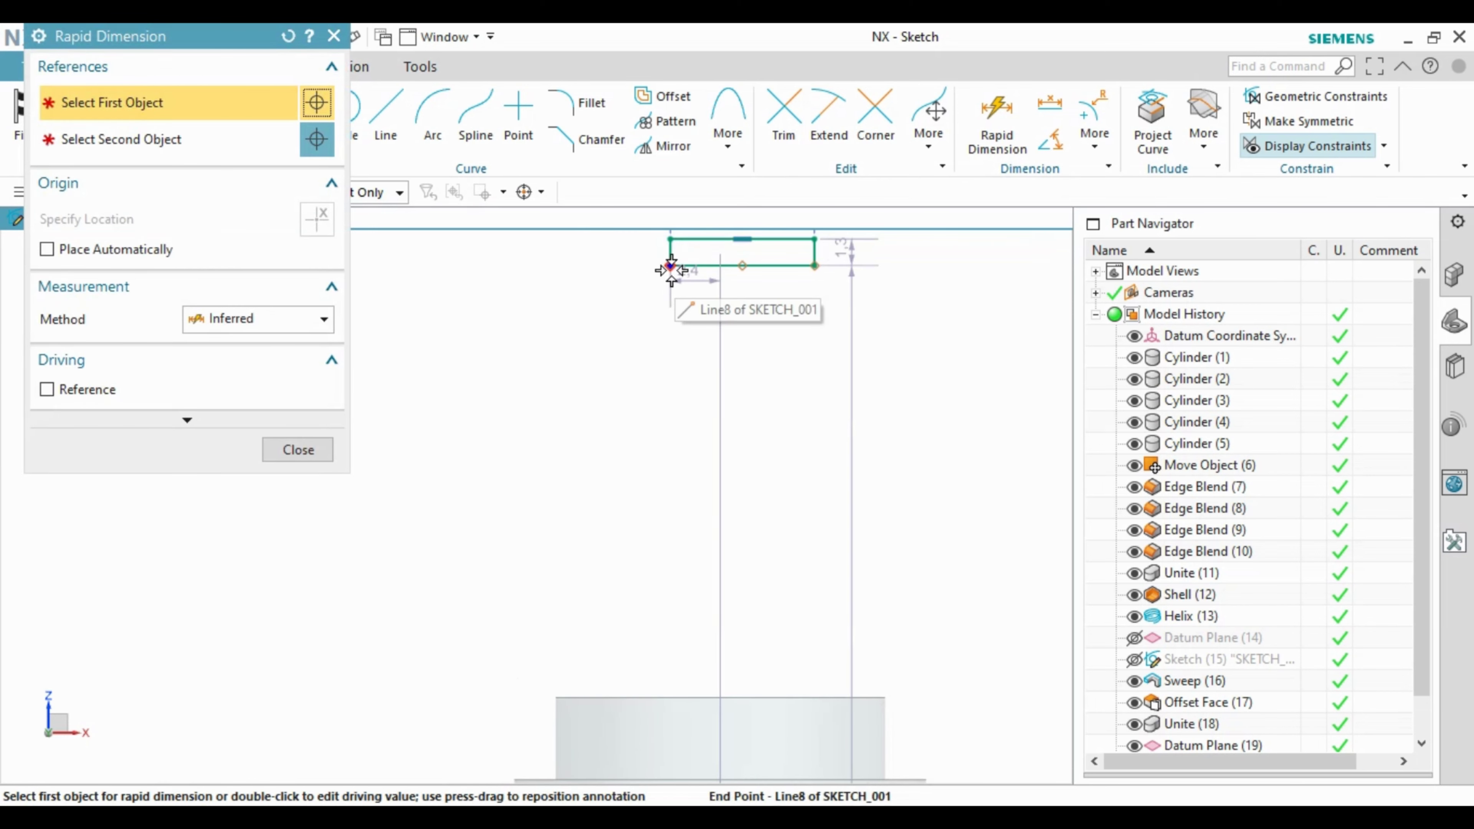
pyautogui.click(670, 266)
pyautogui.scroll(-3, 748, 321)
pyautogui.scroll(-2, 766, 691)
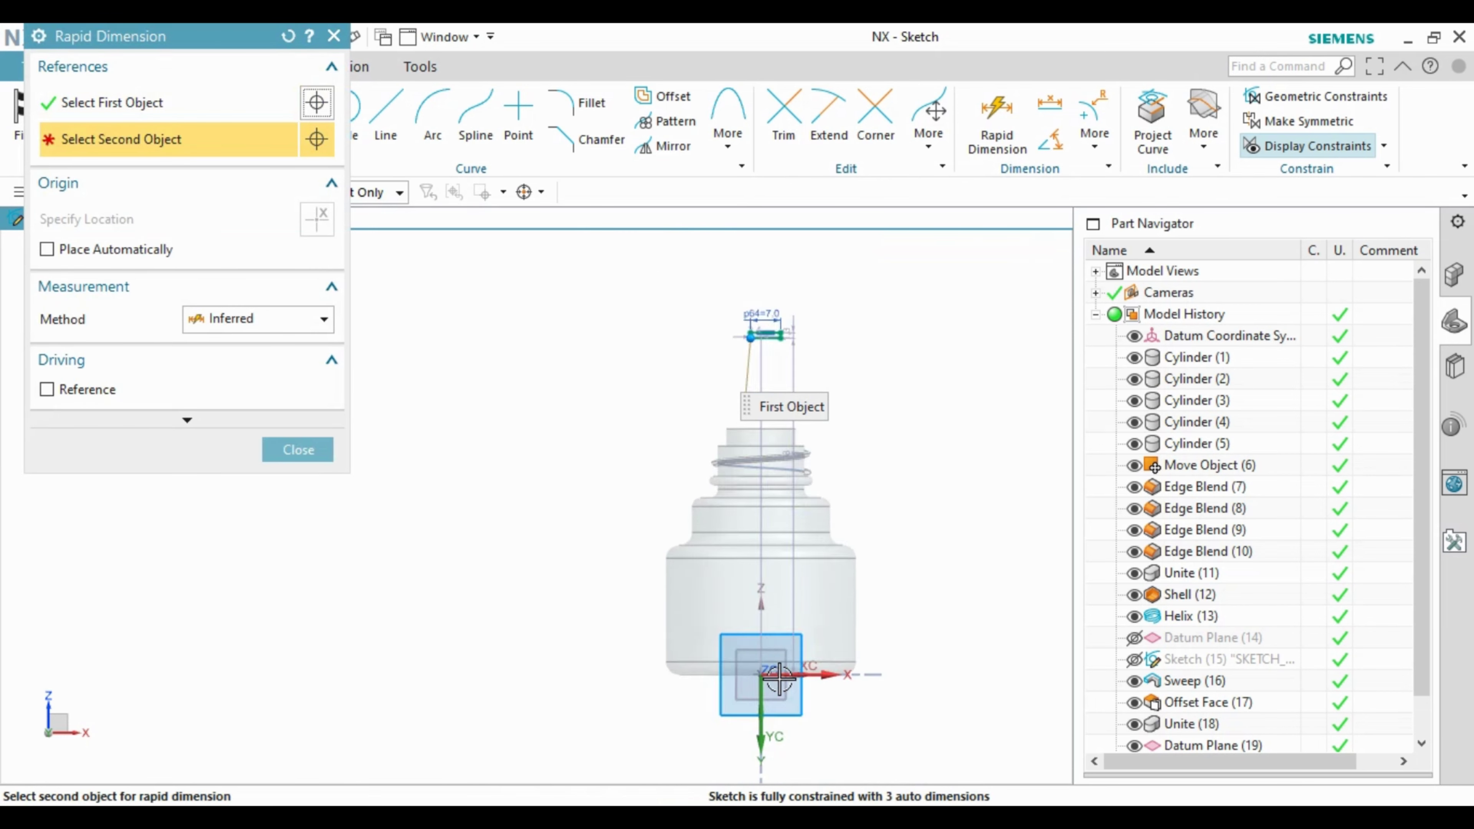
pyautogui.click(825, 676)
pyautogui.click(610, 483)
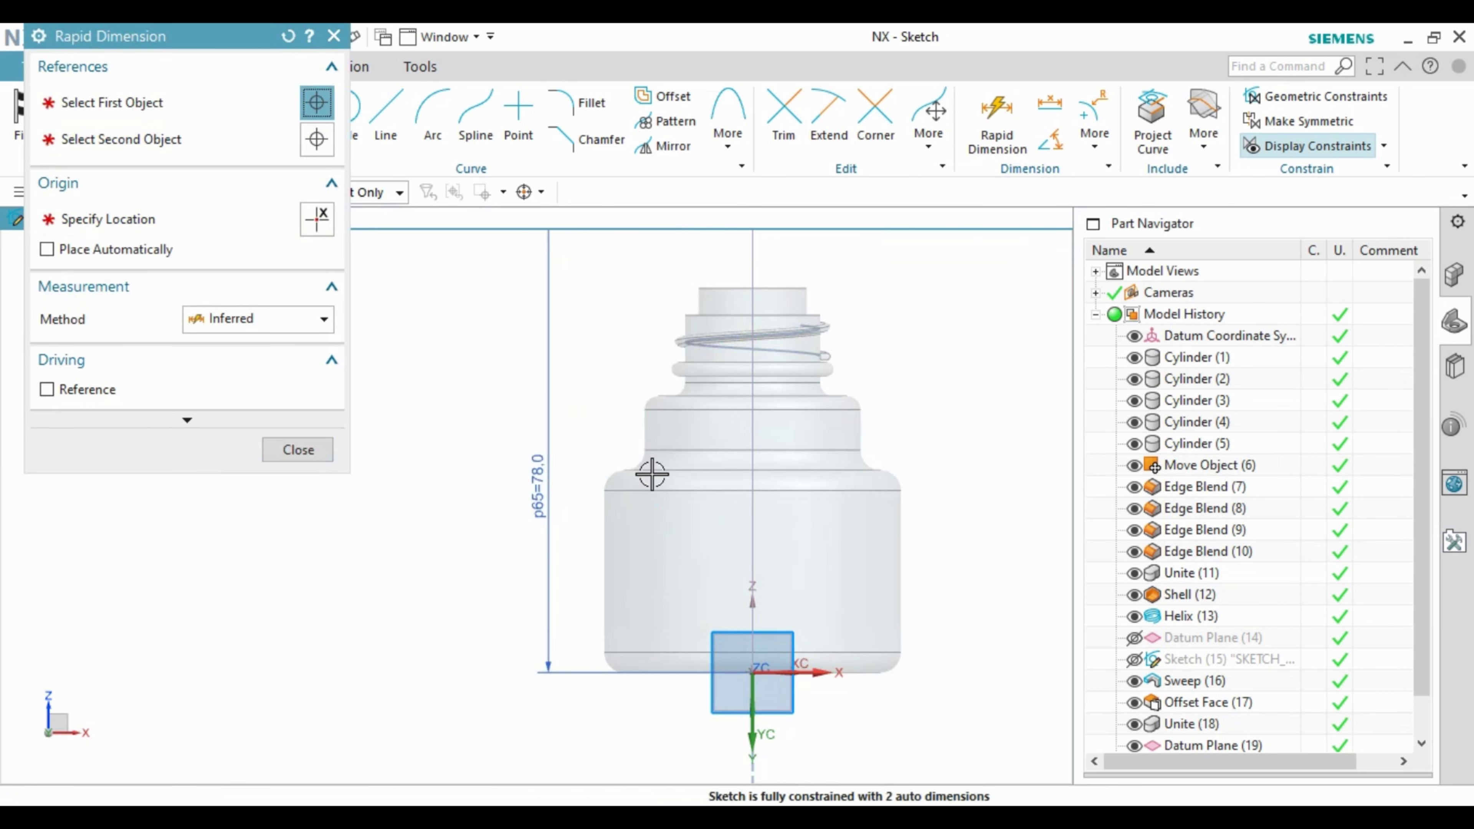
pyautogui.write('56')
pyautogui.press('Return')
pyautogui.scroll(3, 704, 310)
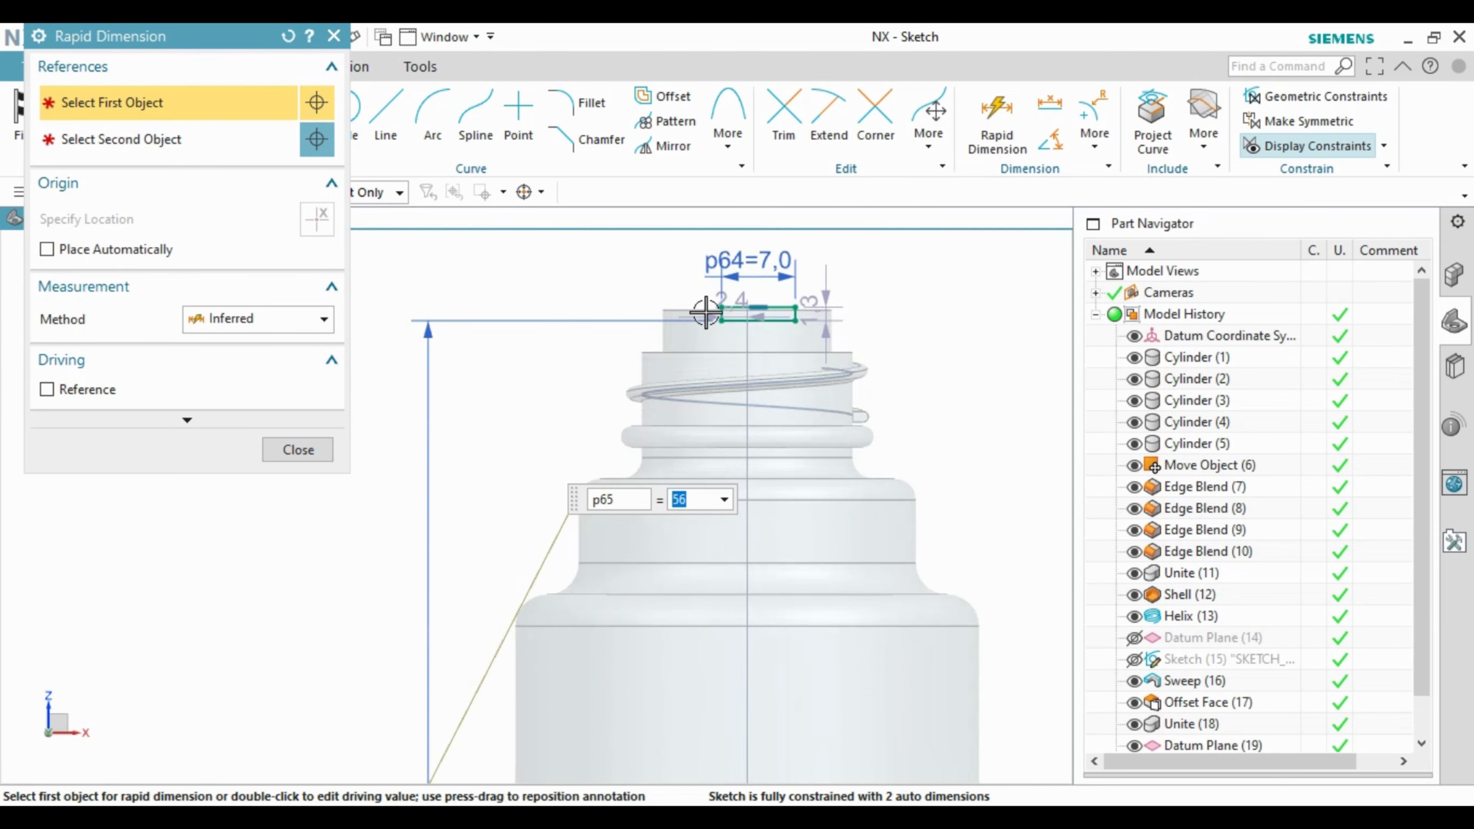
pyautogui.scroll(2, 759, 352)
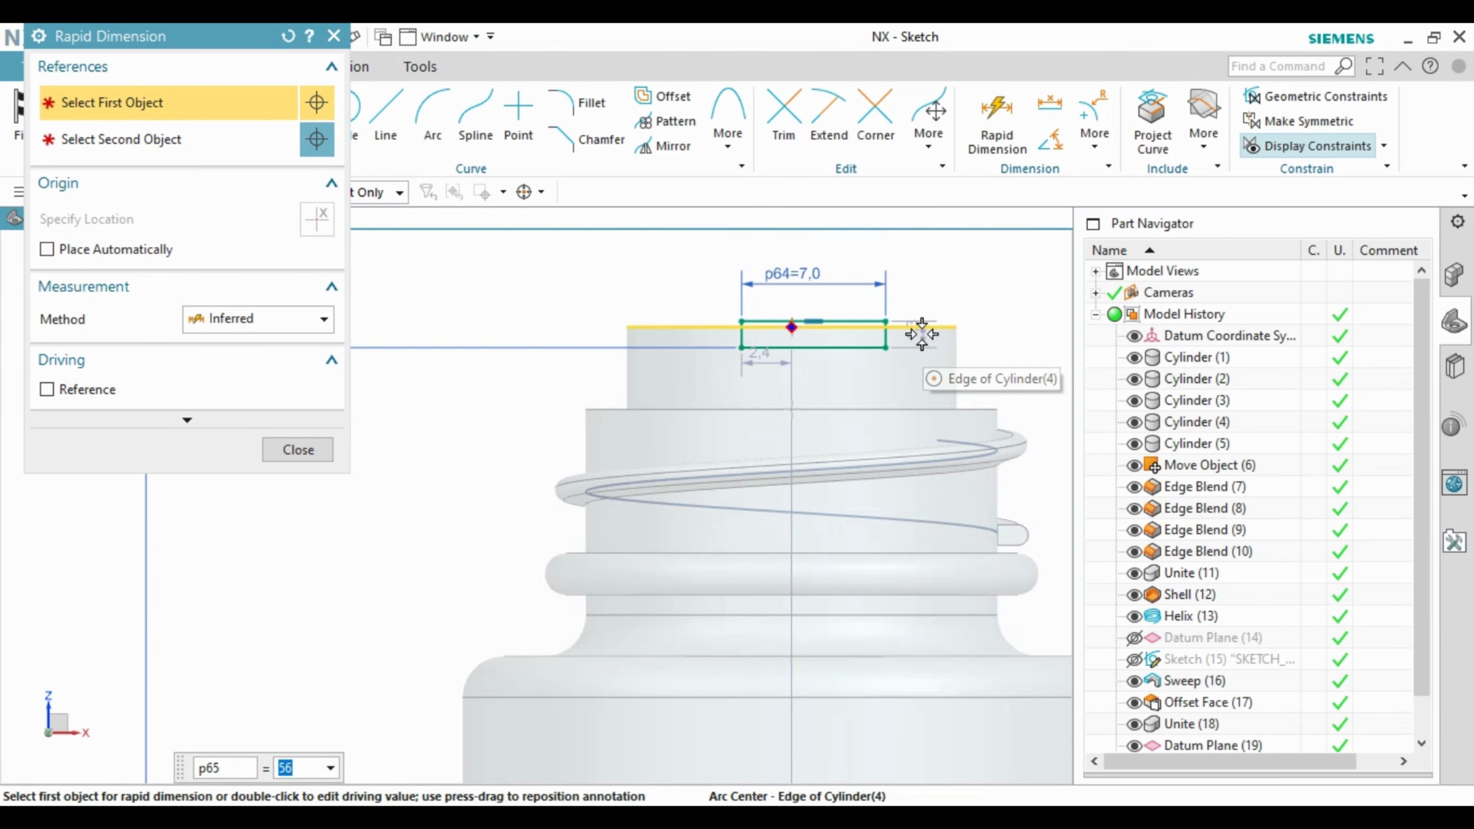
pyautogui.middleClick(924, 330)
# Step: Set the rectangle height to 1, axis offset to 3.5, vertical position to 55, and finish the sketch
pyautogui.scroll(3, 925, 330)
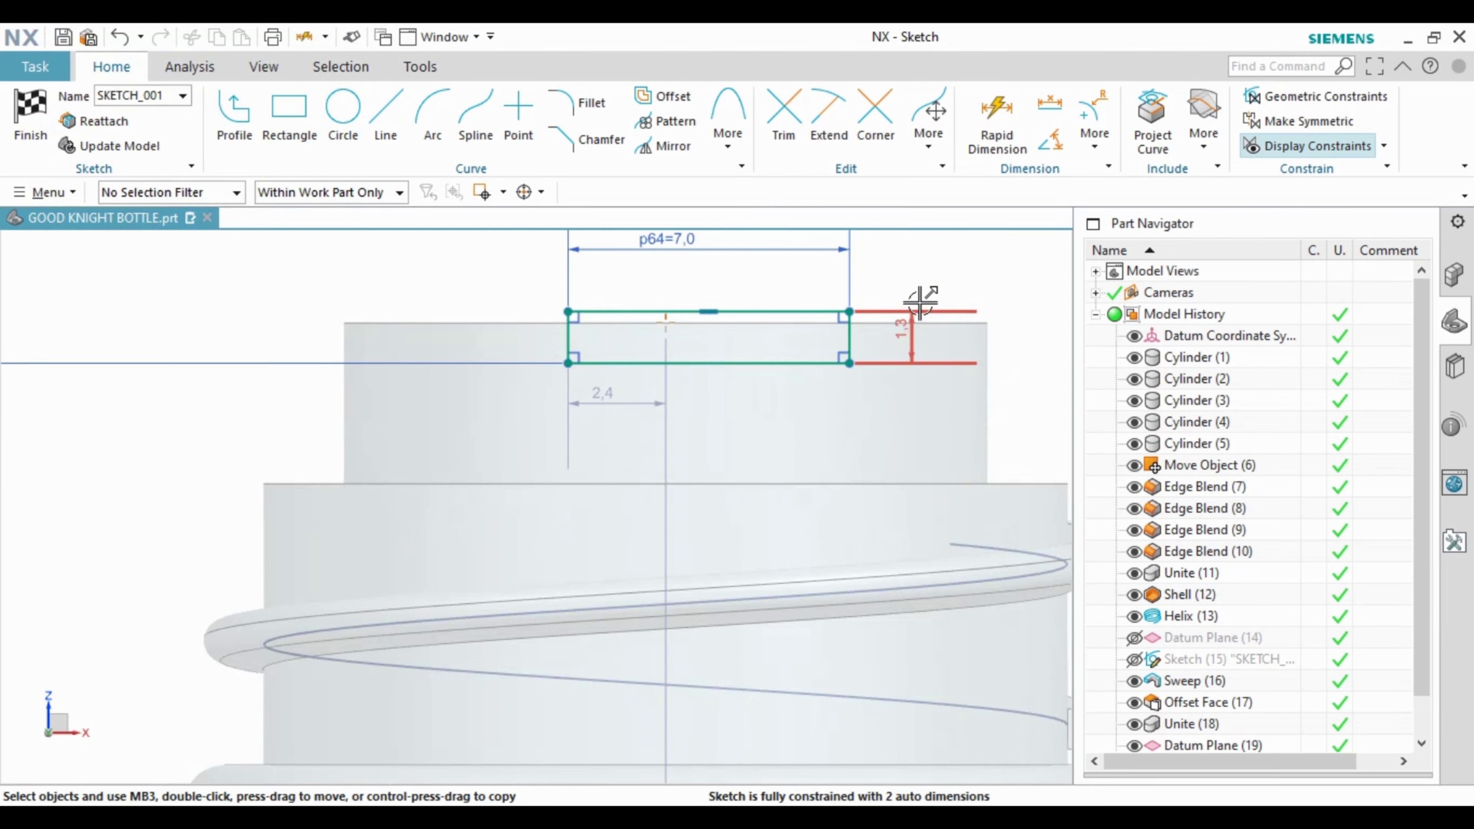
pyautogui.doubleClick(994, 329)
pyautogui.write('1')
pyautogui.press('Return')
pyautogui.middleClick(611, 394)
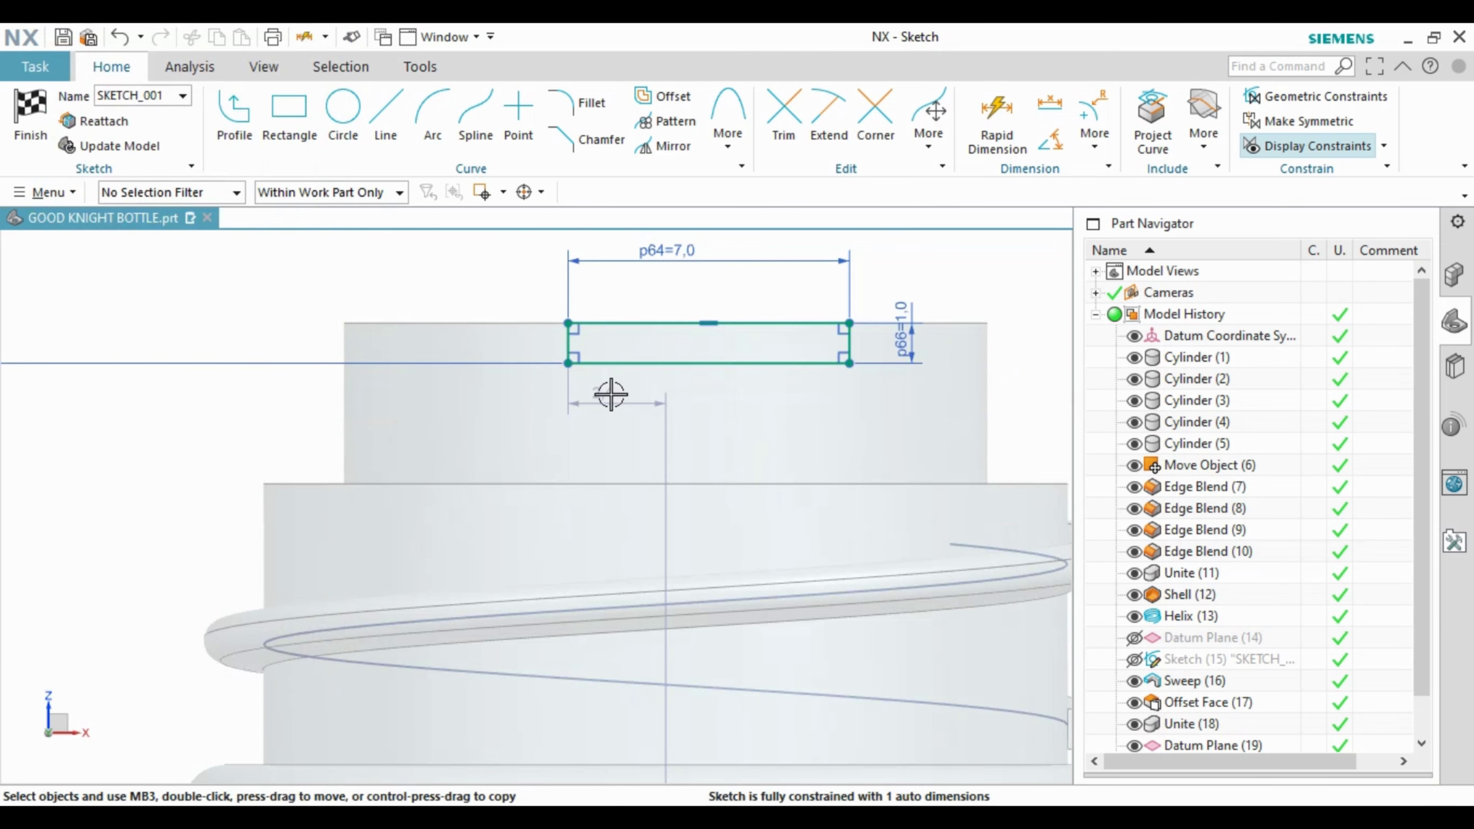
pyautogui.write('3.5')
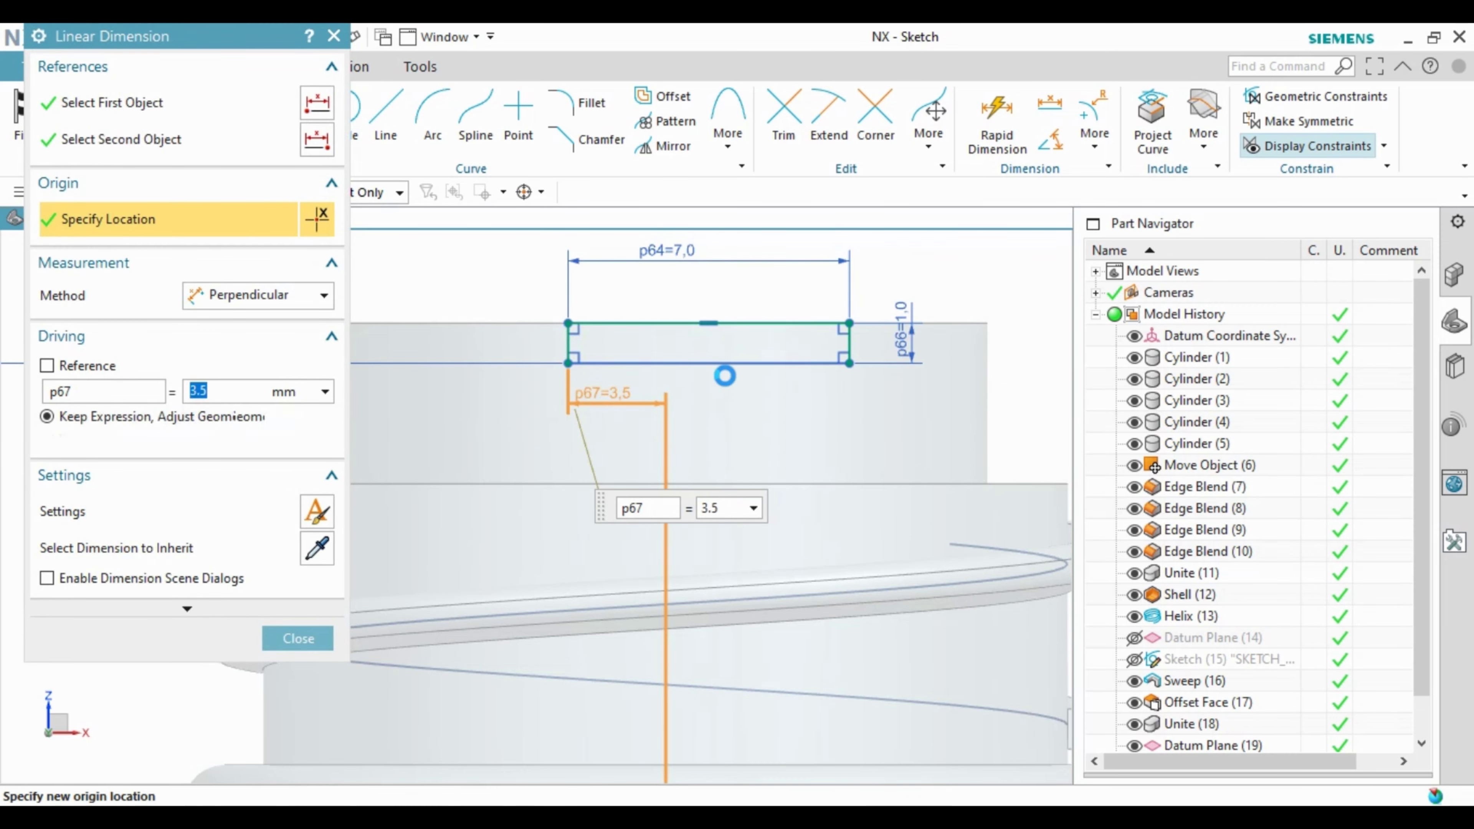
pyautogui.middleClick(726, 375)
pyautogui.scroll(-5, 658, 325)
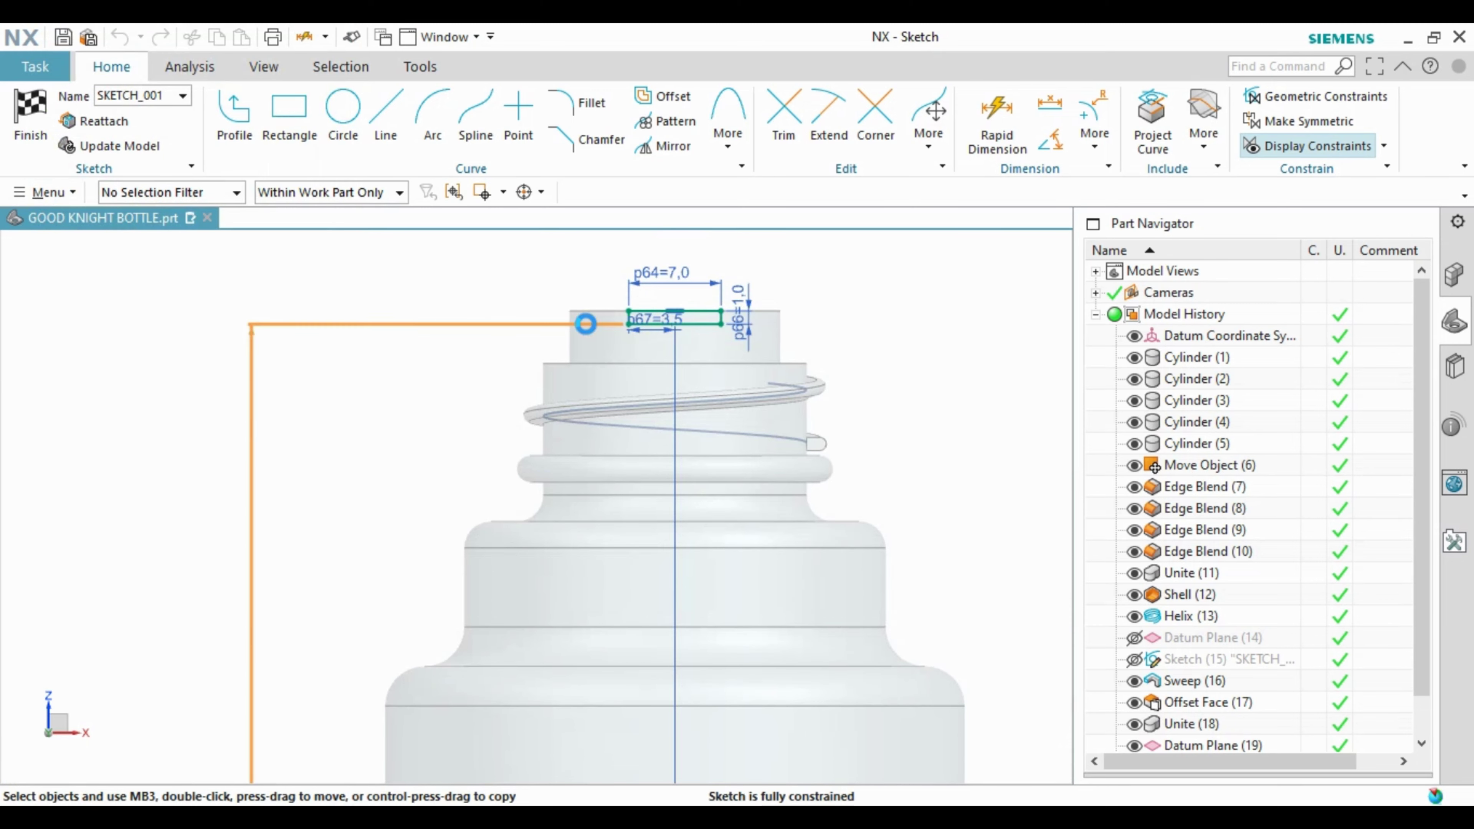
pyautogui.doubleClick(585, 324)
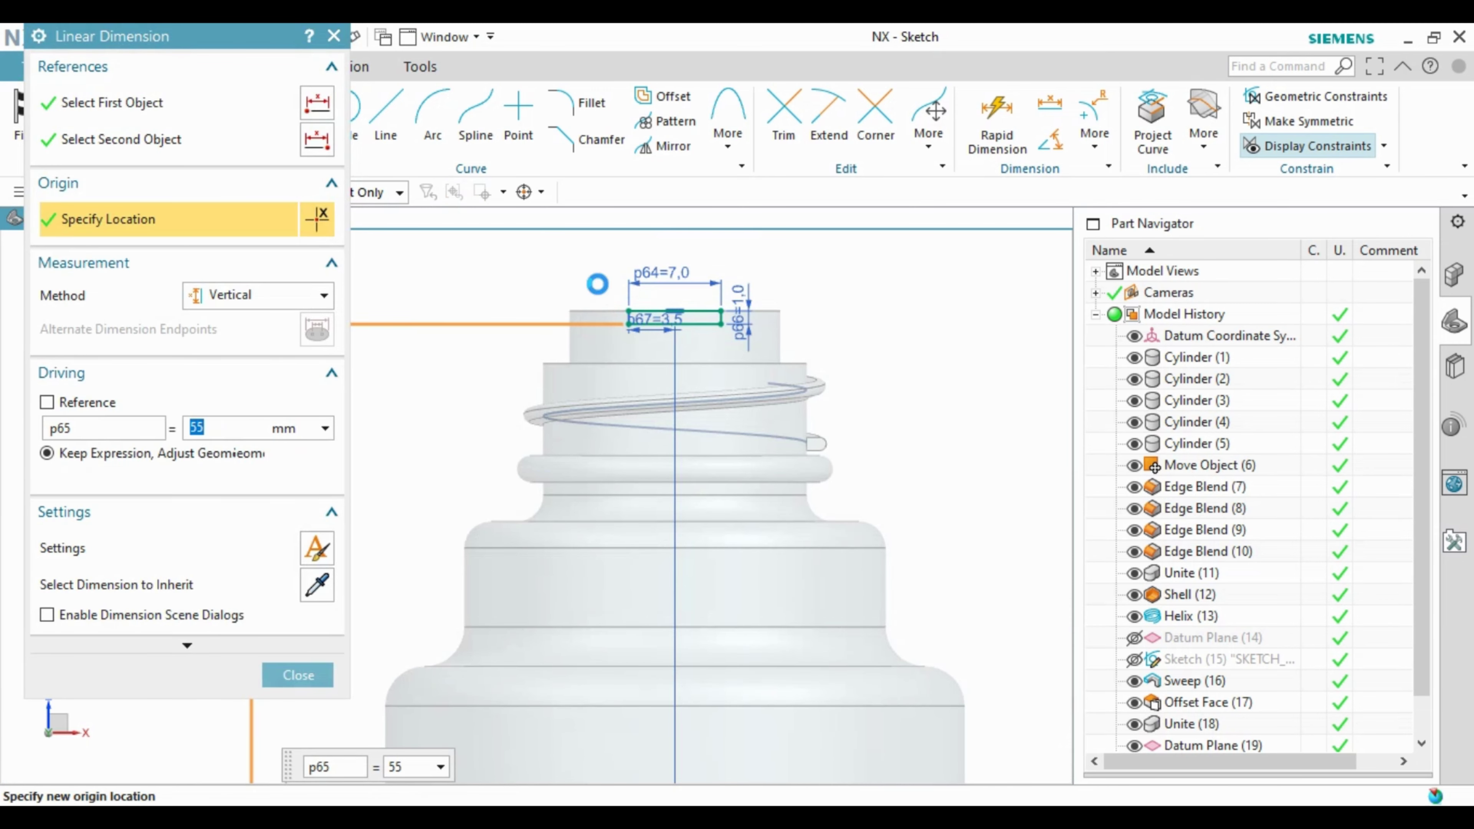
pyautogui.middleClick(873, 334)
pyautogui.scroll(1, 505, 294)
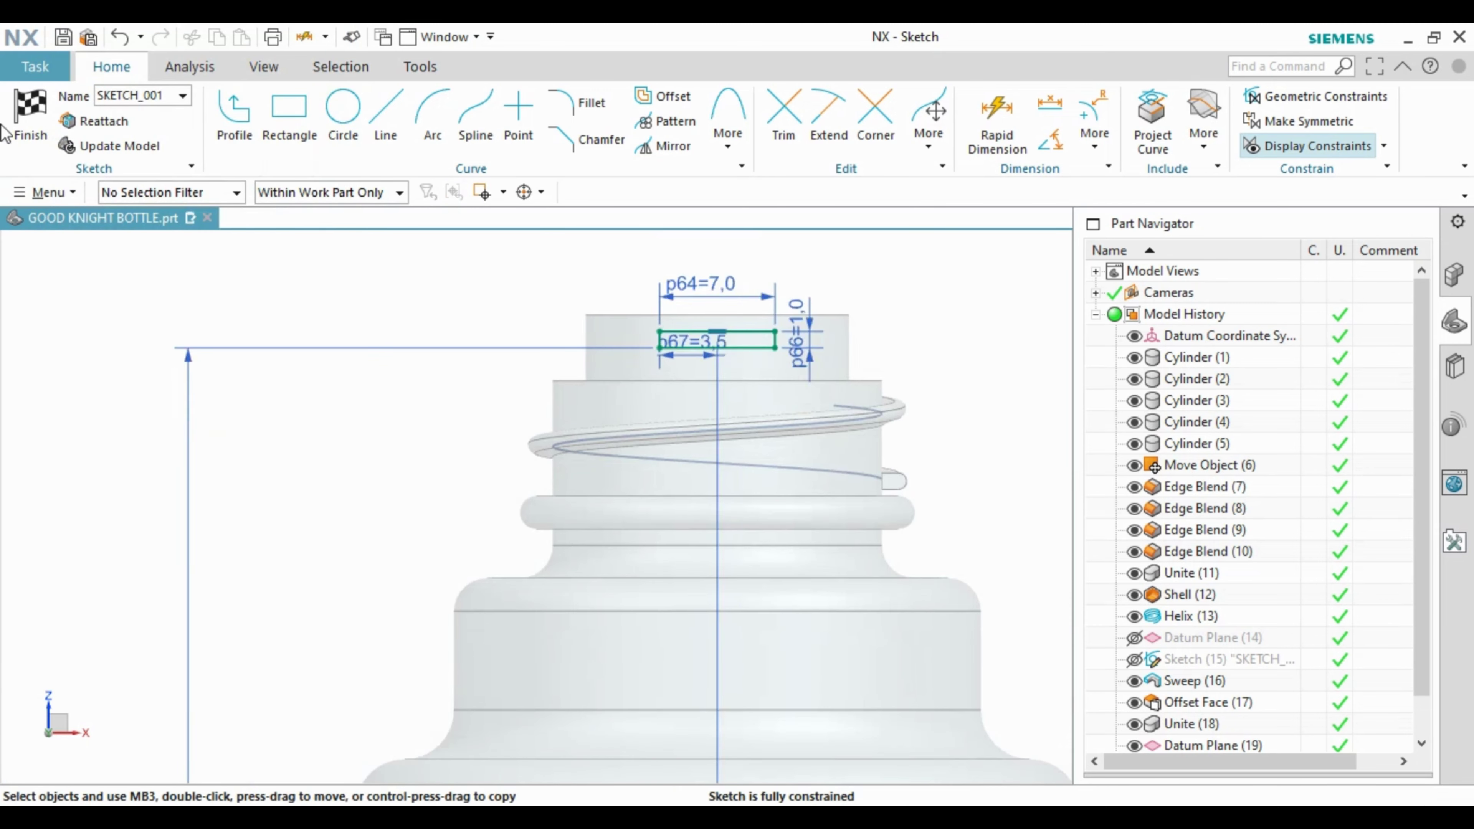
pyautogui.click(26, 131)
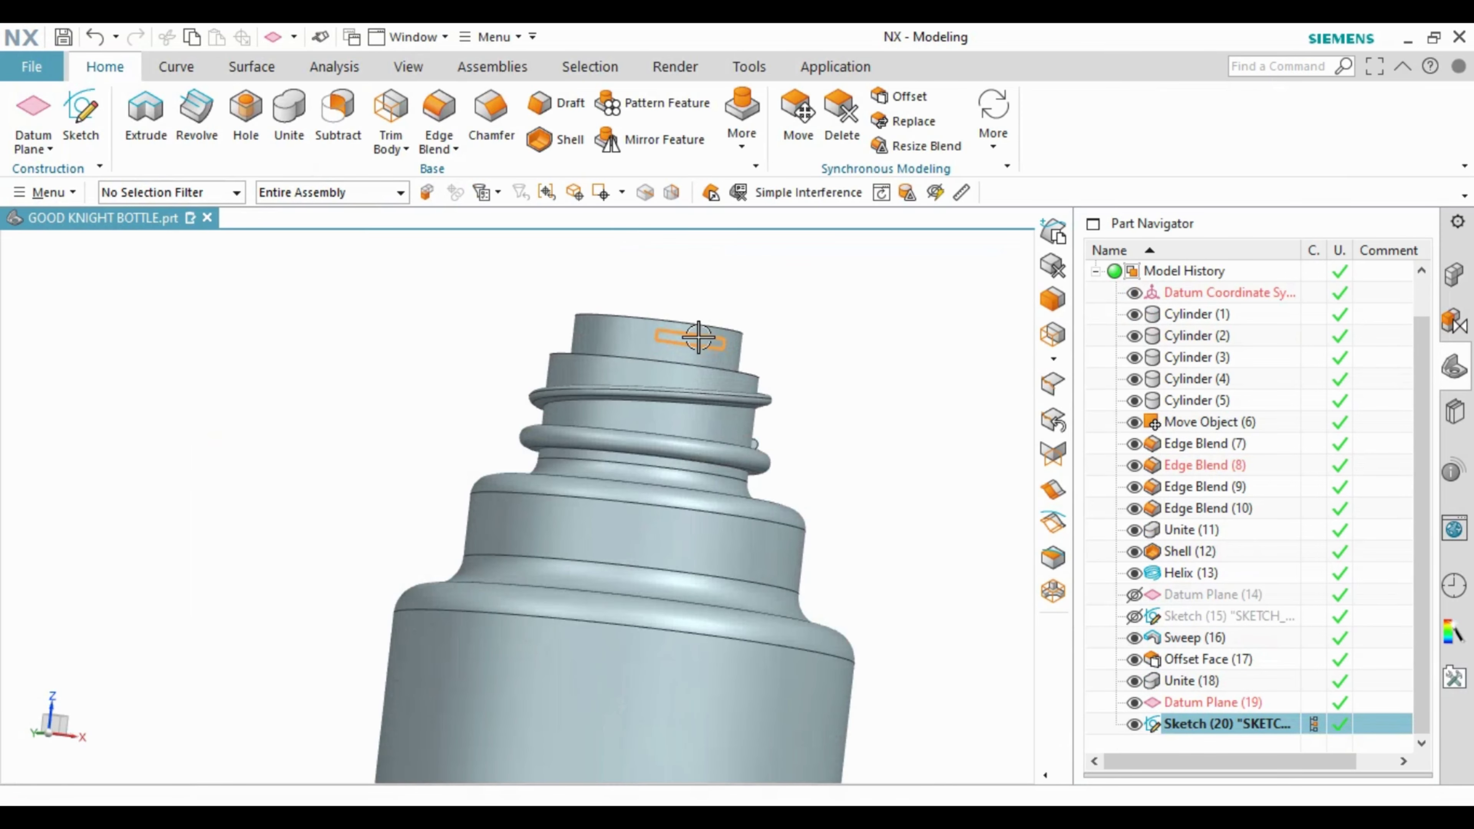
# Step: Extrude the slot rectangle from -1.6 to 1.4 mm into a lug on the neck top
pyautogui.moveTo(698, 337); pyautogui.dragTo(736, 380, button='middle')
pyautogui.press('x')
pyautogui.scroll(3, 772, 407)
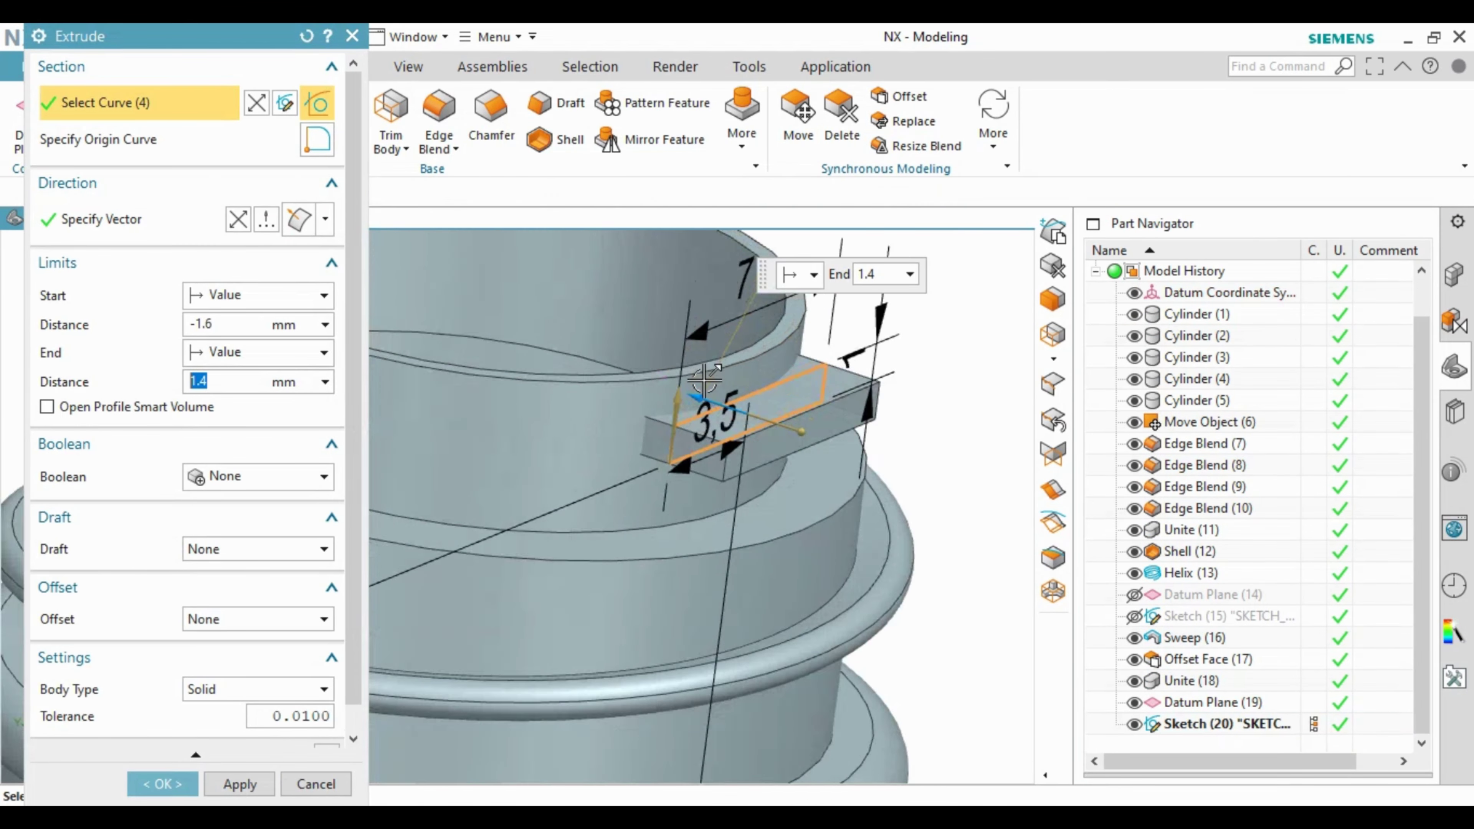
pyautogui.scroll(2, 769, 415)
pyautogui.scroll(2, 768, 419)
pyautogui.middleClick(768, 419)
pyautogui.scroll(-2, 799, 434)
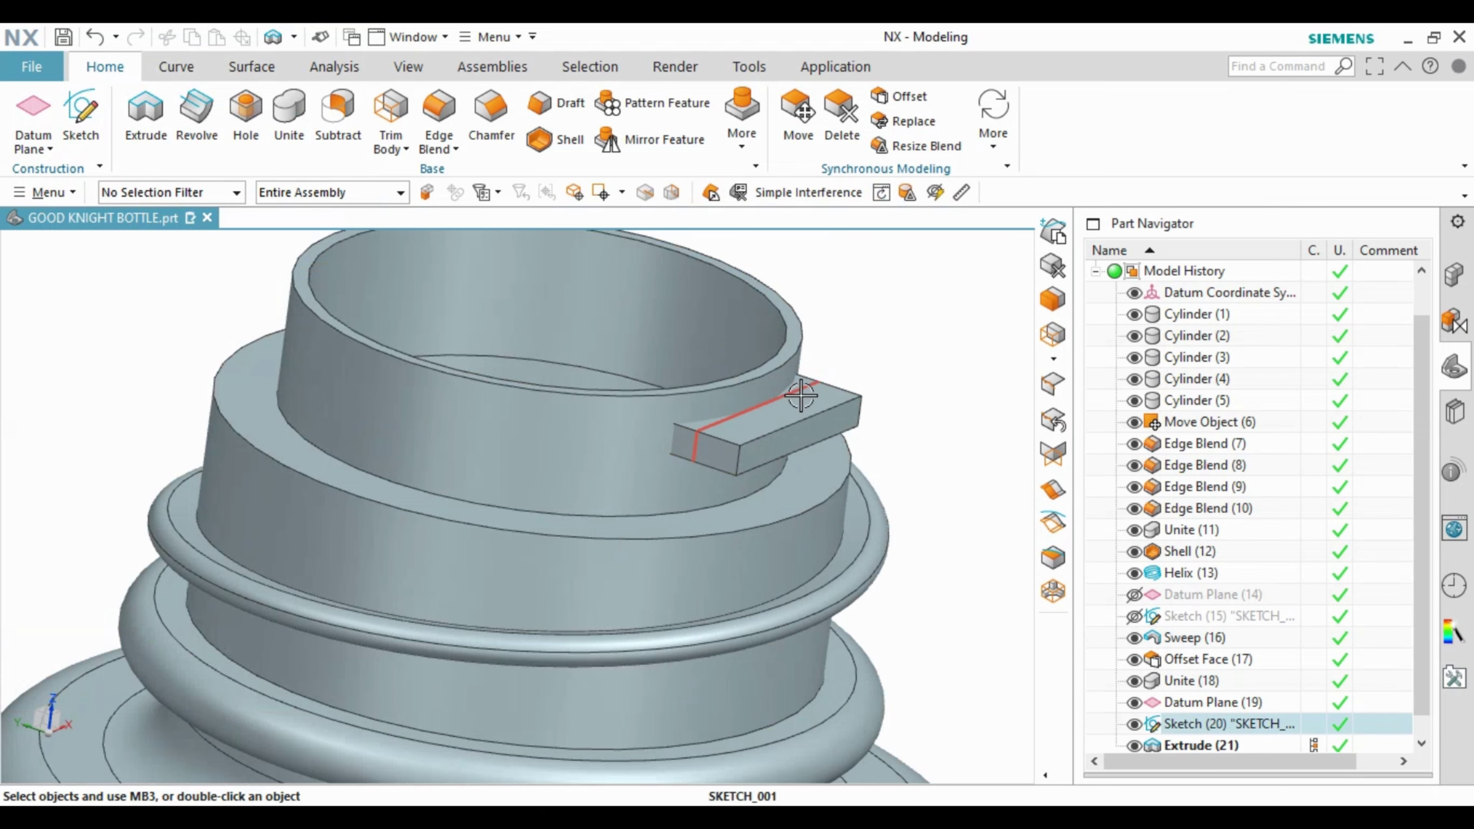
# Step: Replace the lug's end face with the neck's round face at a 1.5 mm offset
pyautogui.moveTo(625, 527)
pyautogui.mouseDown(button='middle')
pyautogui.moveTo(644, 501)
pyautogui.moveTo(769, 442)
pyautogui.mouseUp(button='middle')
pyautogui.click(769, 441)
pyautogui.middleClick(770, 409)
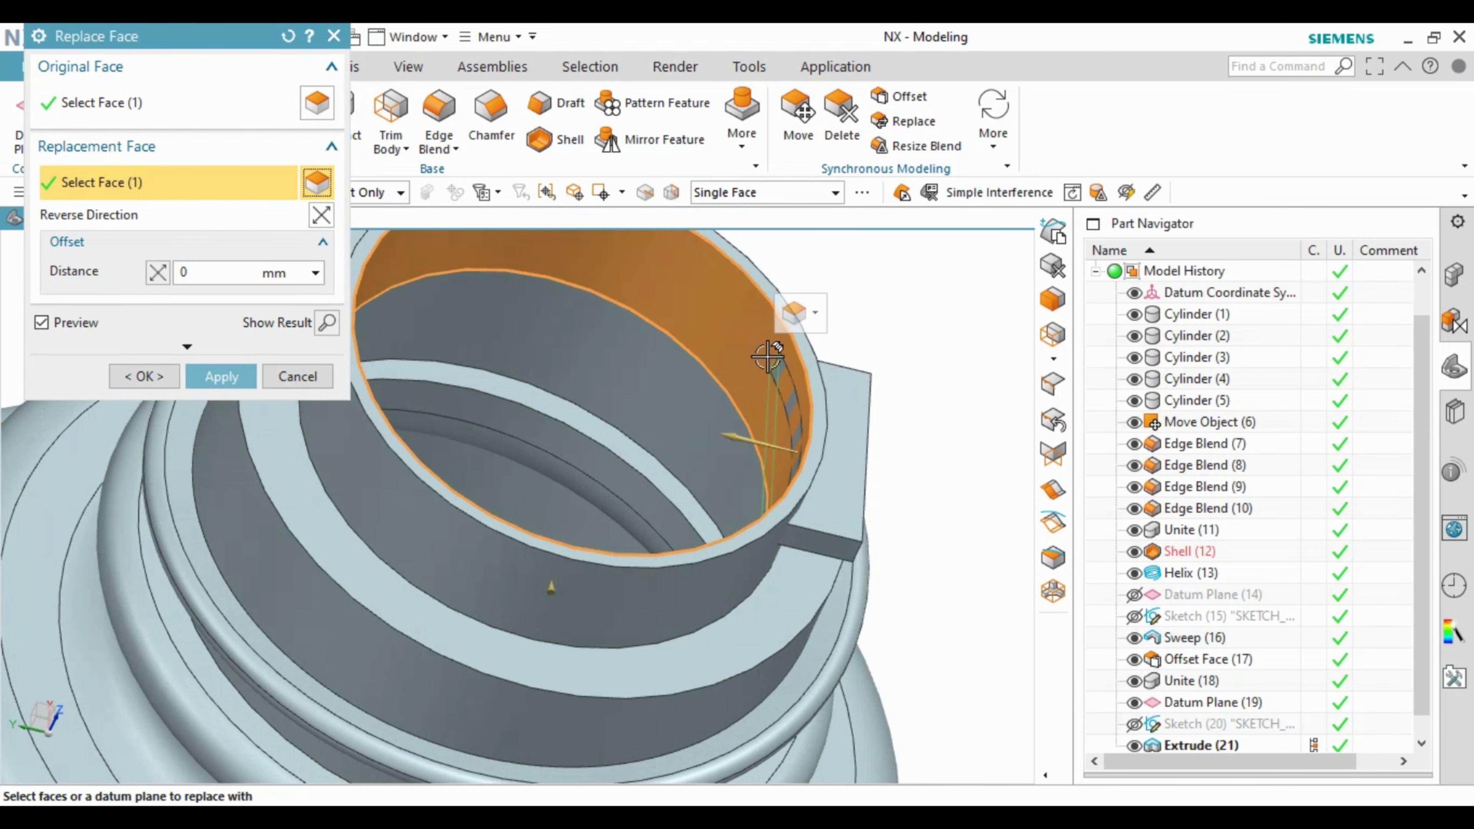
pyautogui.moveTo(813, 448); pyautogui.dragTo(768, 407, button='middle')
pyautogui.click(766, 343)
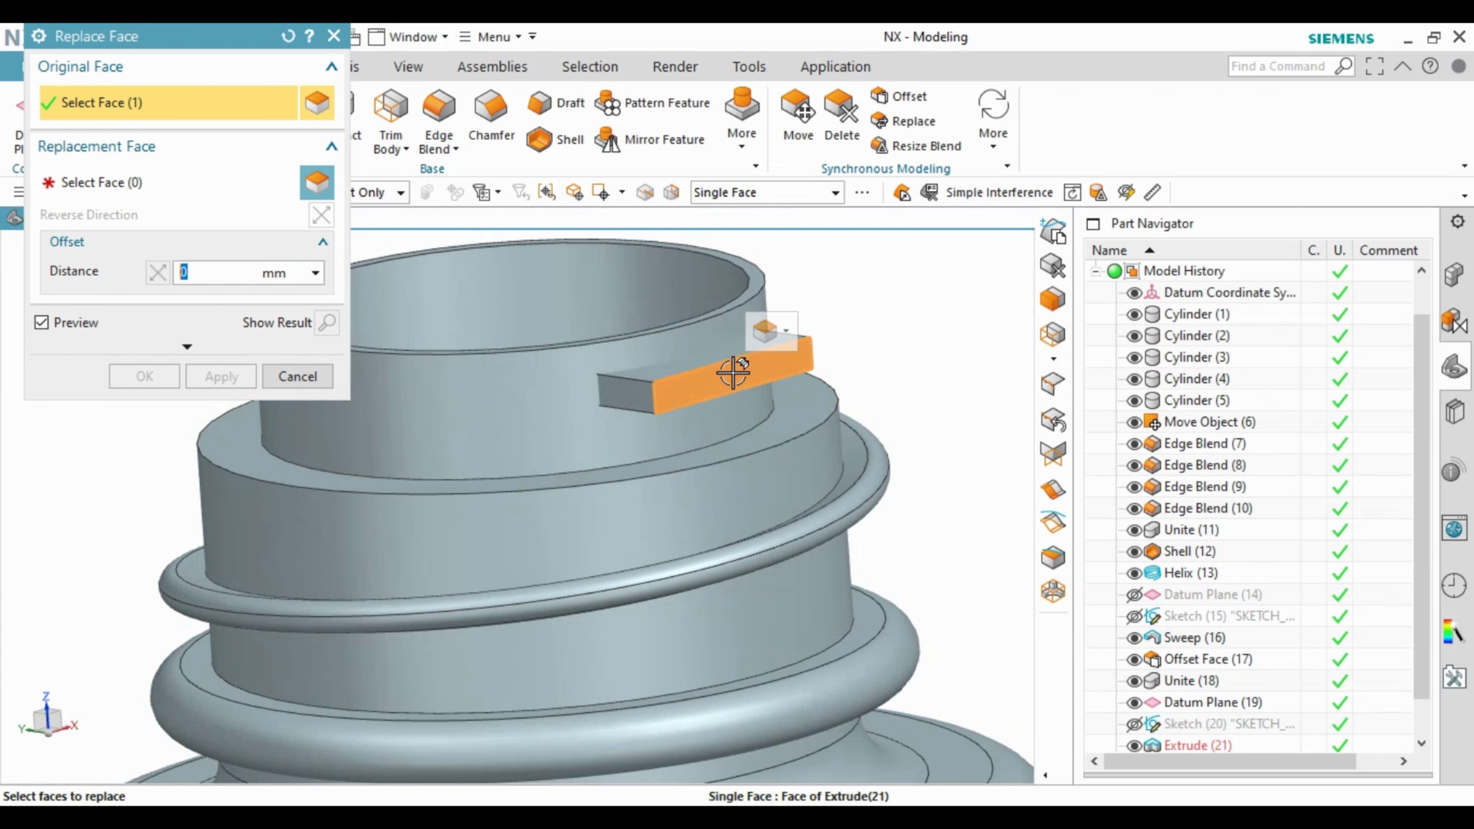
pyautogui.middleClick(766, 342)
pyautogui.click(550, 378)
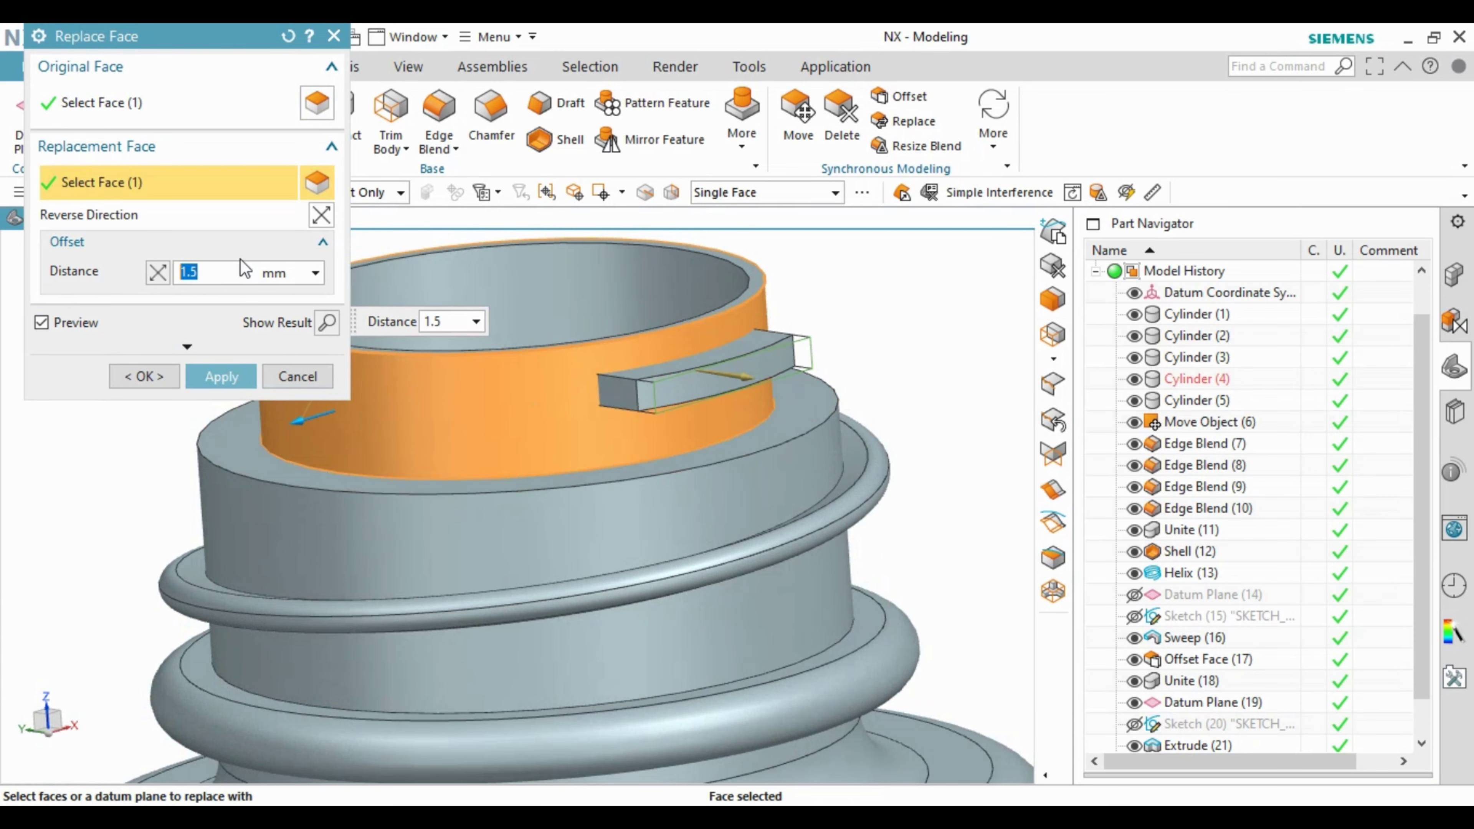
pyautogui.click(221, 376)
pyautogui.scroll(-3, 566, 313)
pyautogui.press('Escape')
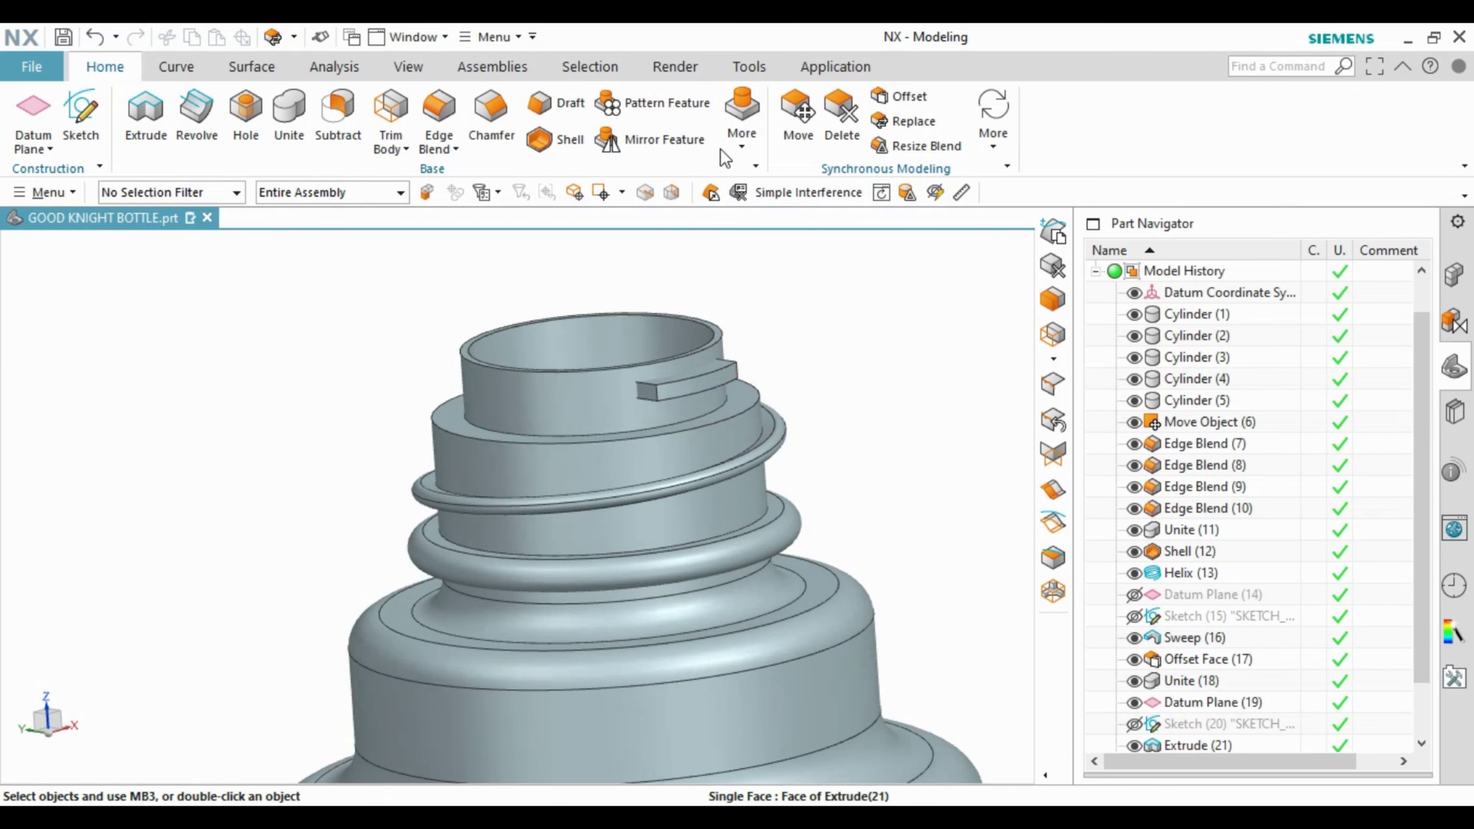
pyautogui.click(742, 119)
pyautogui.click(793, 431)
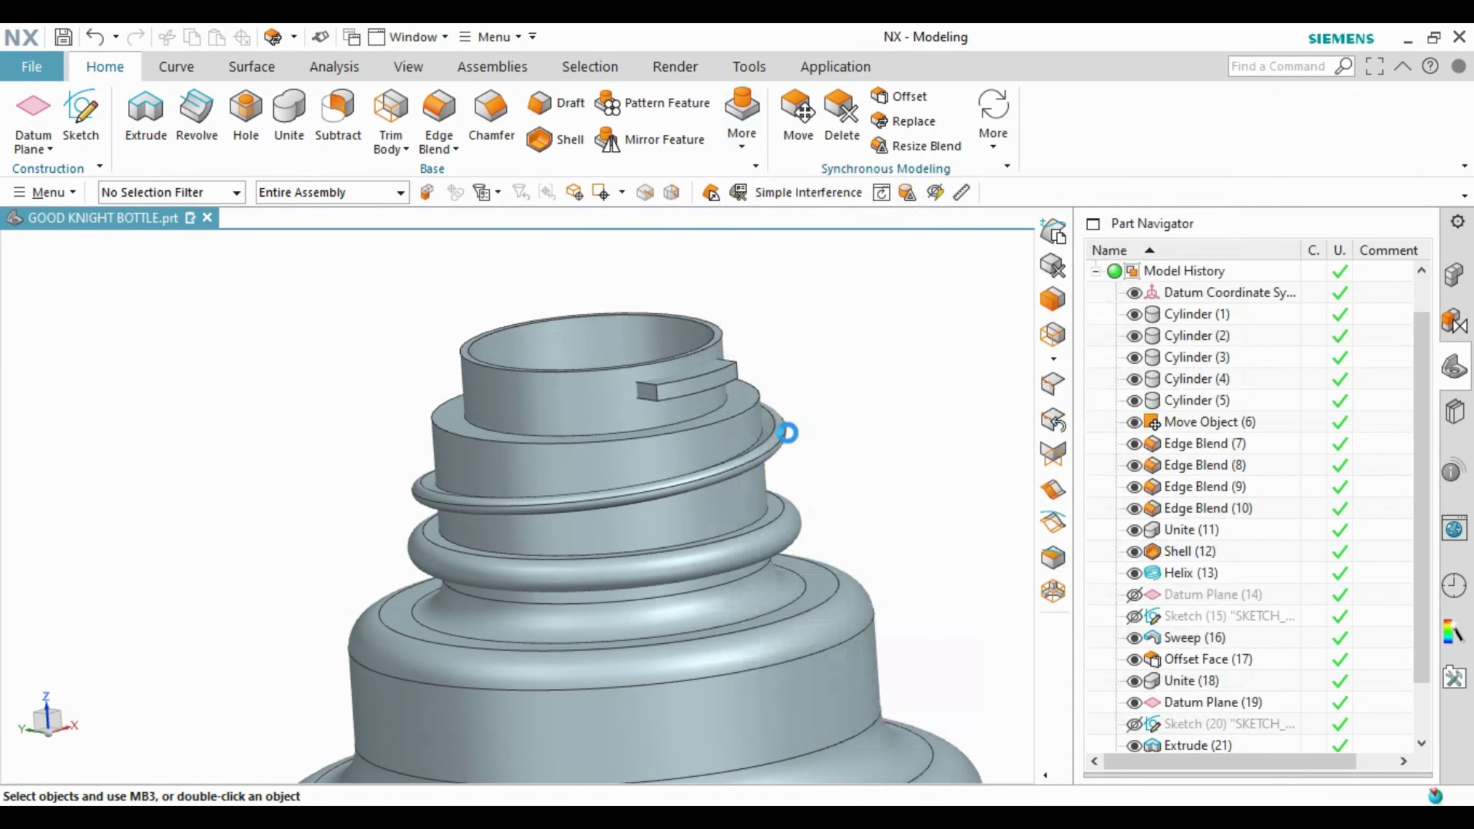
# Step: Mirror the lug about the XC-ZC plane through the bottle axis
pyautogui.click(685, 381)
pyautogui.scroll(-3, 542, 387)
pyautogui.moveTo(542, 388); pyautogui.dragTo(599, 369, button='middle')
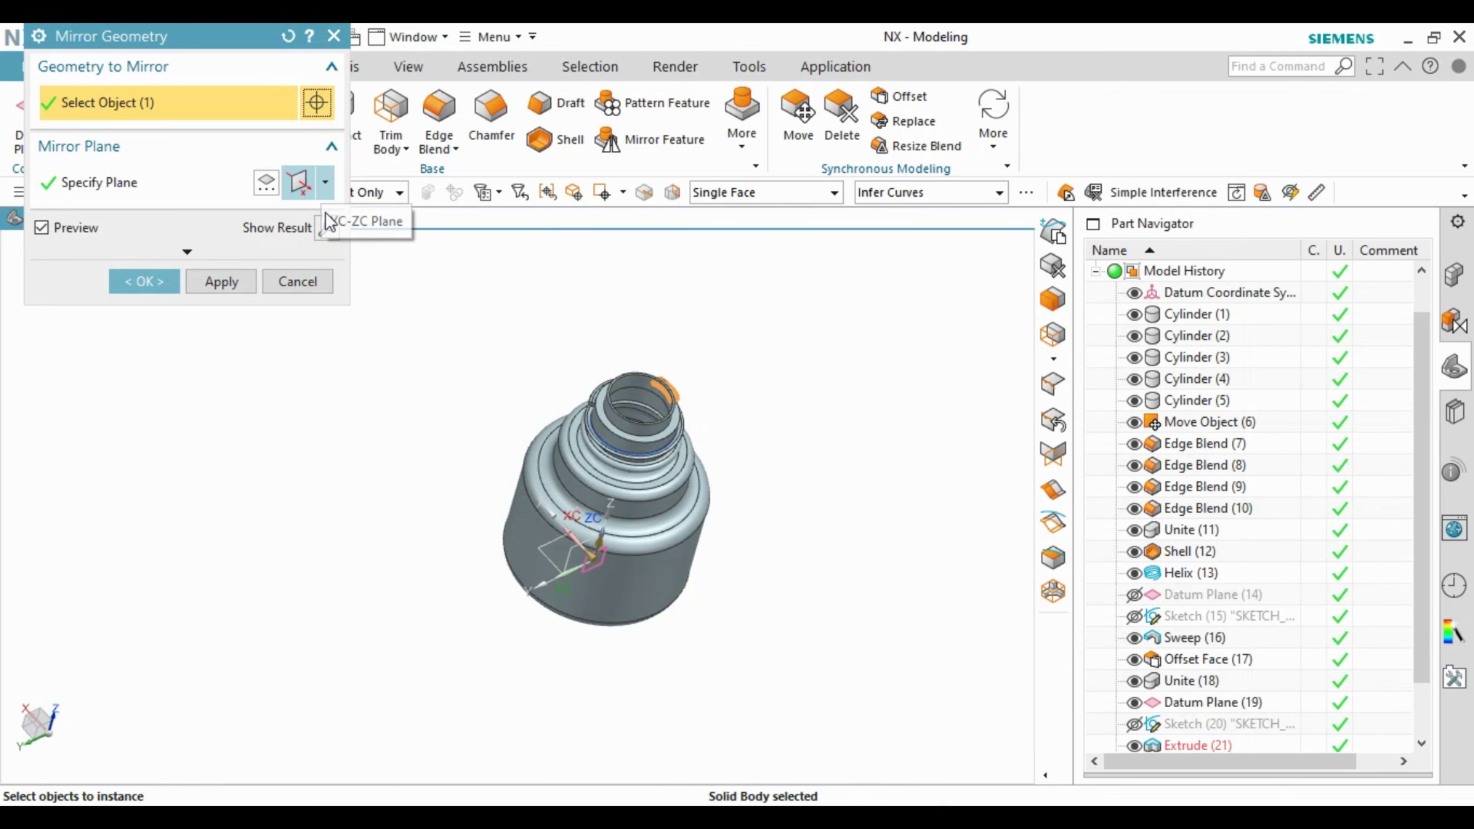
pyautogui.click(325, 181)
pyautogui.click(300, 601)
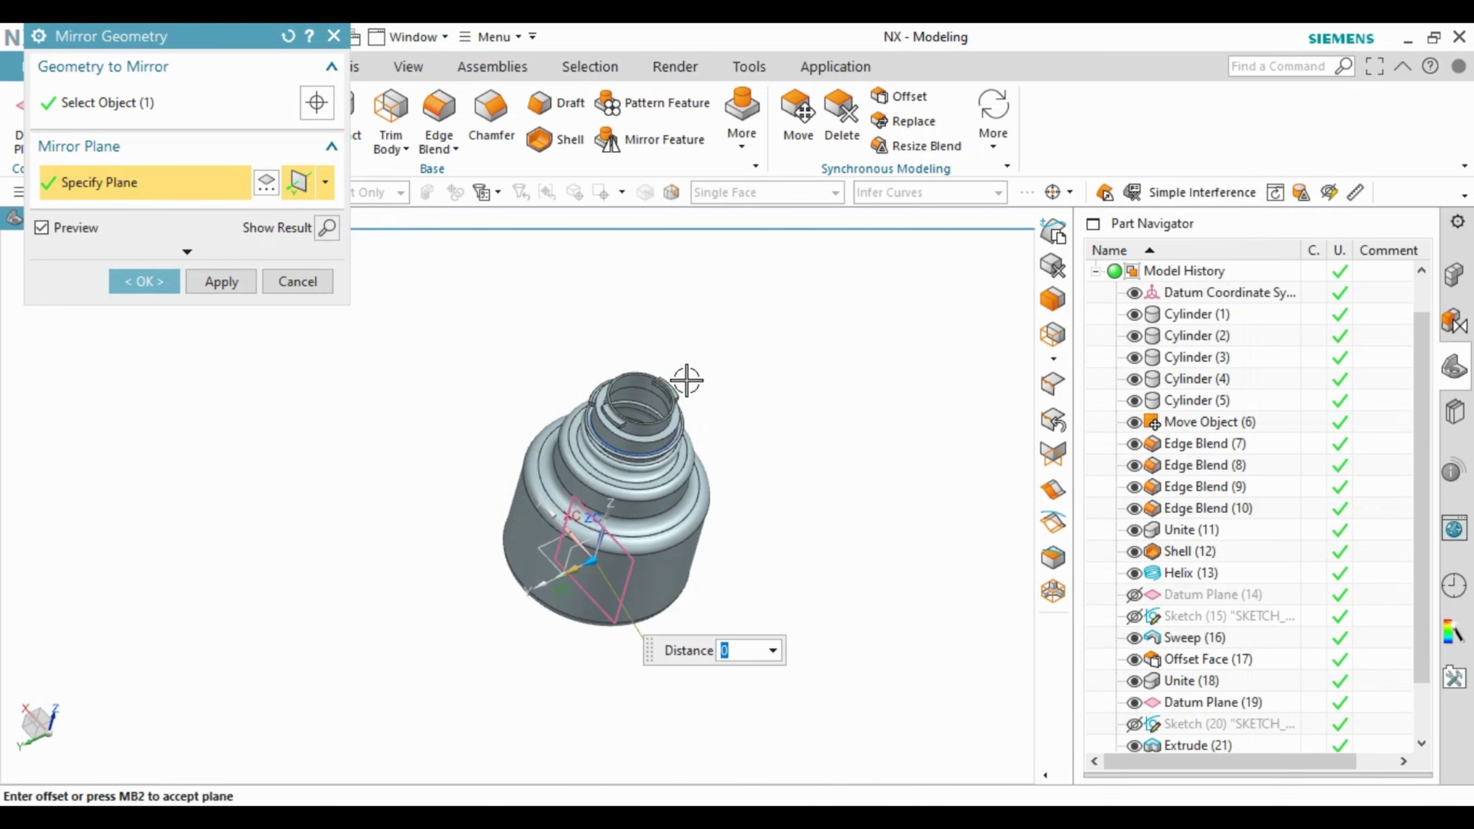
# Step: Unite both lugs with the bottle and orbit to face its base
pyautogui.click(290, 116)
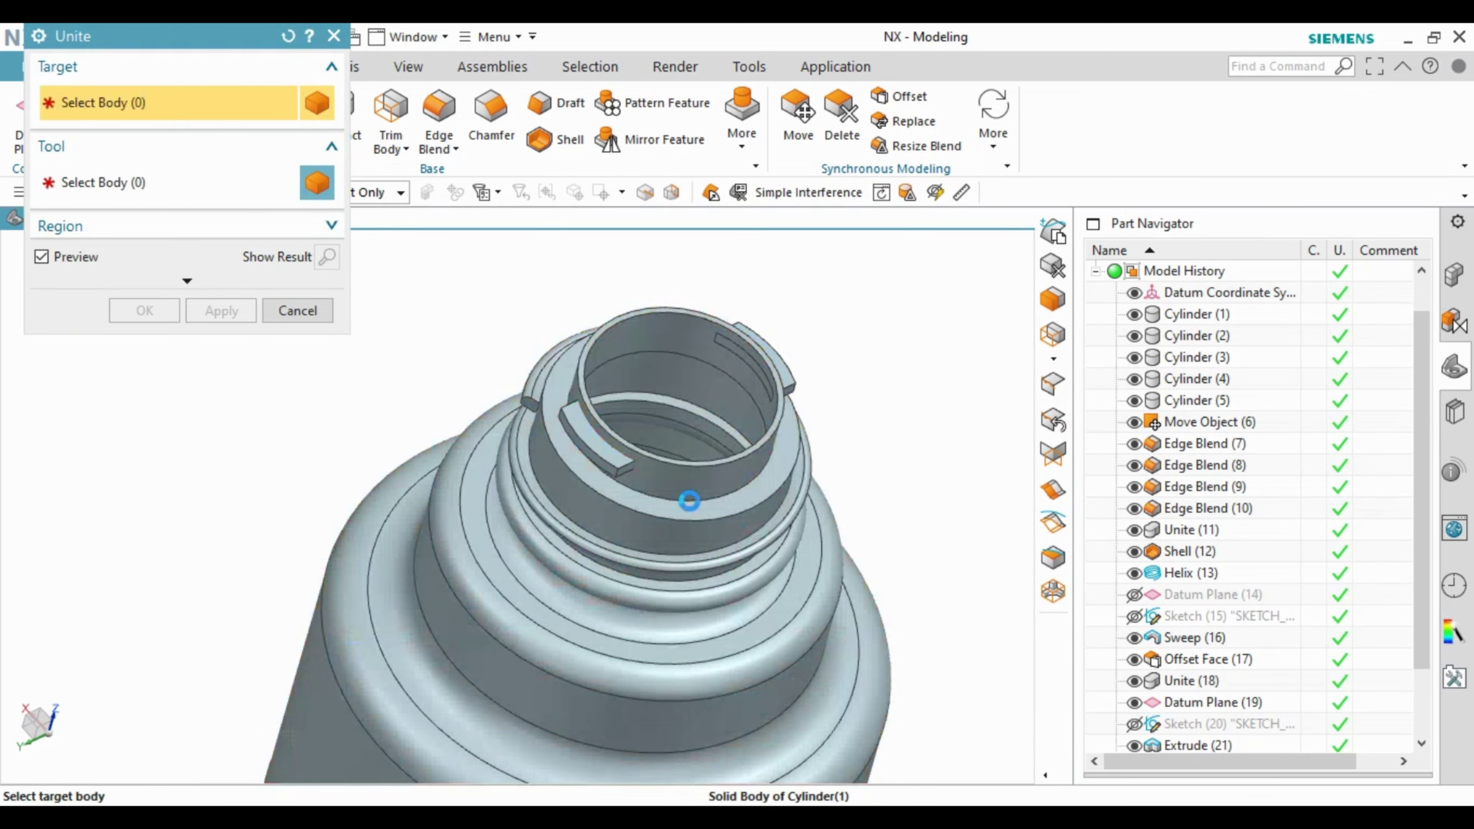
pyautogui.click(691, 500)
pyautogui.click(630, 462)
pyautogui.middleClick(768, 369)
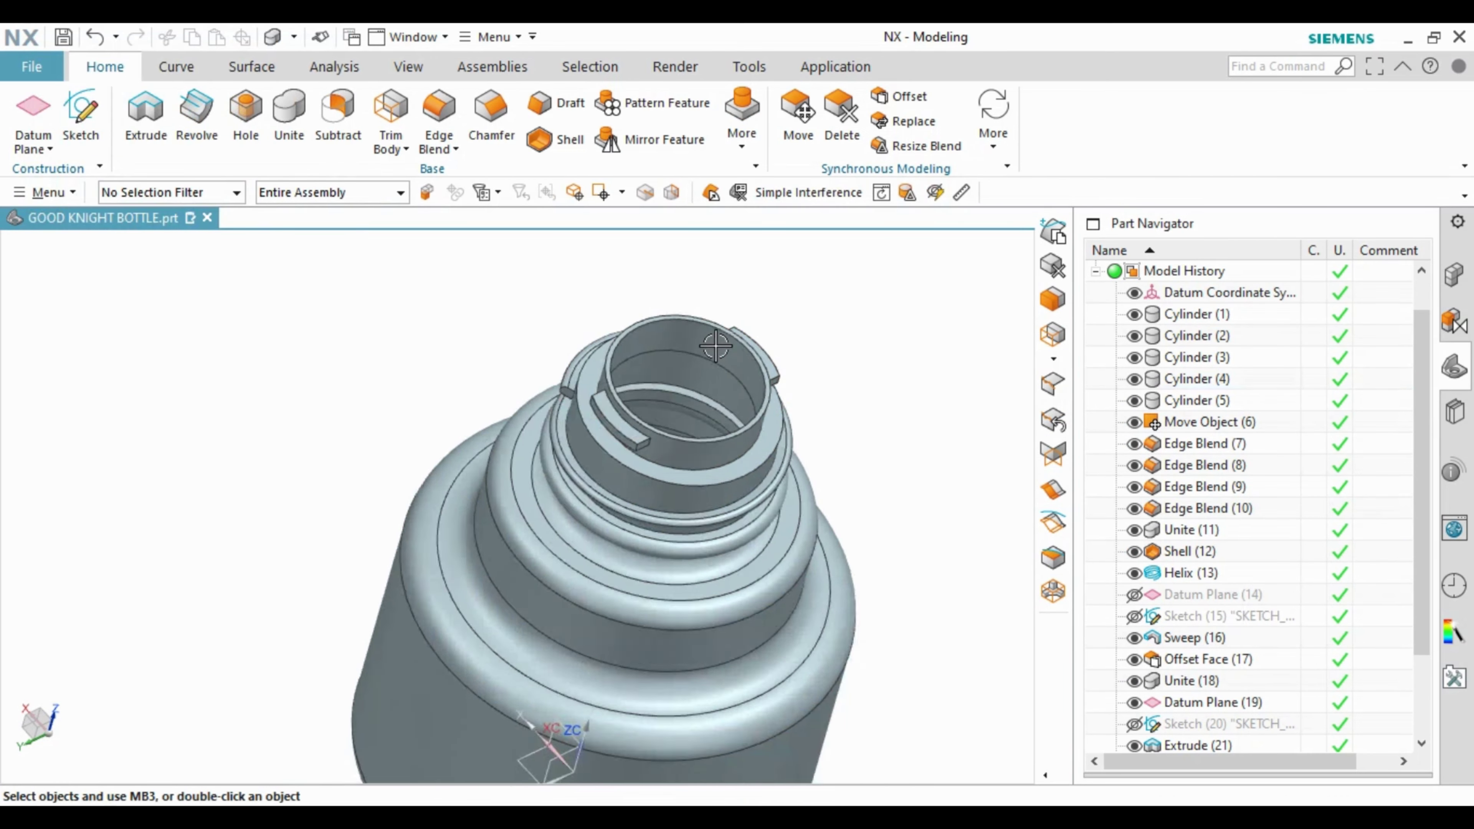
pyautogui.moveTo(768, 368)
pyautogui.mouseDown(button='middle')
pyautogui.moveTo(722, 351)
pyautogui.moveTo(726, 320)
pyautogui.mouseUp(button='middle')
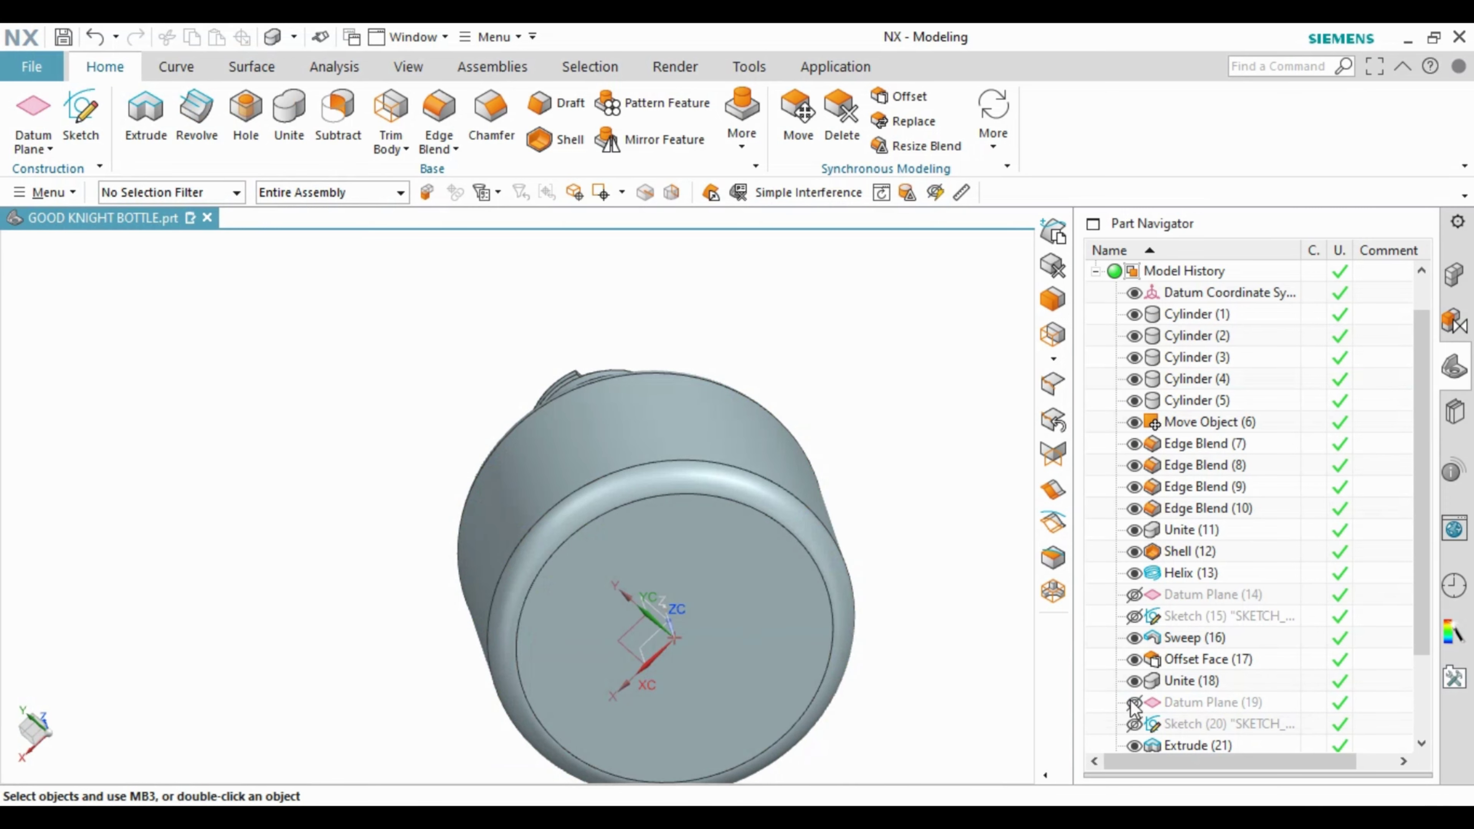
pyautogui.moveTo(696, 557); pyautogui.dragTo(797, 658, button='middle')
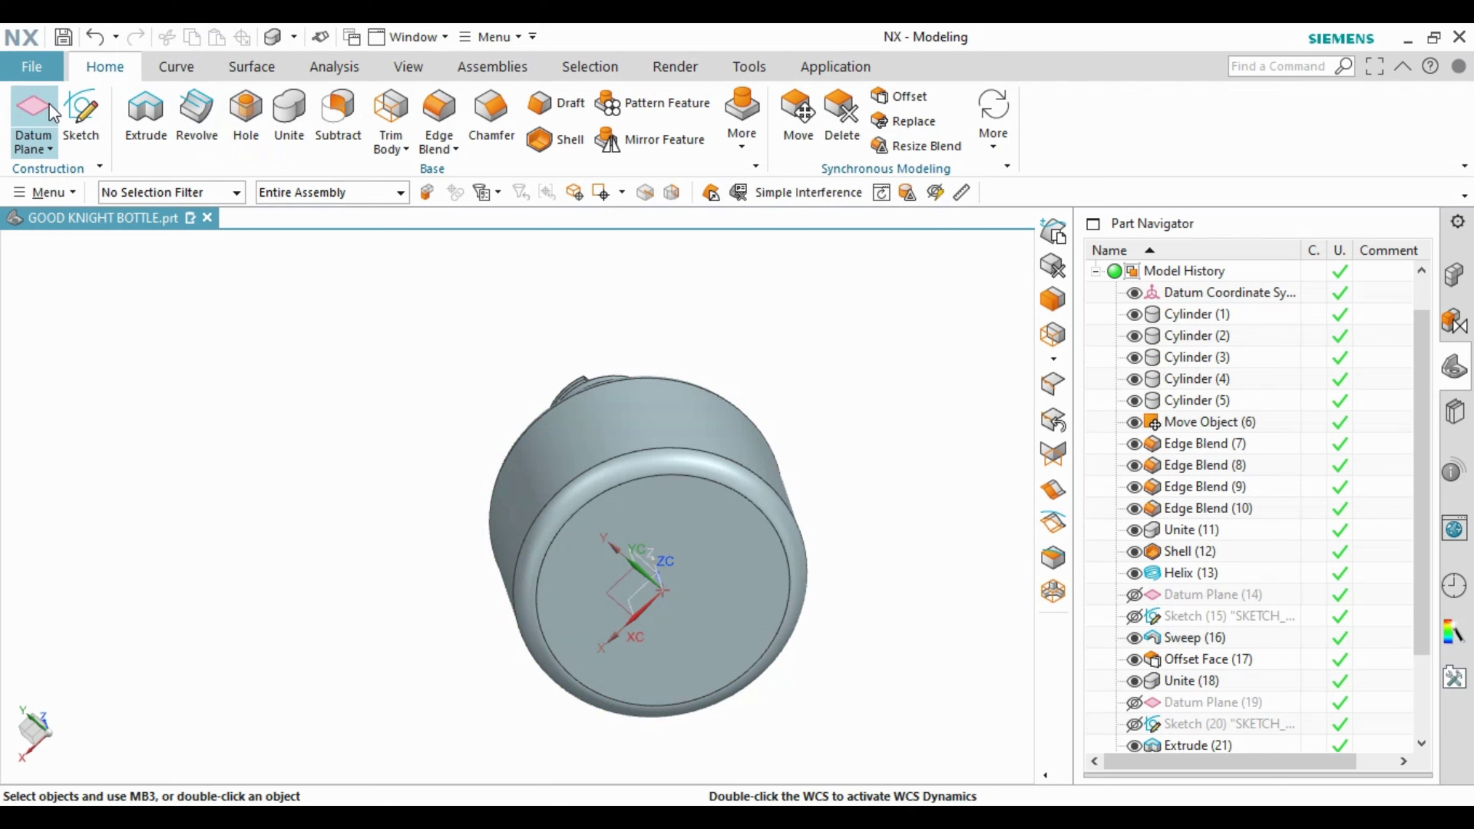
pyautogui.click(80, 113)
# Step: Place a new sketch on the XY datum plane at the bottle base
pyautogui.middleClick(83, 149)
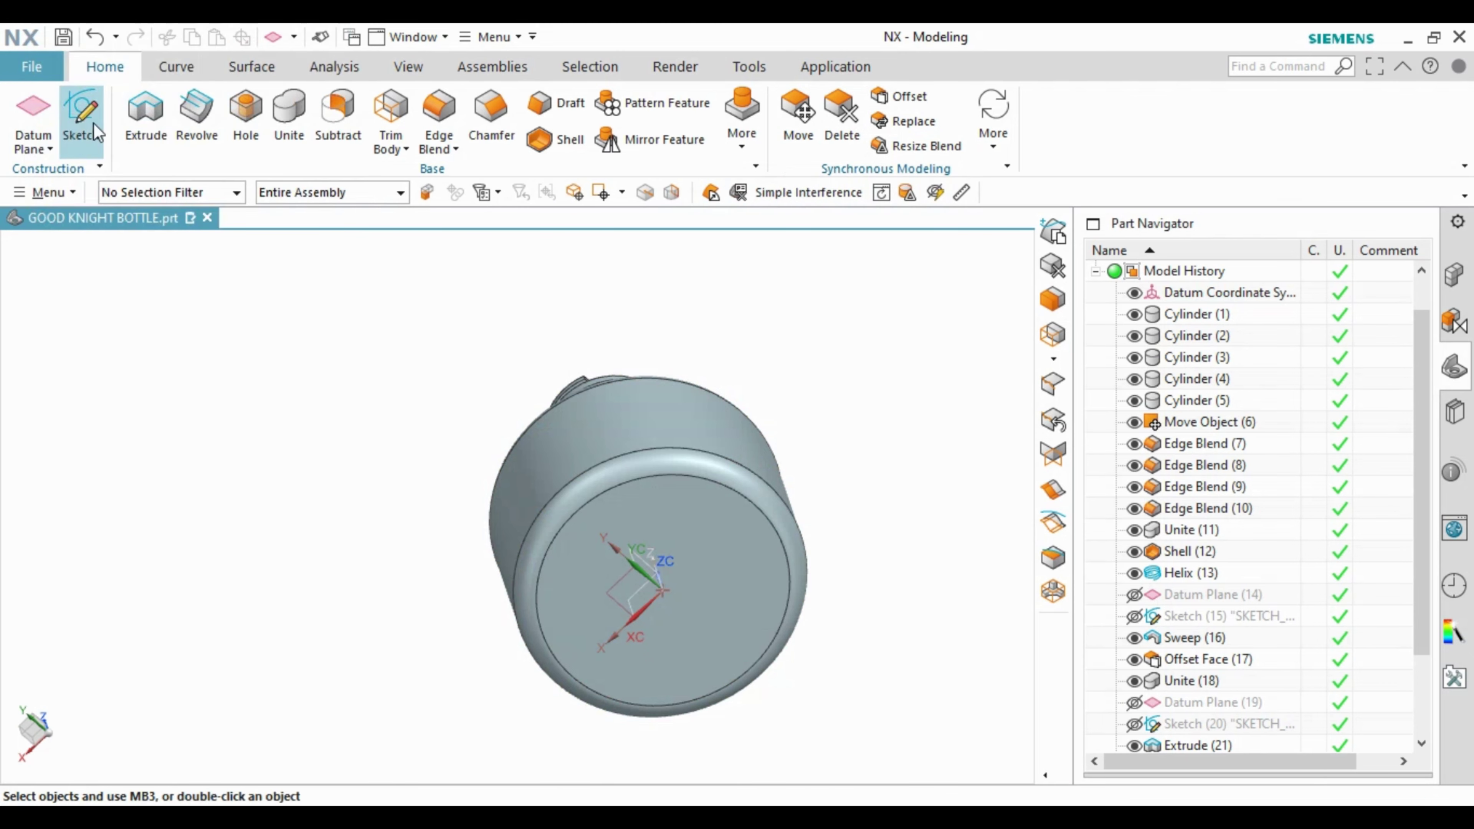
pyautogui.click(650, 607)
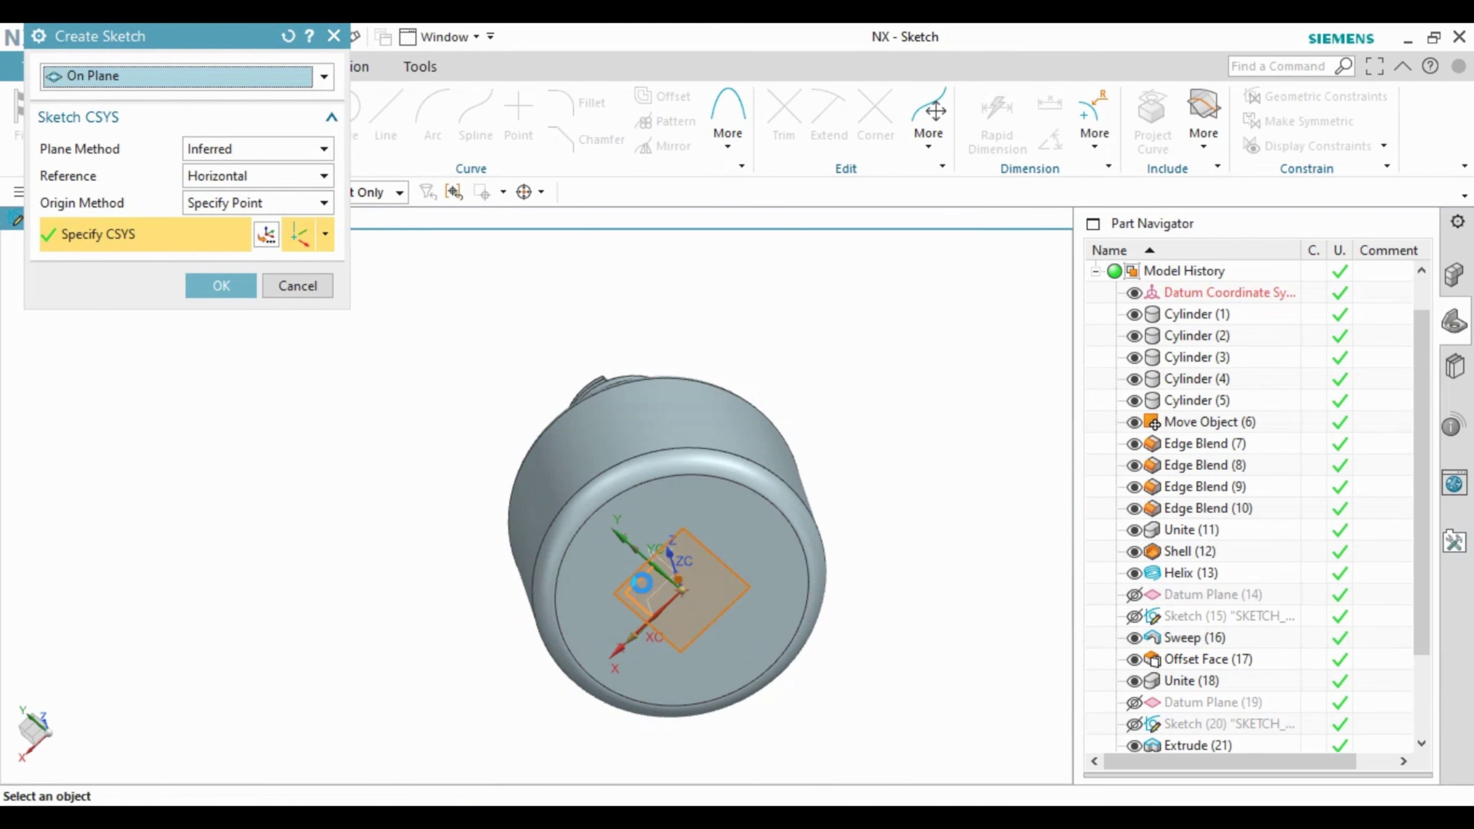
pyautogui.moveTo(650, 607)
pyautogui.mouseDown(button='middle')
pyautogui.moveTo(760, 493)
pyautogui.moveTo(616, 402)
pyautogui.mouseUp(button='middle')
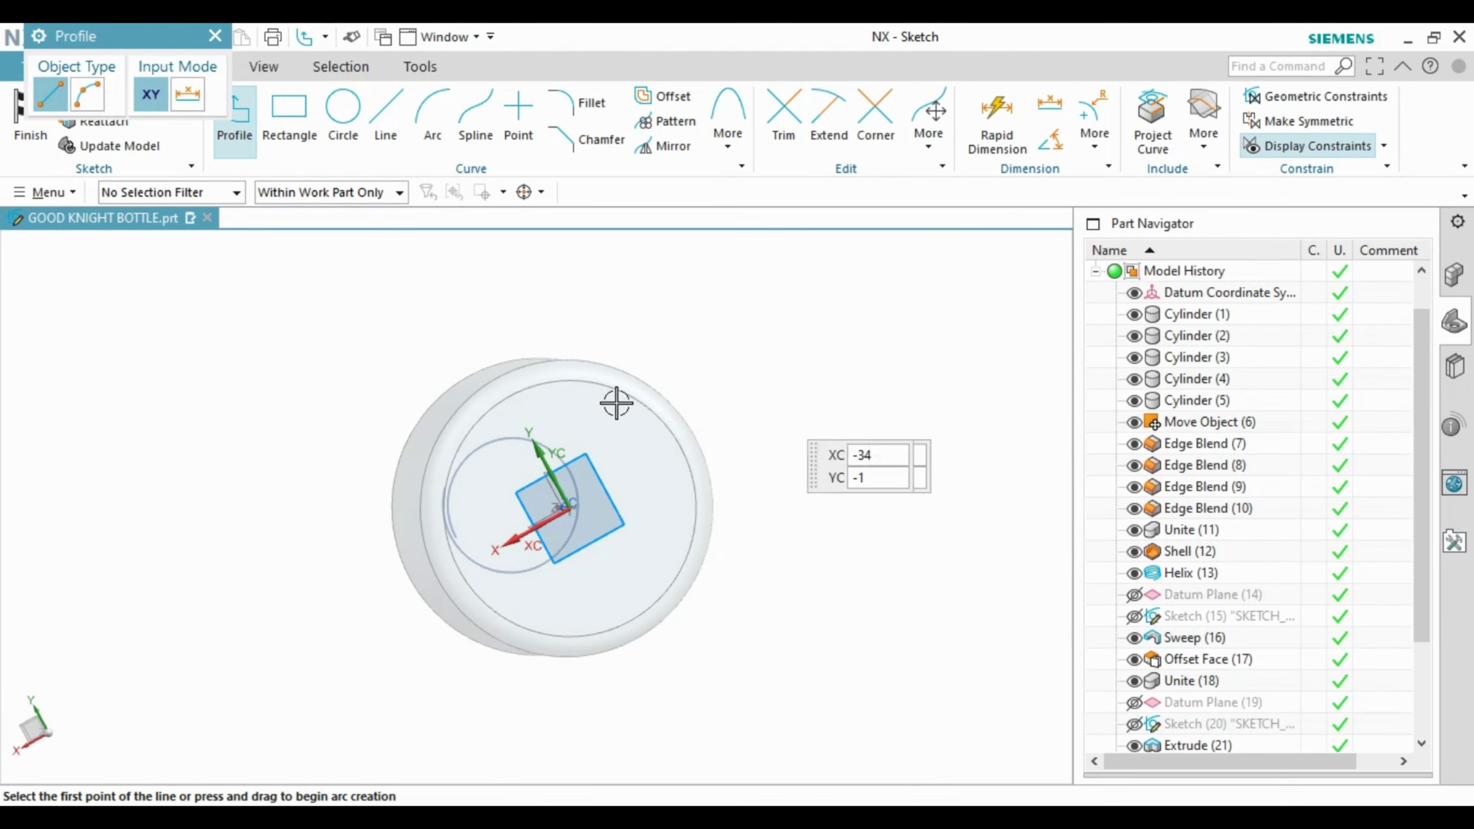
pyautogui.press('F8')
# Step: Draw a 13 mm circle centred on the sketch origin, redoing an over-constrained first attempt
pyautogui.press('o')
pyautogui.click(535, 505)
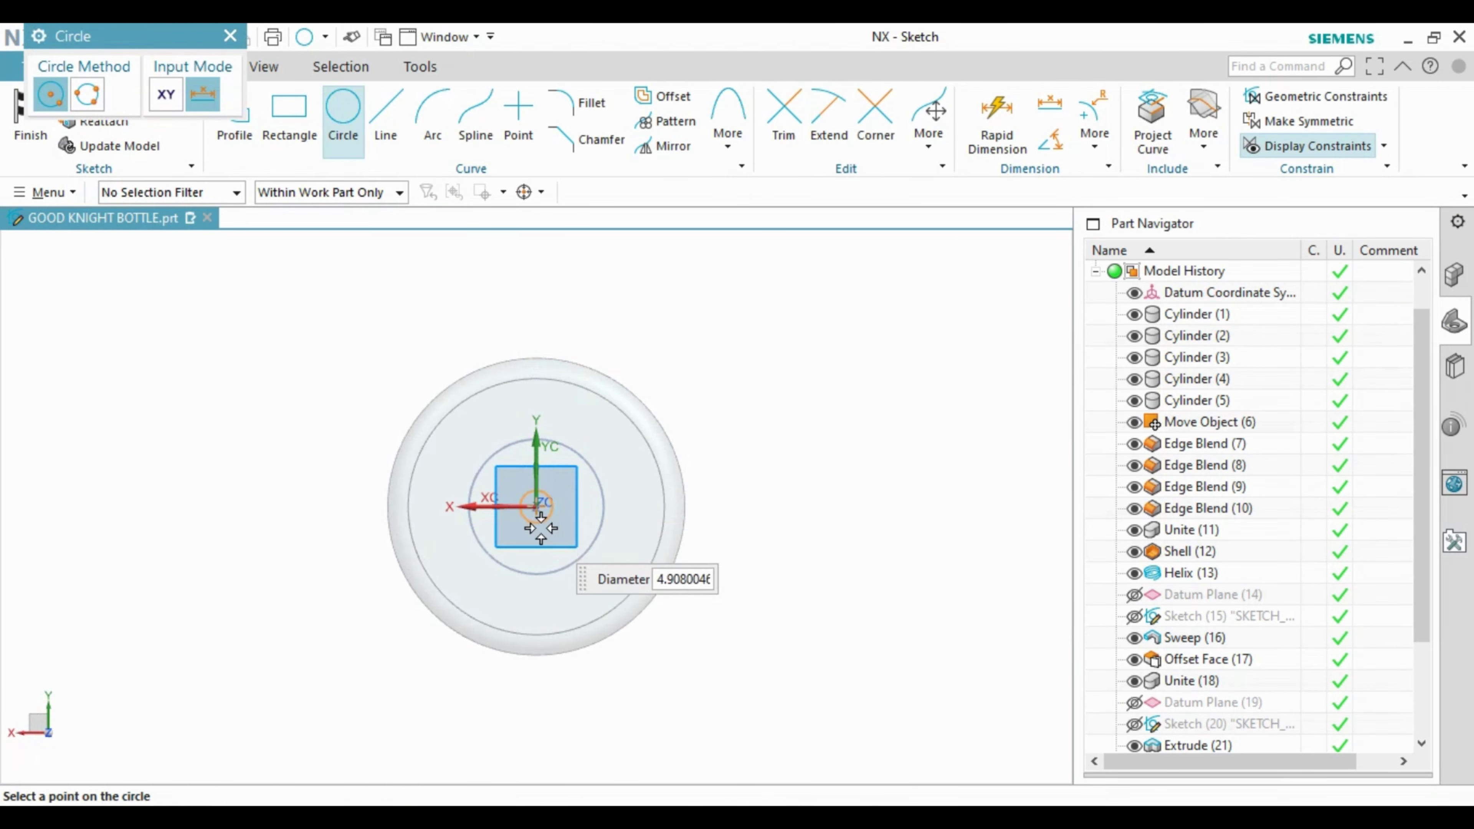
pyautogui.scroll(2, 537, 526)
pyautogui.press('Return')
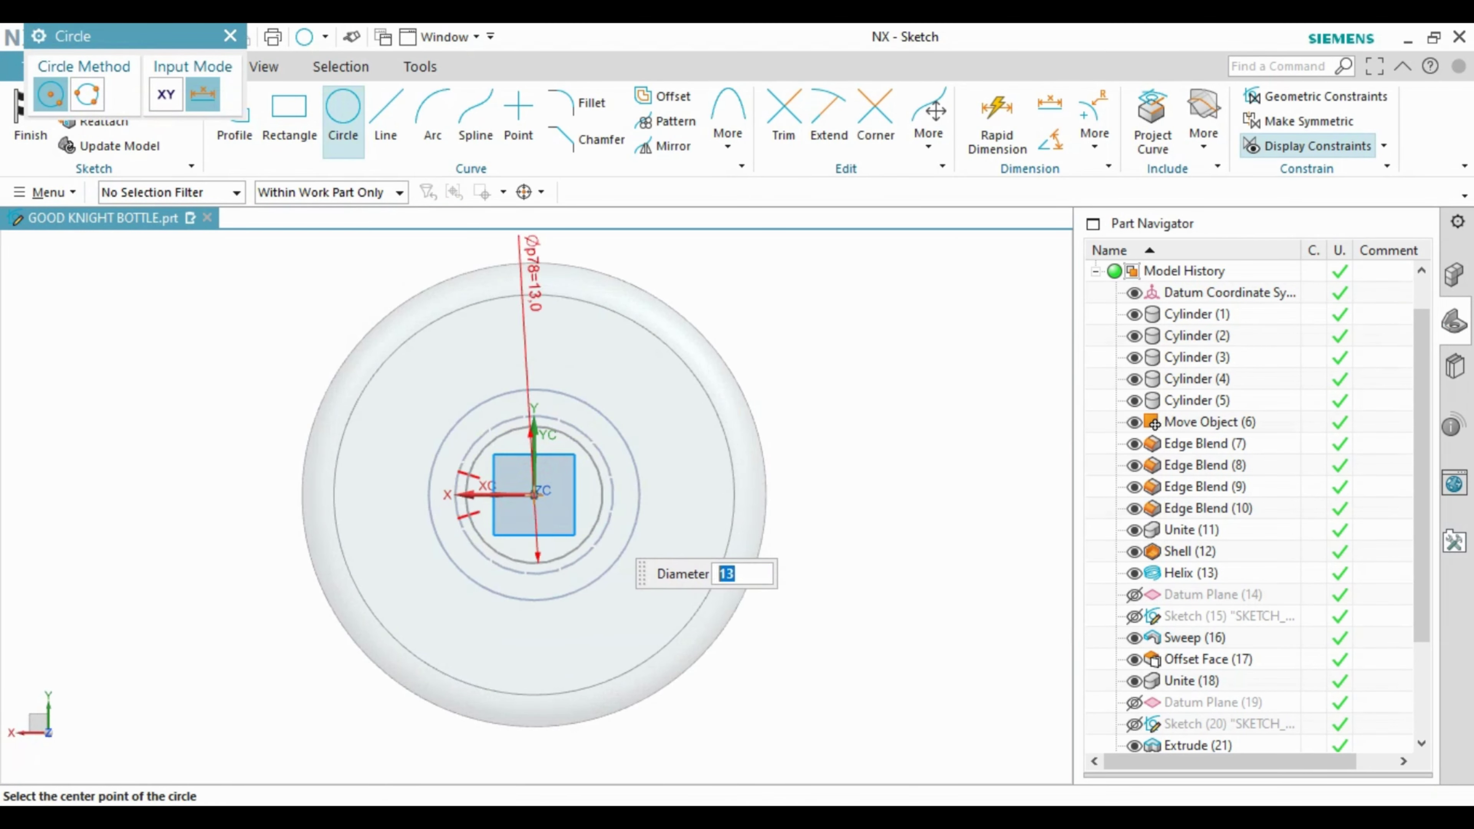
pyautogui.press('Escape')
pyautogui.hotkey('ctrl', 'z')
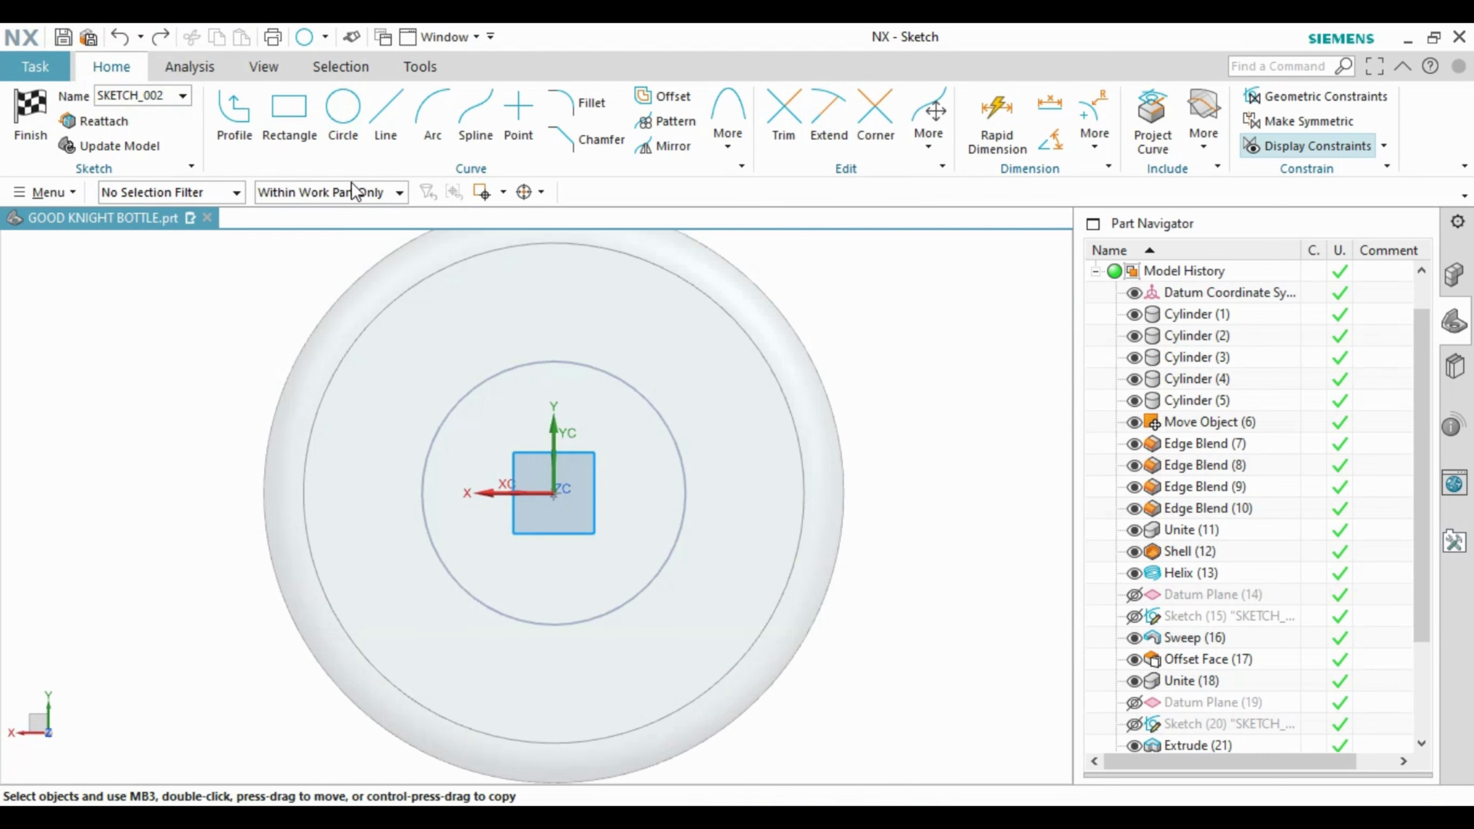
pyautogui.click(359, 122)
pyautogui.moveTo(609, 484); pyautogui.dragTo(701, 293, button='middle')
pyautogui.click(651, 314)
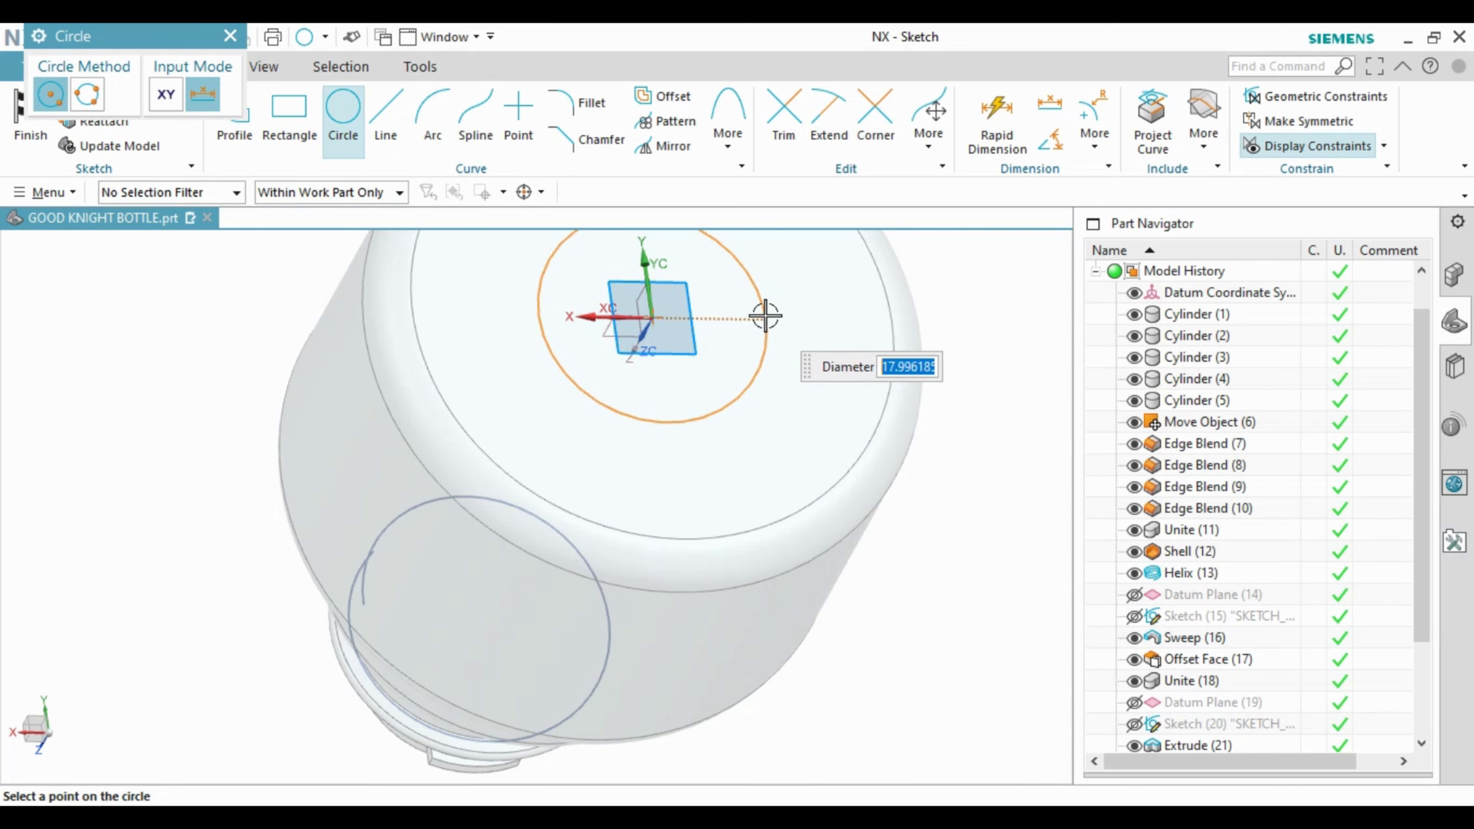
pyautogui.press('Return')
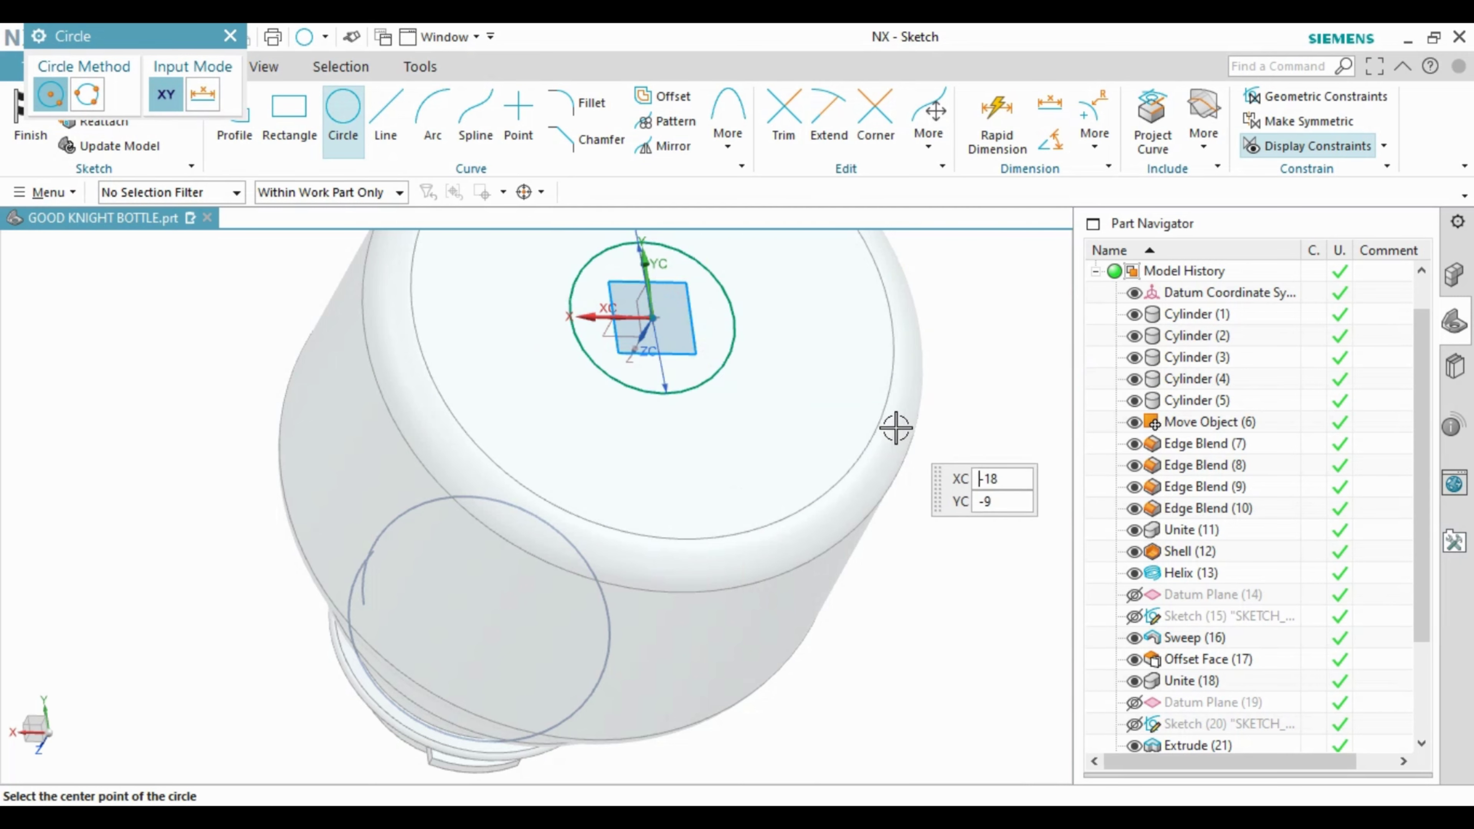
pyautogui.moveTo(892, 425)
pyautogui.mouseDown(button='middle')
pyautogui.moveTo(756, 459)
pyautogui.moveTo(704, 373)
pyautogui.mouseUp(button='middle')
# Step: Draw a centre-point rectangle at the origin, 41 mm wide
pyautogui.click(286, 119)
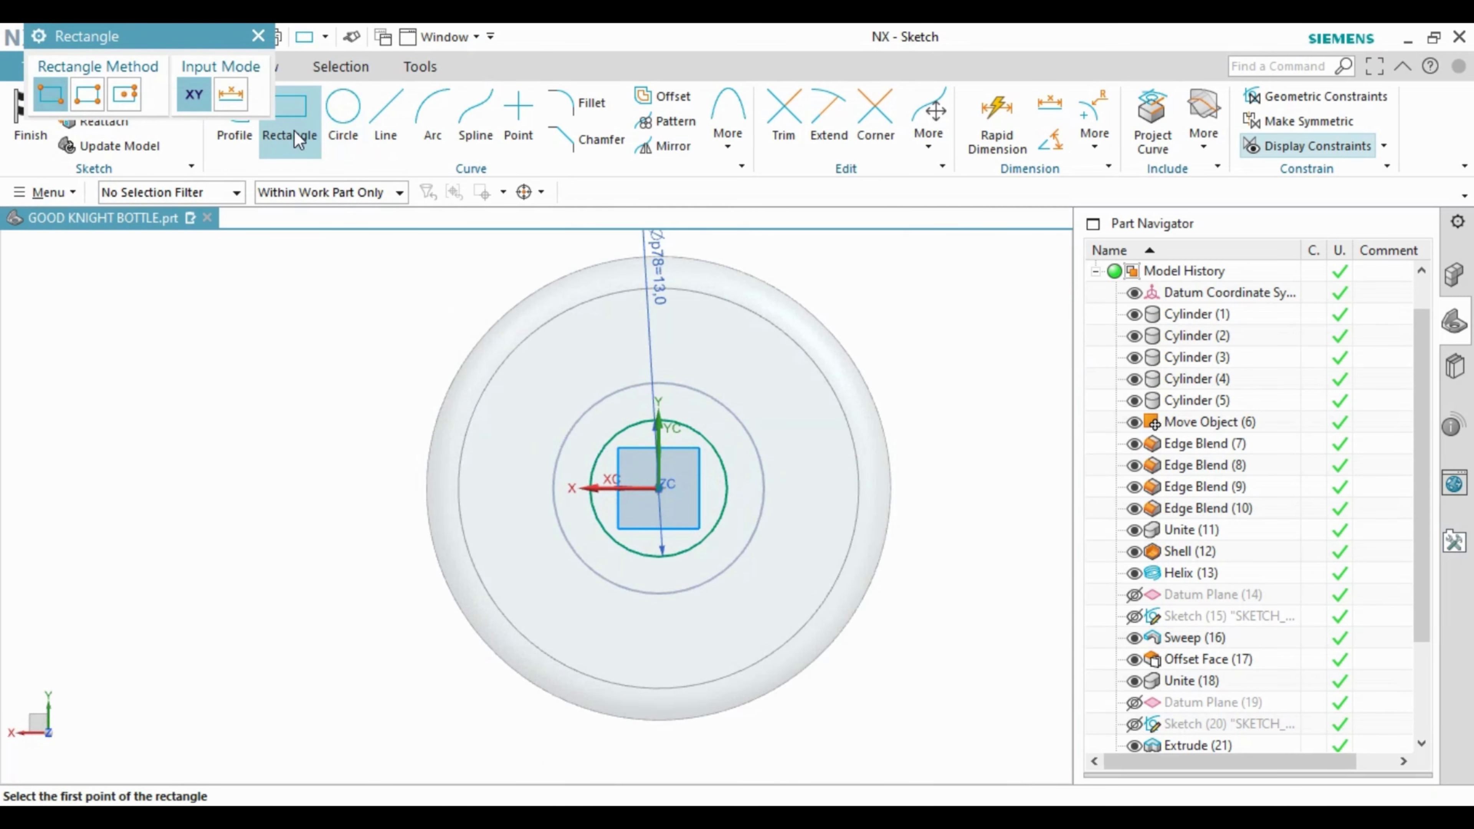
pyautogui.moveTo(649, 511)
pyautogui.mouseDown(button='middle')
pyautogui.moveTo(673, 473)
pyautogui.moveTo(381, 256)
pyautogui.mouseUp(button='middle')
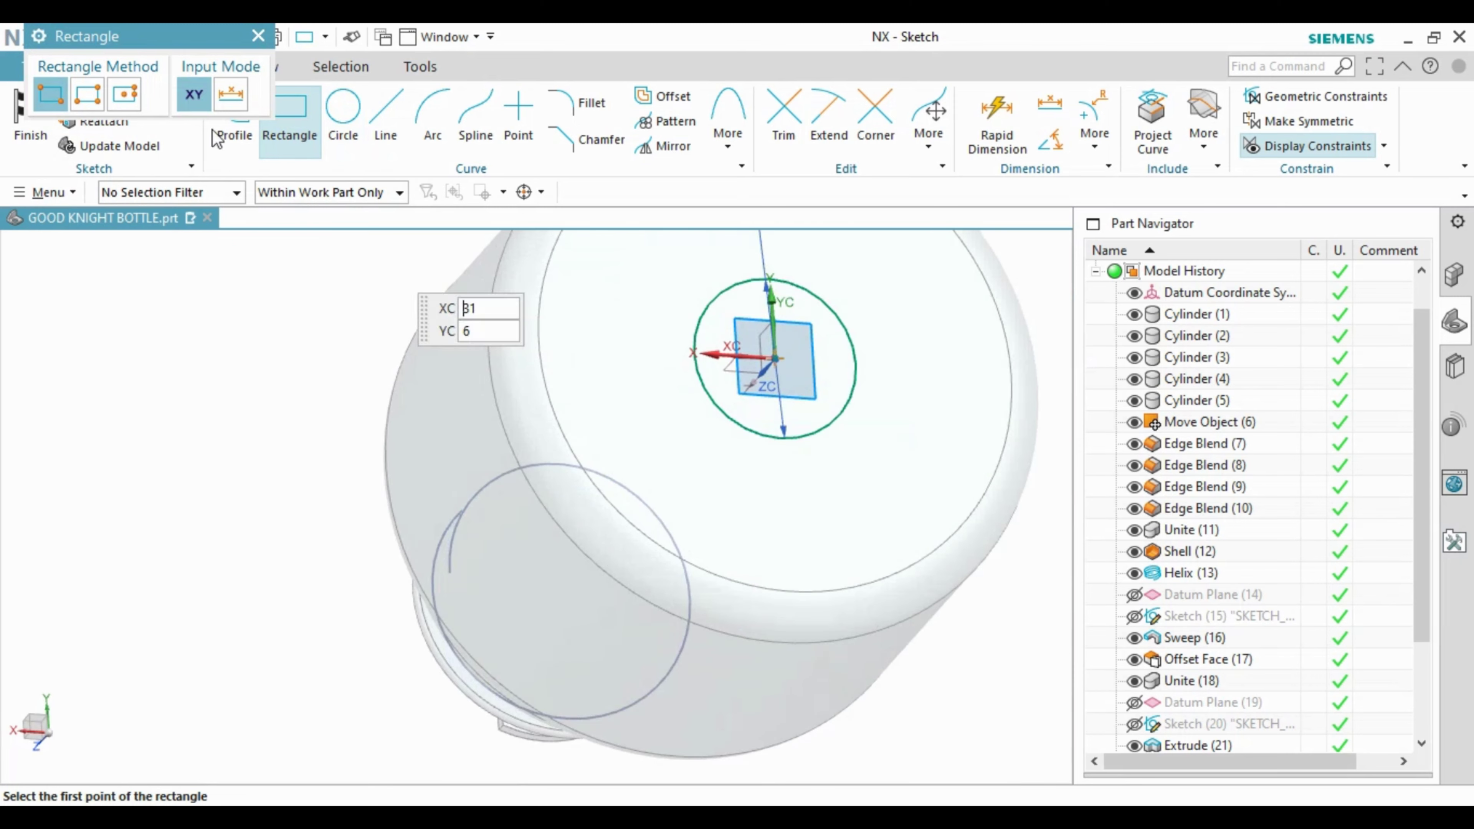
pyautogui.click(134, 98)
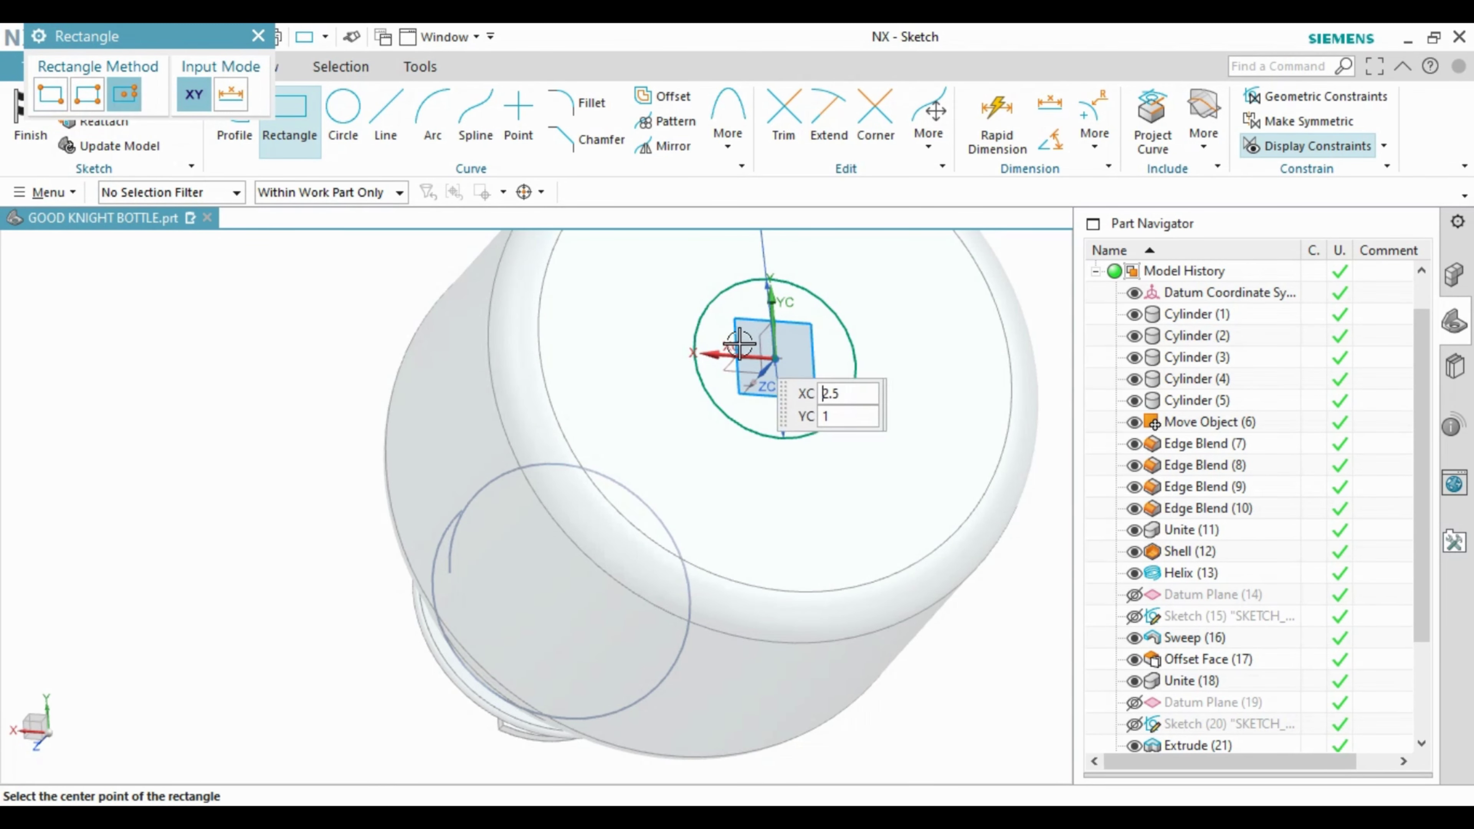
pyautogui.click(775, 357)
pyautogui.press('F8')
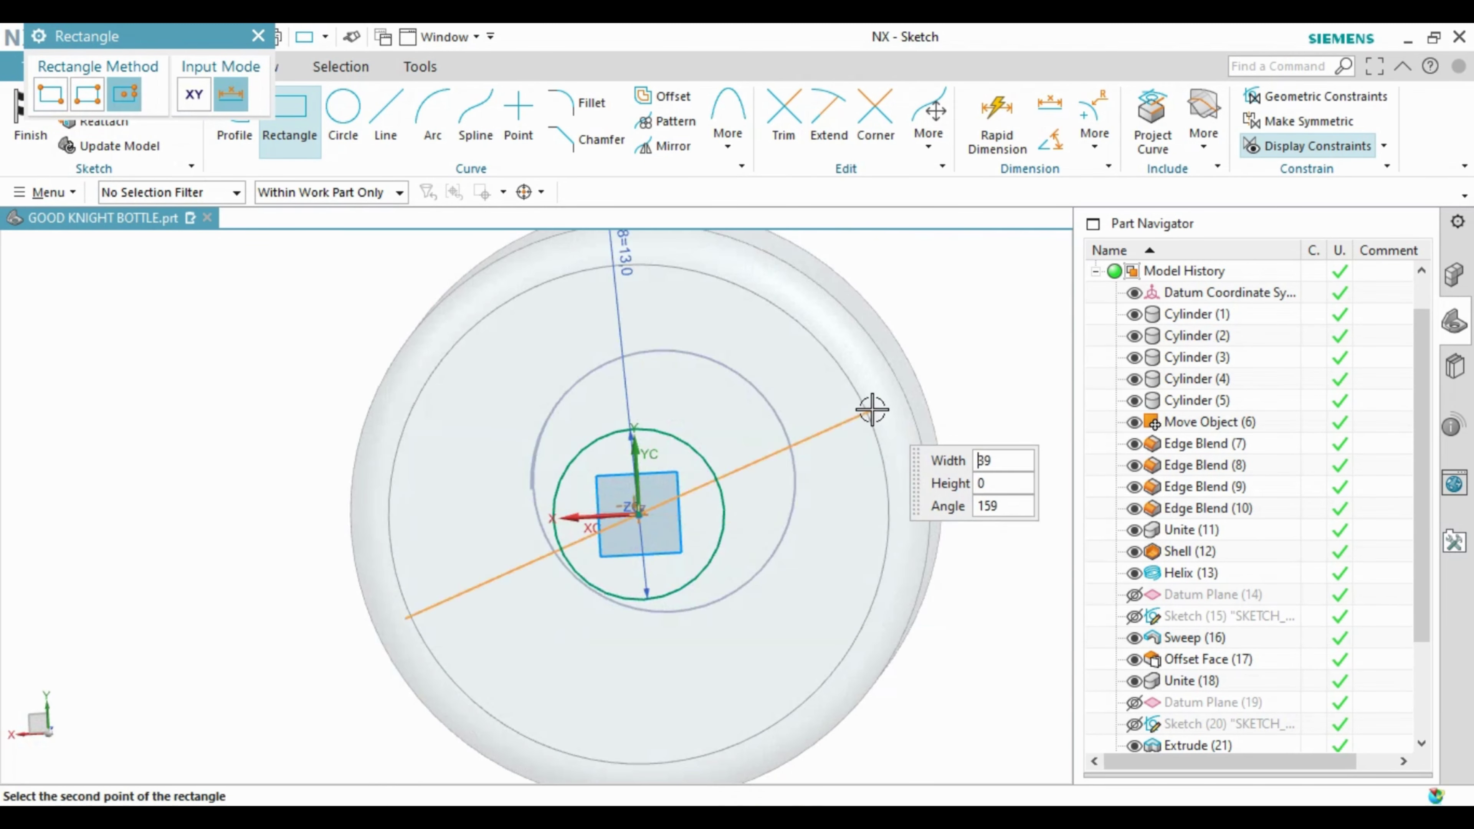
pyautogui.scroll(1, 888, 497)
pyautogui.scroll(1, 847, 488)
pyautogui.scroll(1, 941, 485)
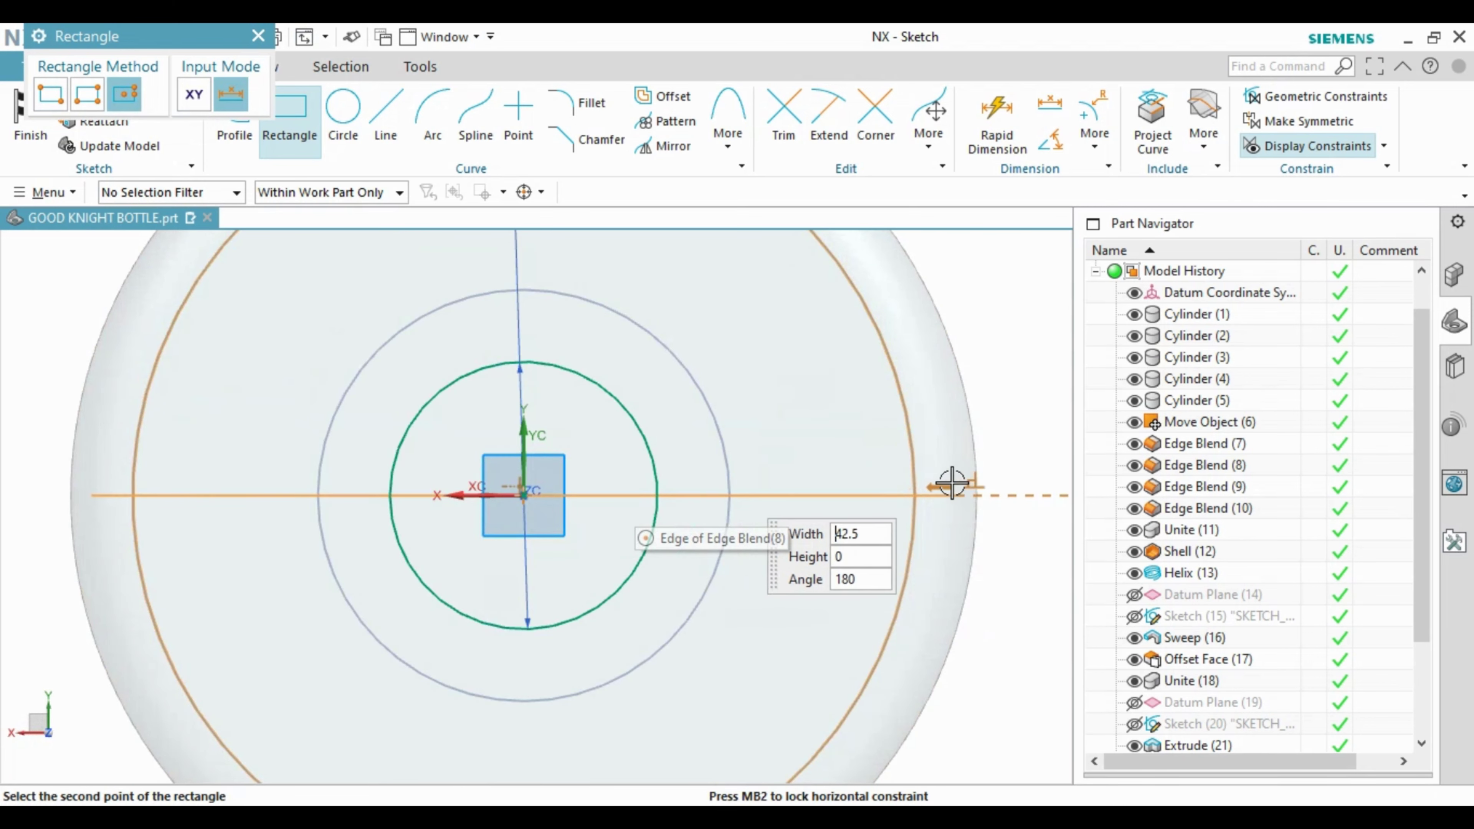
pyautogui.click(946, 556)
pyautogui.press('Escape')
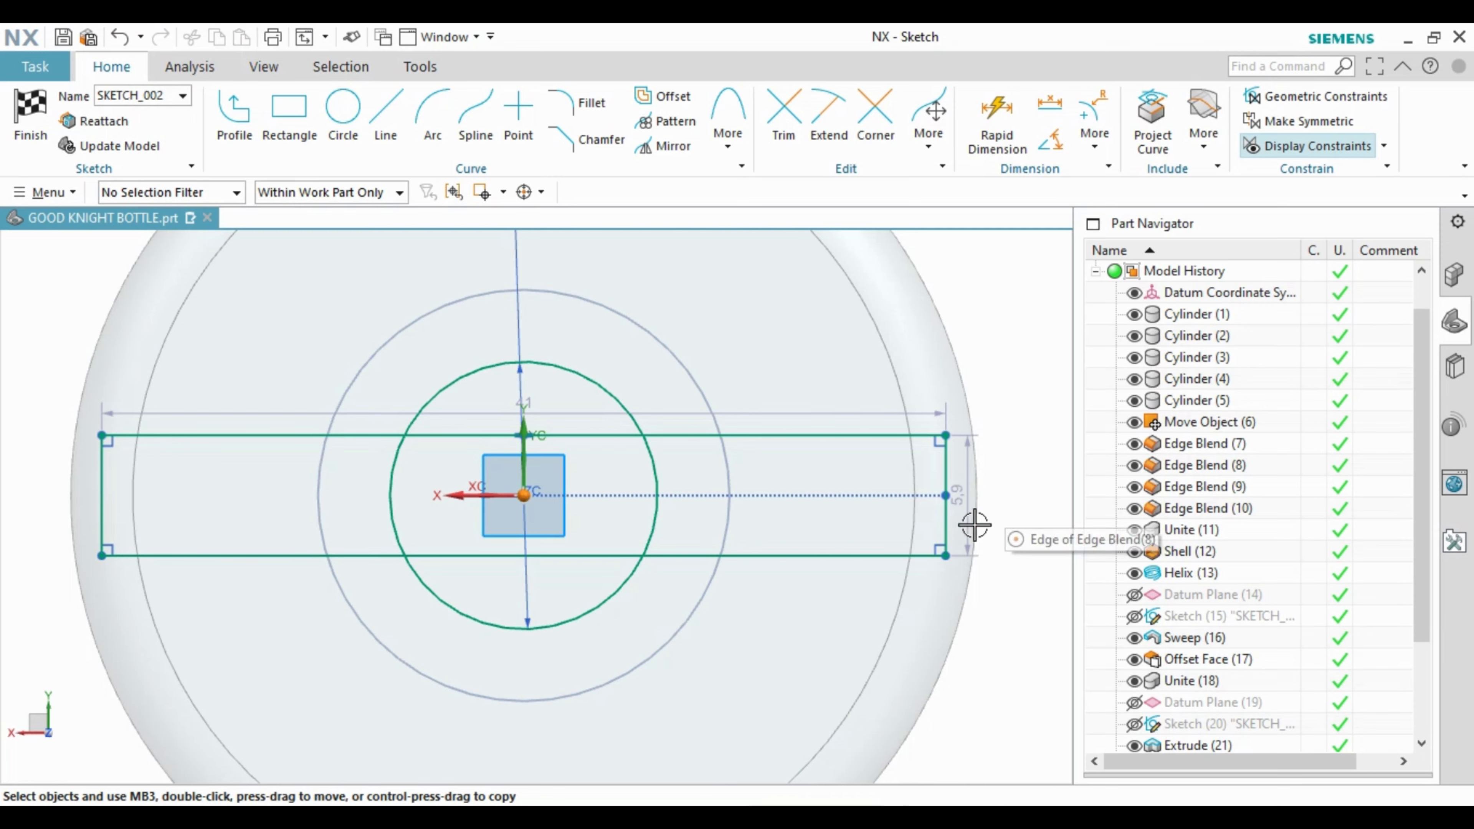
# Step: Set the rectangle's height dimension to 8
pyautogui.scroll(2, 974, 524)
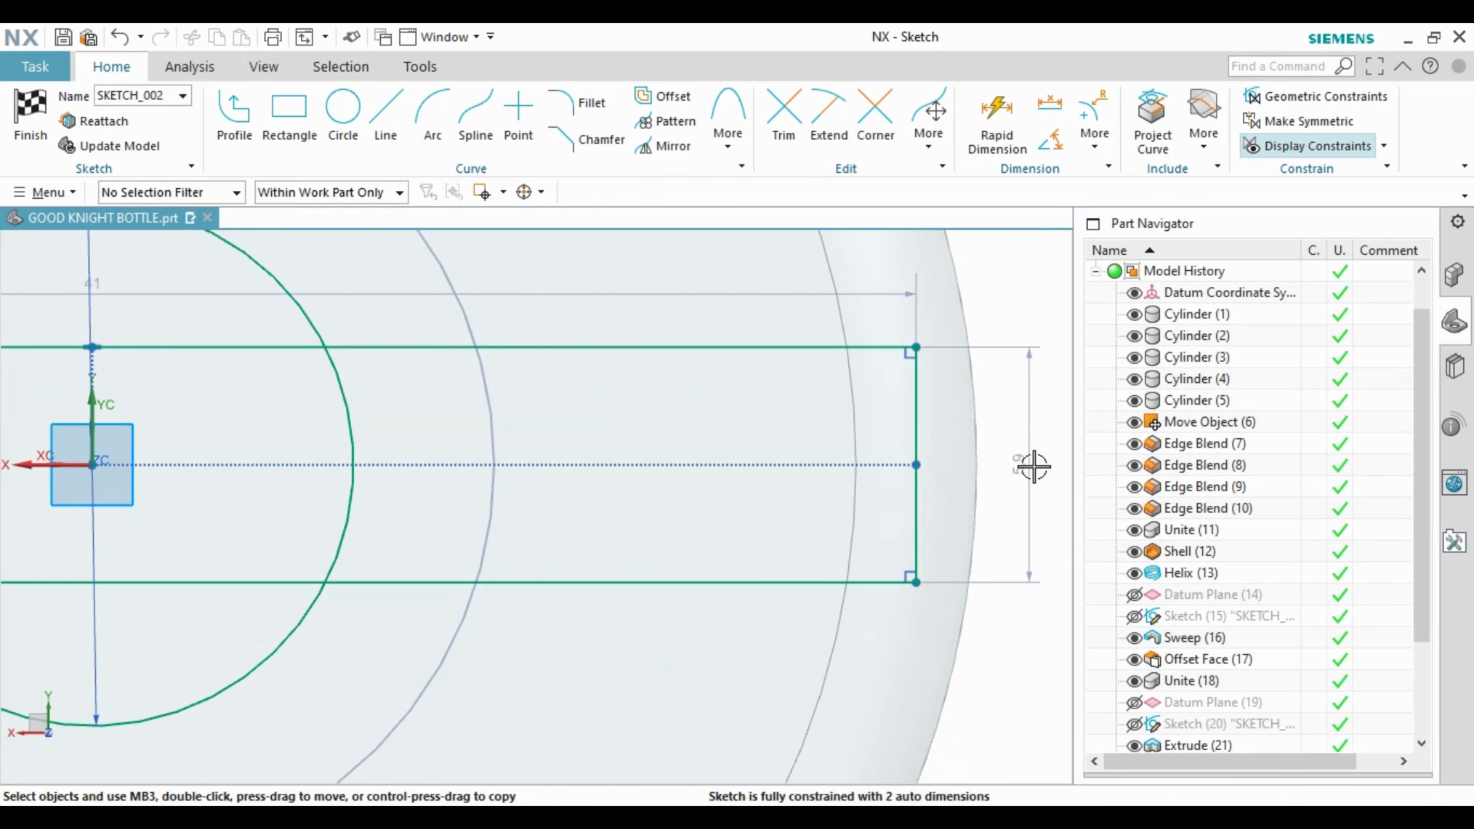
pyautogui.middleClick(1064, 450)
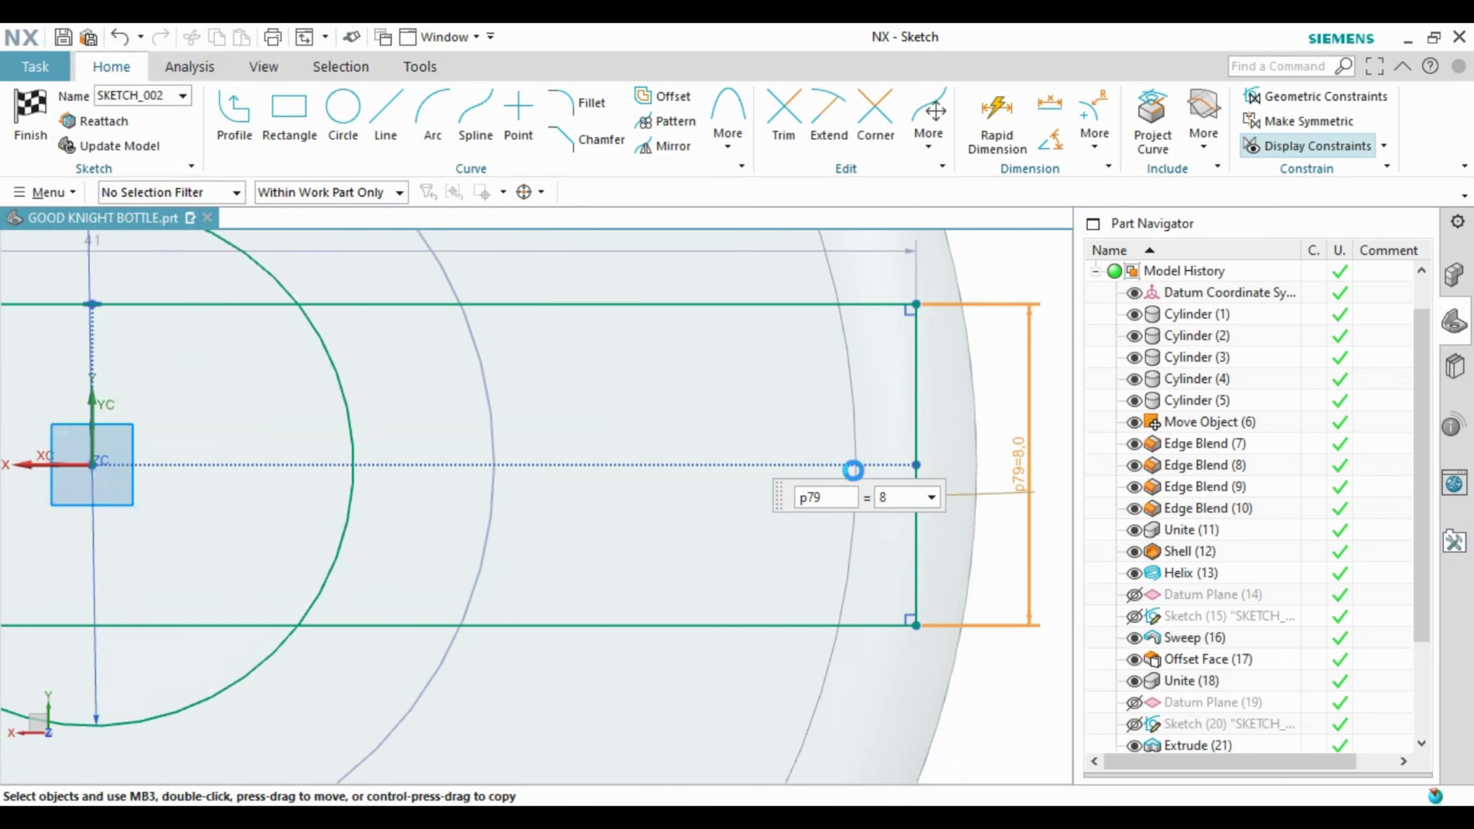
pyautogui.scroll(-3, 849, 461)
pyautogui.scroll(2, 648, 346)
# Step: Draw a 36 diameter circle centred on the existing circle's centre
pyautogui.click(358, 133)
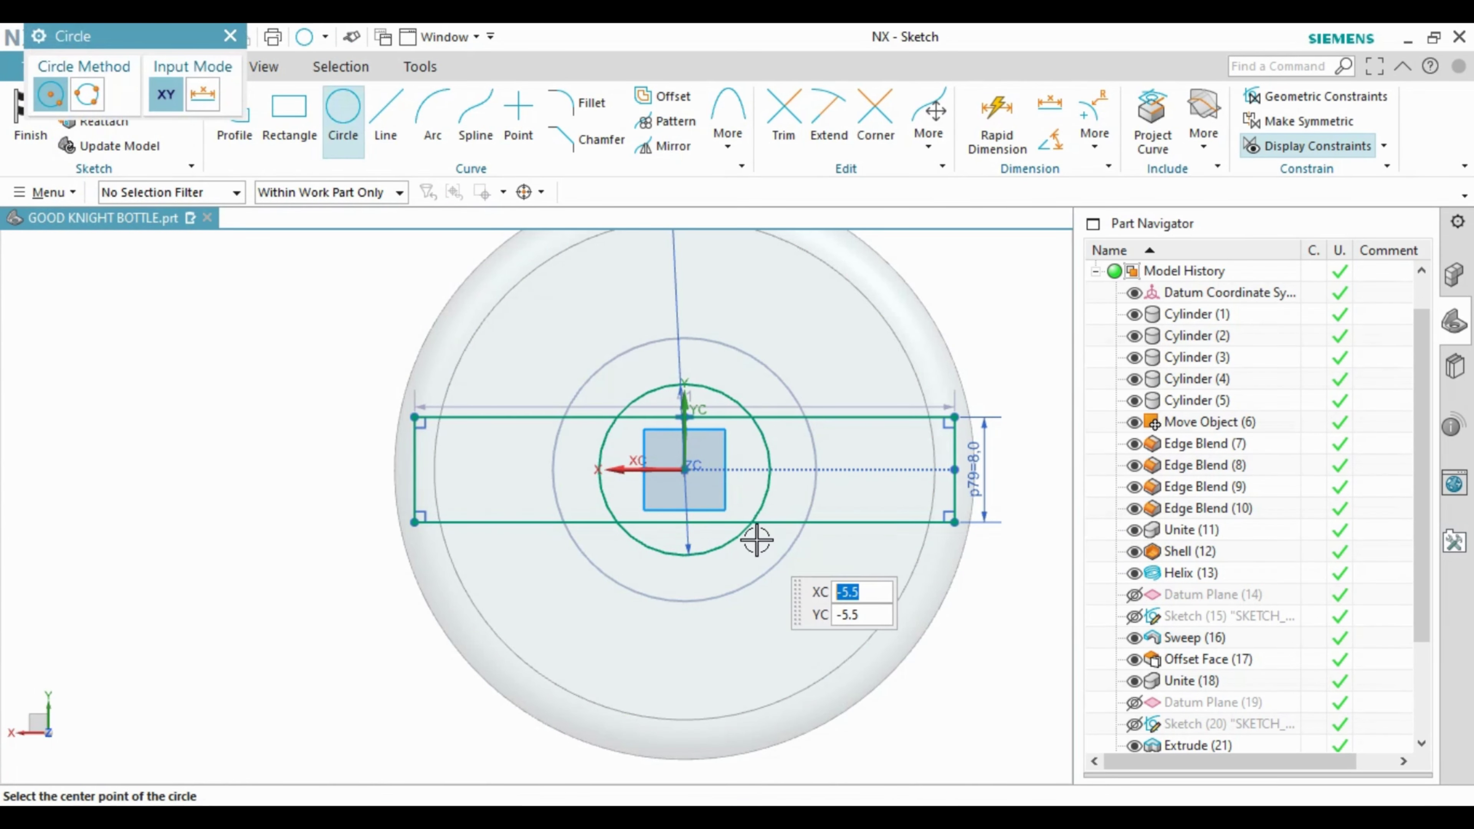
pyautogui.moveTo(753, 536); pyautogui.dragTo(783, 459, button='middle')
pyautogui.click(800, 337)
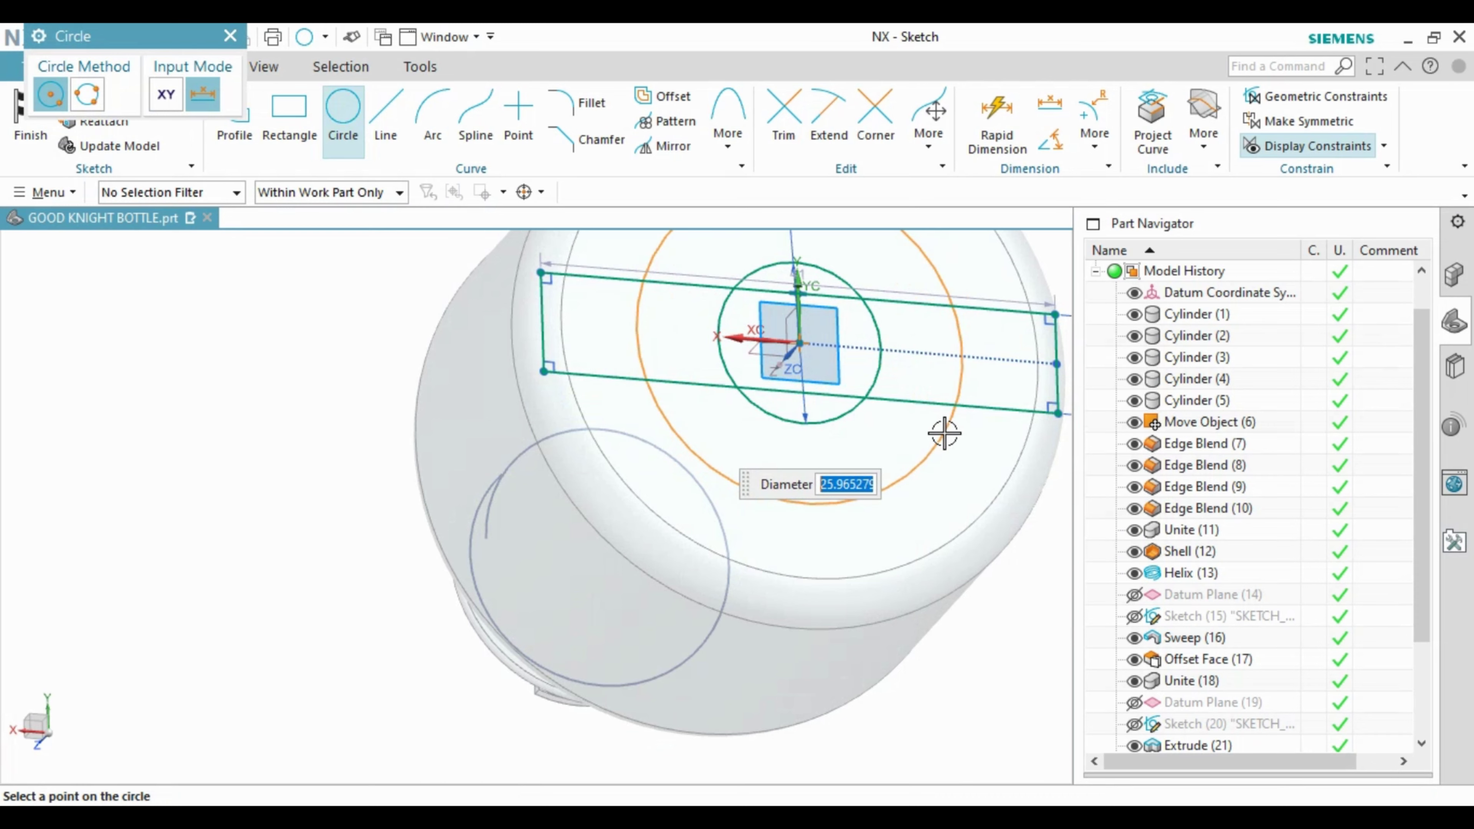
pyautogui.write('6')
pyautogui.press('Return')
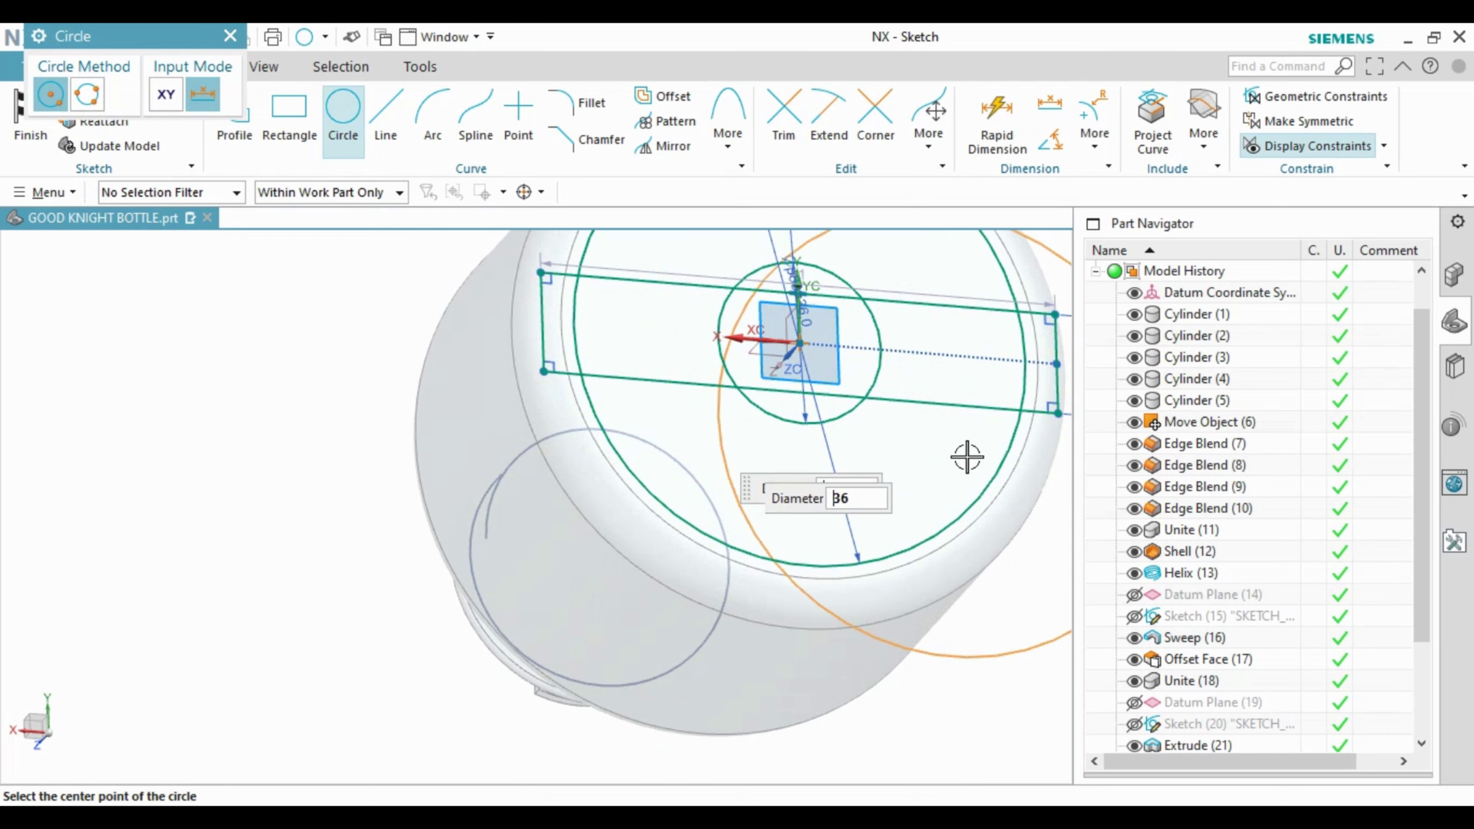
pyautogui.press('Escape')
pyautogui.hotkey('shift', 'F8')
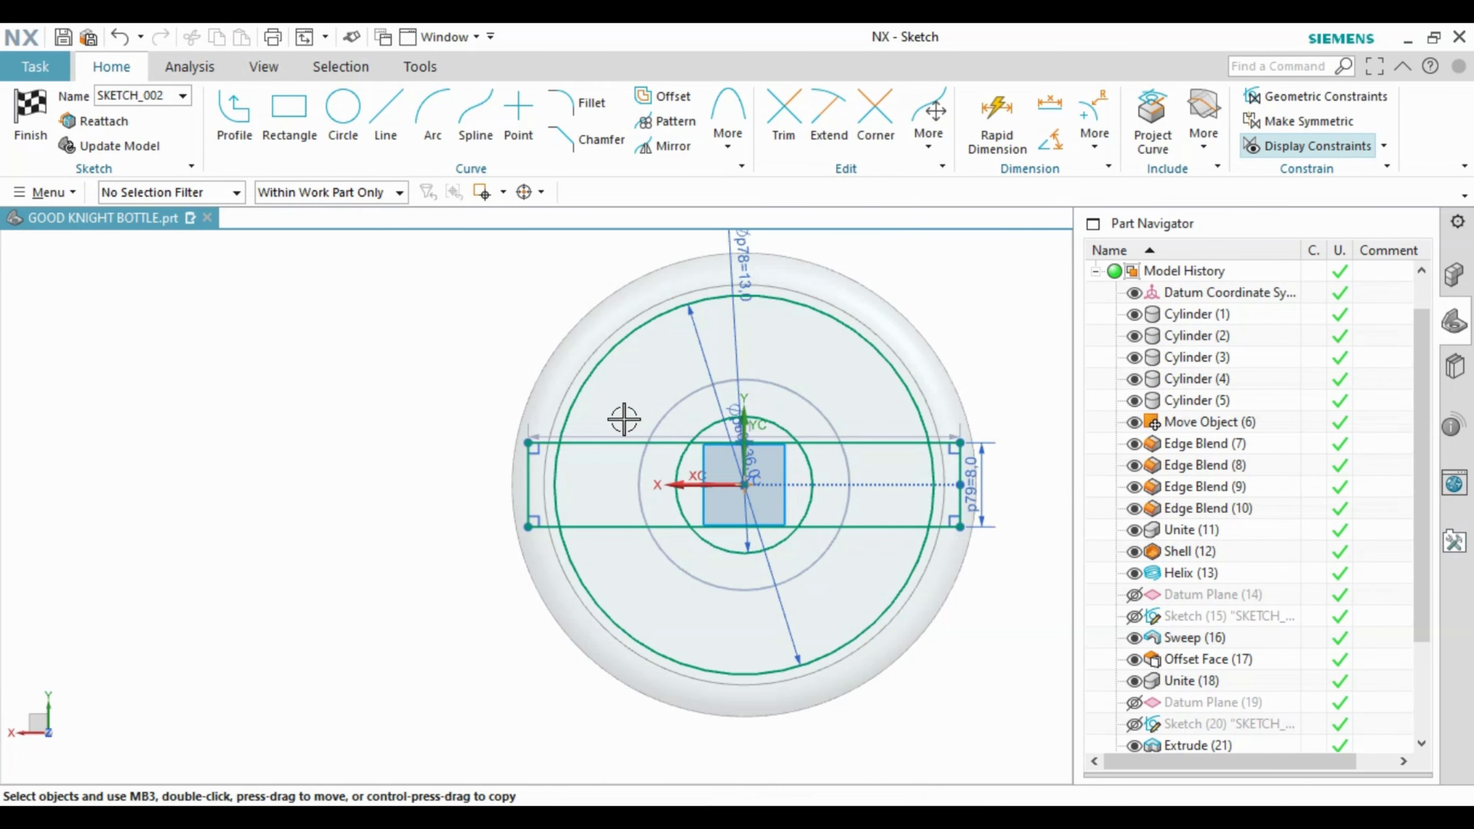
pyautogui.moveTo(624, 418); pyautogui.dragTo(634, 383, button='middle')
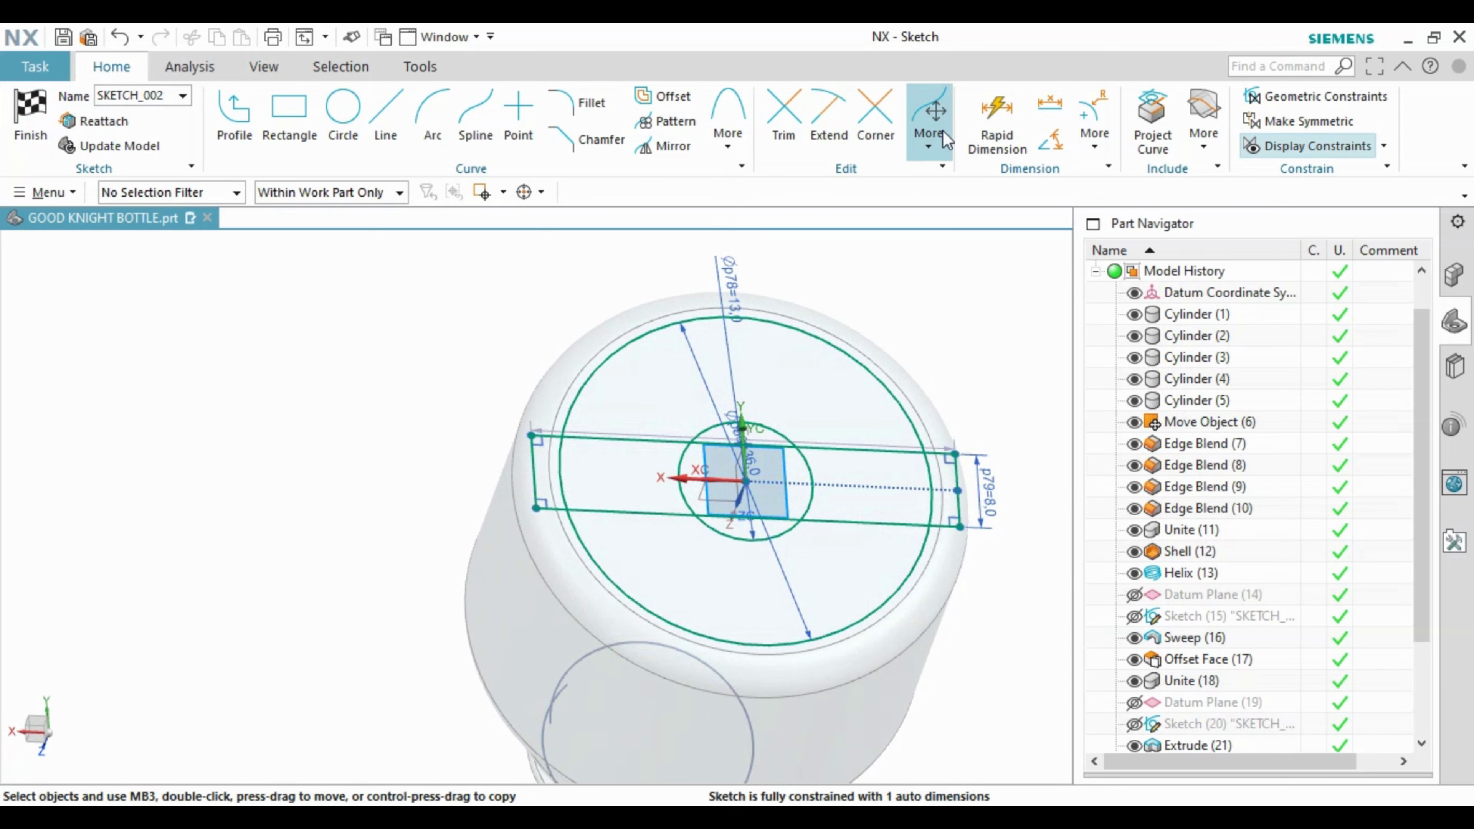
# Step: Quick Trim the excess arcs and rectangle lines into one slot outline and finish the sketch
pyautogui.click(790, 114)
pyautogui.scroll(1, 557, 436)
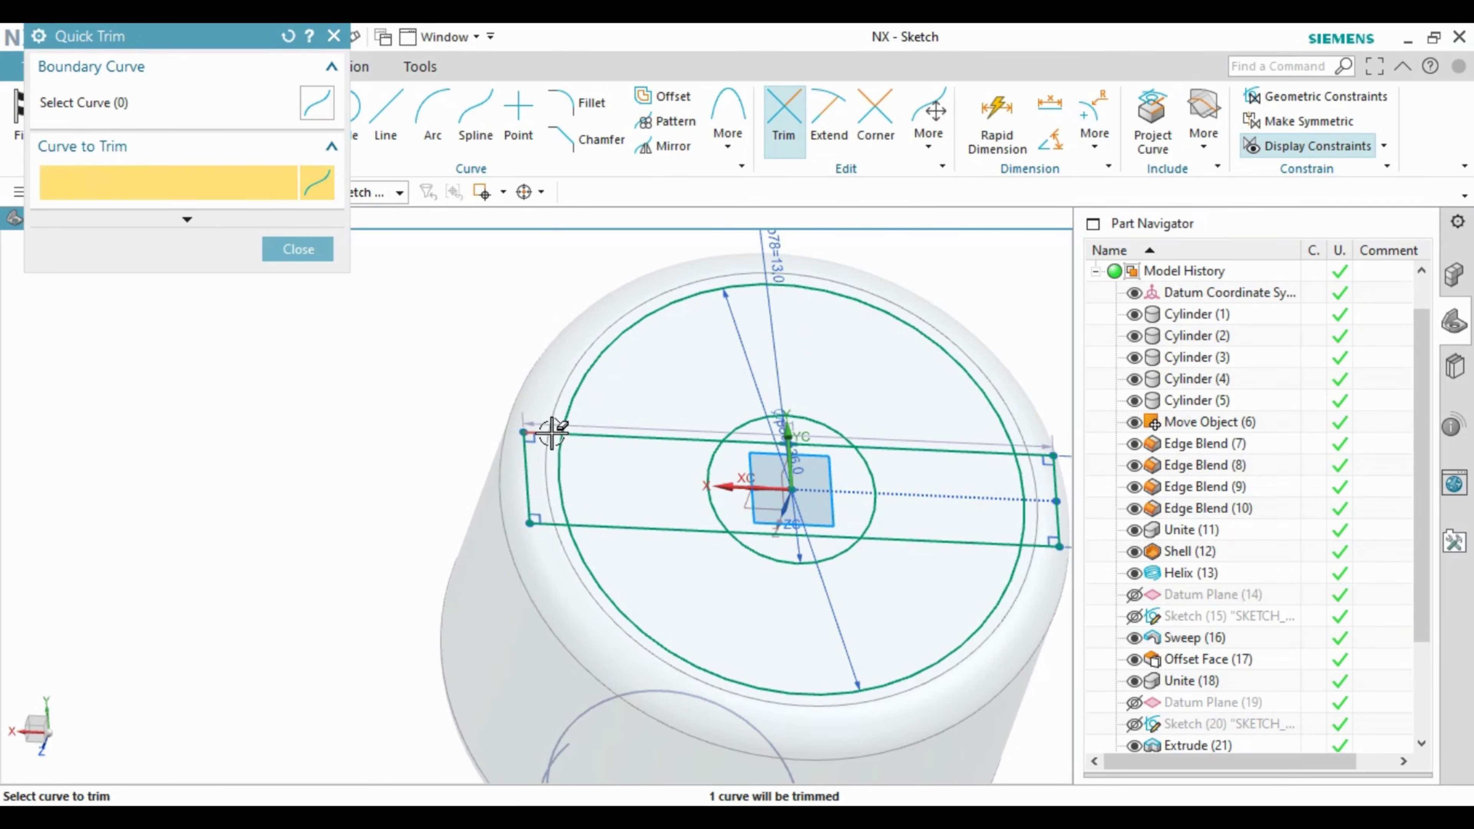
pyautogui.click(612, 601)
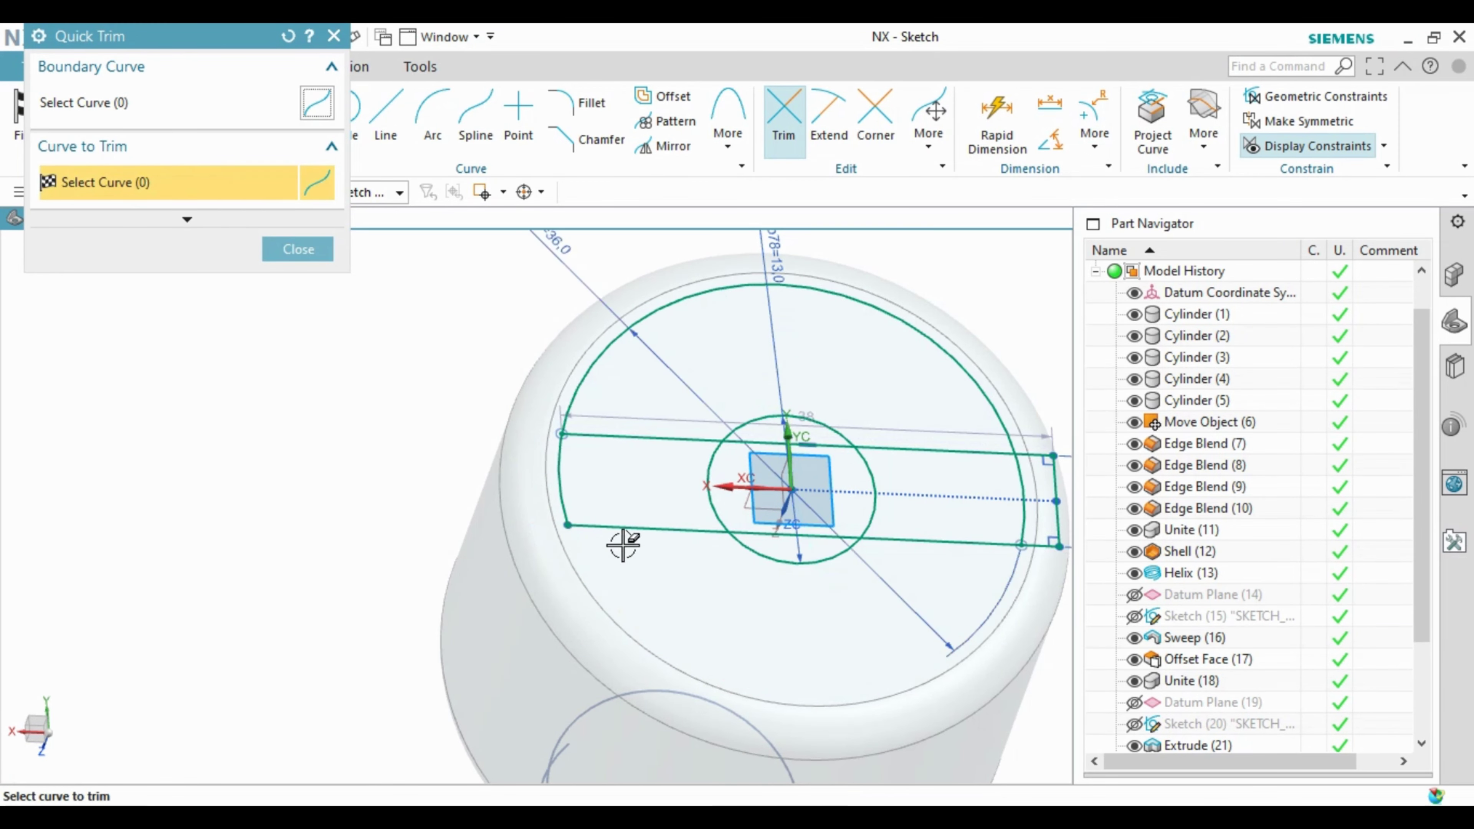
pyautogui.click(609, 351)
pyautogui.scroll(3, 1046, 501)
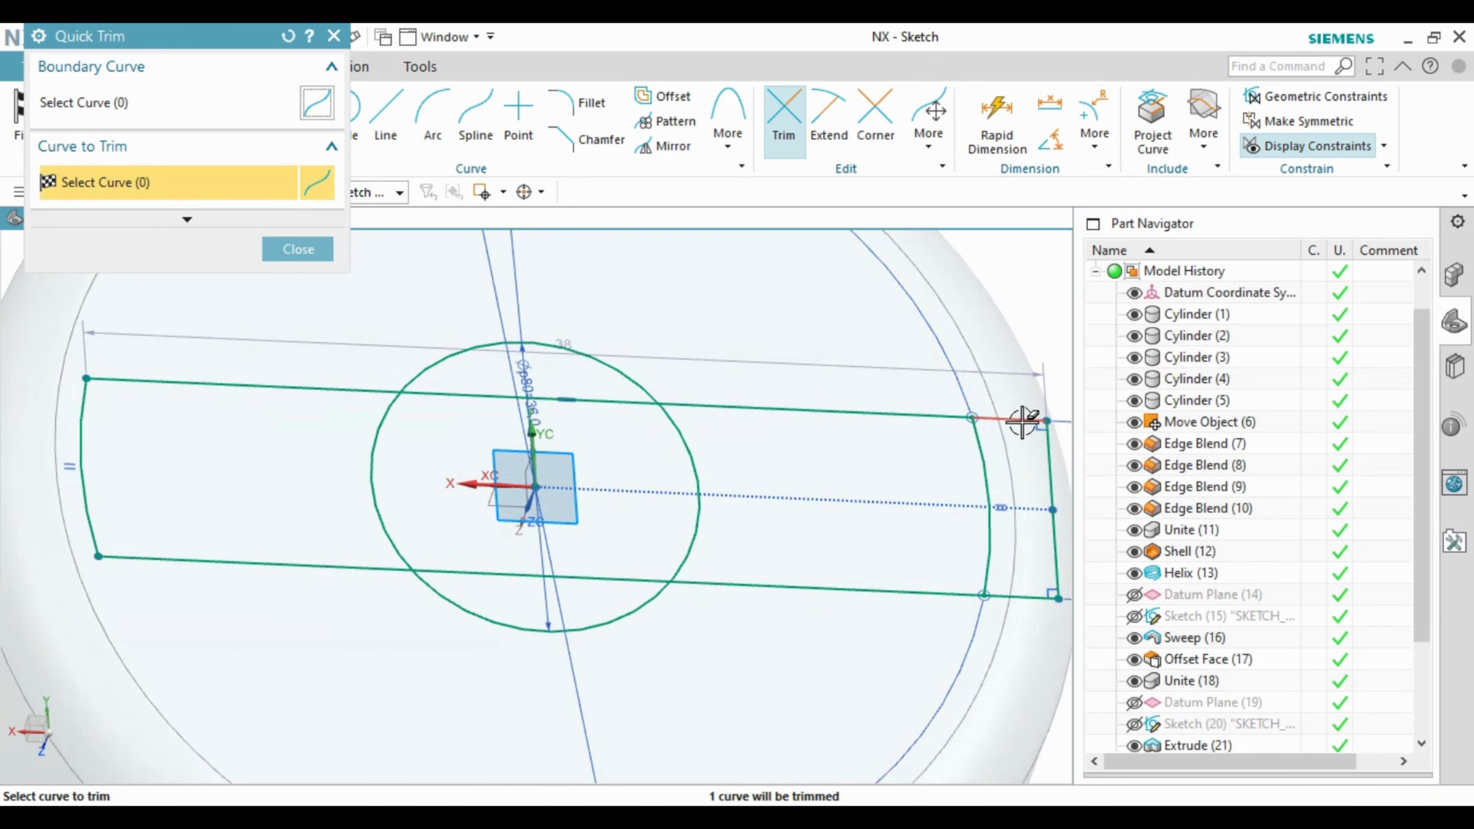
pyautogui.click(1051, 468)
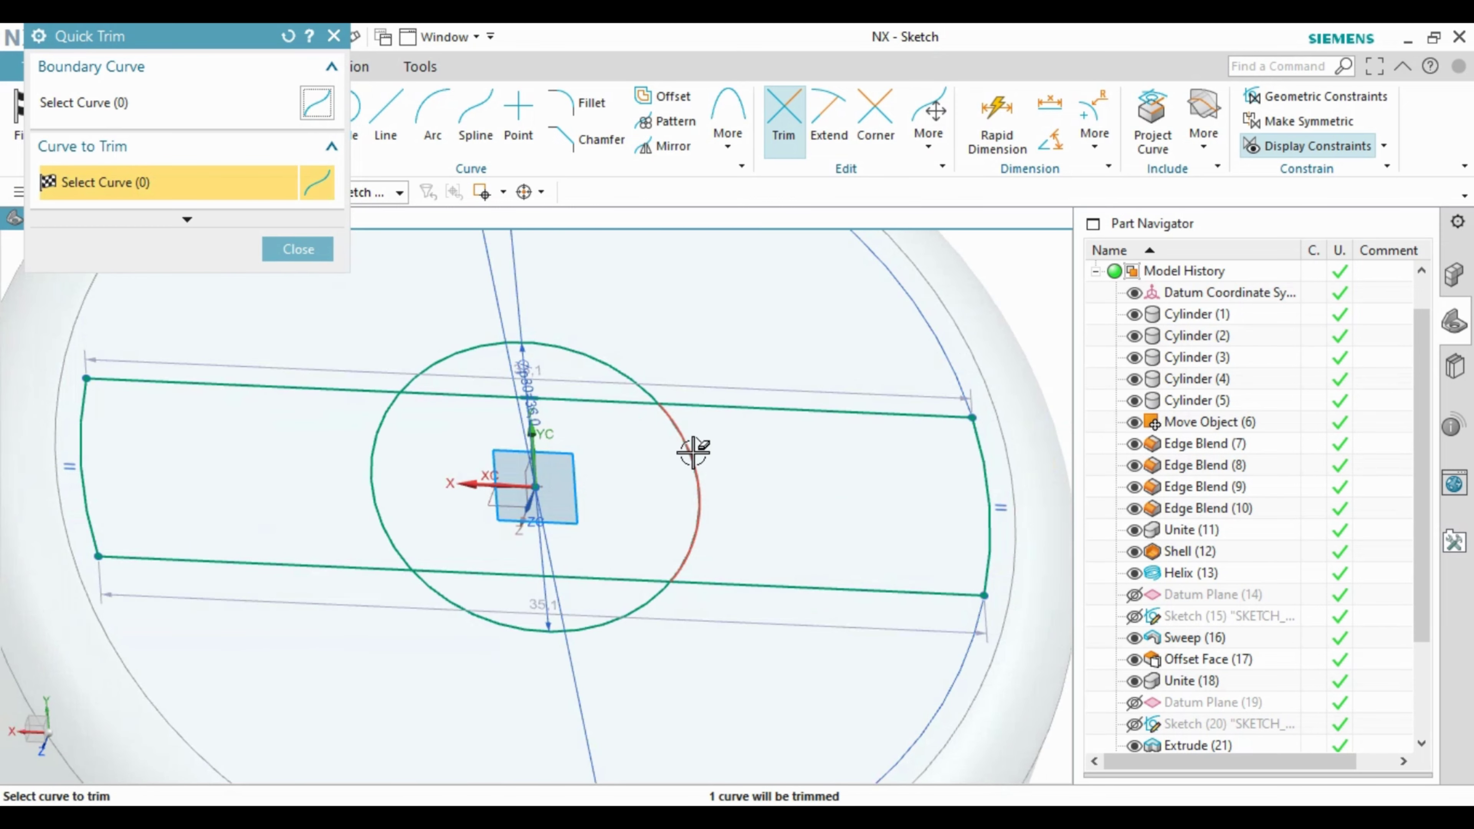
pyautogui.click(614, 402)
pyautogui.click(385, 430)
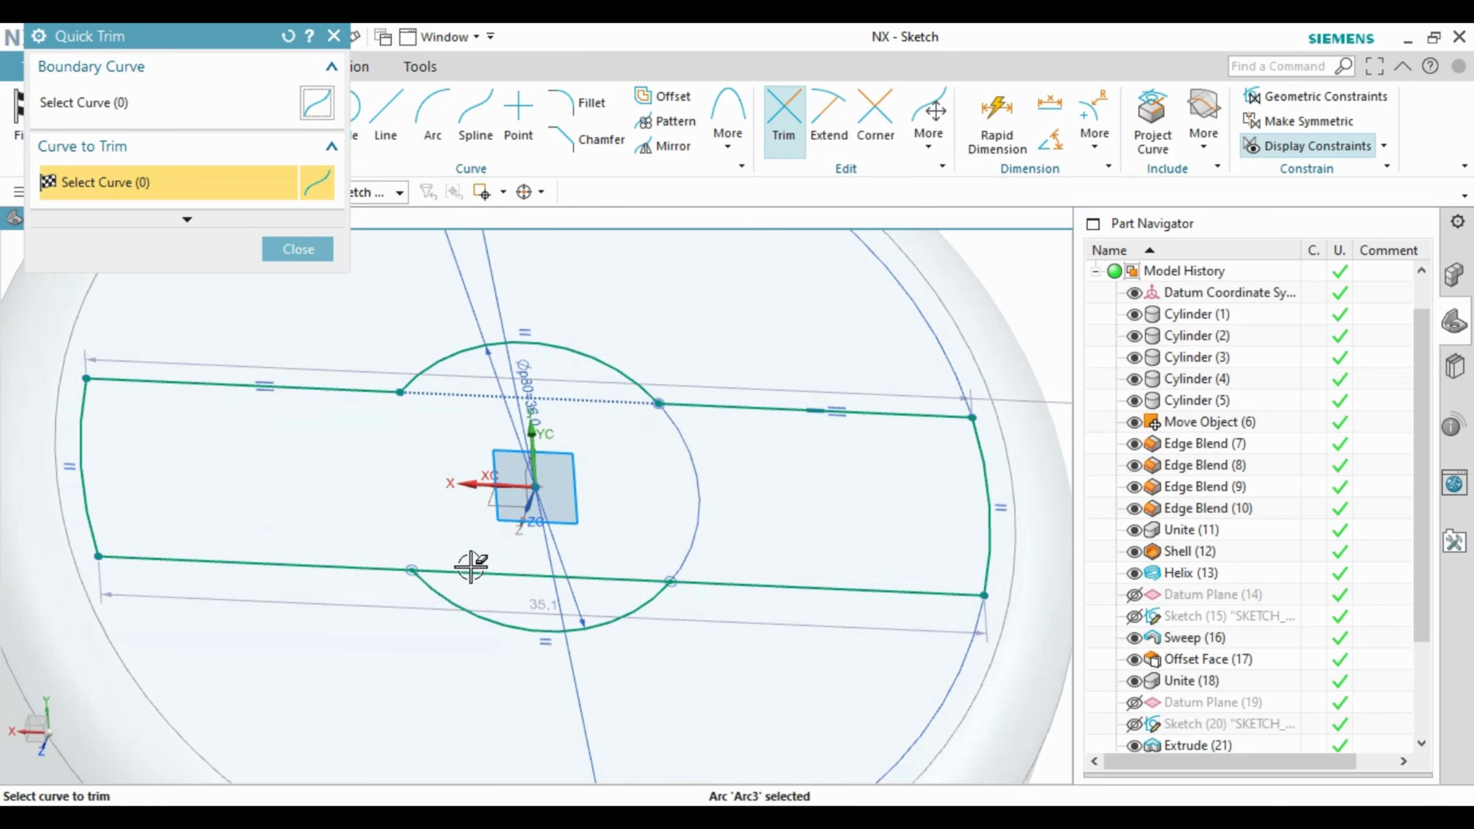
pyautogui.scroll(-3, 695, 514)
pyautogui.click(298, 248)
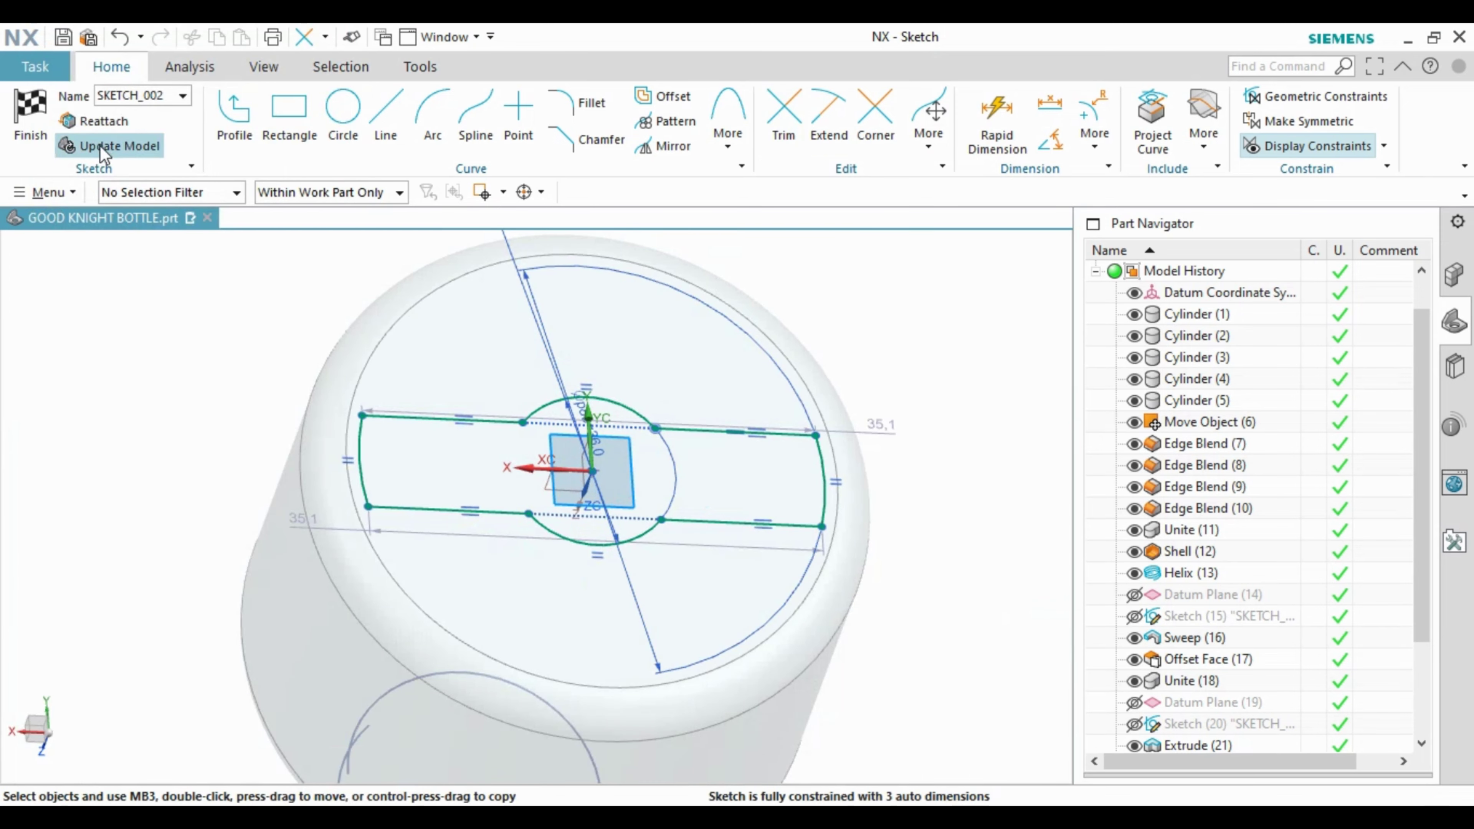
pyautogui.click(23, 116)
# Step: Start a Revolve with a new profile sketch on the vertical base plane, viewed head-on
pyautogui.moveTo(747, 531)
pyautogui.mouseDown(button='middle')
pyautogui.moveTo(753, 621)
pyautogui.moveTo(748, 499)
pyautogui.mouseUp(button='middle')
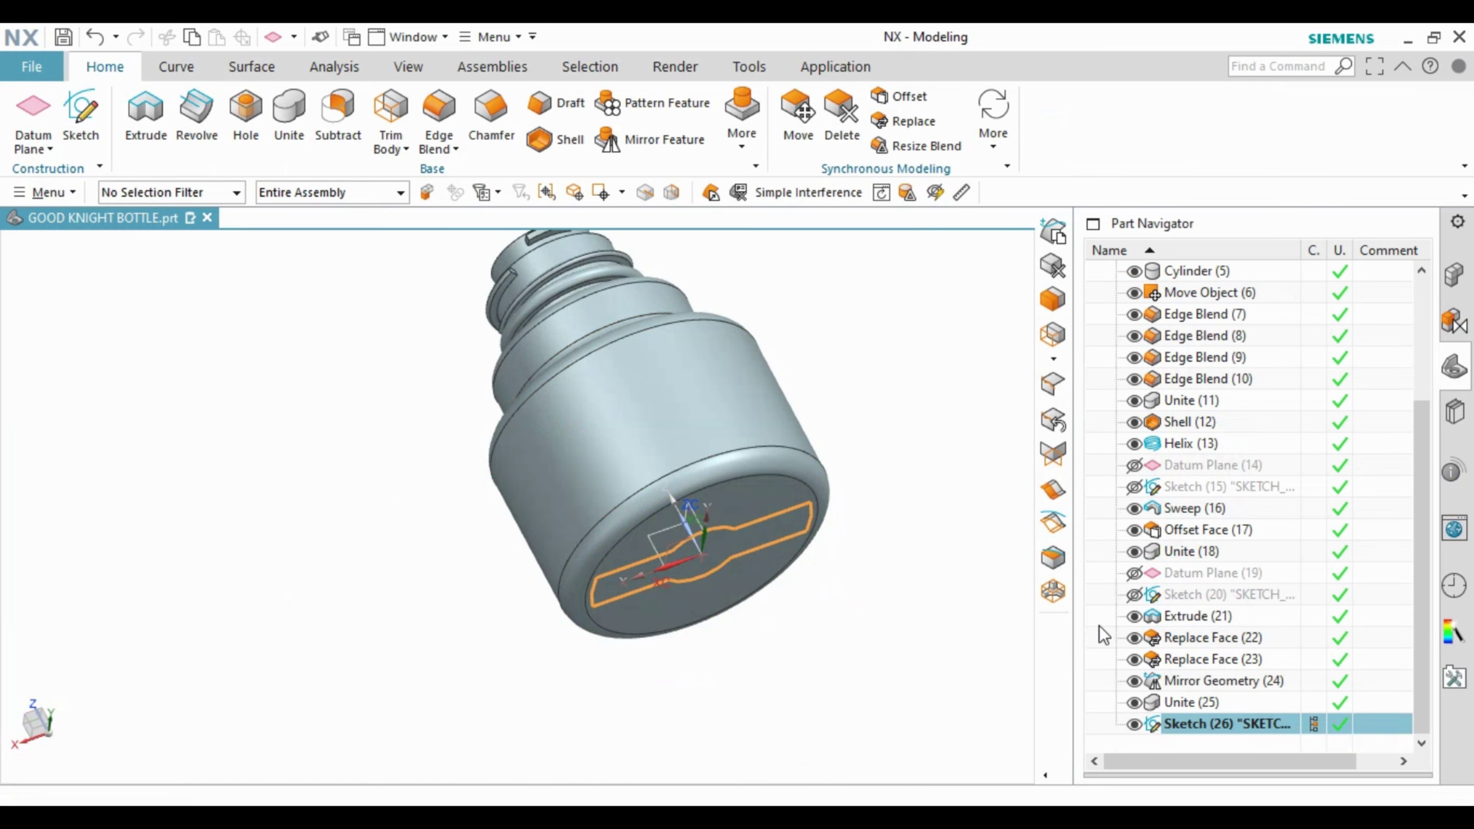
pyautogui.scroll(2, 646, 612)
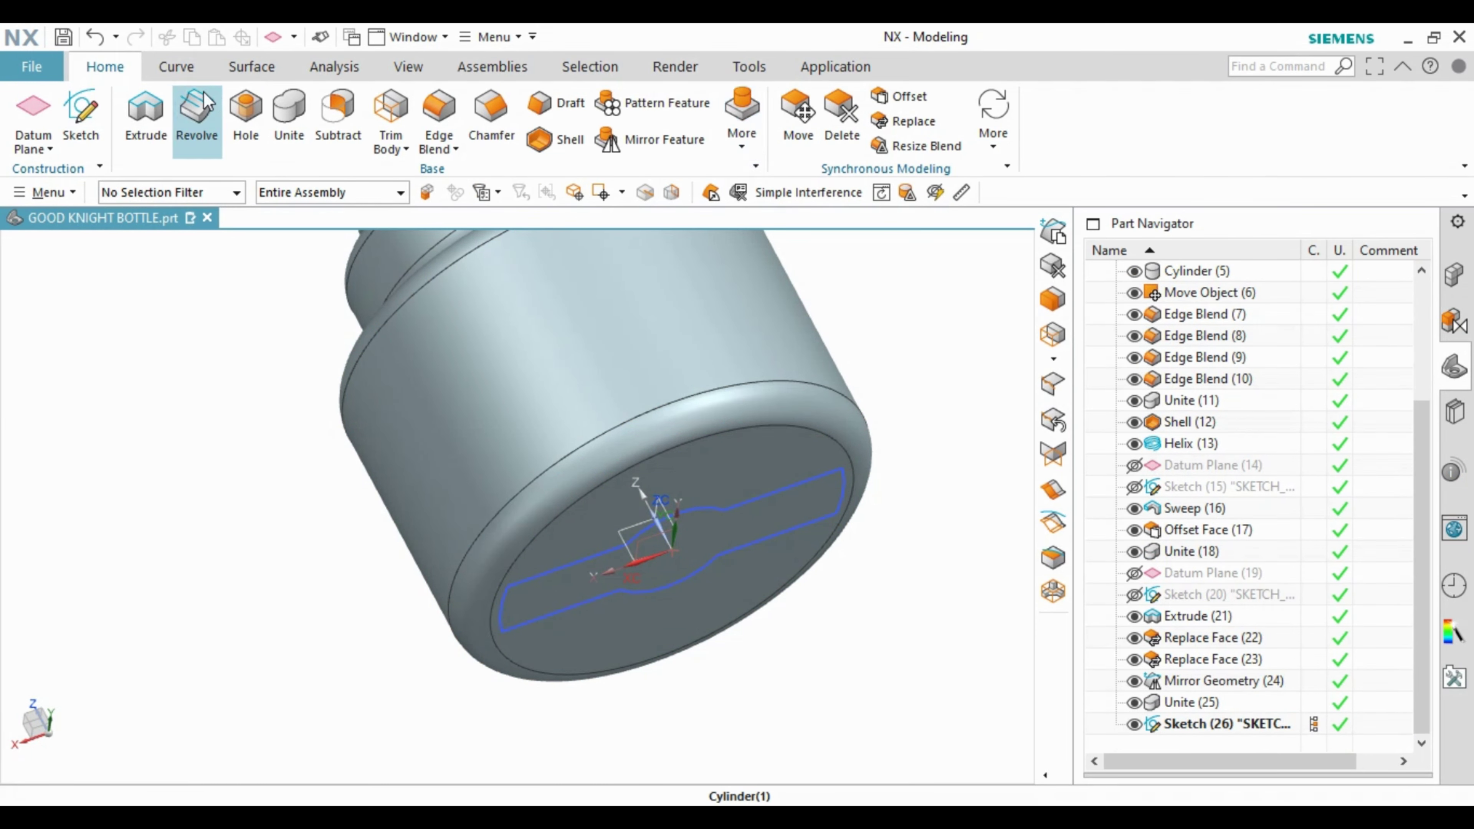
pyautogui.click(317, 103)
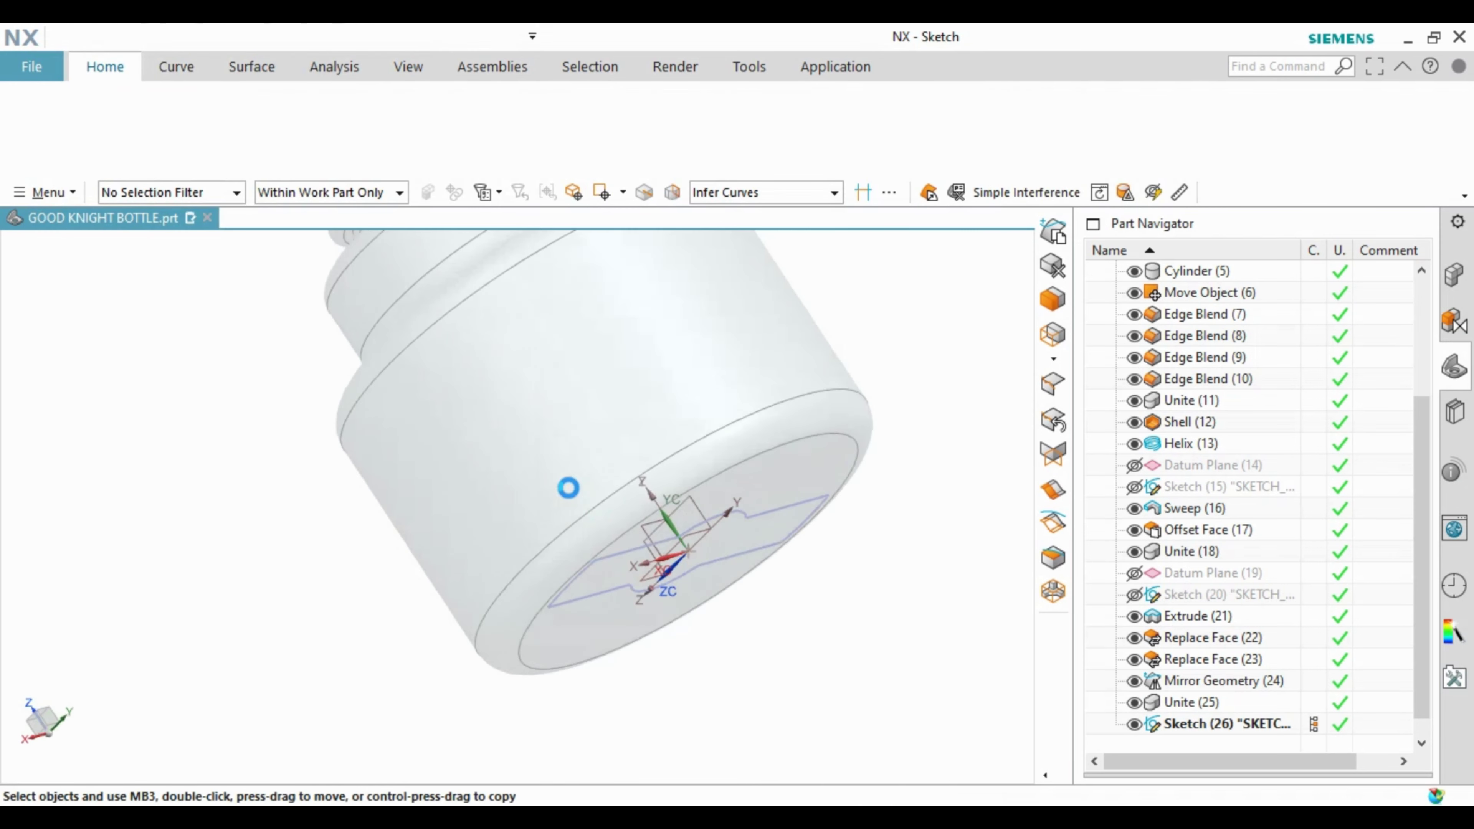
pyautogui.moveTo(566, 549)
pyautogui.mouseDown(button='middle')
pyautogui.moveTo(510, 487)
pyautogui.moveTo(526, 510)
pyautogui.mouseUp(button='middle')
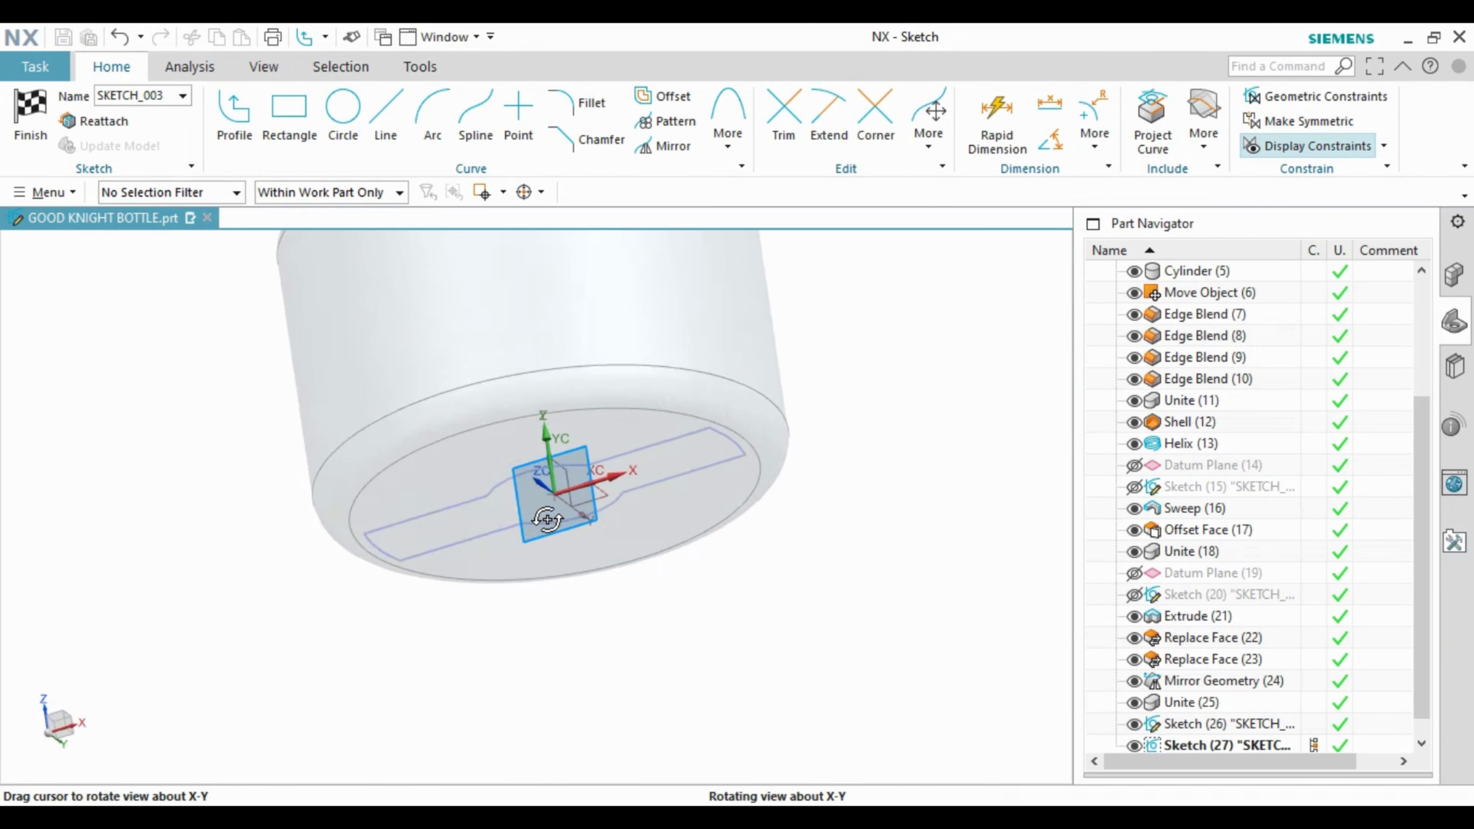
pyautogui.hotkey('shift', 'F8')
pyautogui.scroll(3, 335, 510)
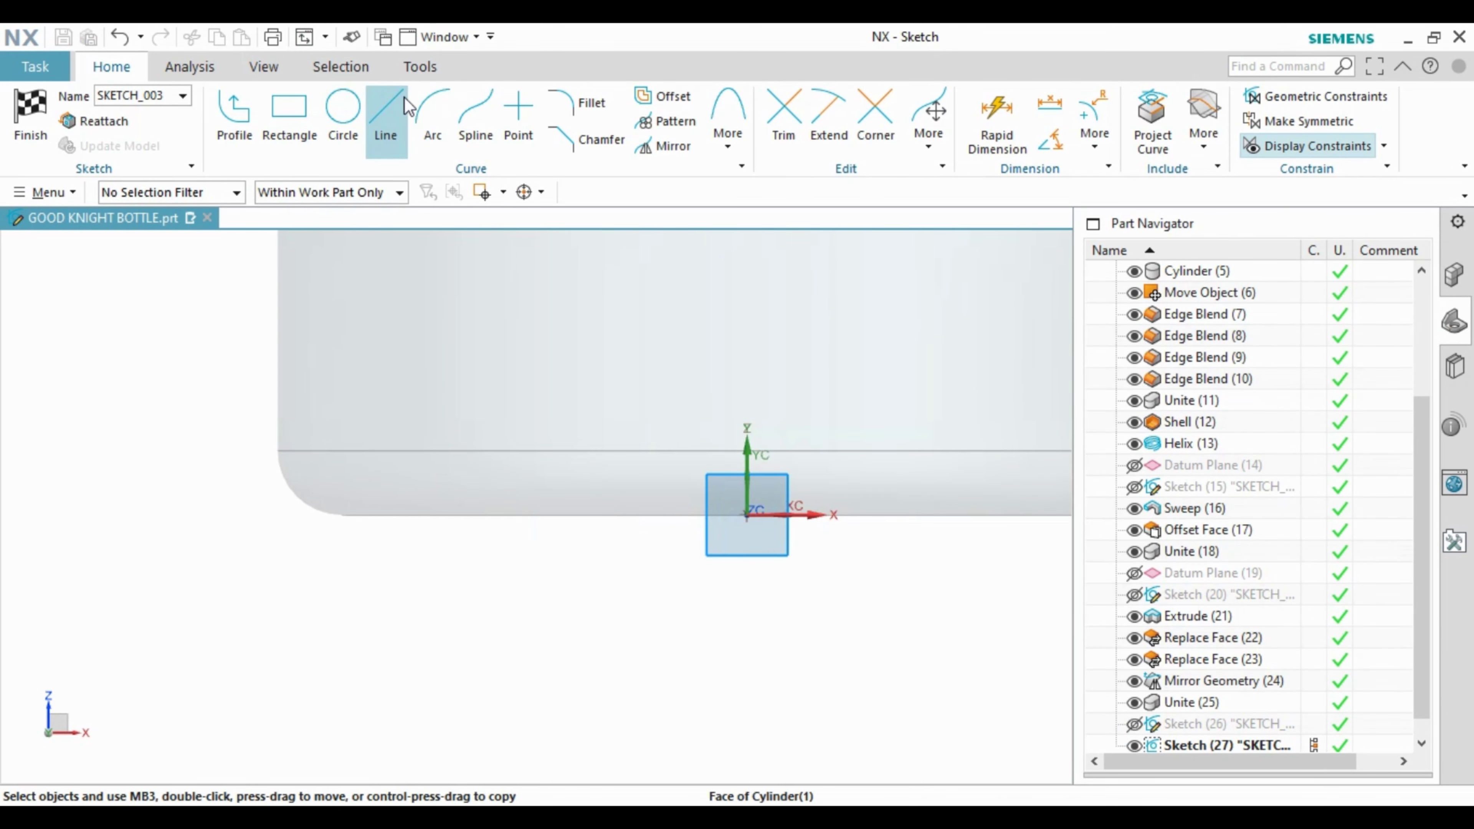
# Step: Draw base lines 17 mm long to the left and right of the sketch origin
pyautogui.click(386, 113)
pyautogui.click(344, 516)
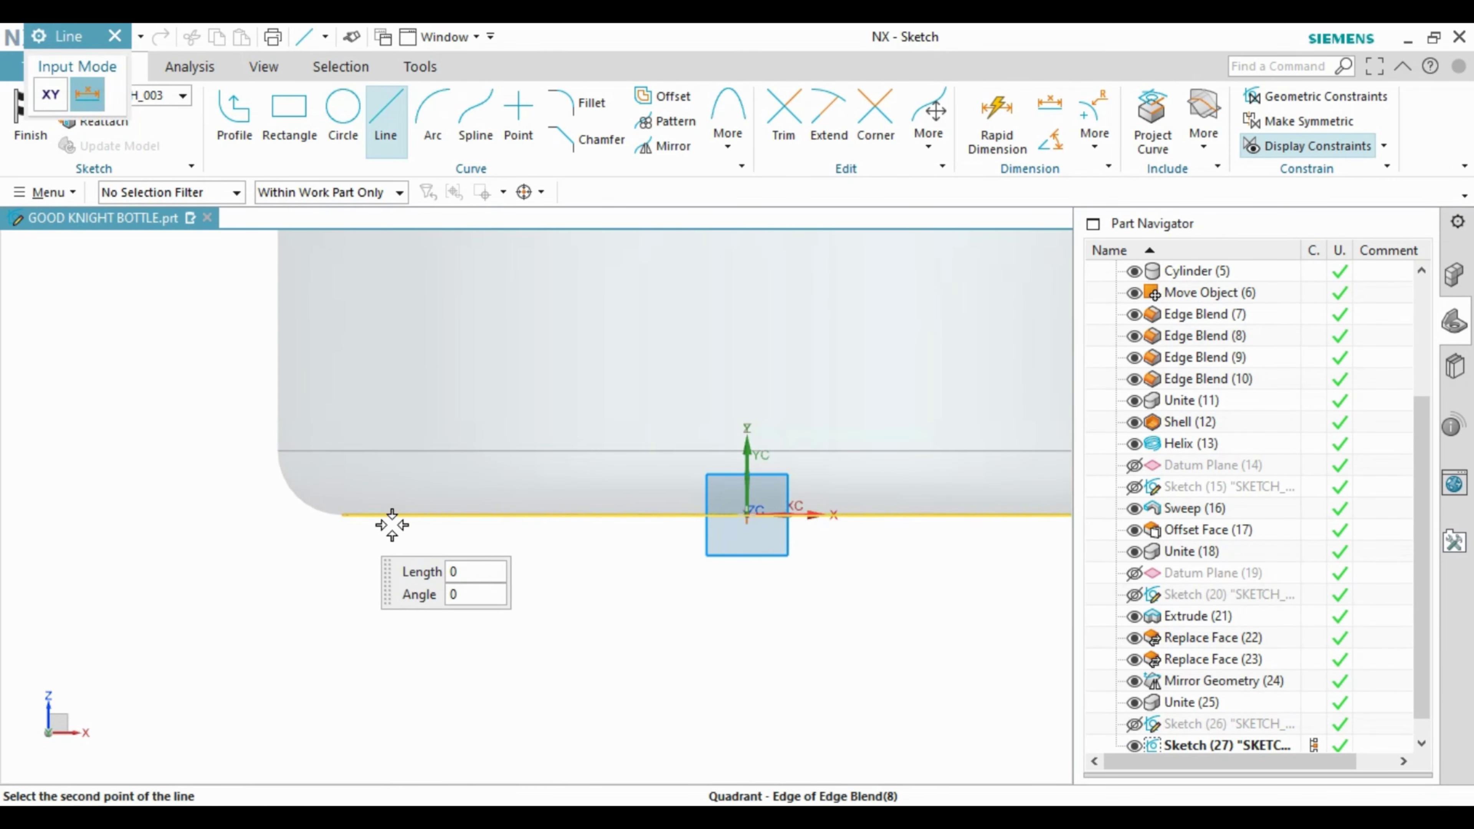
pyautogui.click(456, 522)
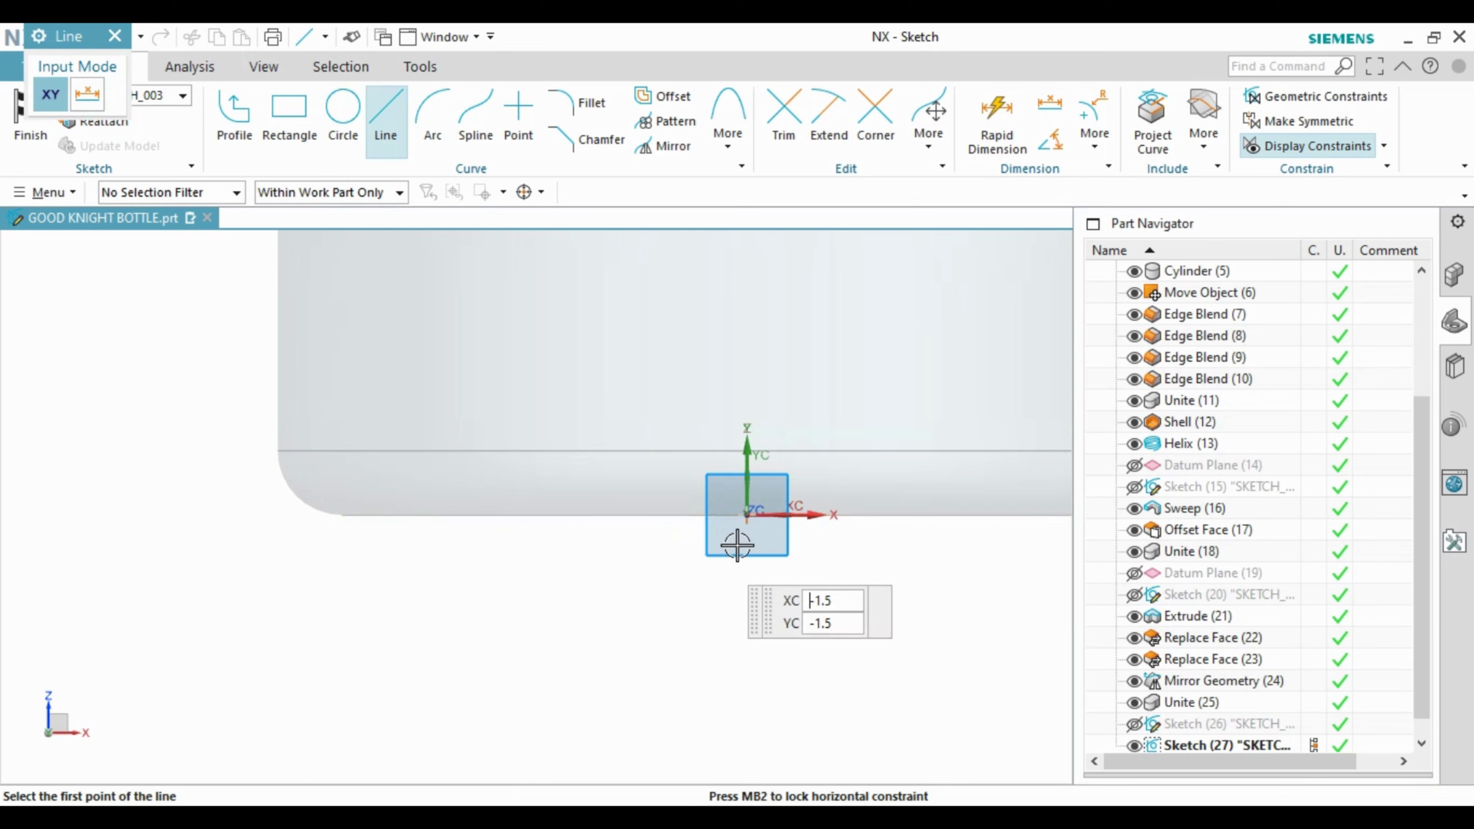
pyautogui.click(747, 516)
pyautogui.write('17')
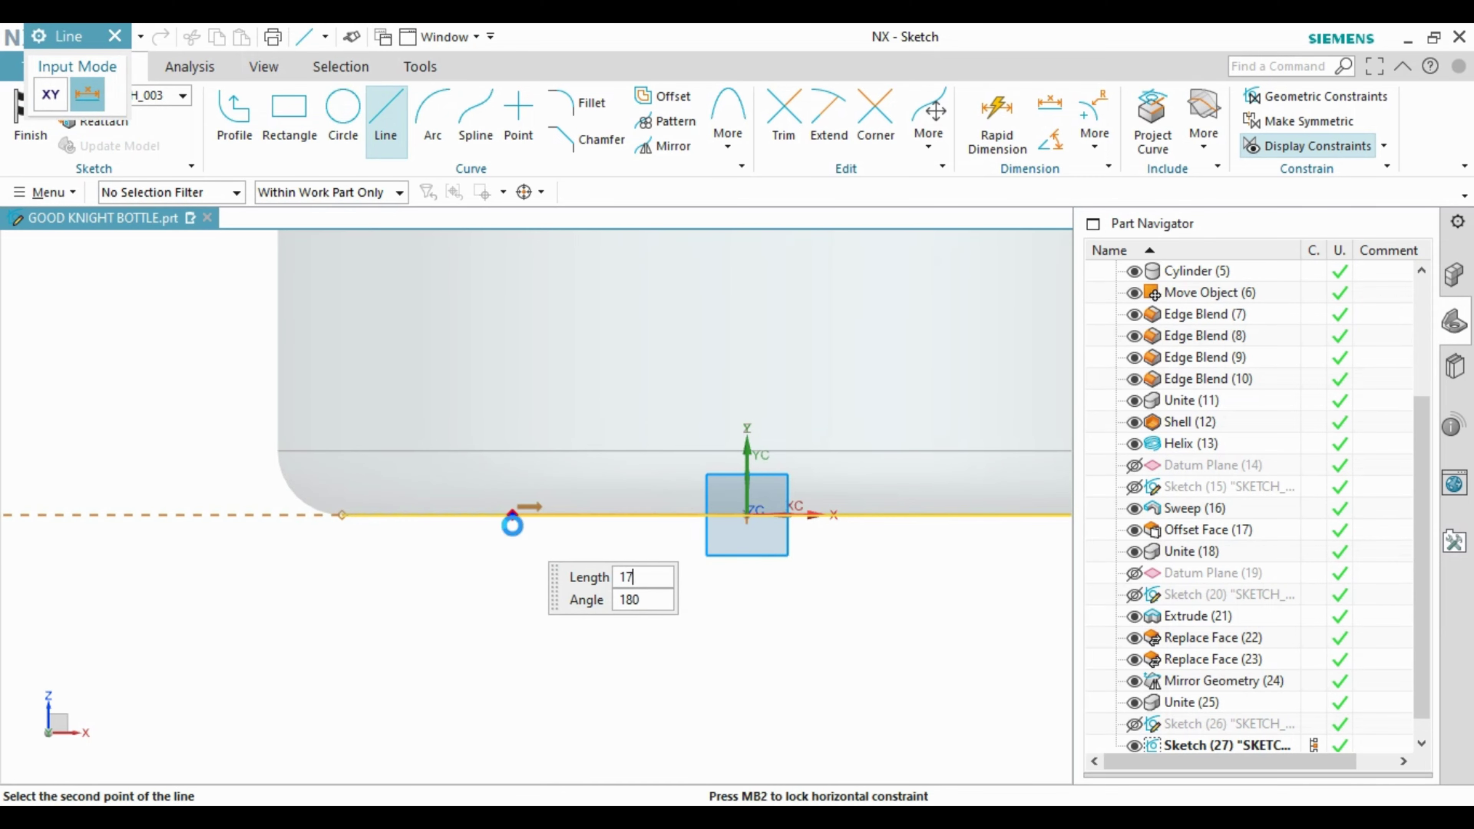
pyautogui.press('Return')
pyautogui.press('Escape')
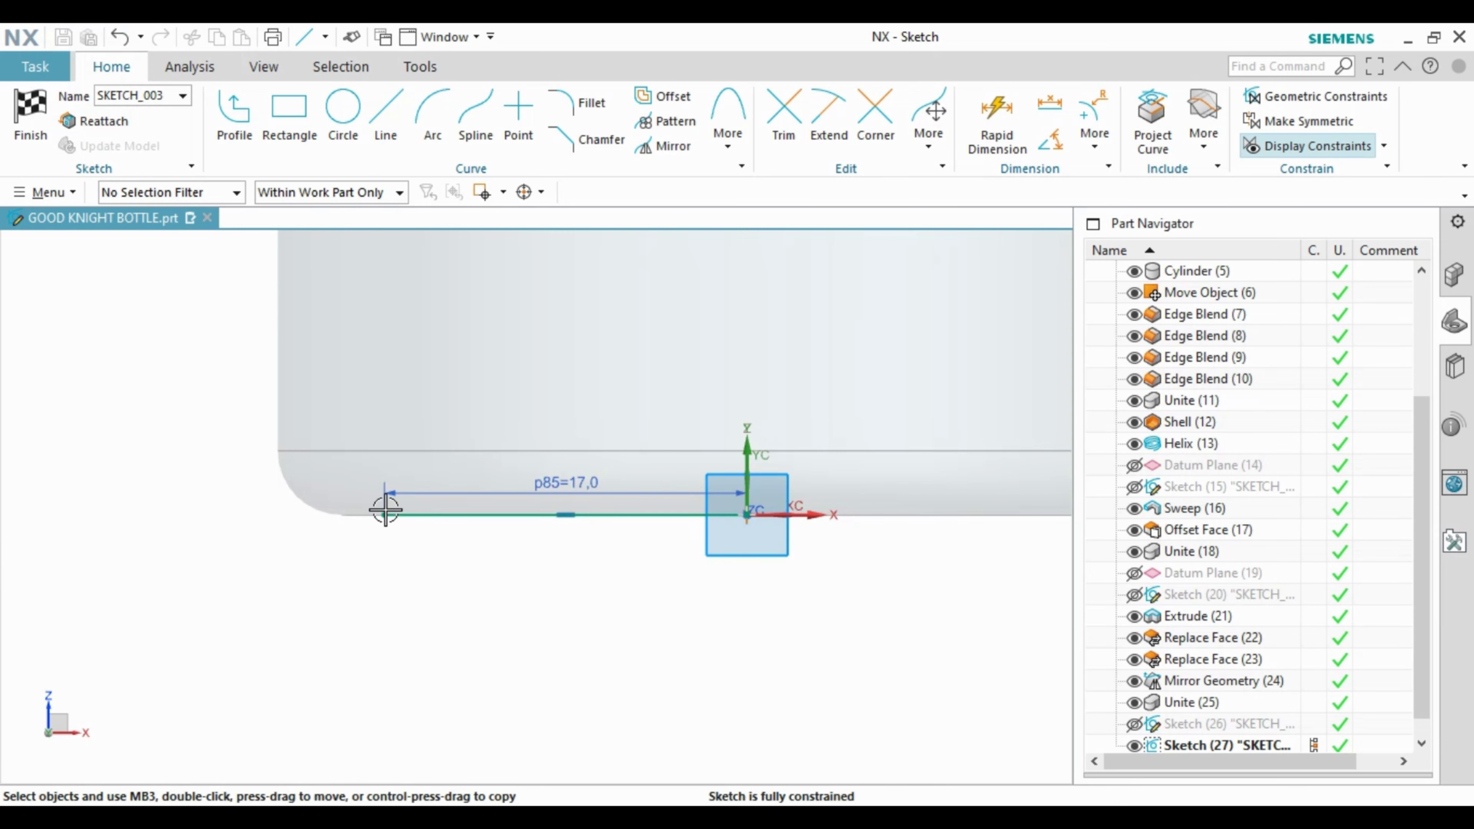
pyautogui.click(386, 117)
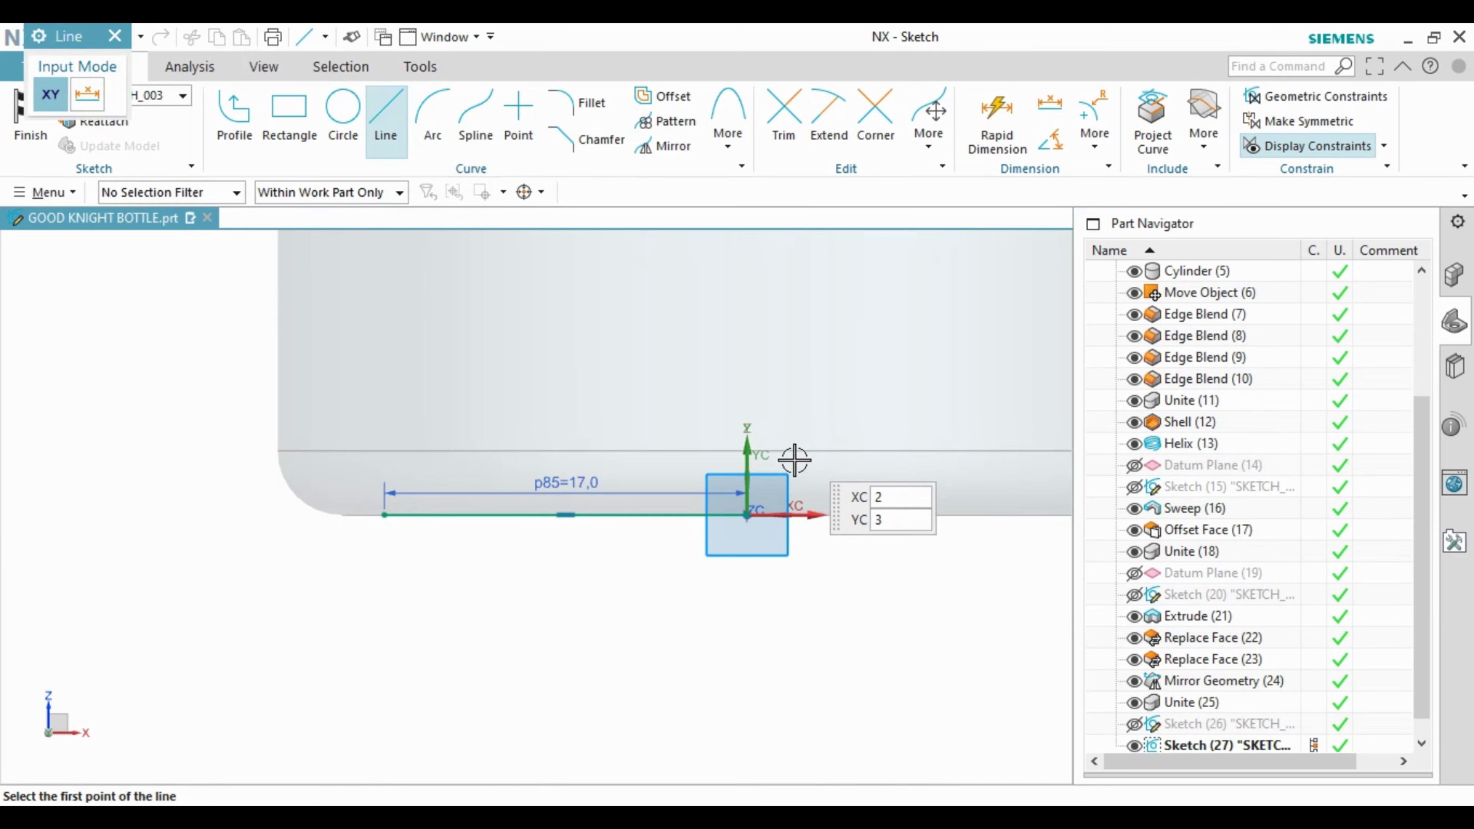
pyautogui.click(747, 514)
pyautogui.scroll(-2, 739, 569)
pyautogui.write('17')
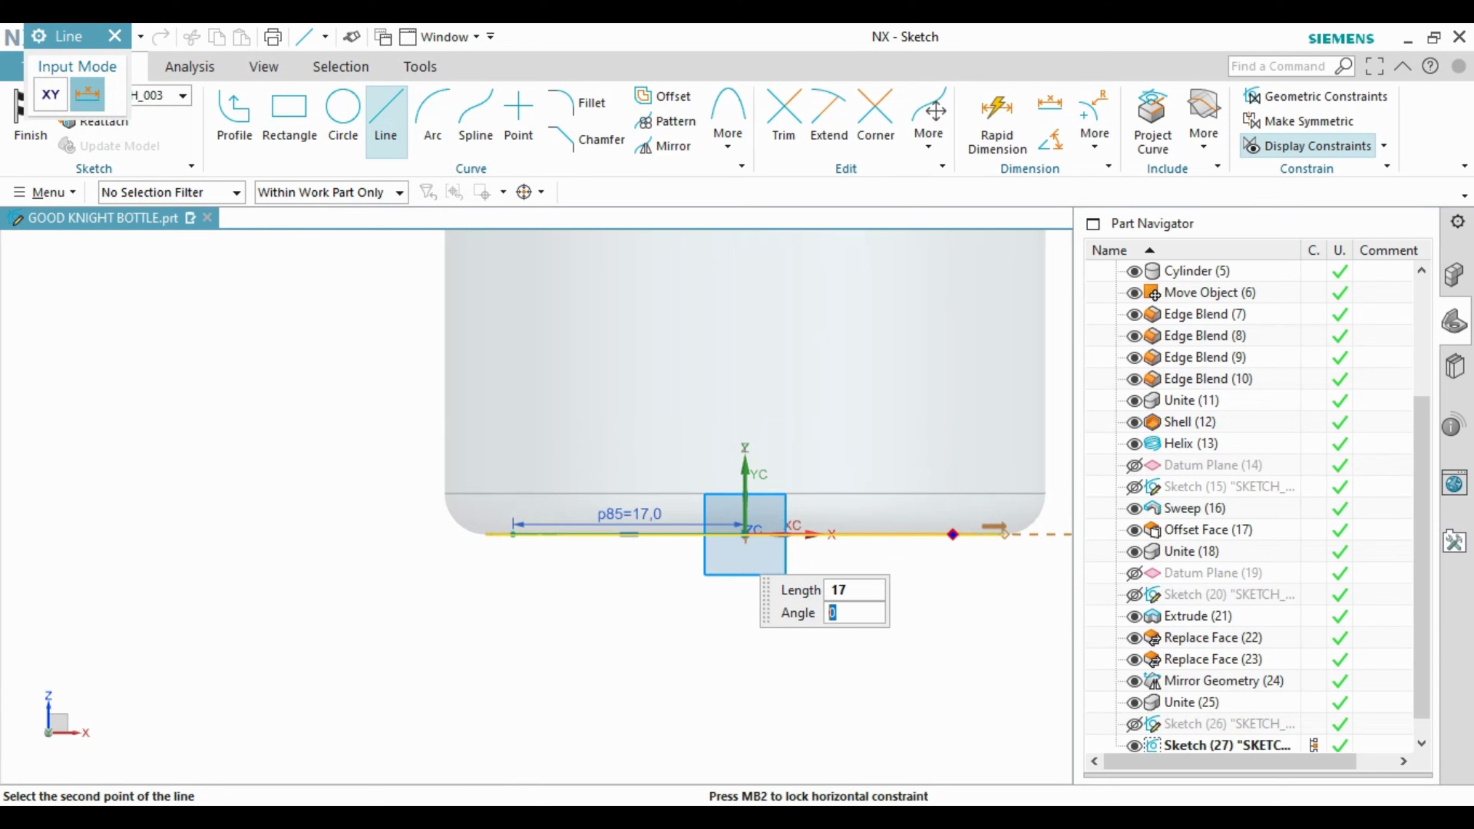
pyautogui.press('Return')
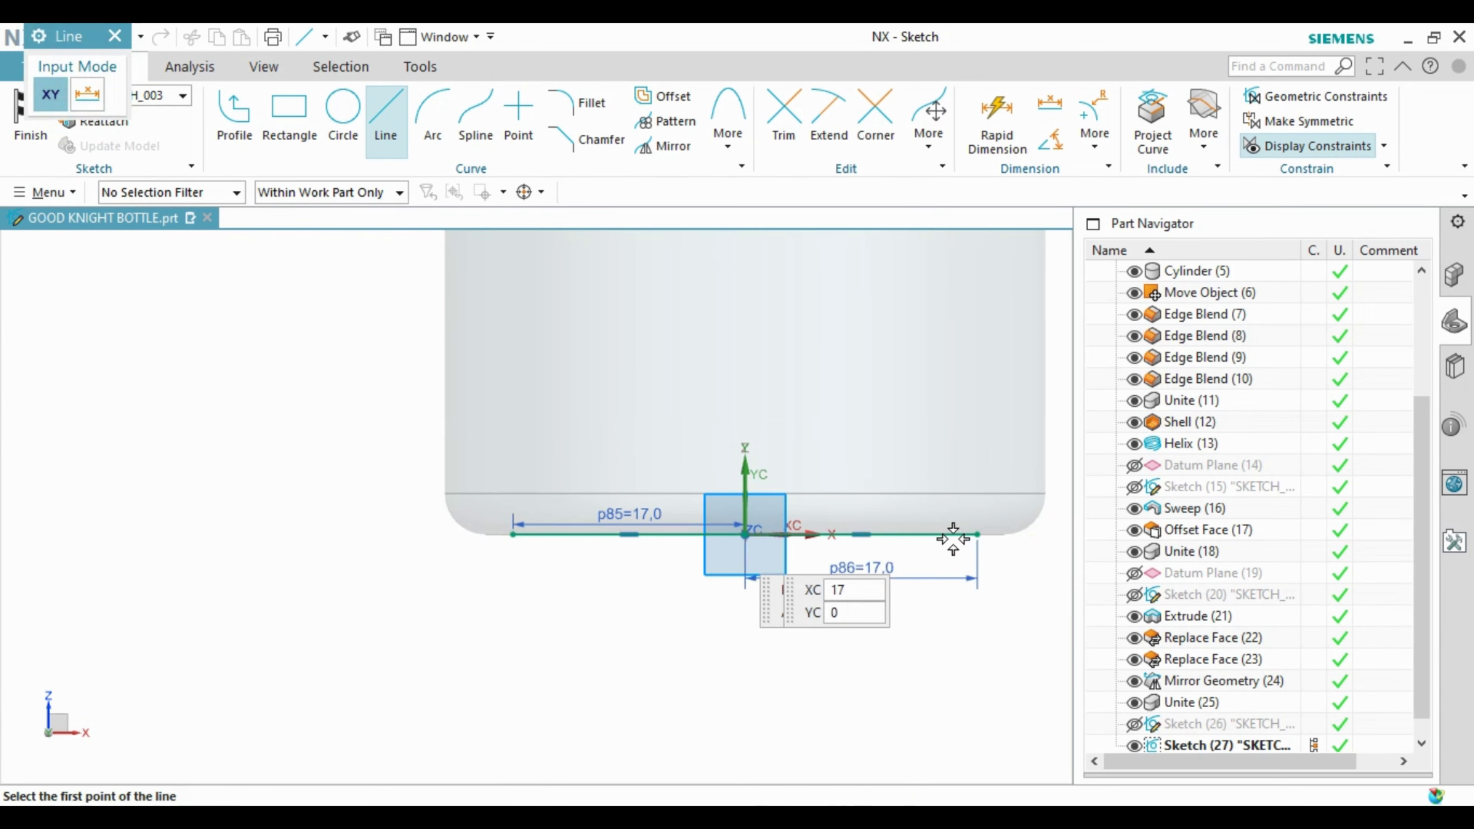
pyautogui.press('Escape')
# Step: Draw a radius 70 three-point arc between the two base-line endpoints
pyautogui.click(427, 117)
pyautogui.click(512, 534)
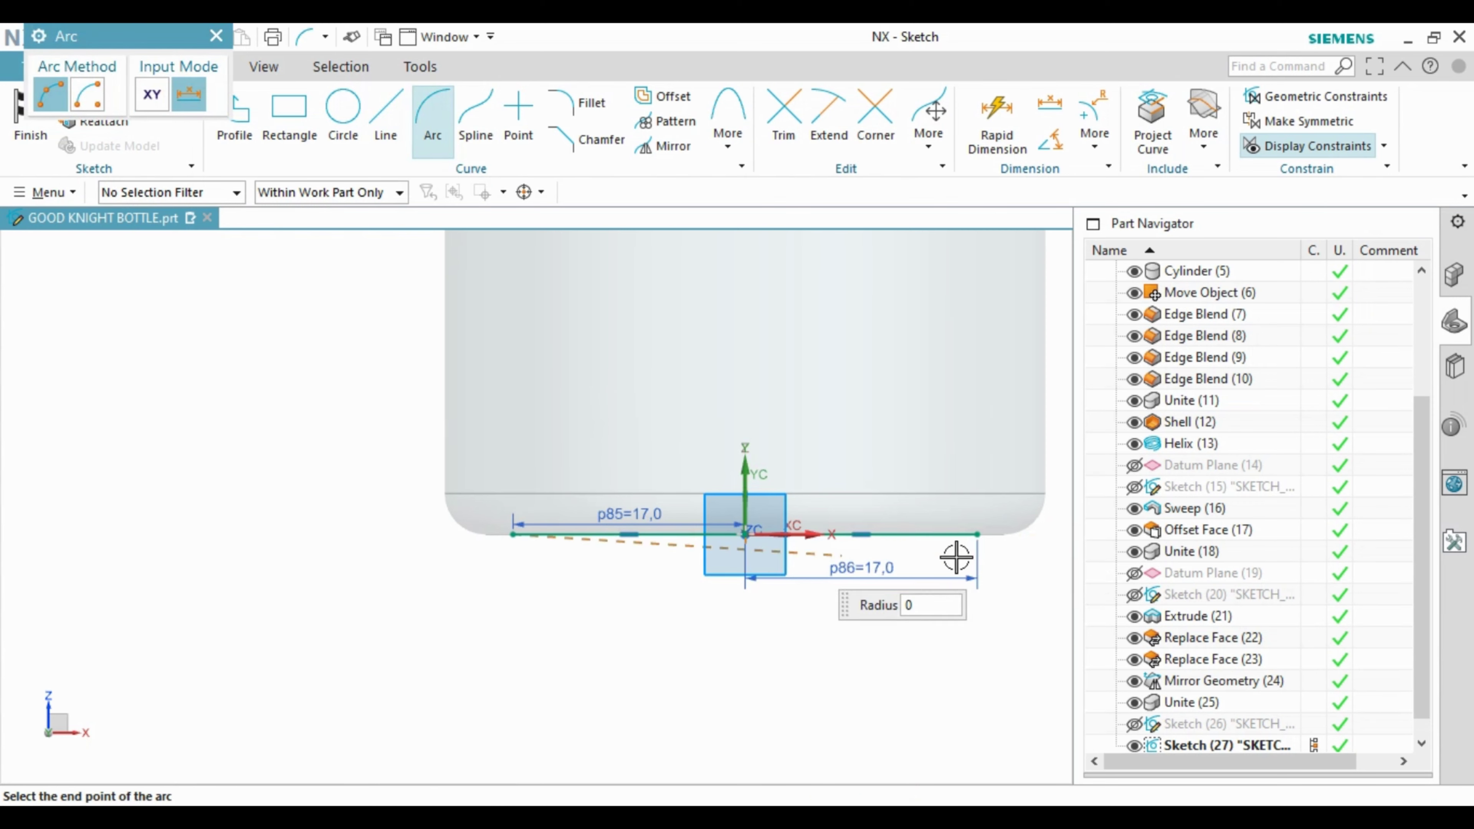
pyautogui.click(975, 528)
pyautogui.write('70')
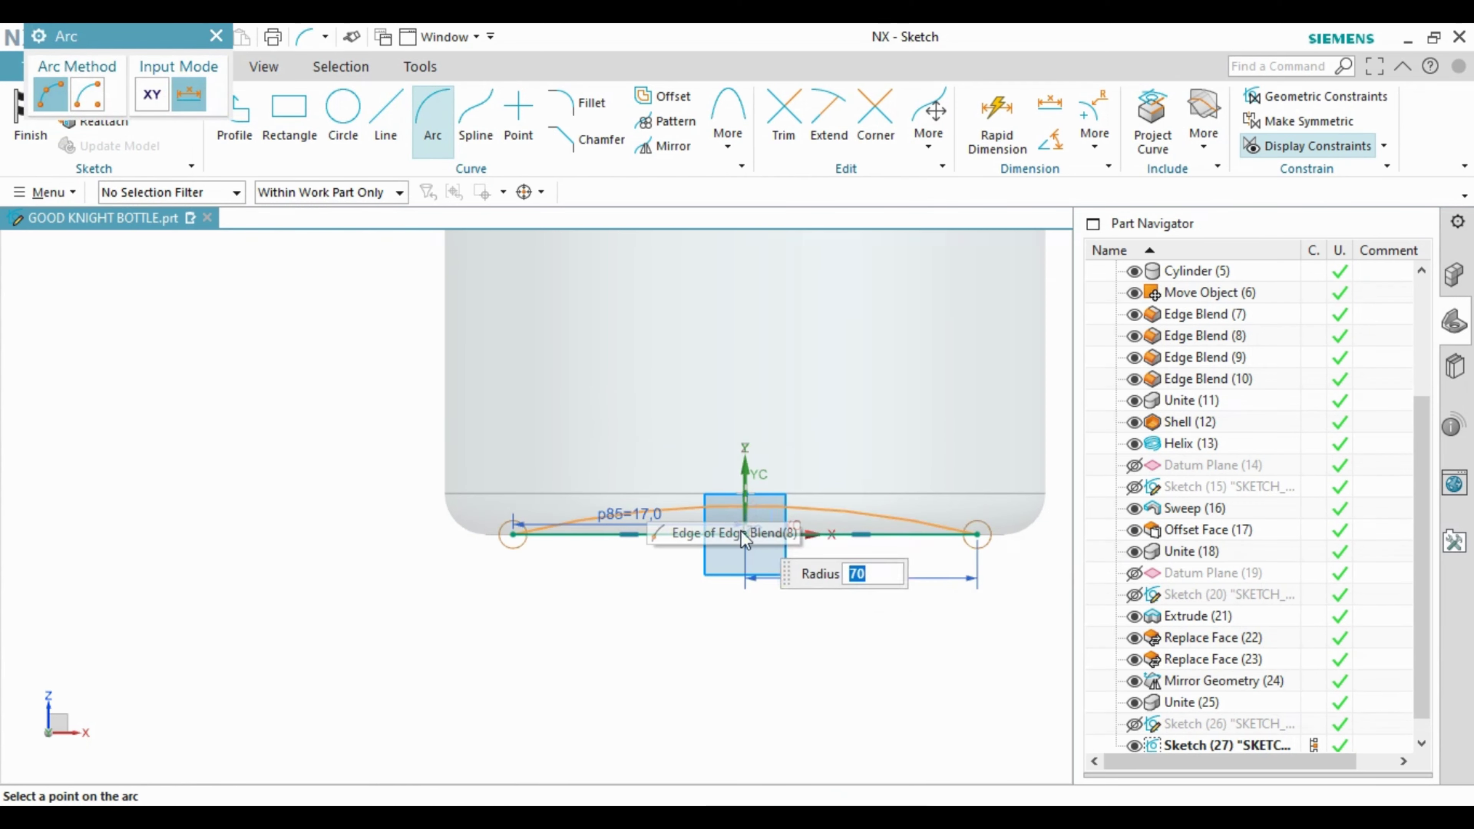
pyautogui.click(696, 541)
pyautogui.press('Escape')
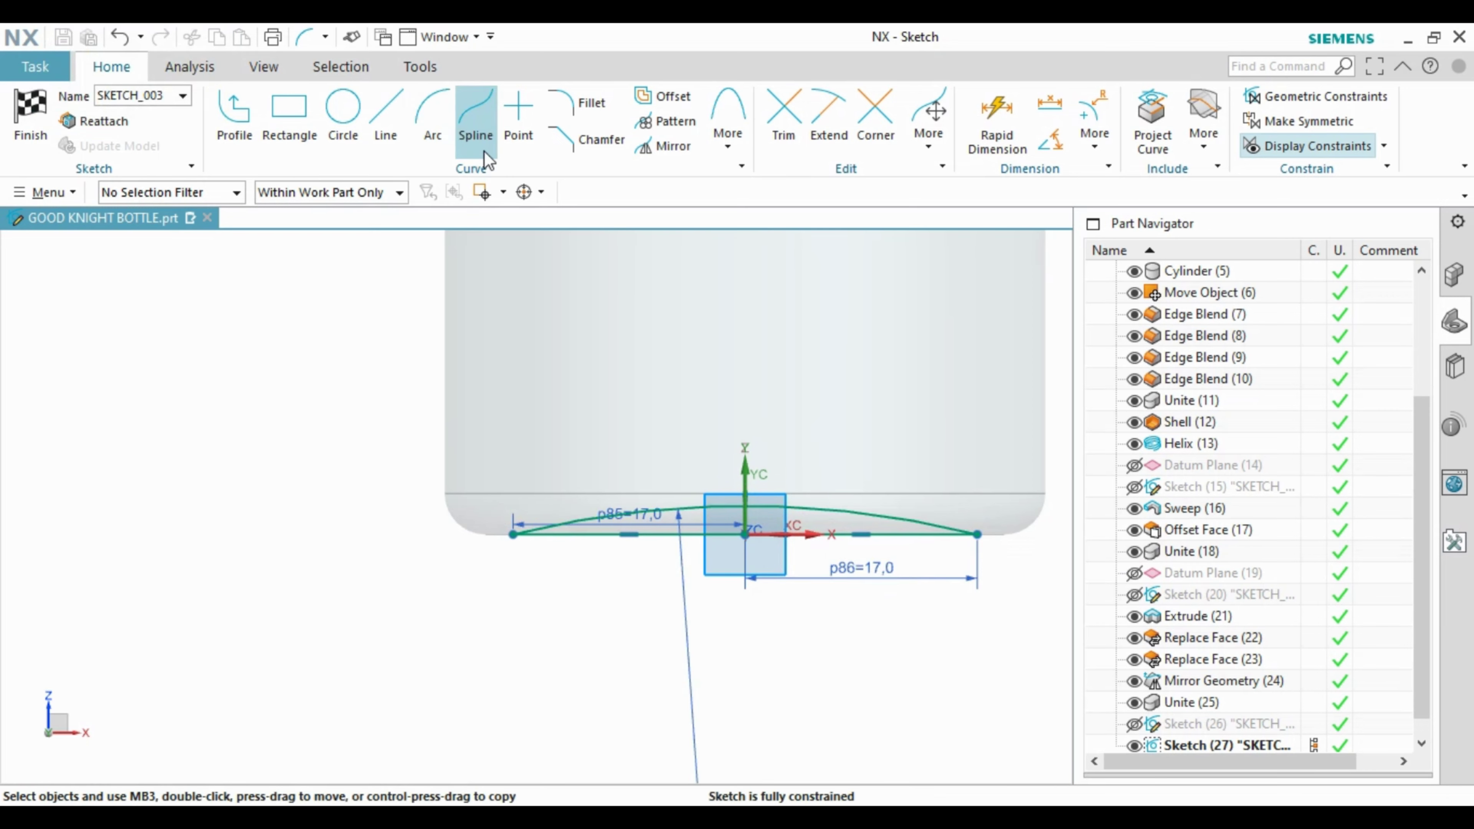
# Step: Add a centre line from origin to arc apex, trim off the right half, and finish the sketch
pyautogui.click(383, 113)
pyautogui.scroll(4, 737, 569)
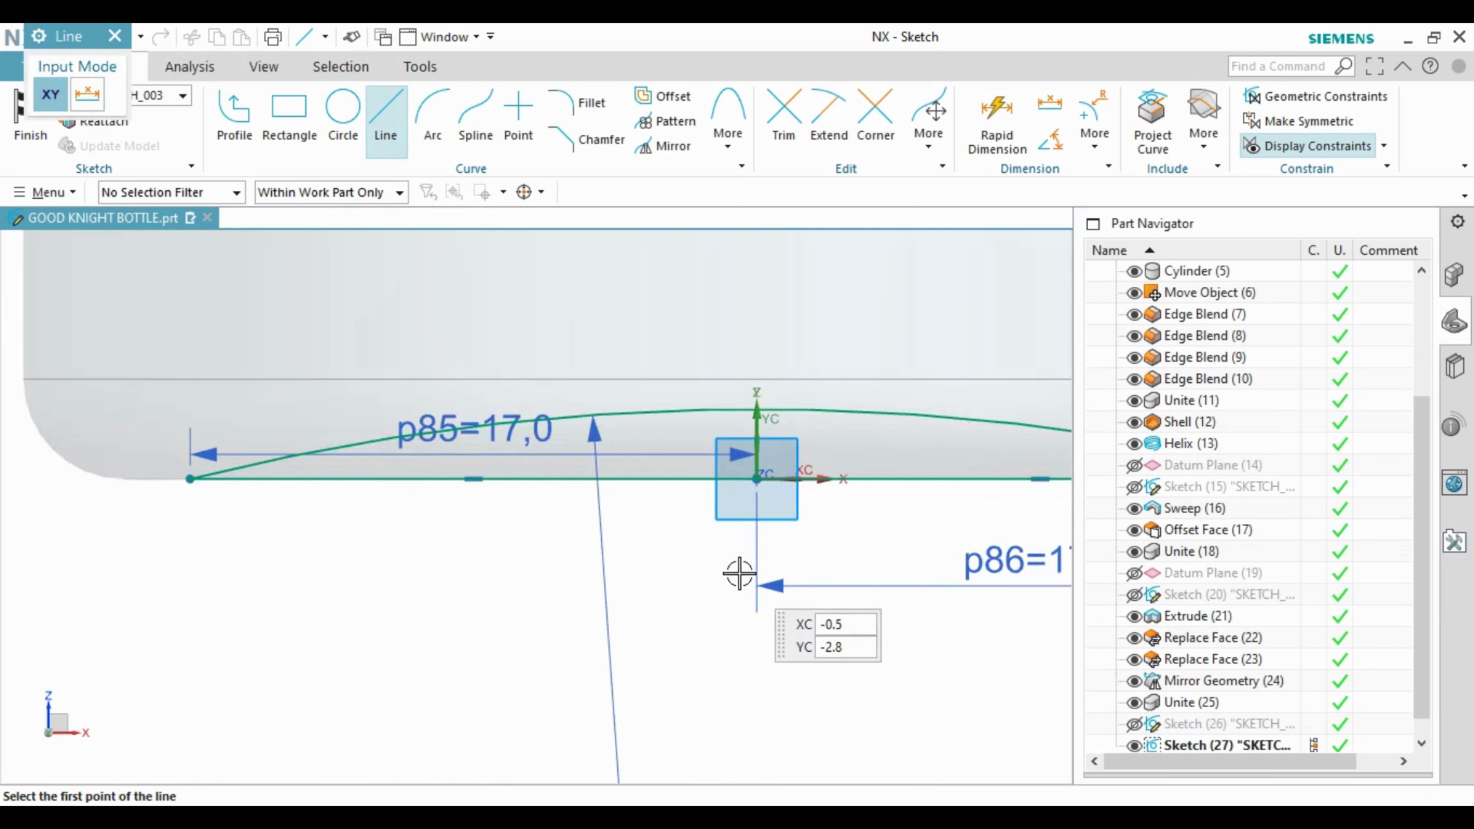
pyautogui.click(751, 477)
pyautogui.click(757, 412)
pyautogui.press('Escape')
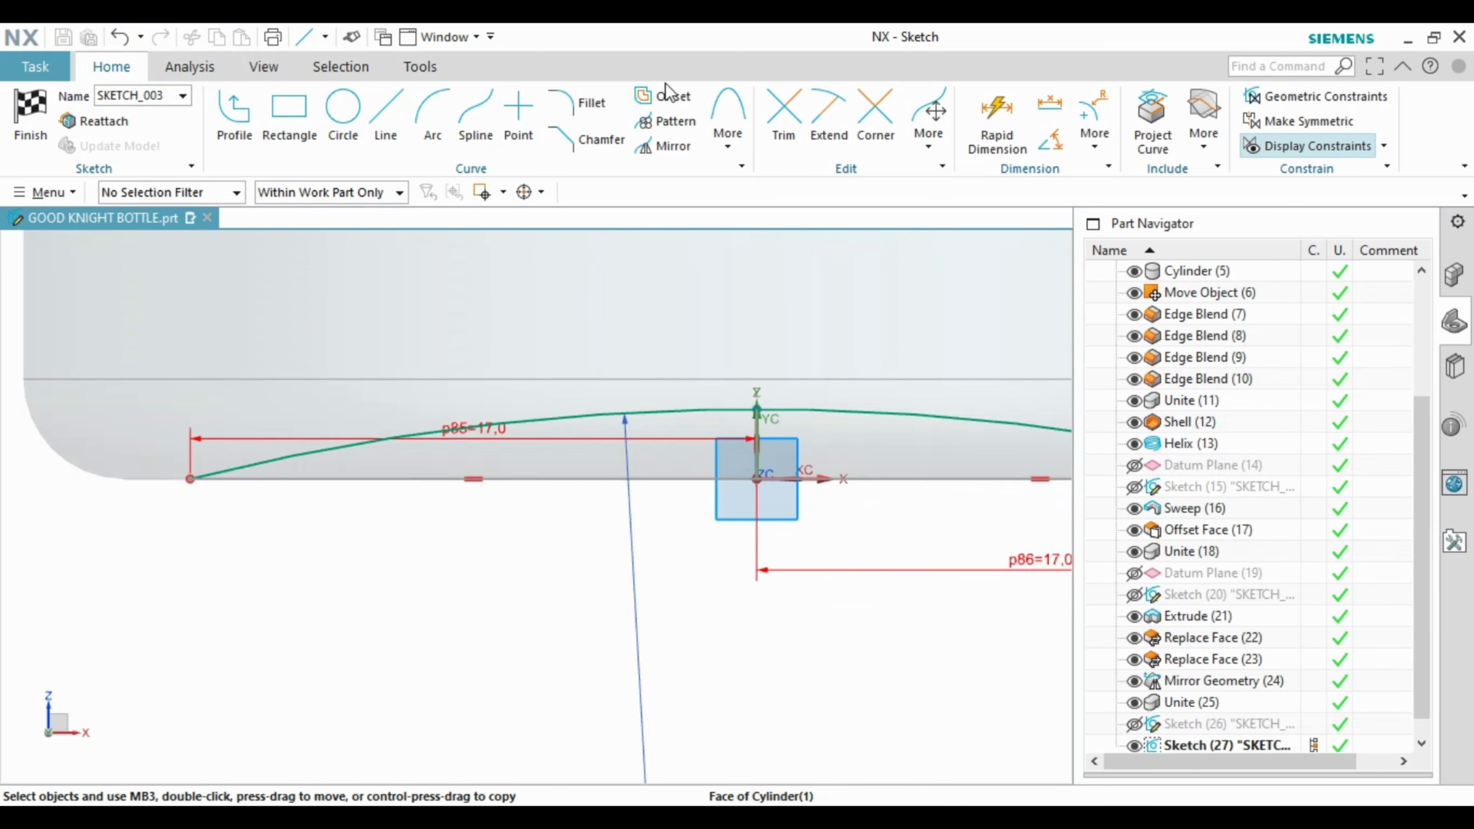
pyautogui.click(784, 121)
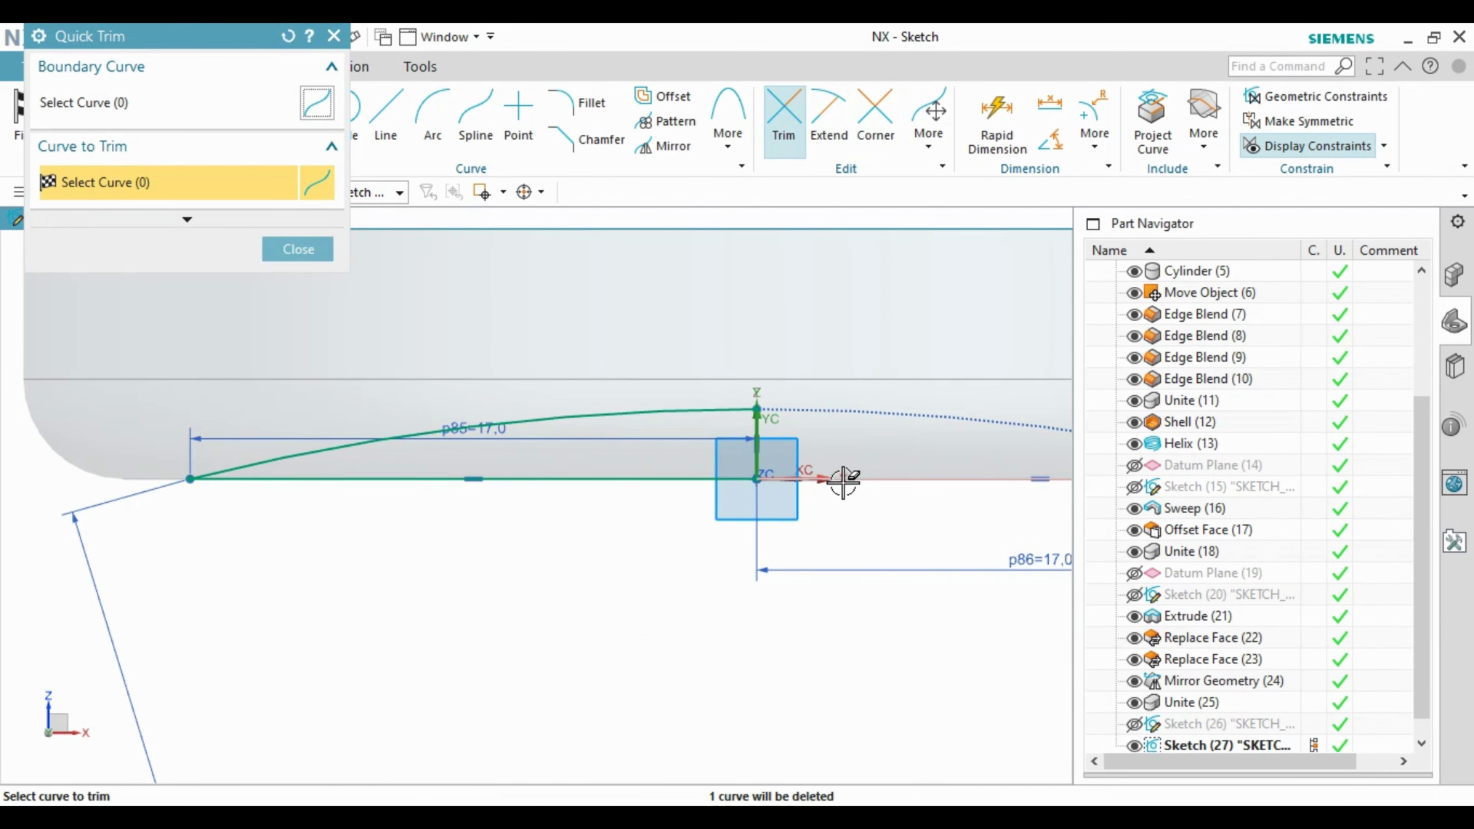
pyautogui.scroll(-3, 825, 531)
pyautogui.press('Escape')
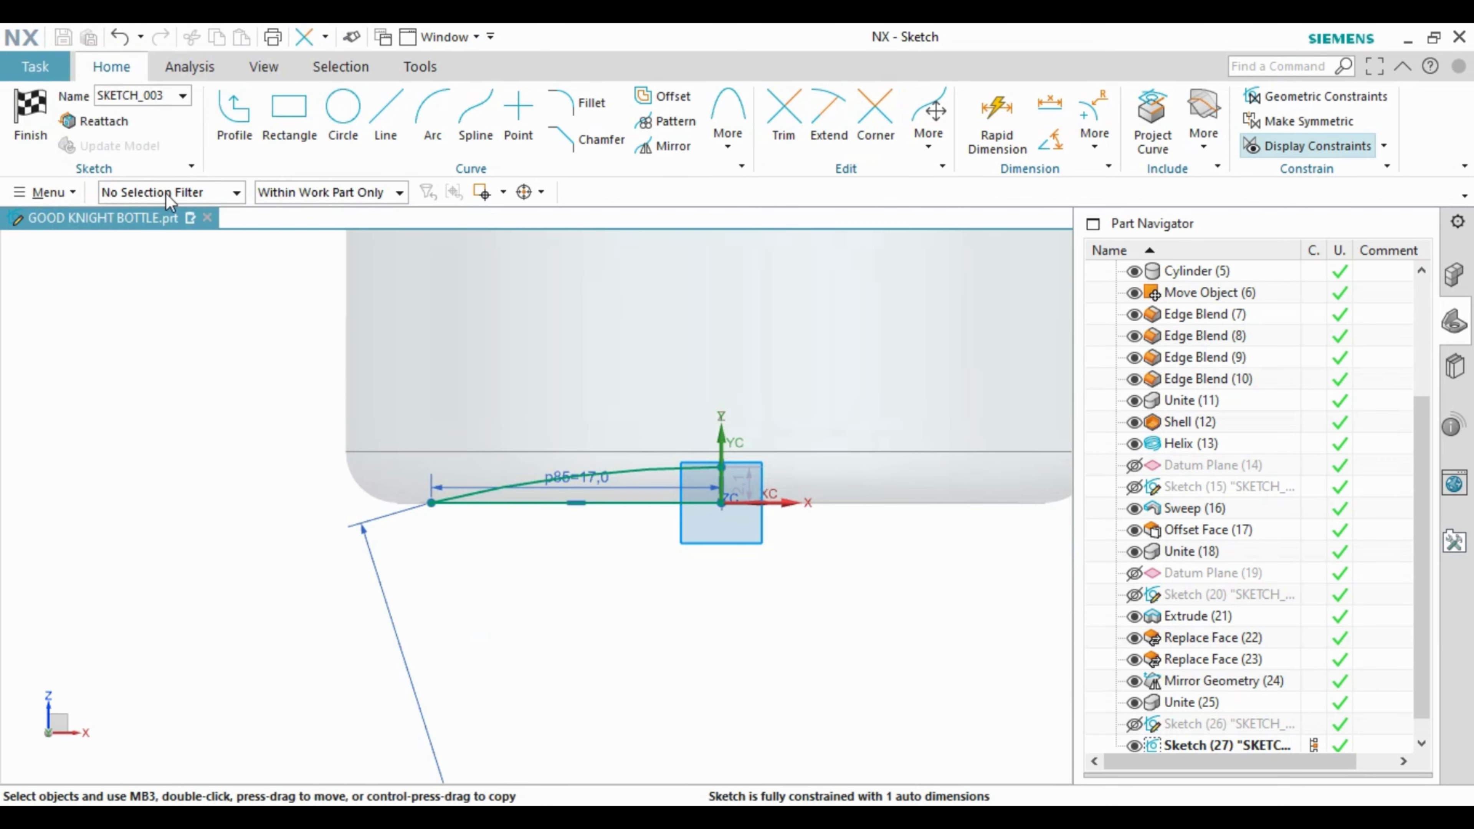
pyautogui.click(29, 125)
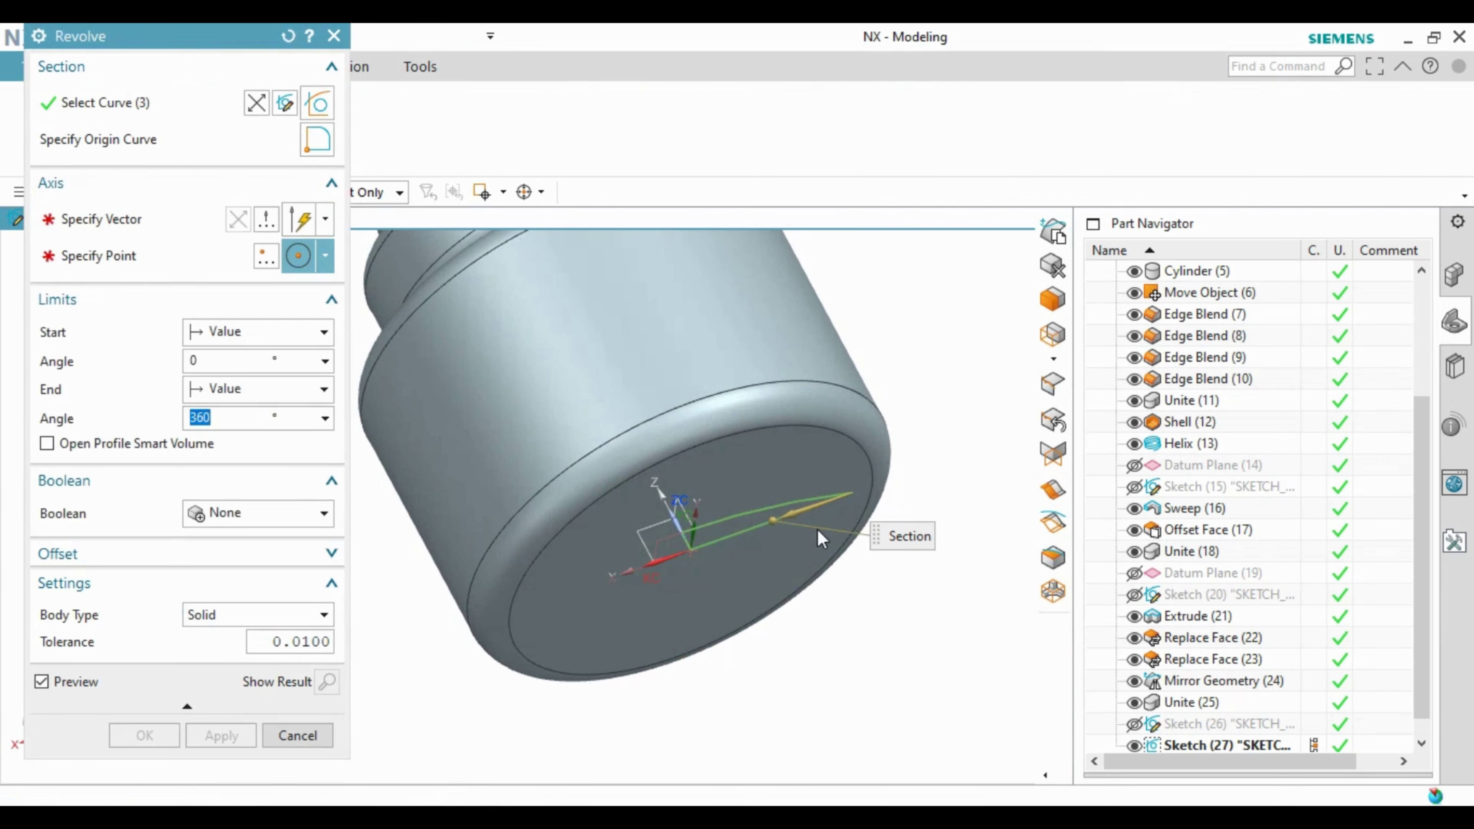
# Step: Revolve the half-arc profile about the axis through the origin with Boolean set to Subtract
pyautogui.middleClick(441, 433)
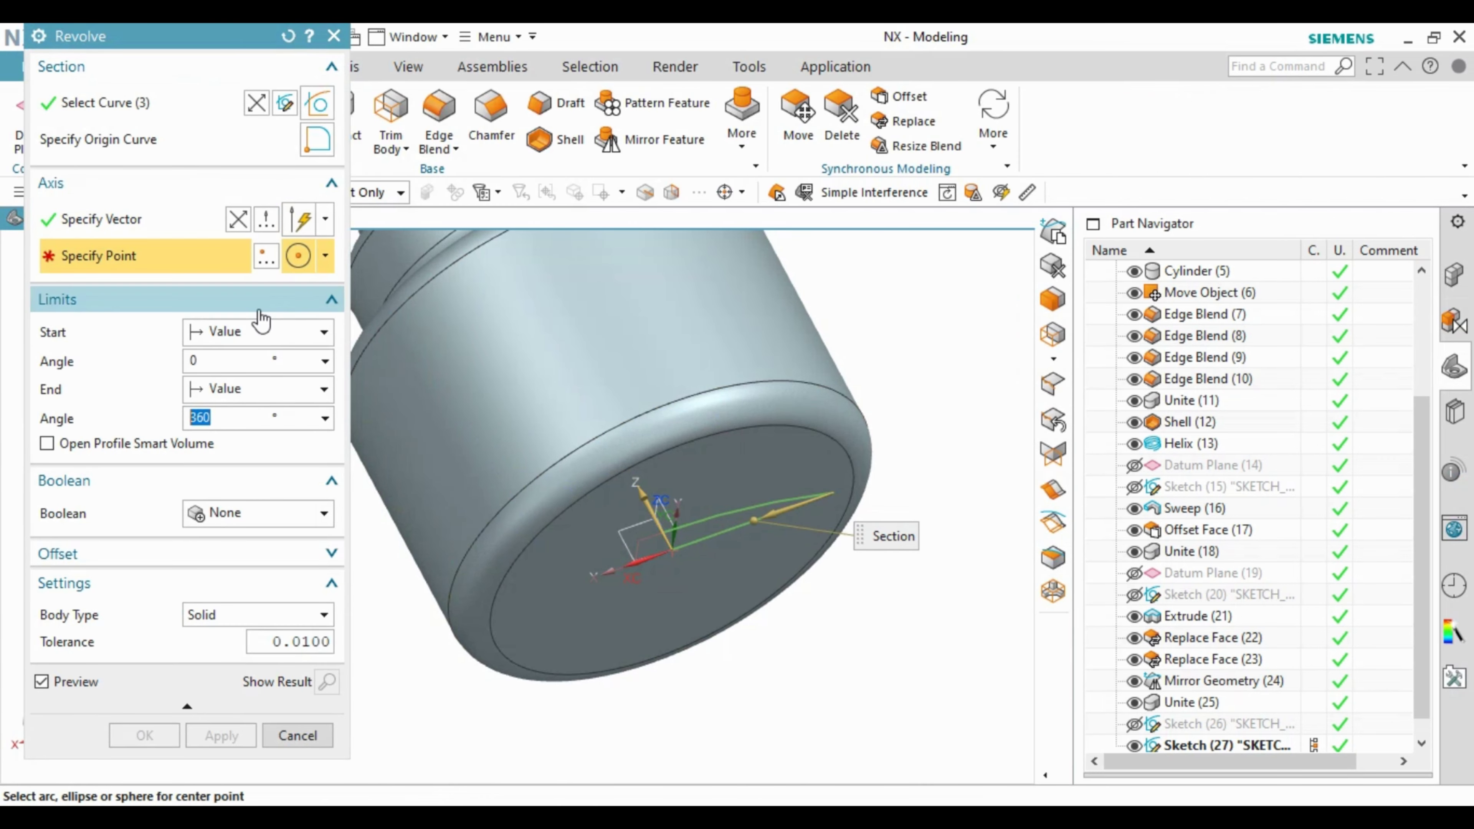
pyautogui.click(325, 255)
pyautogui.click(297, 284)
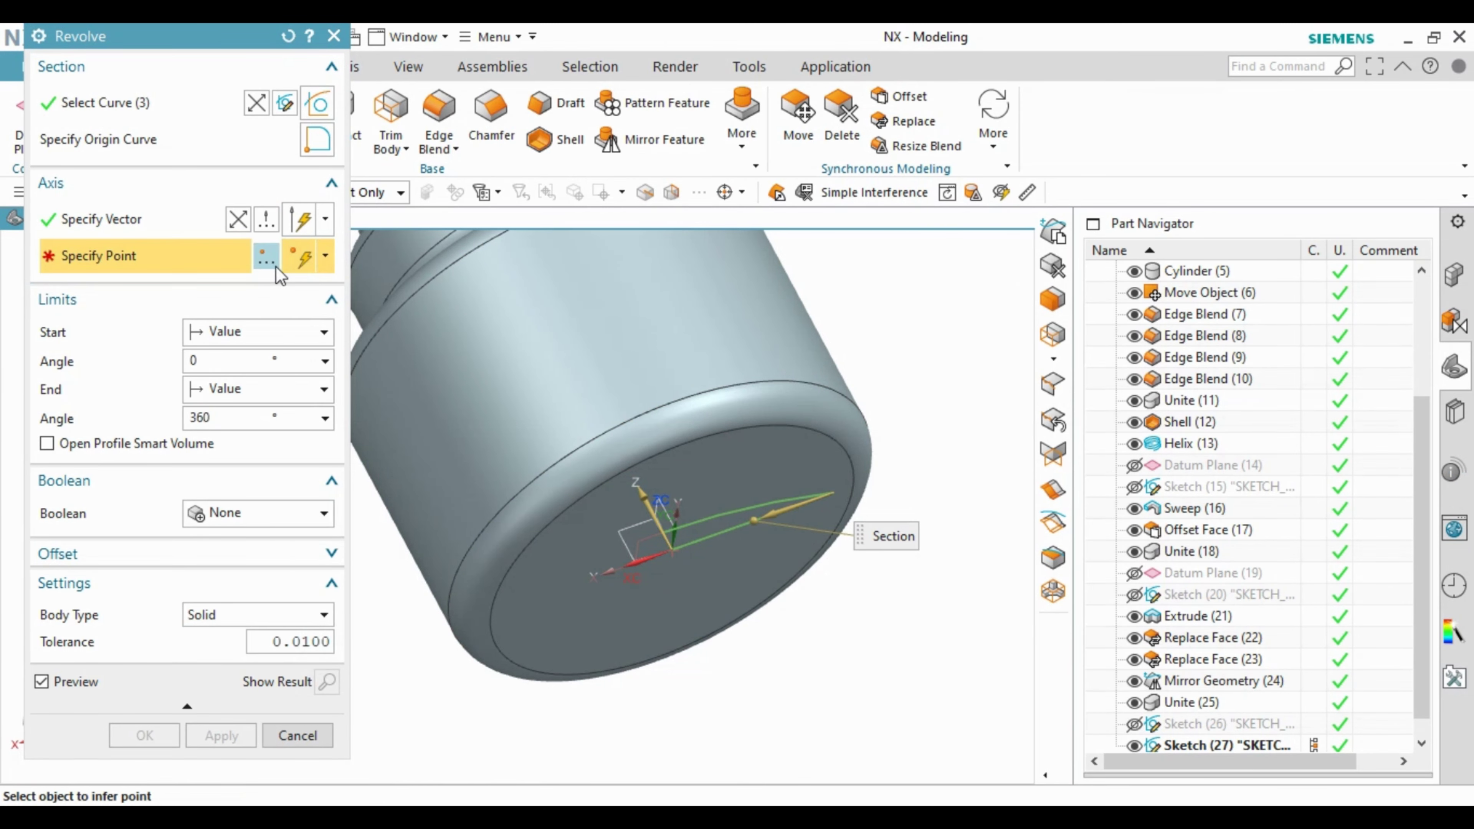
pyautogui.click(266, 256)
pyautogui.middleClick(609, 430)
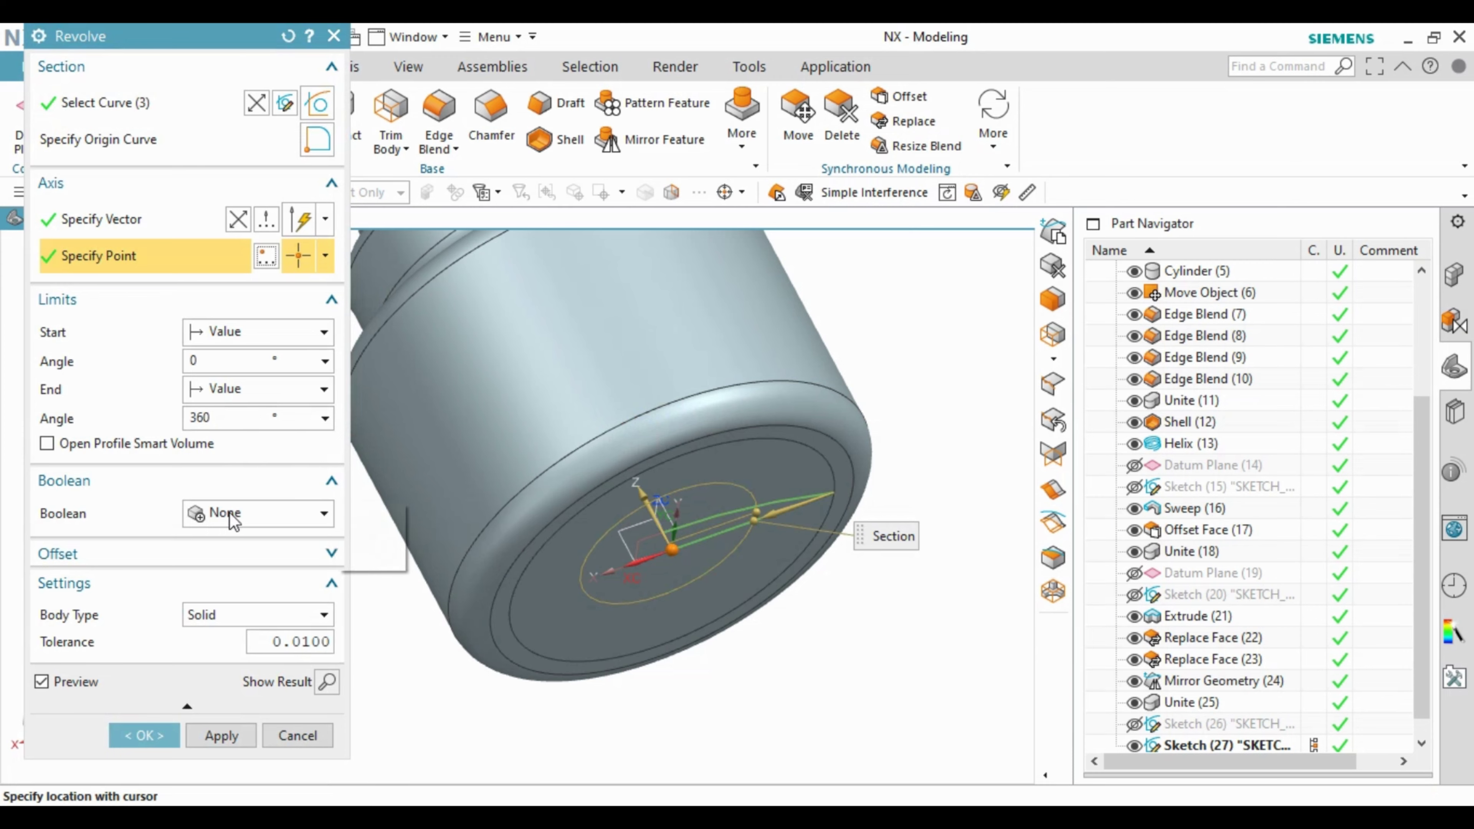
pyautogui.click(247, 581)
pyautogui.middleClick(606, 503)
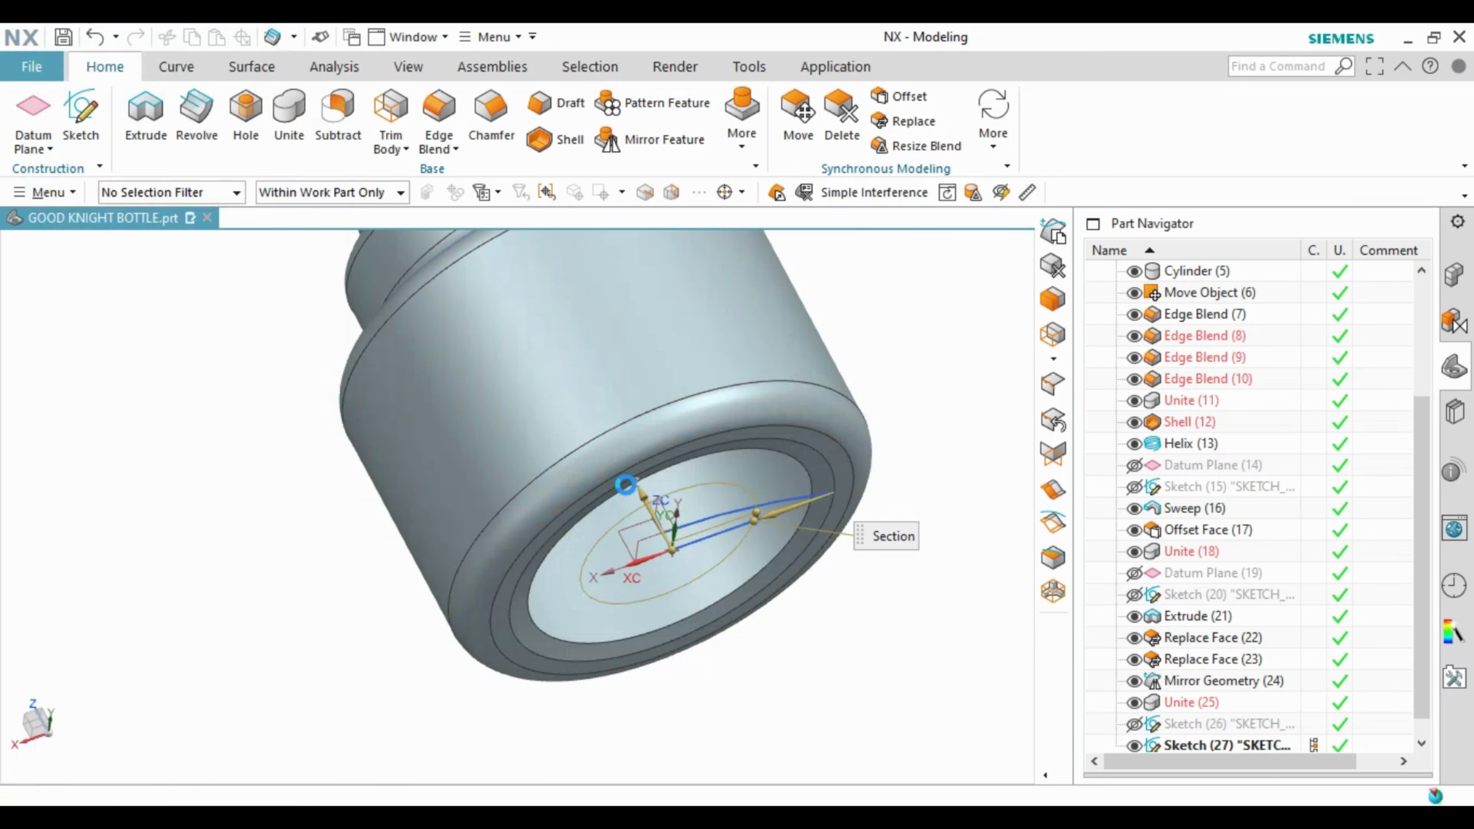
# Step: Edit the revolve and set its Boolean to None, keeping it a separate body
pyautogui.moveTo(753, 537)
pyautogui.mouseDown(button='middle')
pyautogui.moveTo(724, 486)
pyautogui.moveTo(748, 517)
pyautogui.mouseUp(button='middle')
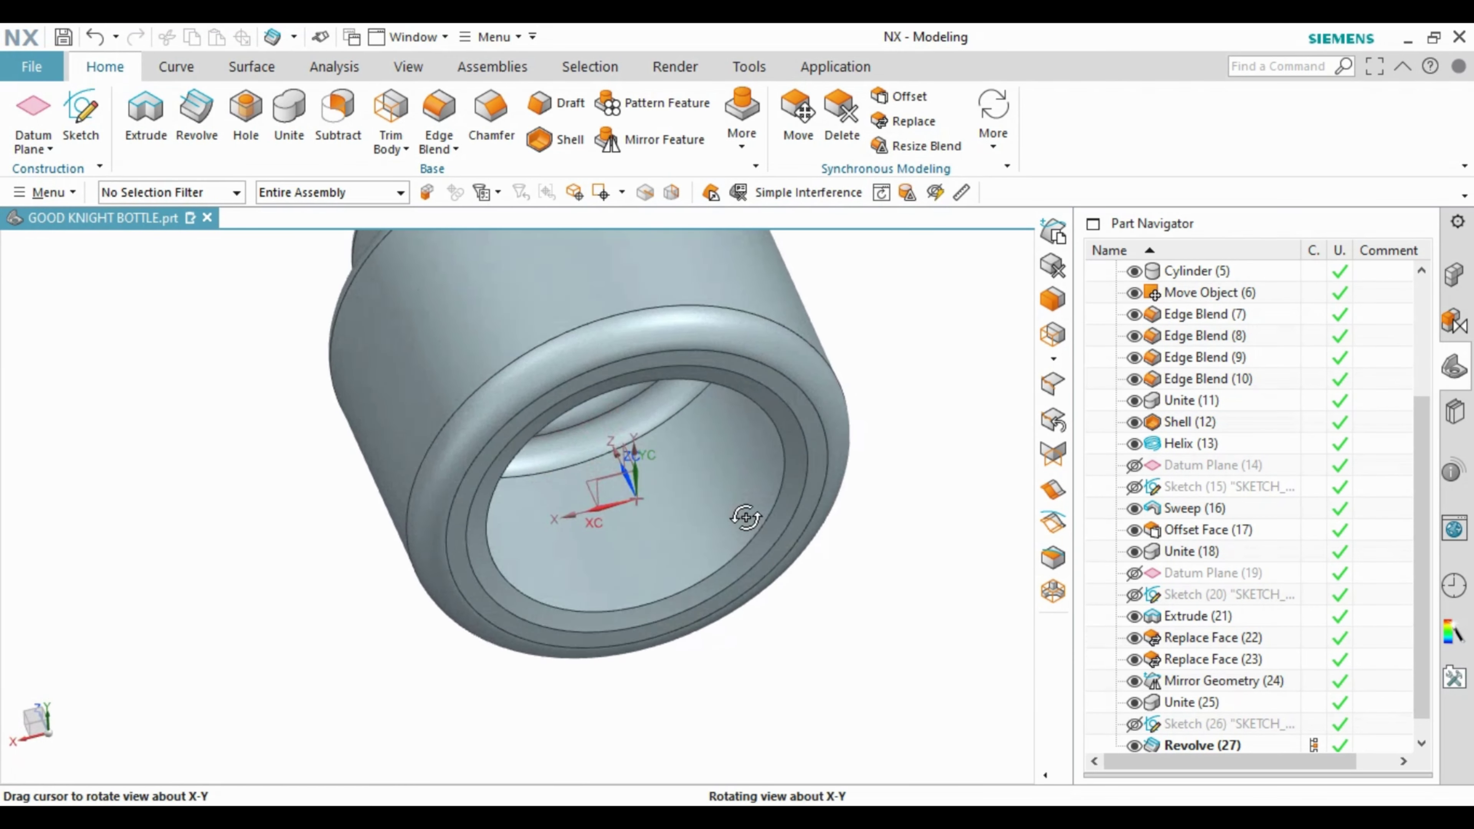
pyautogui.scroll(-1, 1182, 738)
pyautogui.doubleClick(1196, 724)
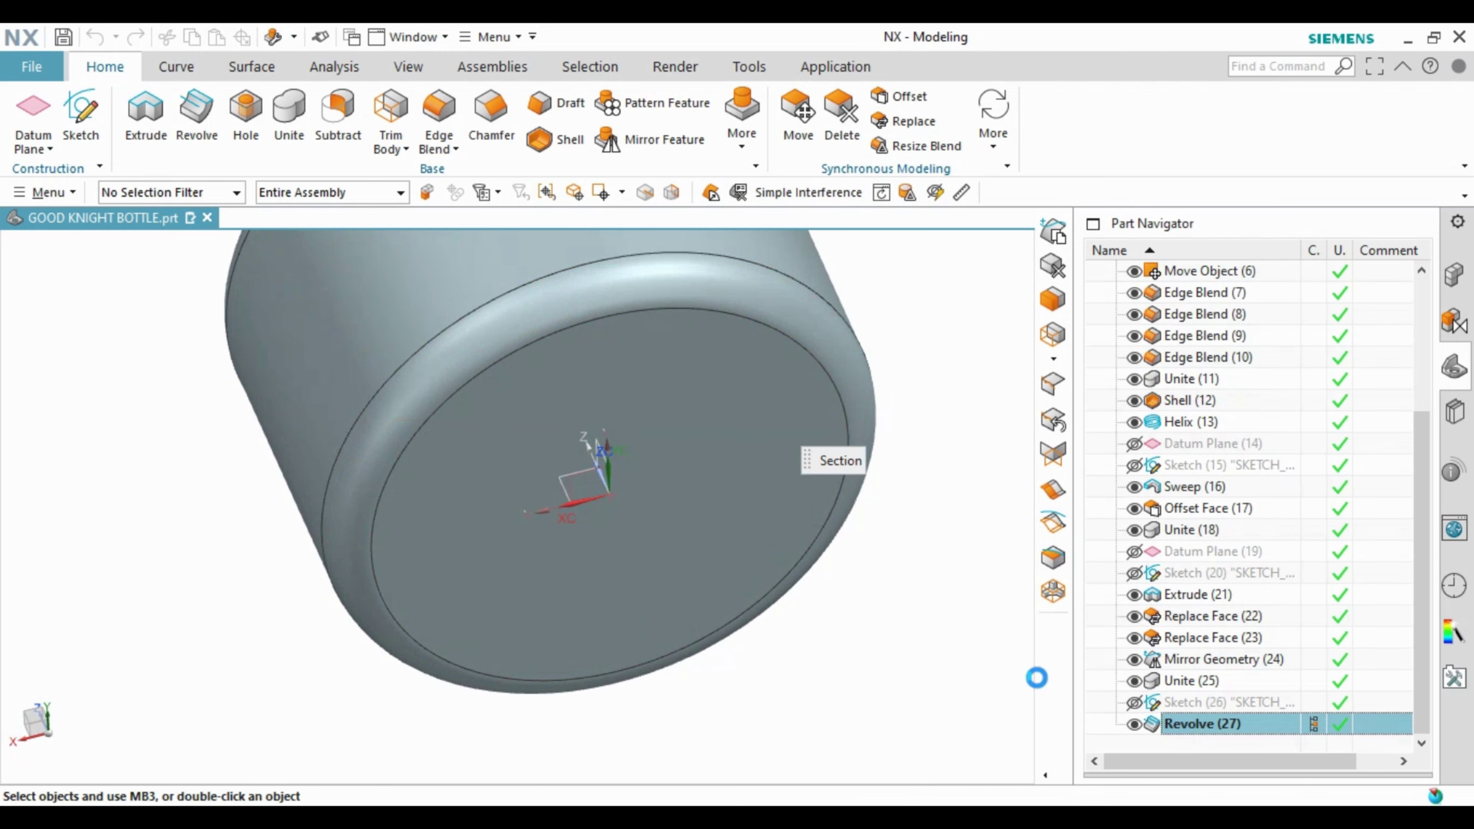
pyautogui.scroll(-3, 669, 481)
pyautogui.scroll(2, 668, 482)
pyautogui.moveTo(669, 481)
pyautogui.mouseDown(button='middle')
pyautogui.moveTo(689, 588)
pyautogui.moveTo(667, 500)
pyautogui.mouseUp(button='middle')
pyautogui.click(261, 512)
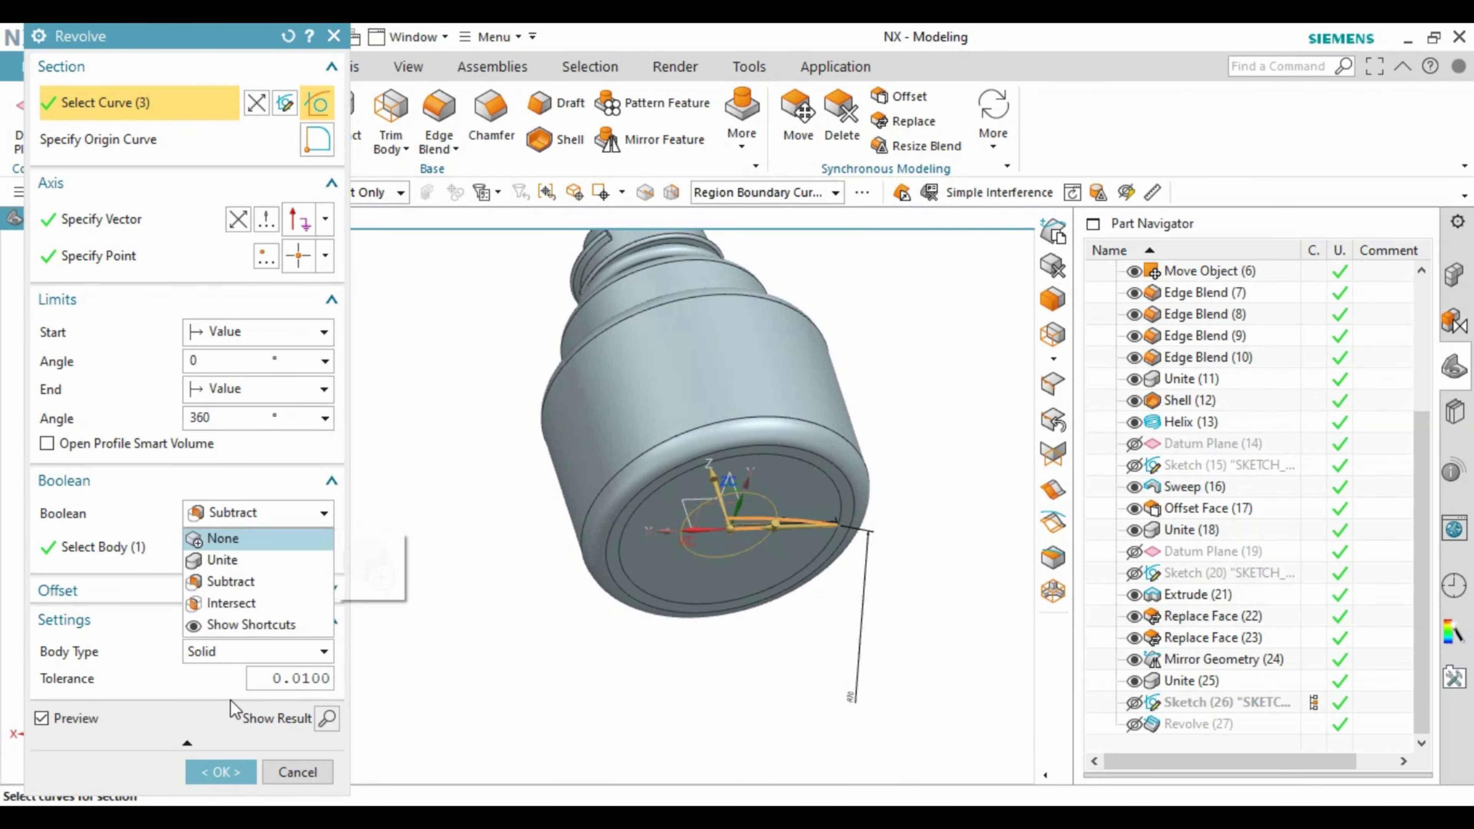
pyautogui.click(220, 771)
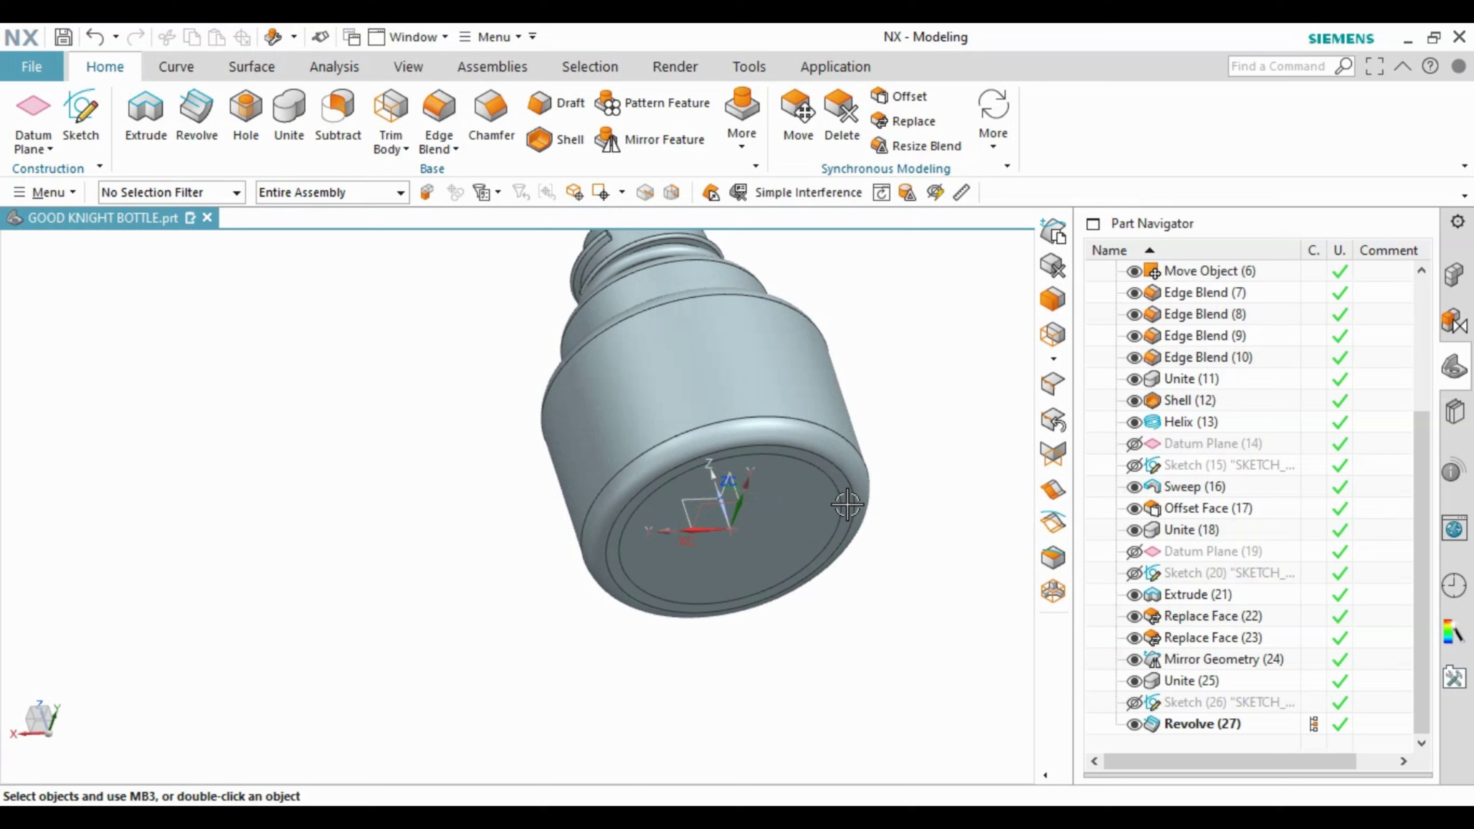
# Step: Hide the bottle to inspect the revolved disc alone, then undo the hide
pyautogui.rightClick(841, 438)
pyautogui.click(888, 77)
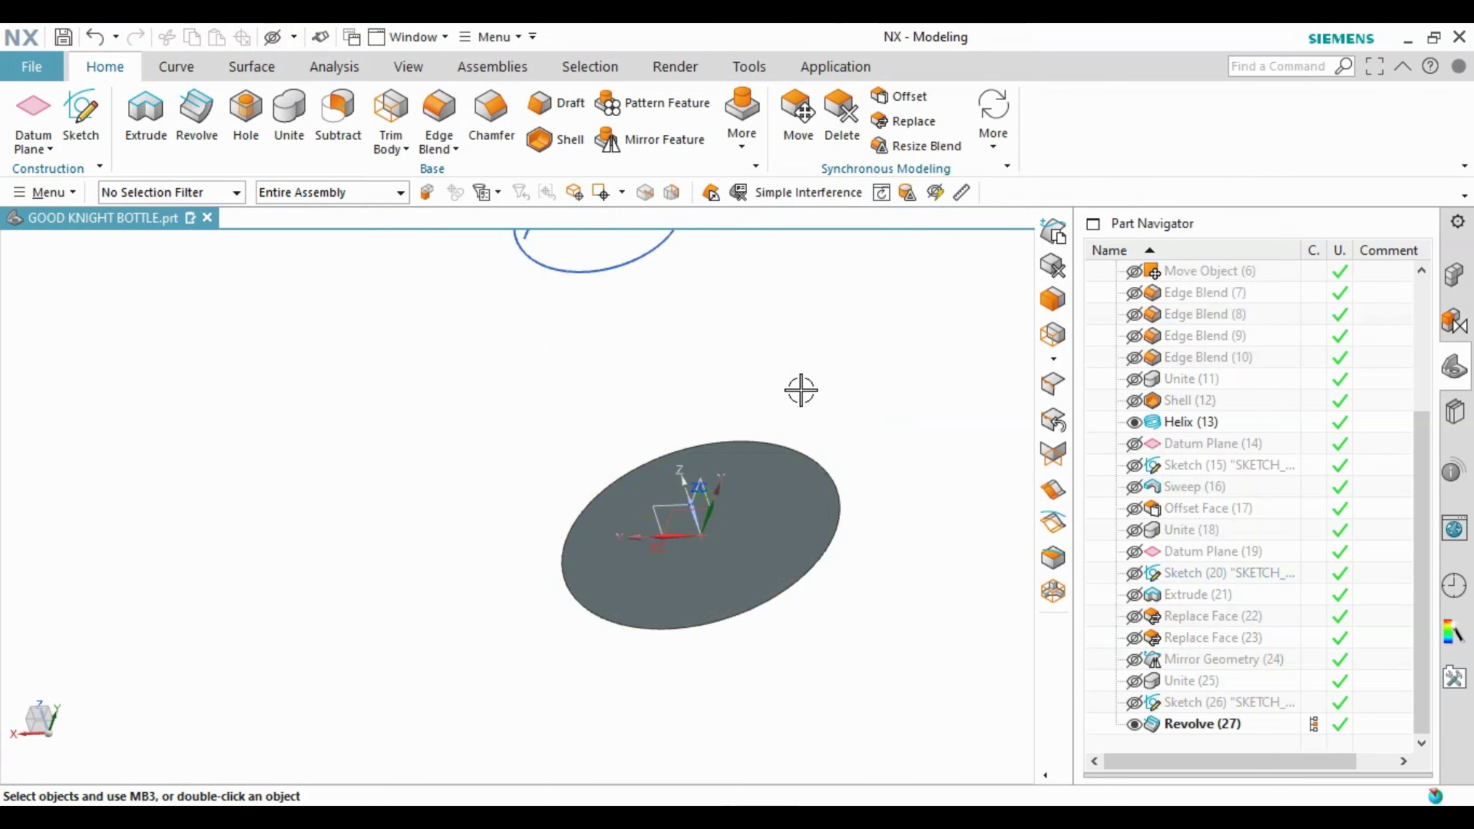
pyautogui.moveTo(800, 389); pyautogui.dragTo(815, 588, button='middle')
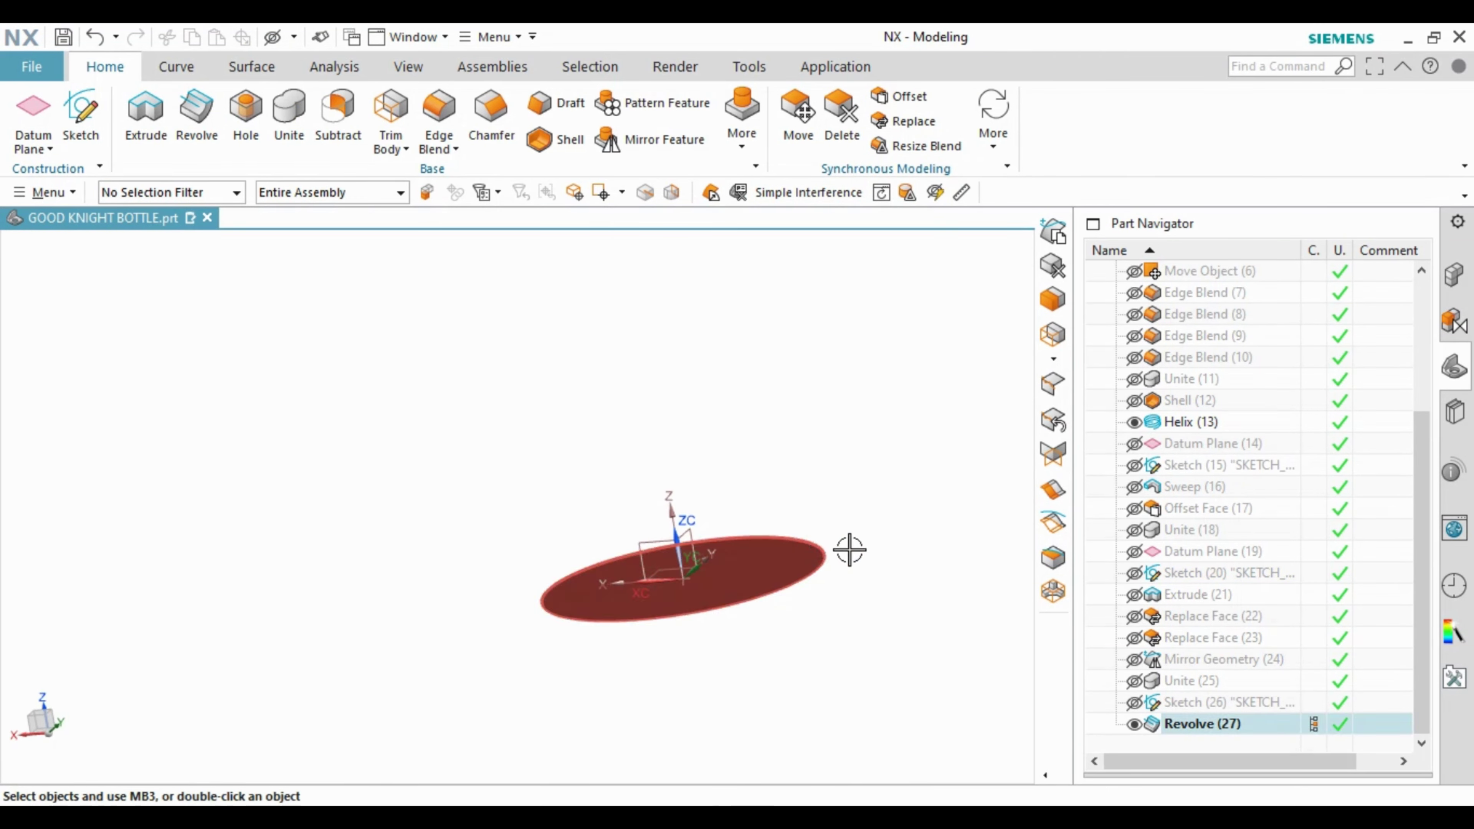
pyautogui.hotkey('ctrl', 'z')
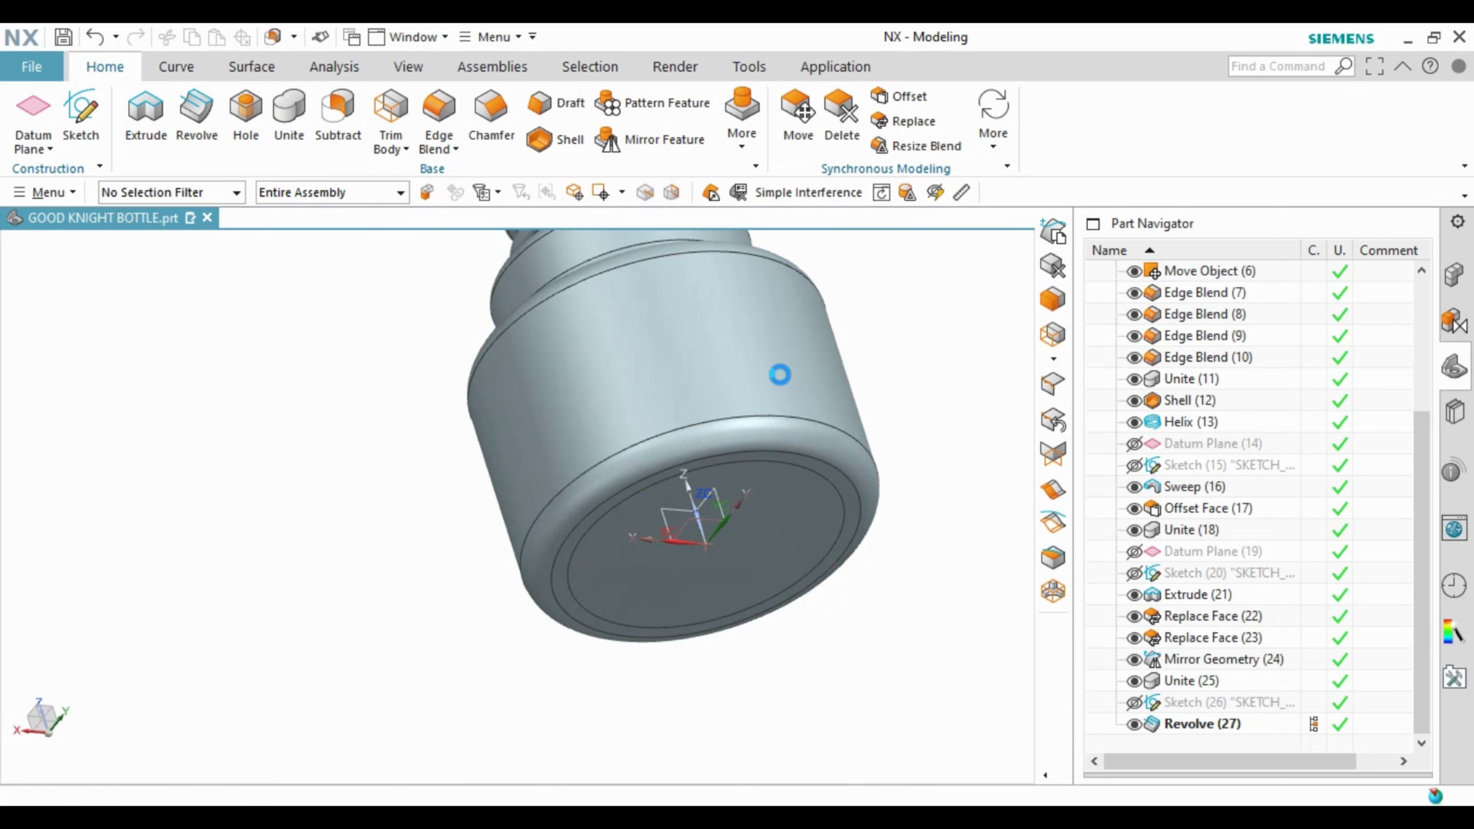
# Step: Subtract the revolved disc from the bottle, undo it, and select the Shell (12) feature
pyautogui.click(779, 374)
pyautogui.click(790, 504)
pyautogui.middleClick(614, 579)
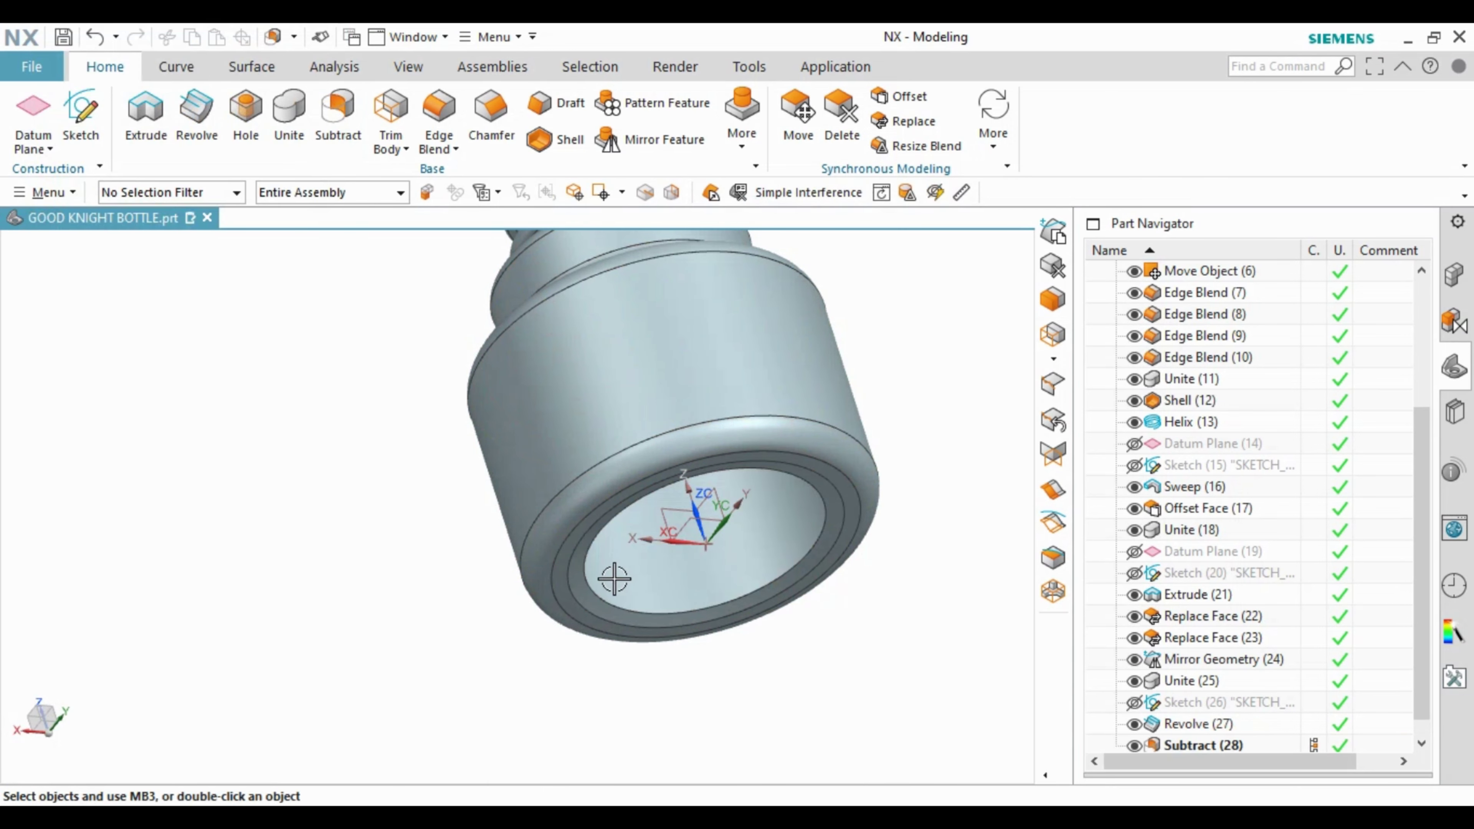
pyautogui.moveTo(614, 579); pyautogui.dragTo(737, 528, button='middle')
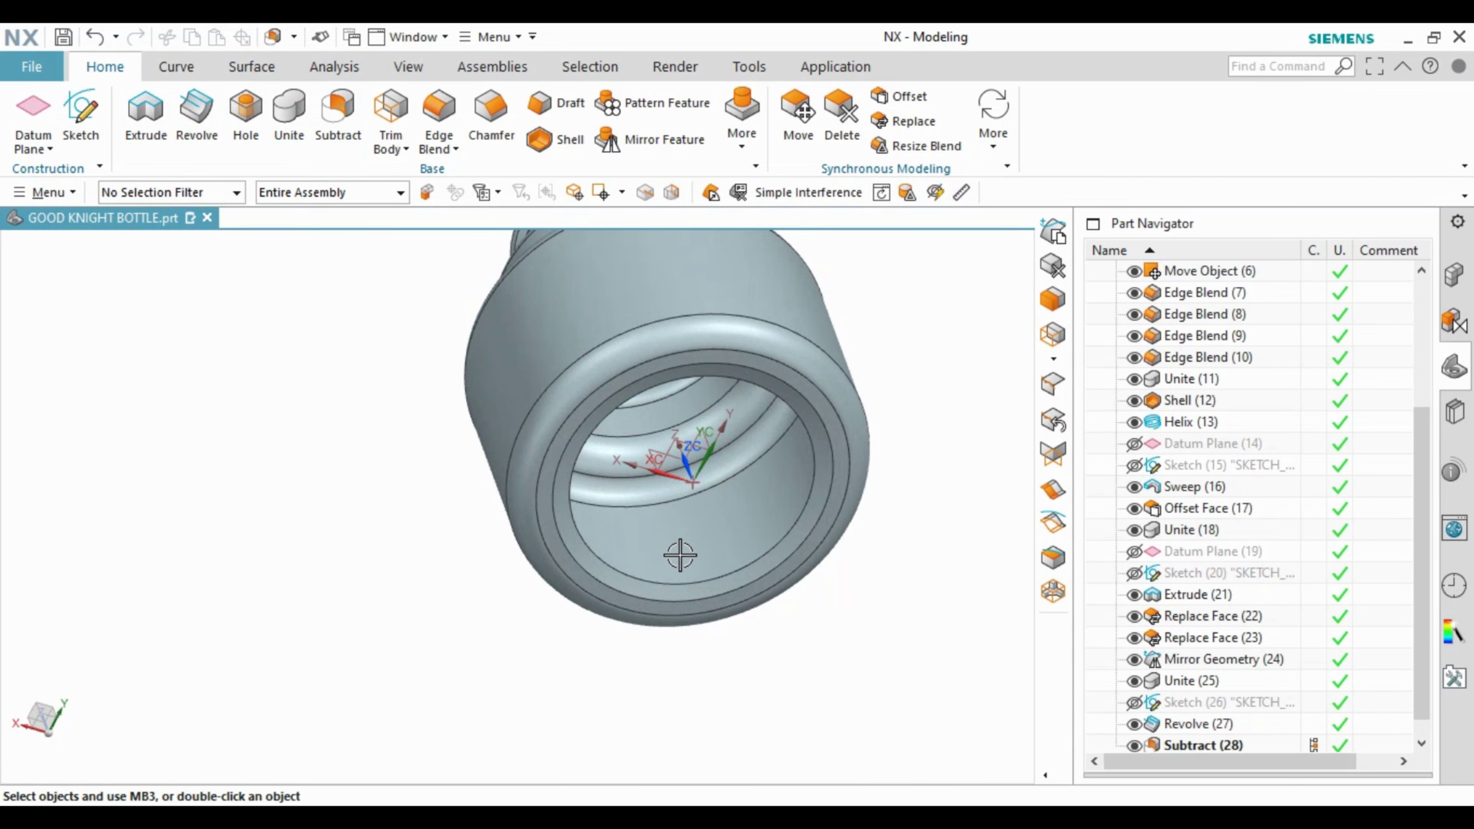
pyautogui.hotkey('ctrl', 'z')
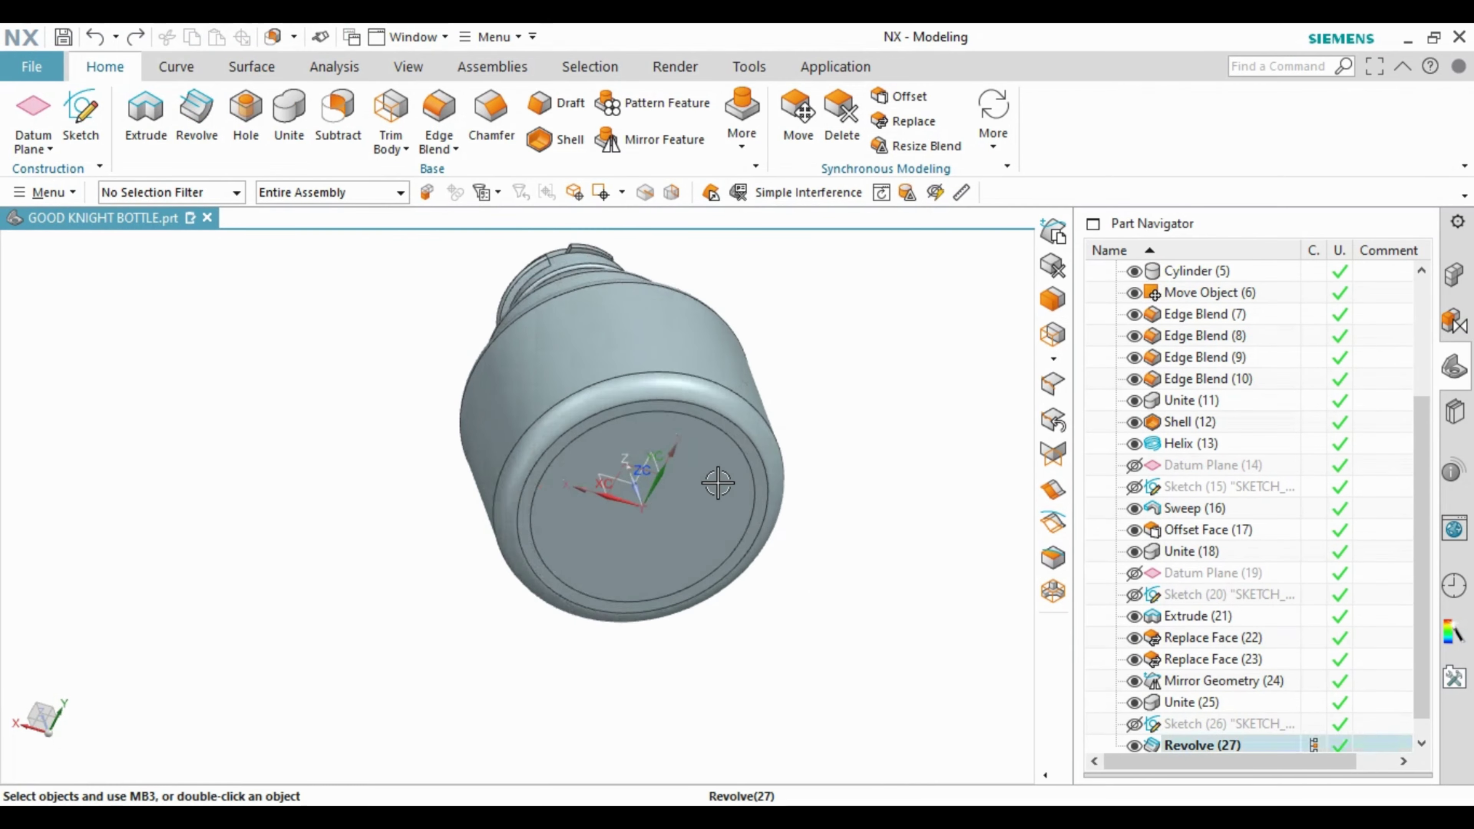
pyautogui.moveTo(712, 484); pyautogui.dragTo(744, 606, button='middle')
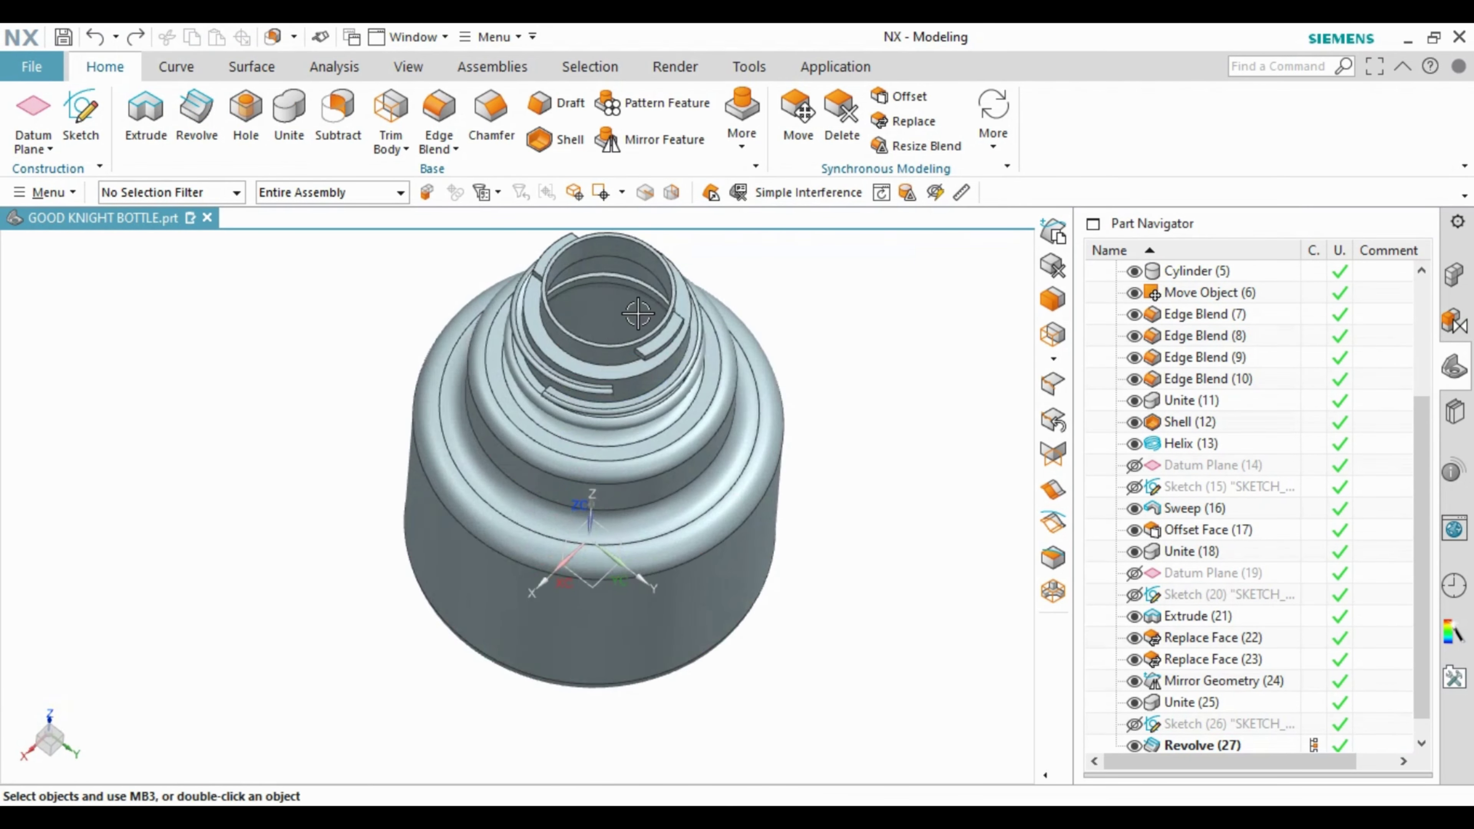
pyautogui.click(628, 308)
# Step: Delete the Shell feature, leaving a solid bottle
pyautogui.press('Delete')
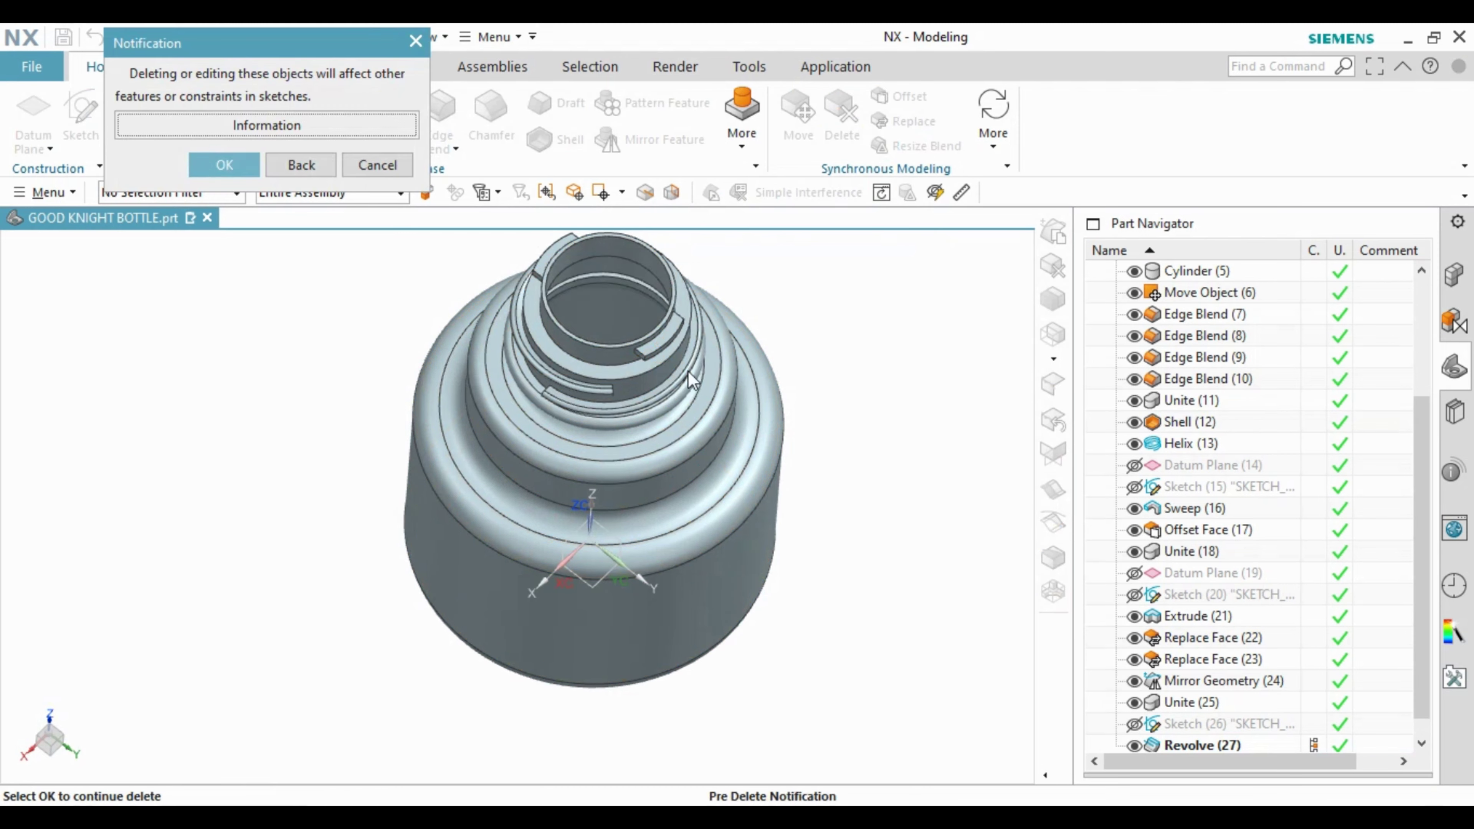
pyautogui.press('Return')
pyautogui.moveTo(704, 352); pyautogui.dragTo(708, 471, button='middle')
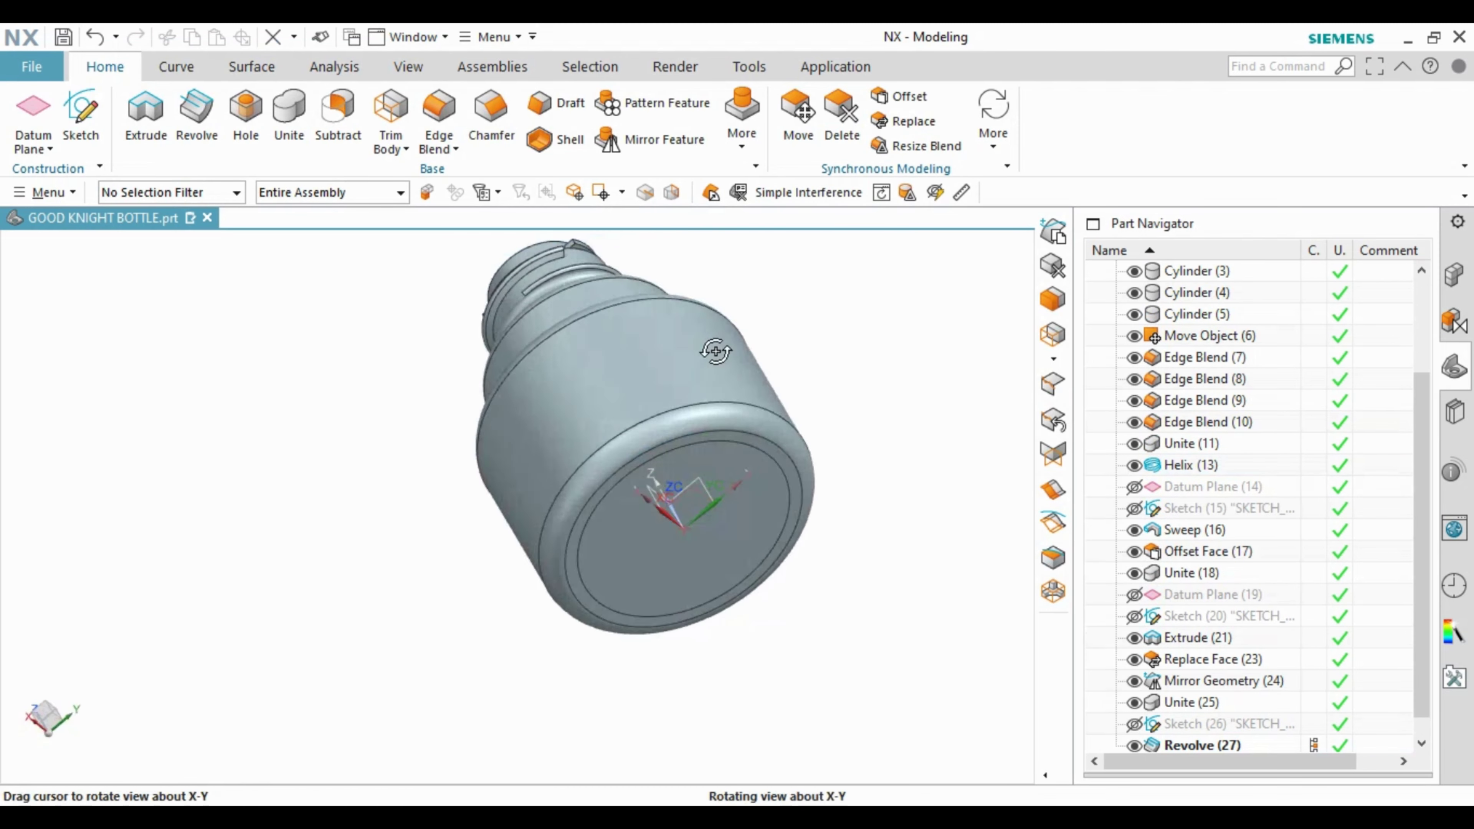
# Step: Edit the revolve back to Boolean Subtract and view the recessed base head-on
pyautogui.doubleClick(1196, 745)
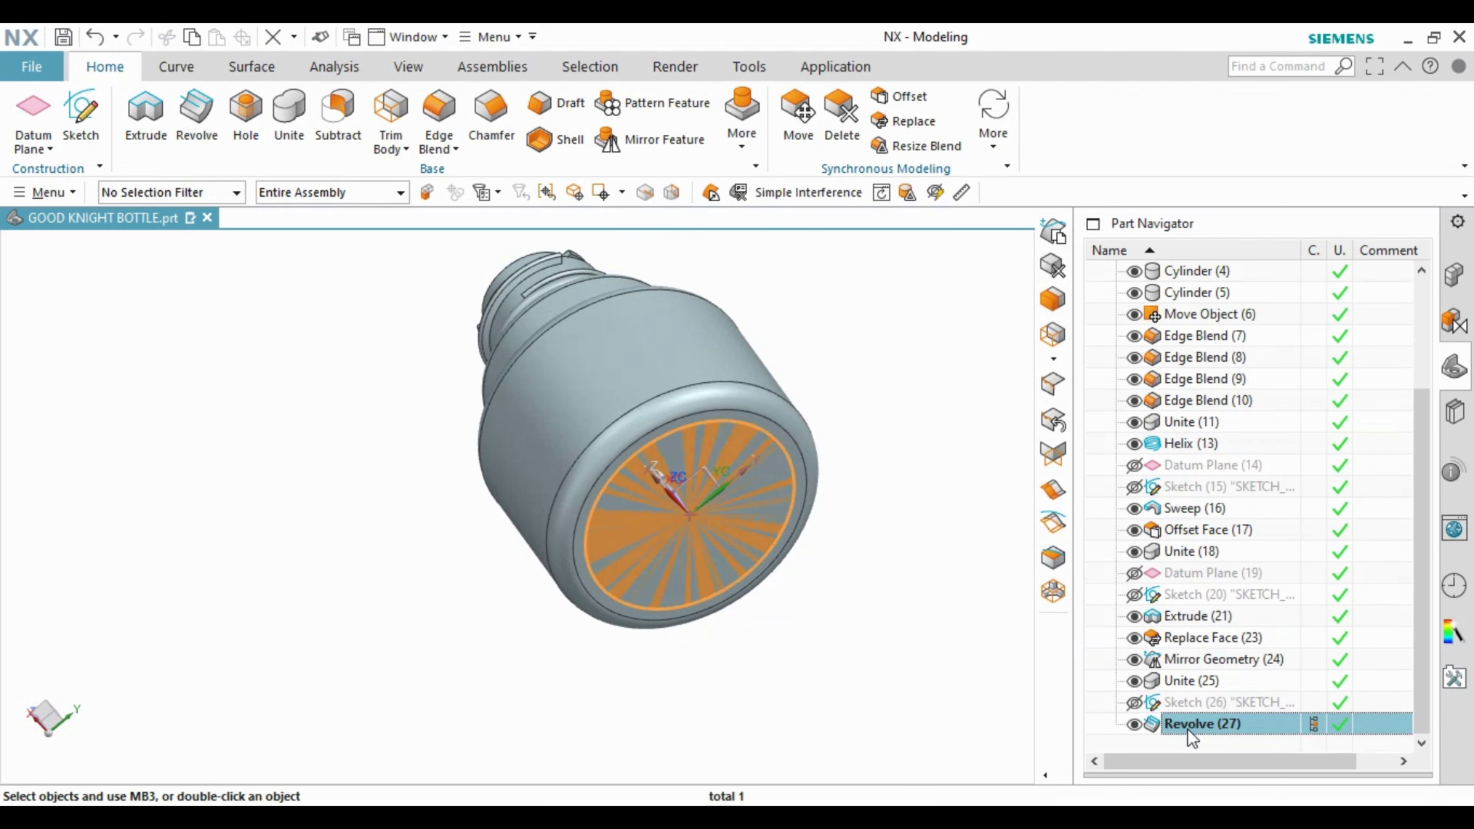
pyautogui.click(233, 513)
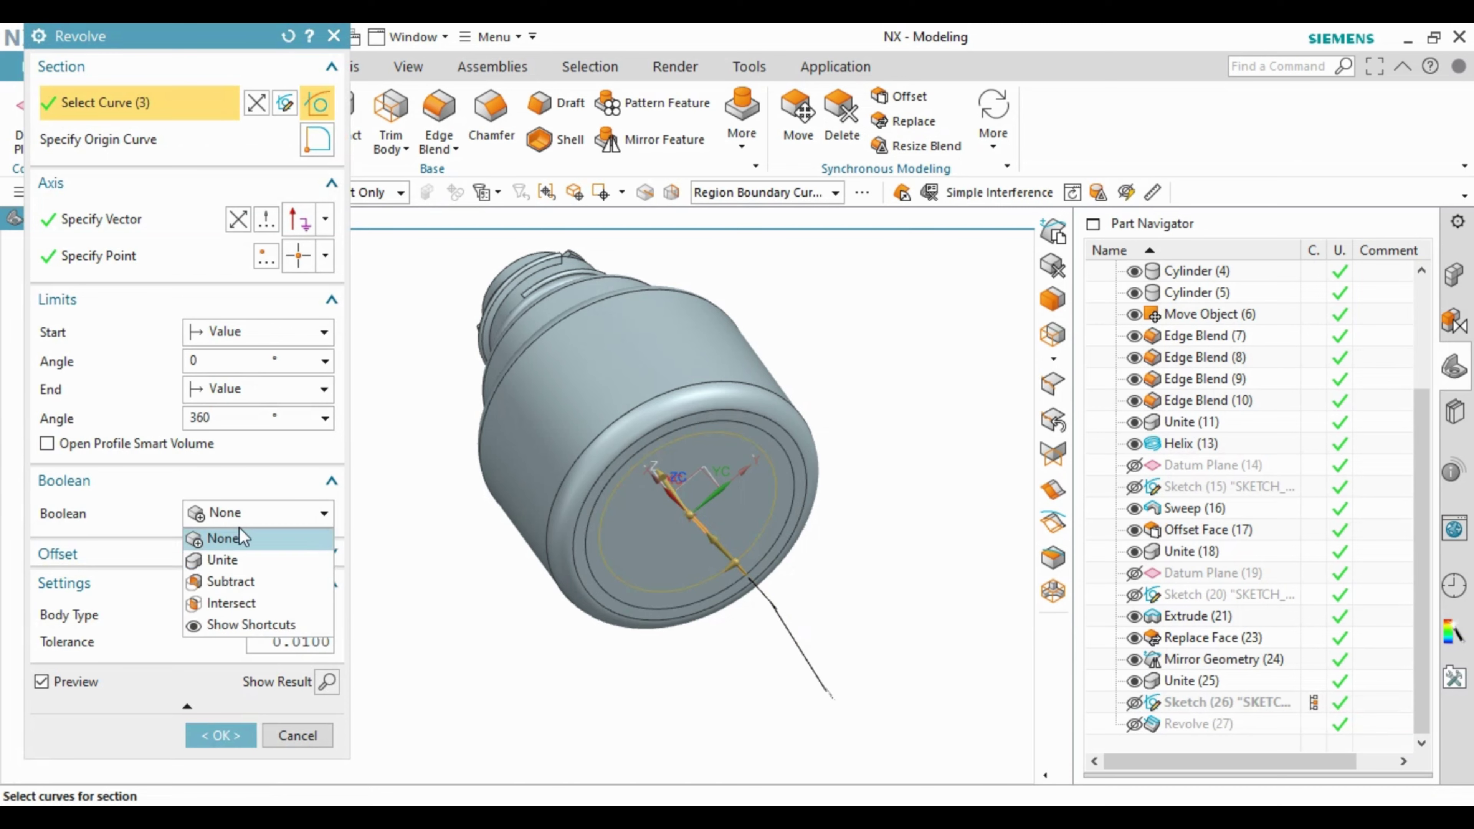
pyautogui.click(247, 582)
pyautogui.click(701, 389)
pyautogui.middleClick(701, 389)
pyautogui.moveTo(701, 388)
pyautogui.mouseDown(button='middle')
pyautogui.moveTo(767, 481)
pyautogui.moveTo(727, 466)
pyautogui.moveTo(662, 510)
pyautogui.mouseUp(button='middle')
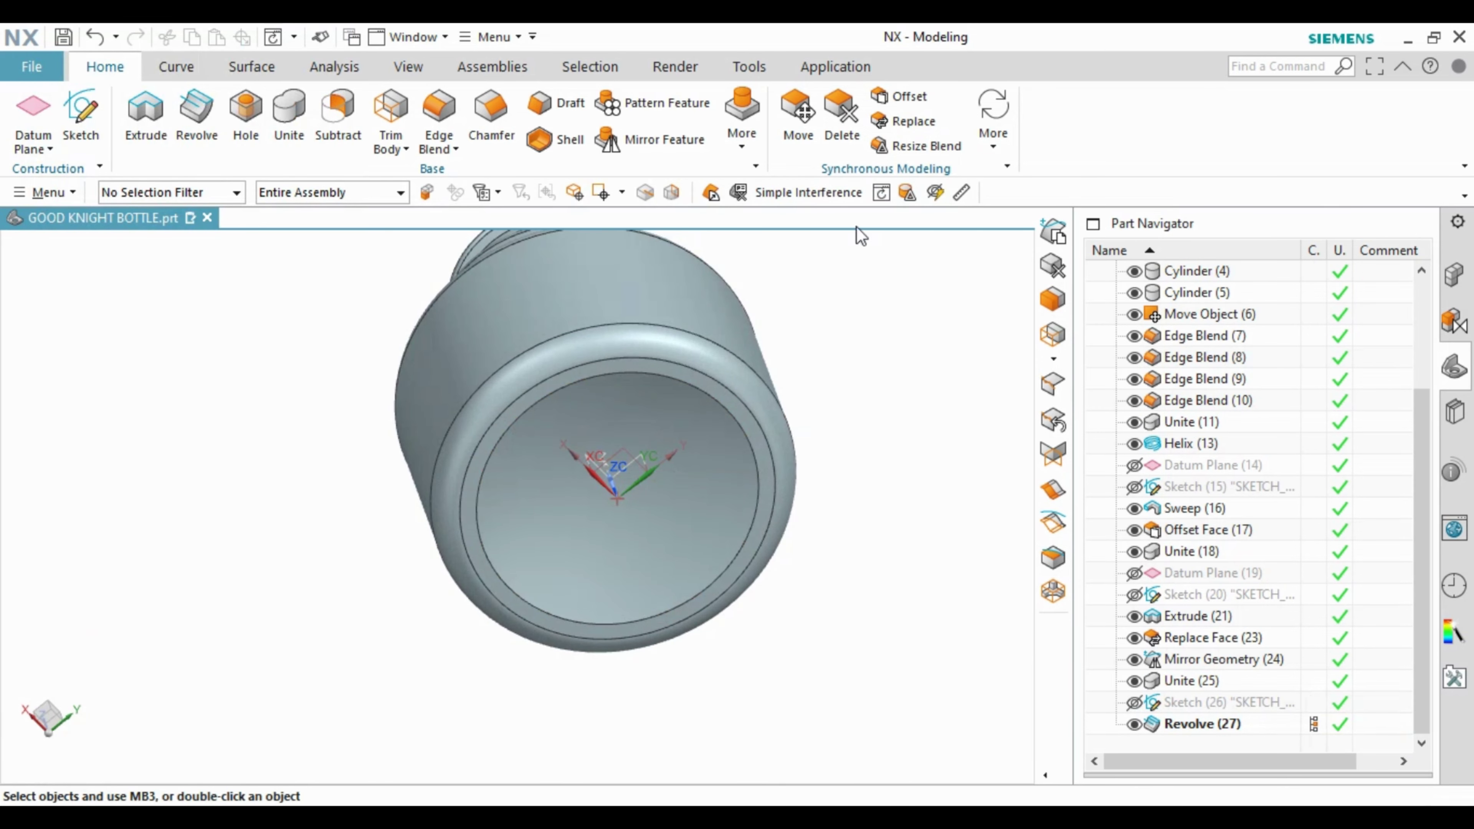
pyautogui.press('F8')
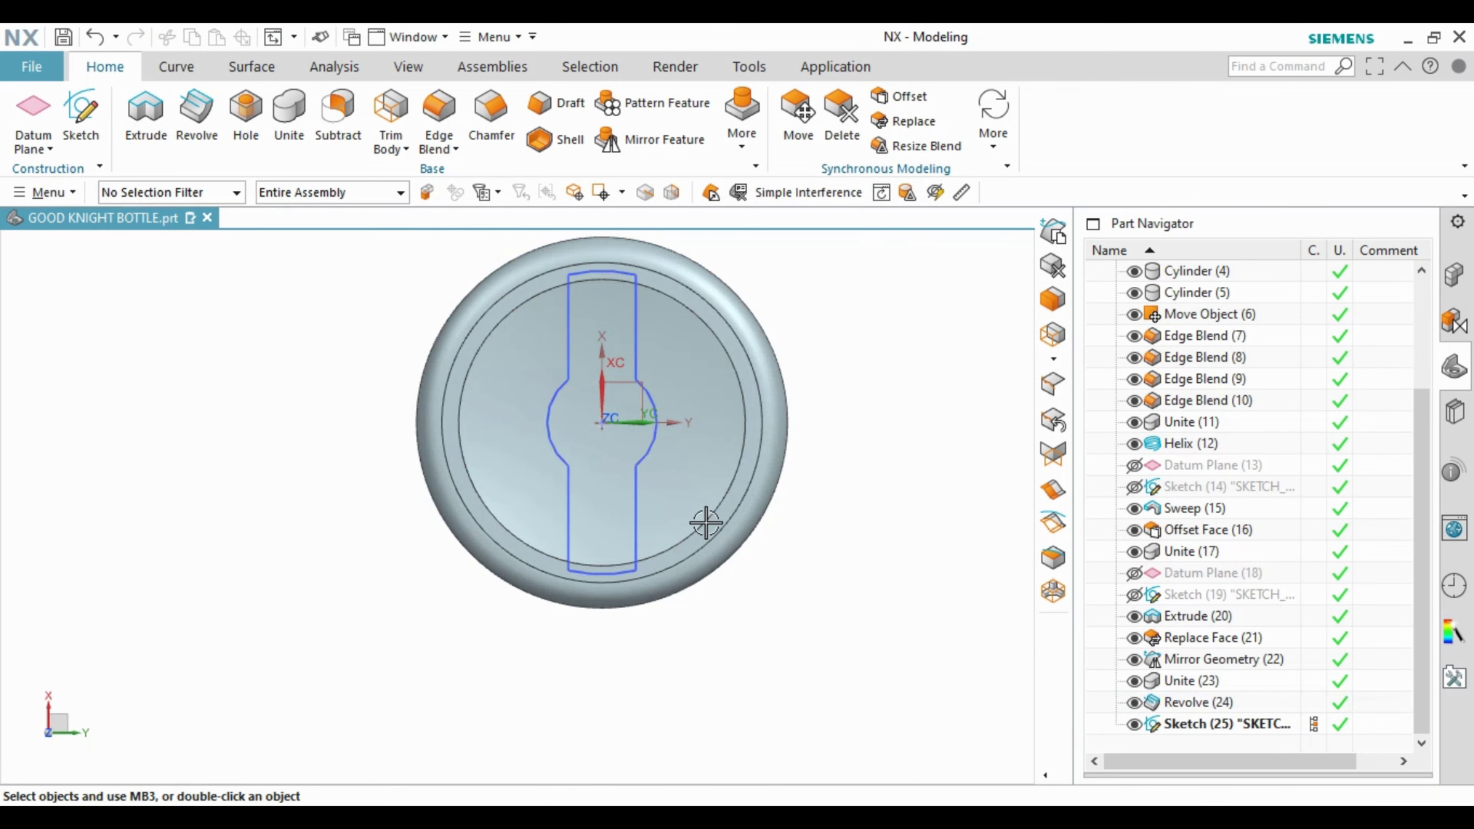
# Step: Edit the slot extrusion to run from -1.6 mm to 5.5 mm
pyautogui.moveTo(645, 487); pyautogui.dragTo(768, 546, button='middle')
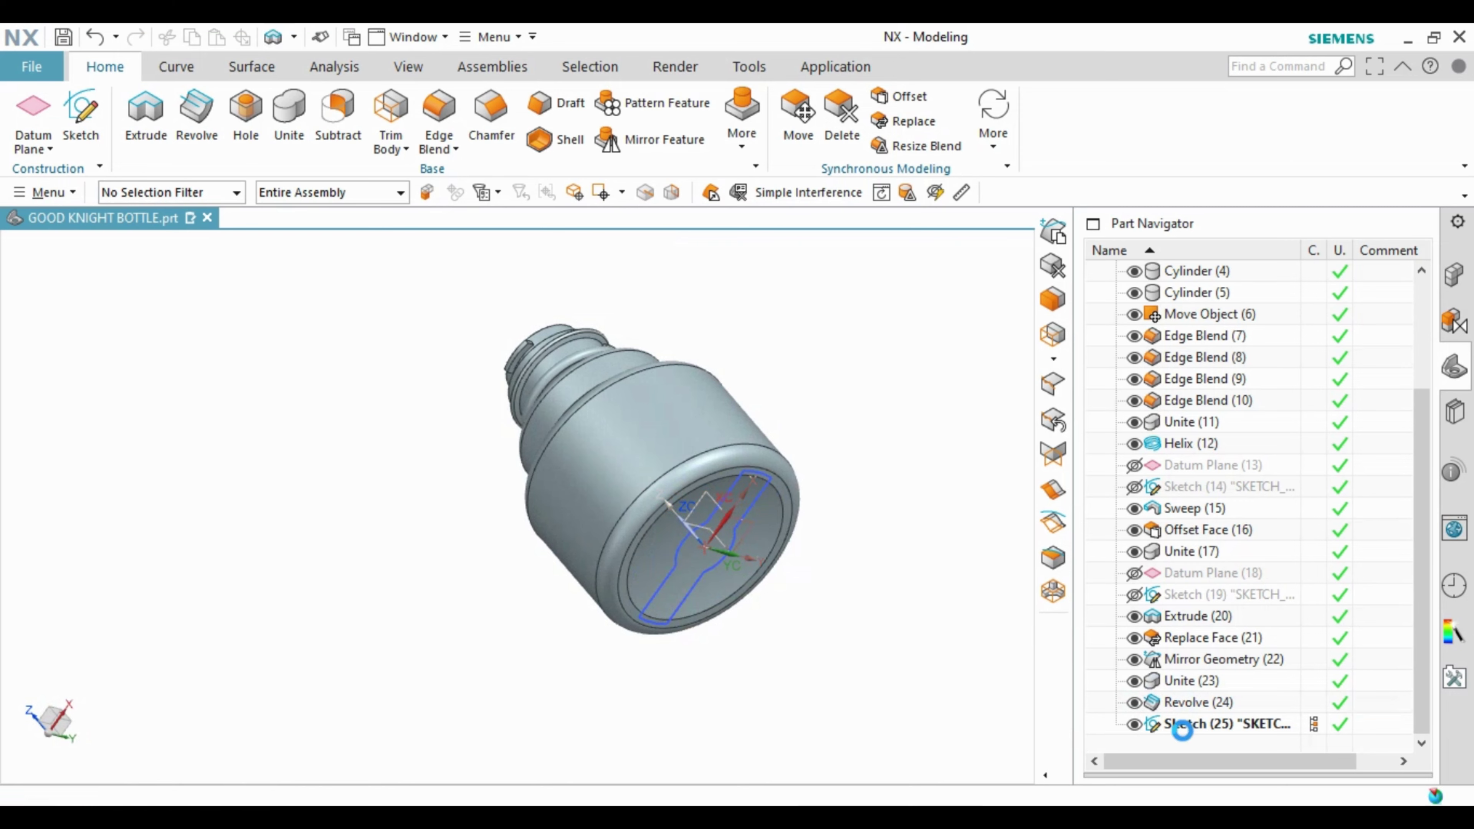
pyautogui.scroll(3, 704, 514)
pyautogui.write('3')
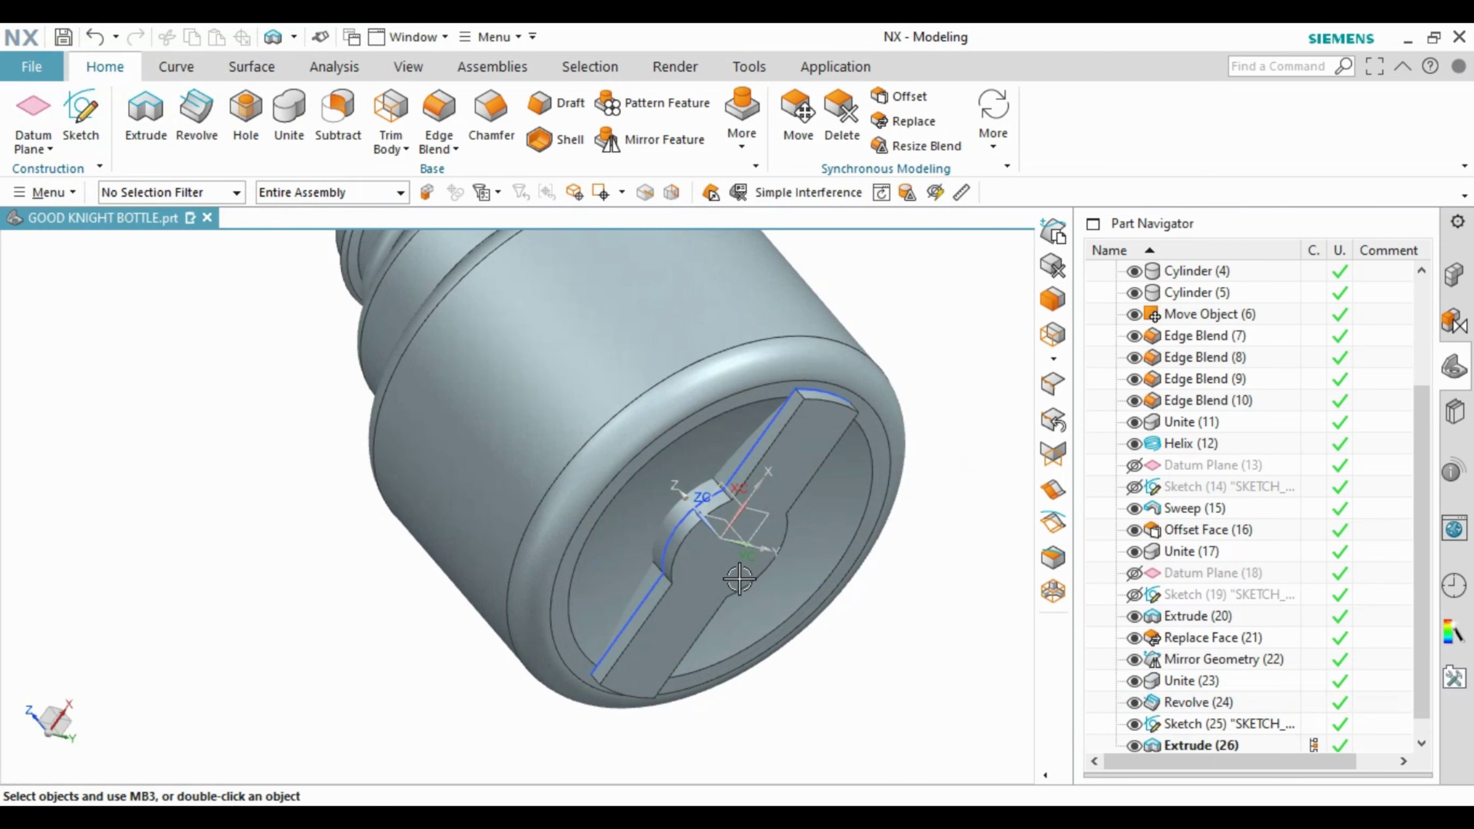
pyautogui.moveTo(609, 471); pyautogui.dragTo(687, 644, button='middle')
pyautogui.scroll(2, 687, 643)
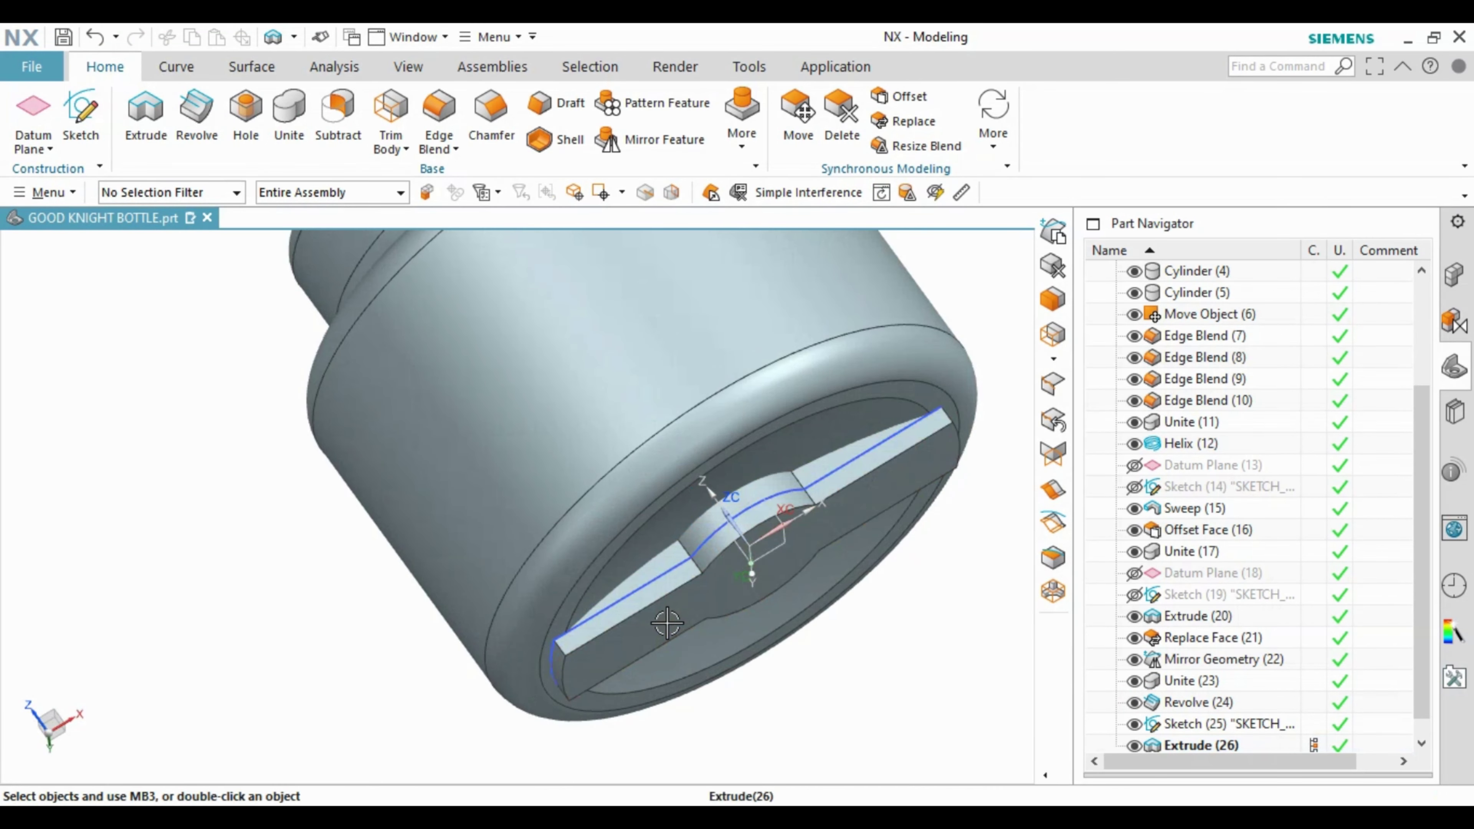
pyautogui.doubleClick(668, 619)
pyautogui.click(227, 325)
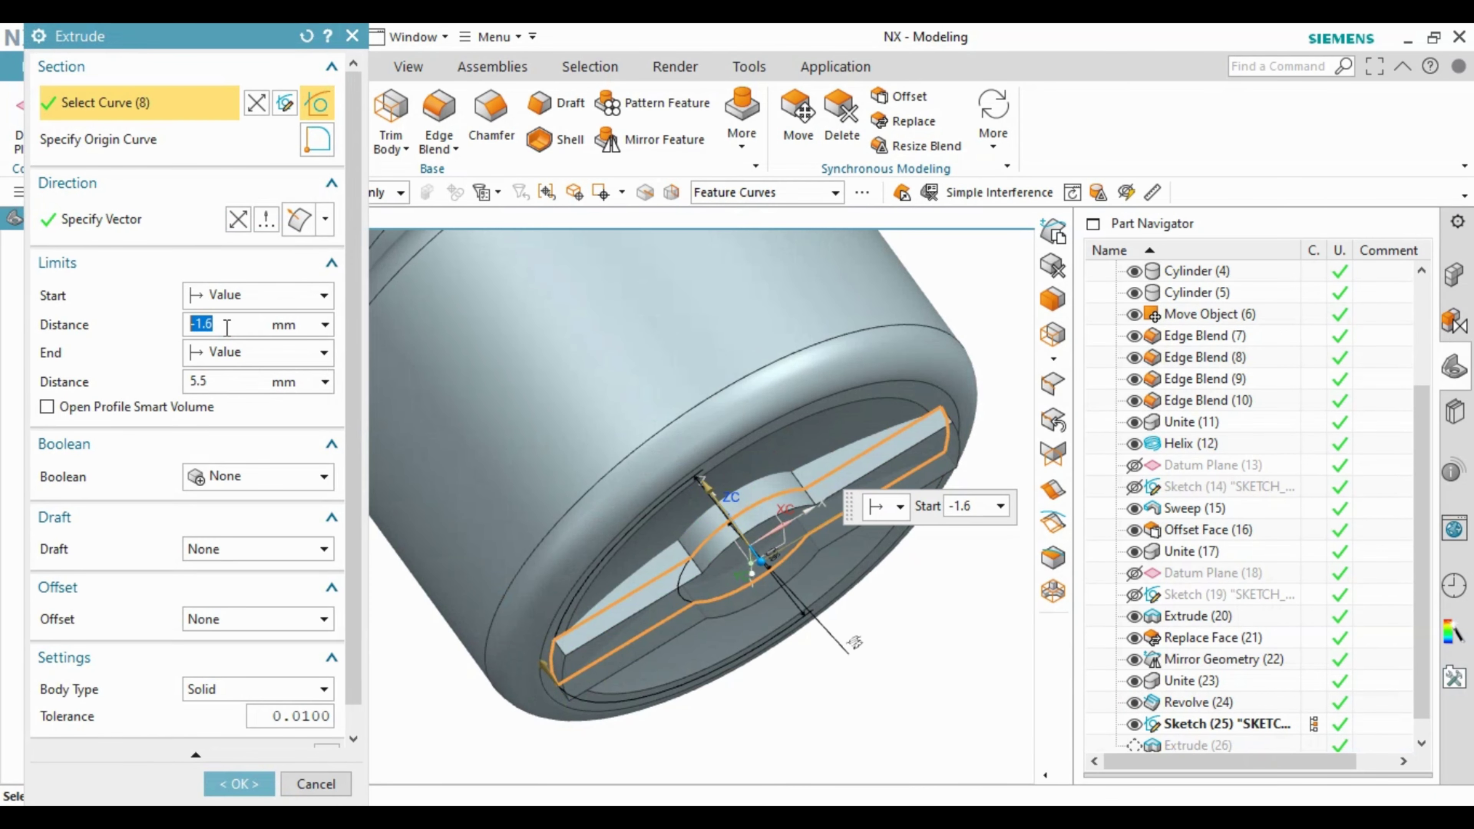
pyautogui.press('Return')
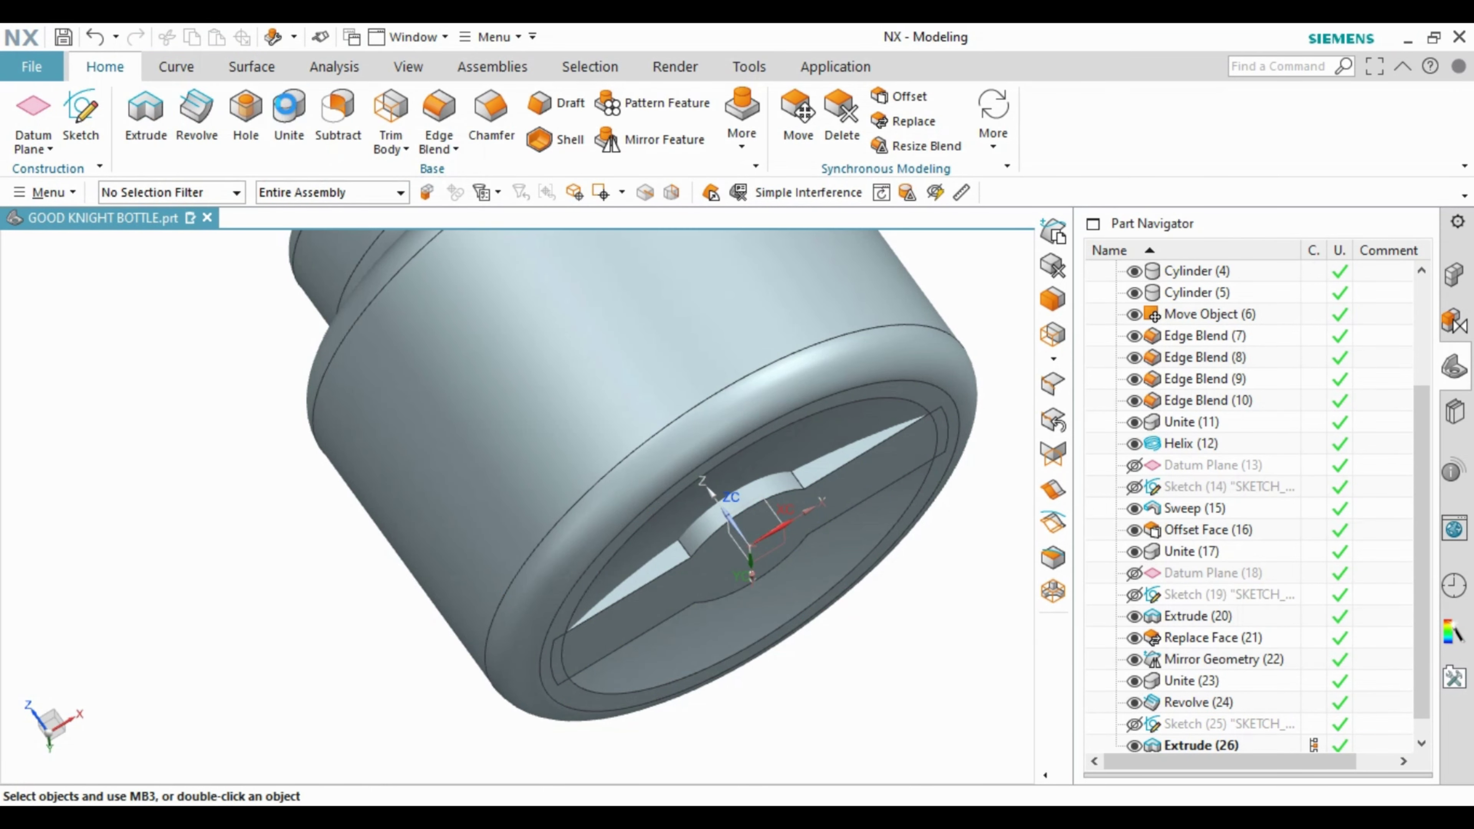
# Step: Unite the slot body with the bottle
pyautogui.click(289, 117)
pyautogui.click(602, 442)
pyautogui.click(742, 566)
pyautogui.middleClick(742, 566)
pyautogui.scroll(-2, 741, 566)
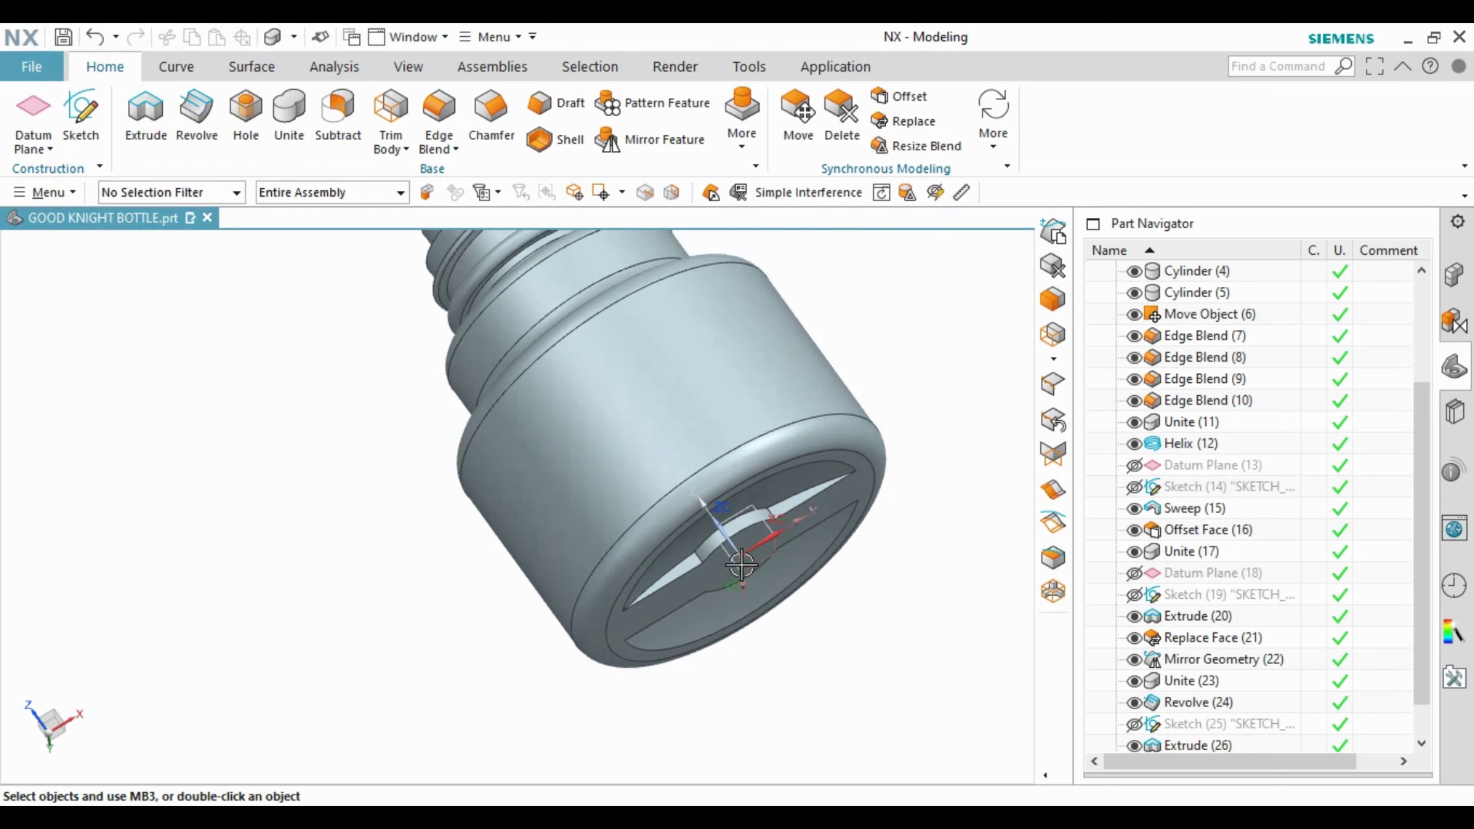
# Step: Blend the two cross-slot corner edges on the bottle bottom at 2 mm radius
pyautogui.moveTo(751, 530)
pyautogui.mouseDown(button='middle')
pyautogui.moveTo(701, 464)
pyautogui.moveTo(724, 510)
pyautogui.moveTo(667, 500)
pyautogui.mouseUp(button='middle')
pyautogui.press('b')
pyautogui.scroll(3, 644, 453)
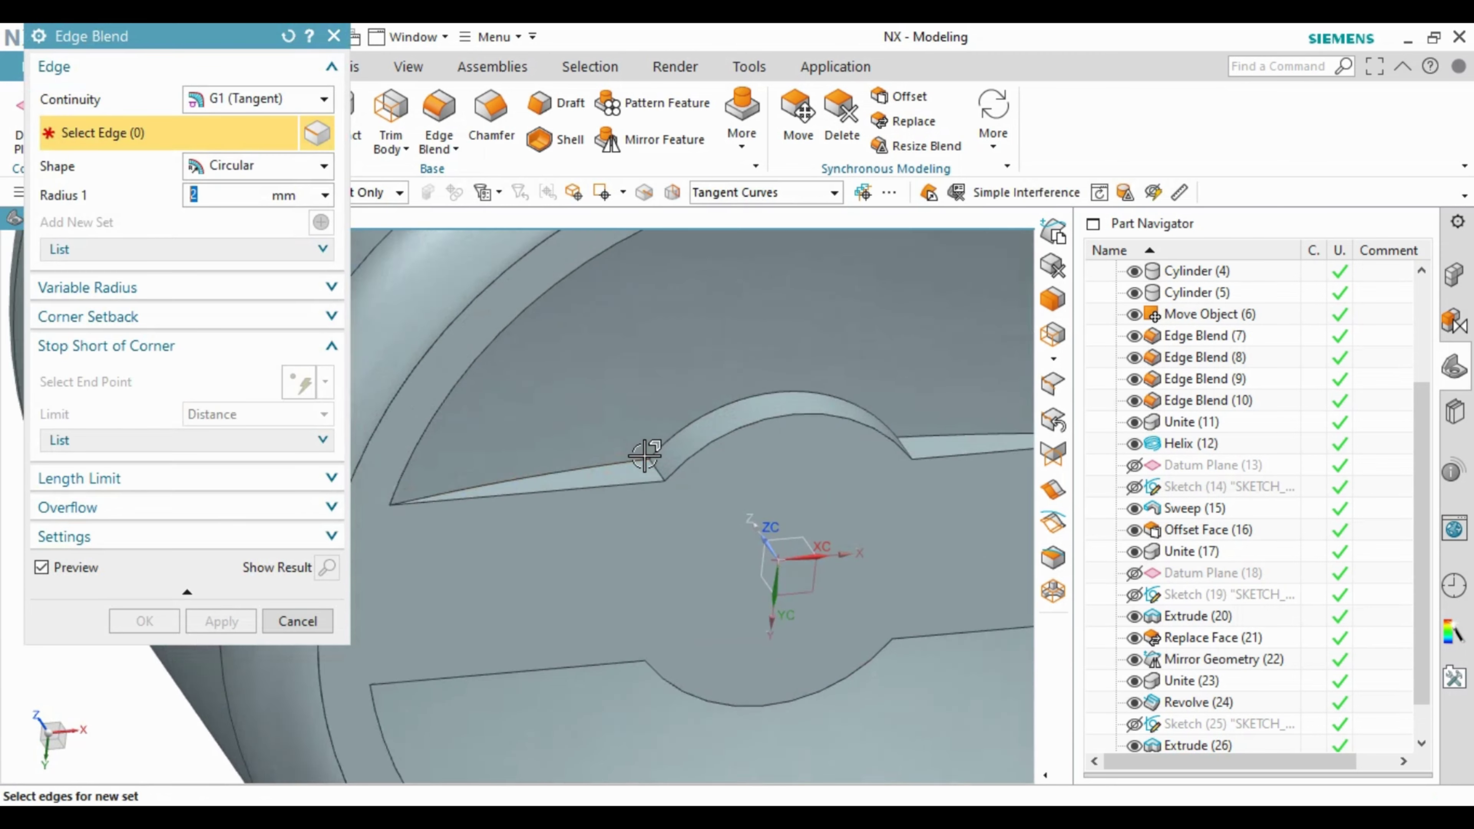
pyautogui.scroll(2, 650, 465)
pyautogui.click(658, 481)
pyautogui.scroll(-2, 658, 482)
pyautogui.scroll(2, 777, 435)
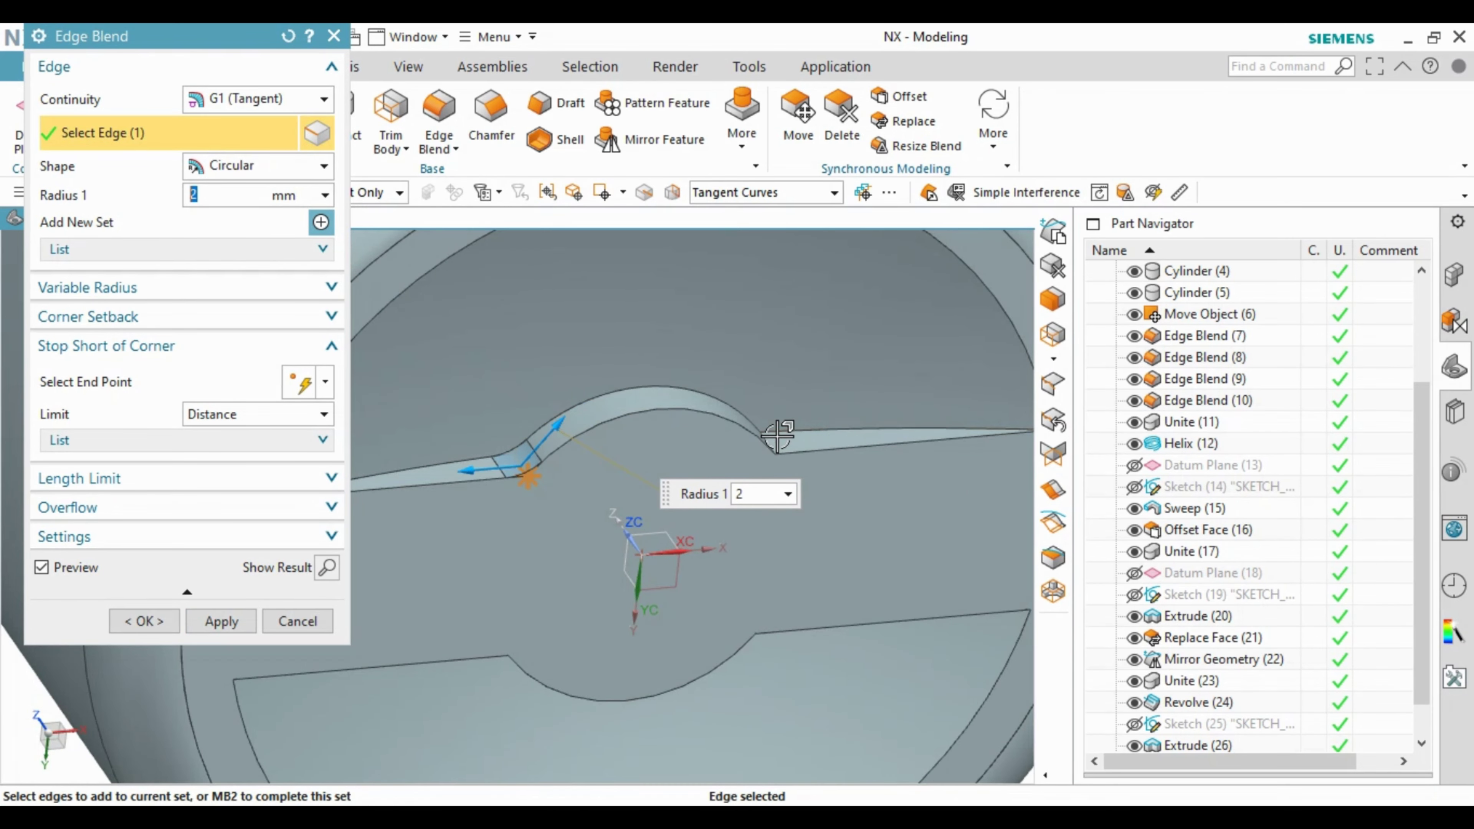
pyautogui.scroll(3, 778, 436)
pyautogui.scroll(2, 463, 511)
pyautogui.scroll(-4, 737, 430)
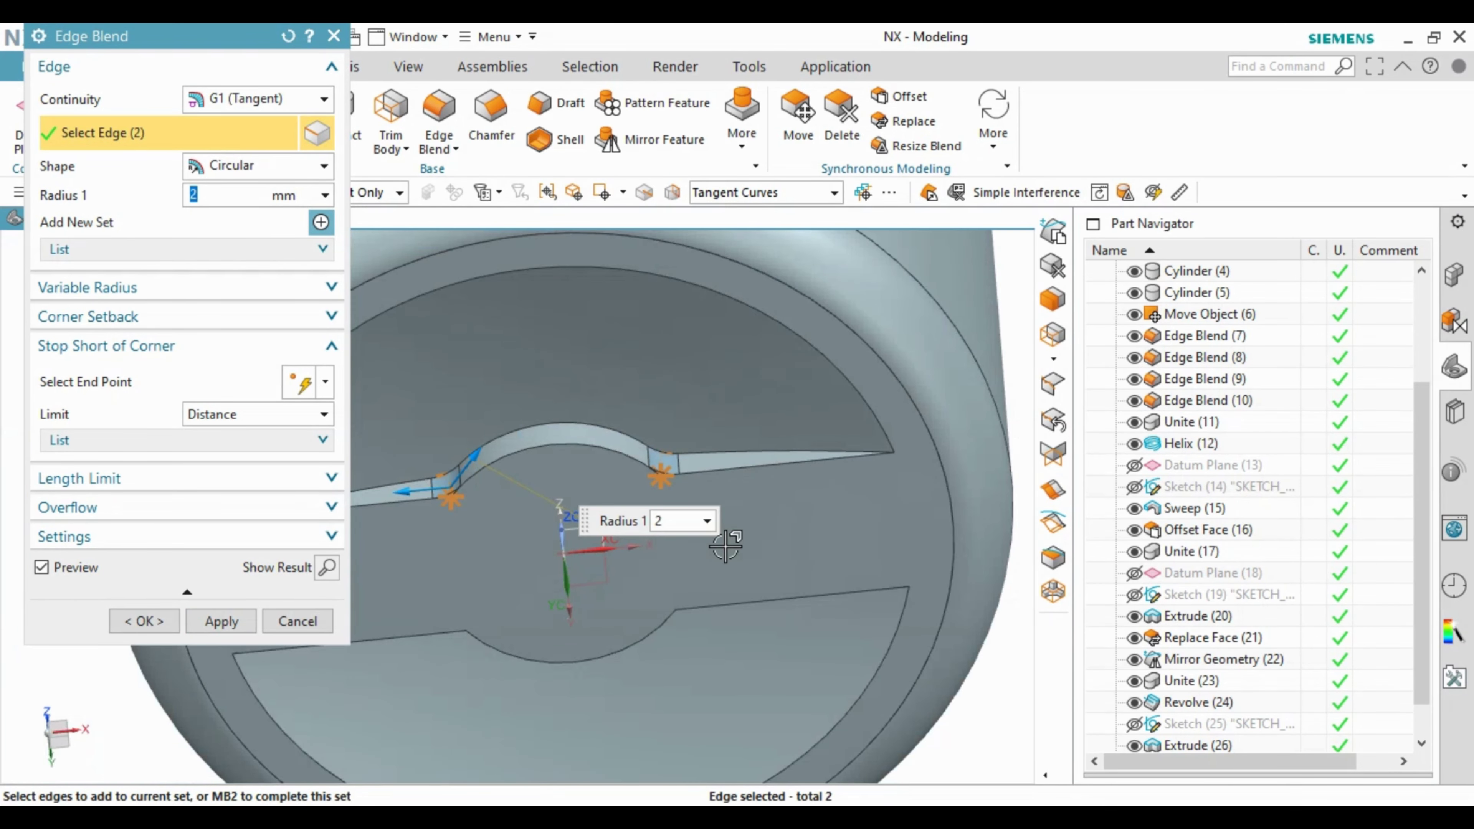
pyautogui.moveTo(674, 529)
pyautogui.mouseDown(button='middle')
pyautogui.moveTo(690, 527)
pyautogui.moveTo(675, 592)
pyautogui.mouseUp(button='middle')
pyautogui.scroll(4, 681, 634)
pyautogui.click(680, 634)
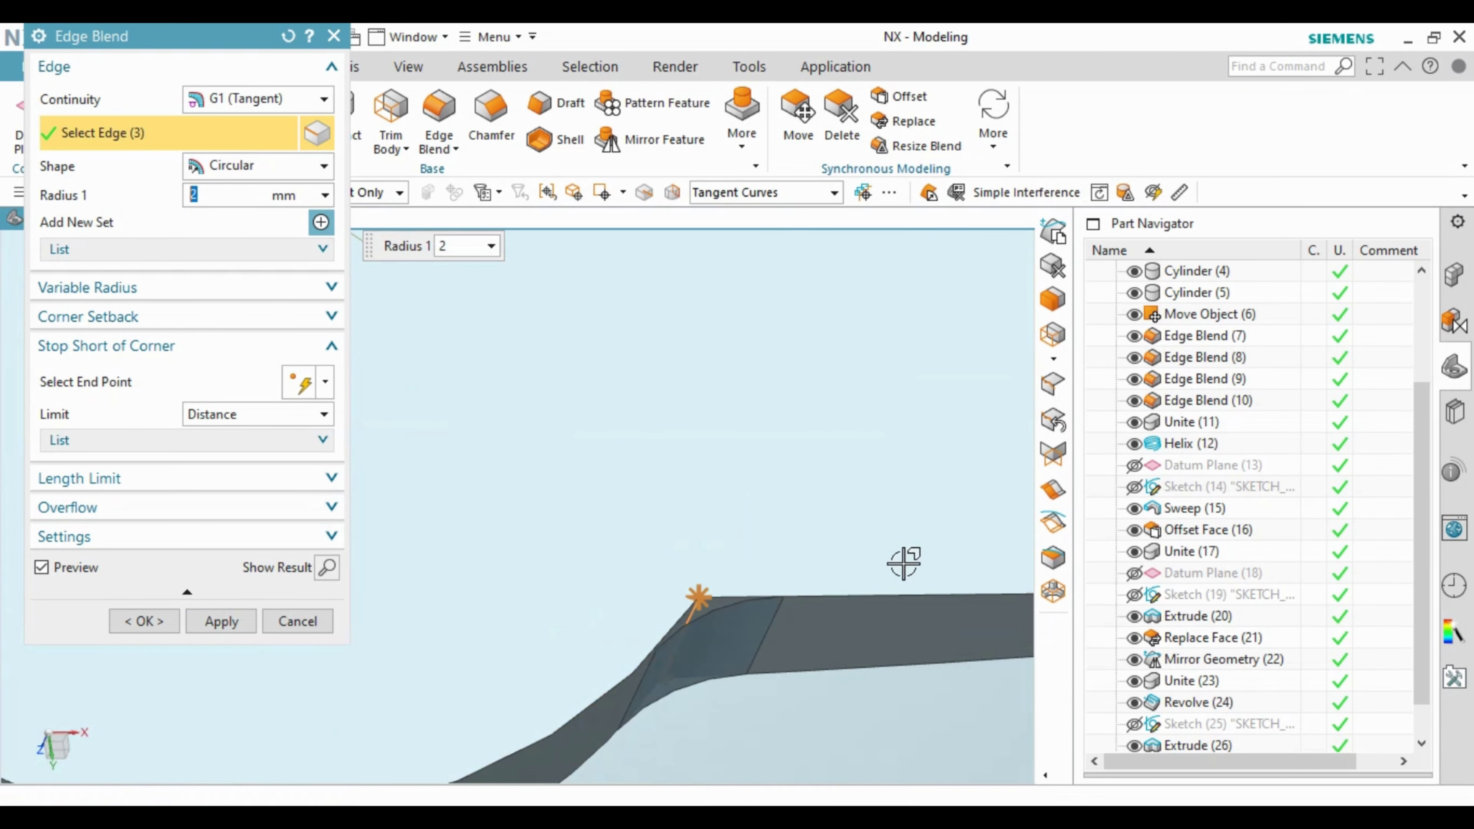
pyautogui.scroll(-3, 526, 619)
pyautogui.scroll(3, 671, 549)
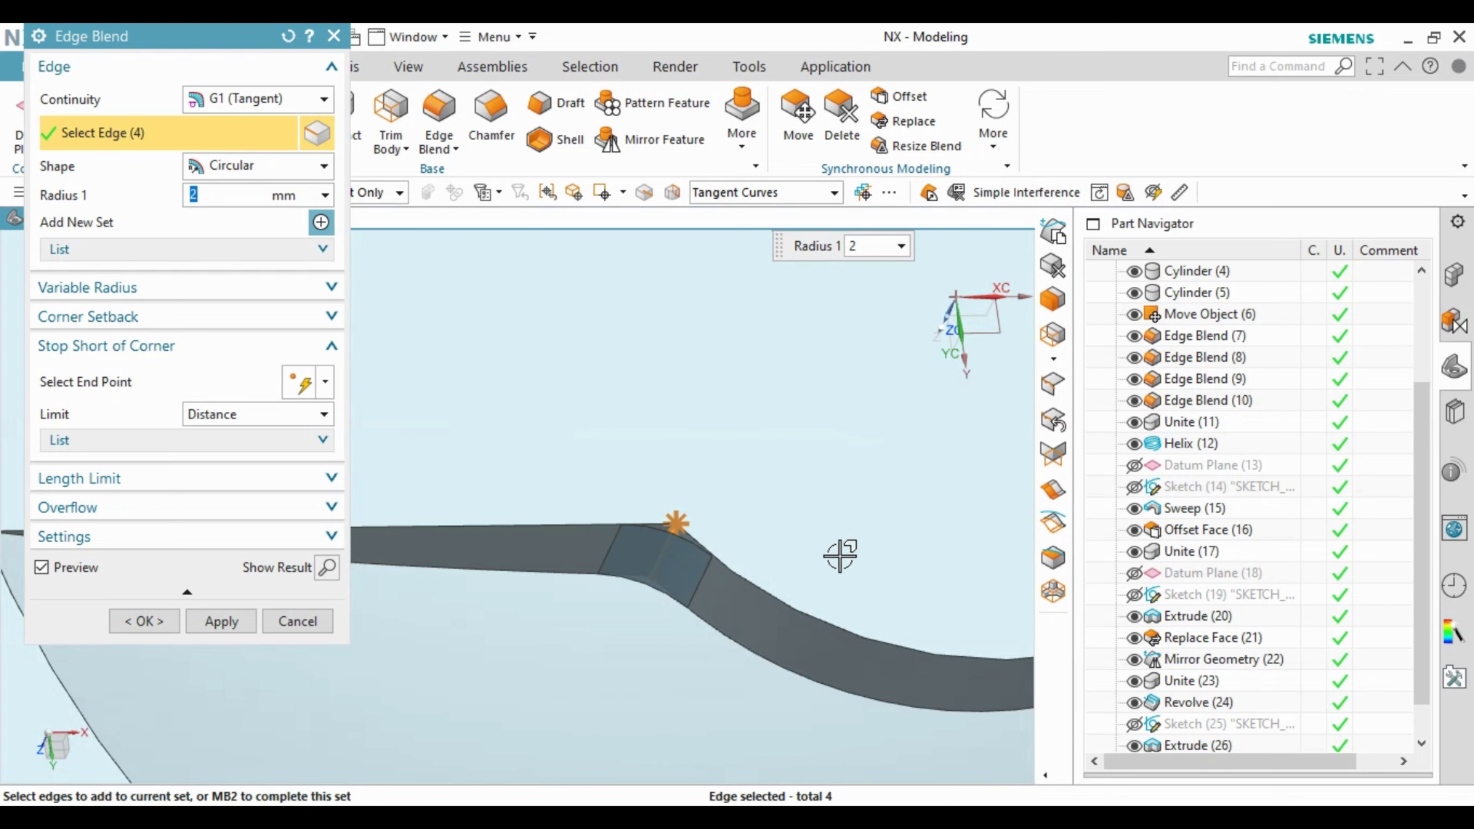
pyautogui.middleClick(737, 519)
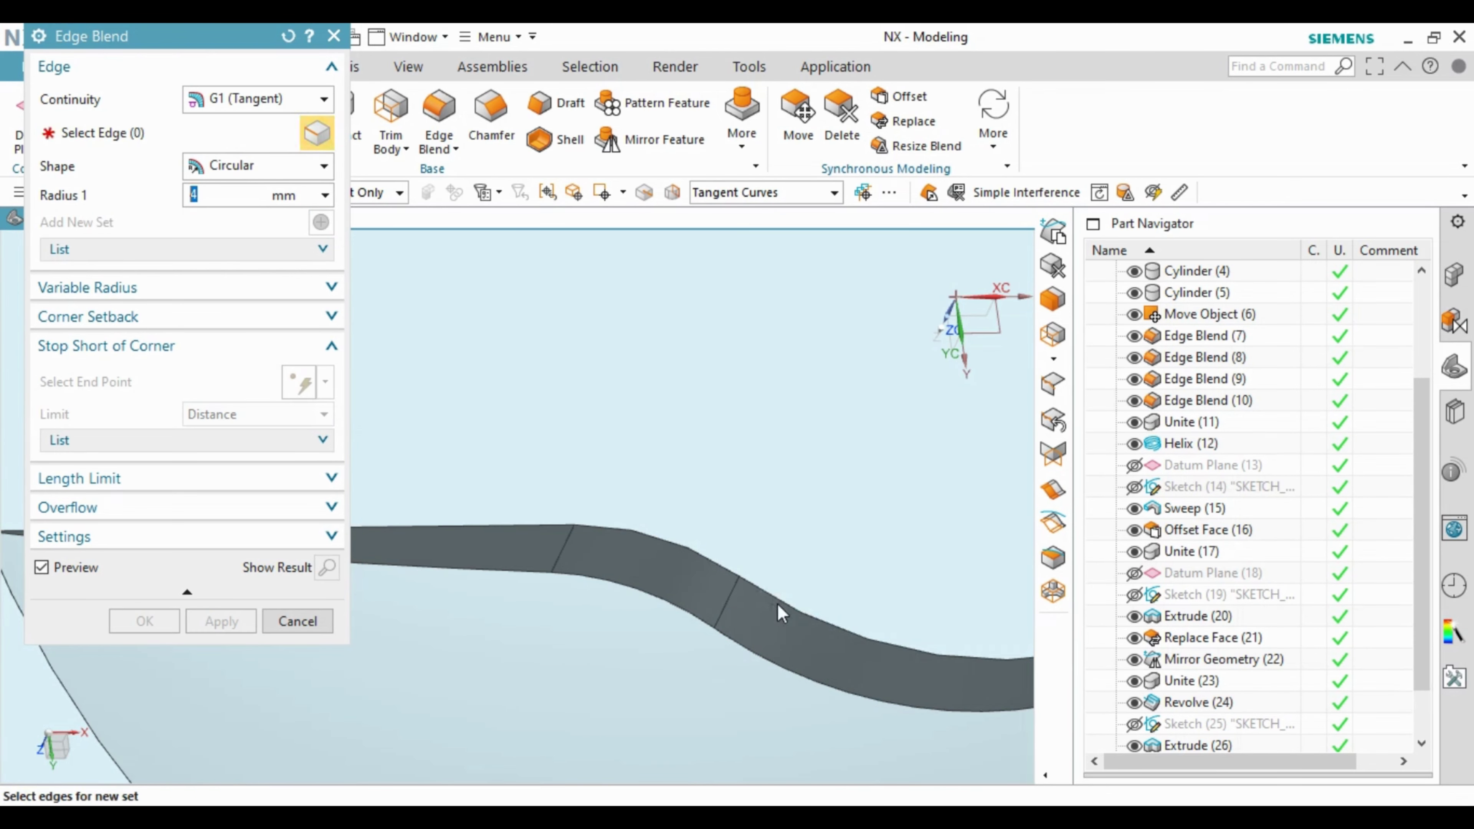
# Step: Add the upper slot edge as a 1 mm blend set and apply the blends
pyautogui.click(782, 621)
pyautogui.press('Return')
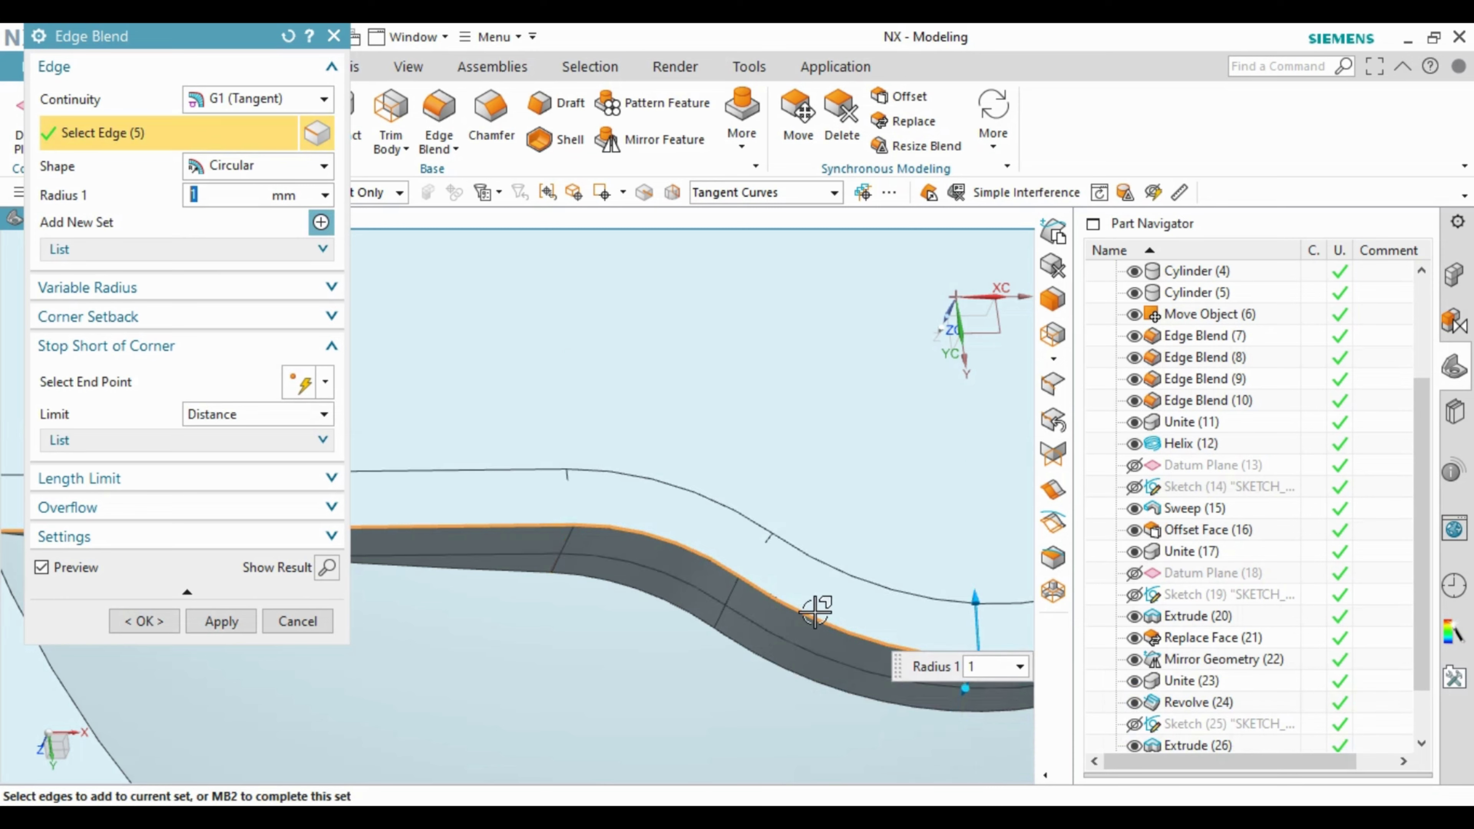
pyautogui.scroll(-3, 828, 411)
pyautogui.click(222, 621)
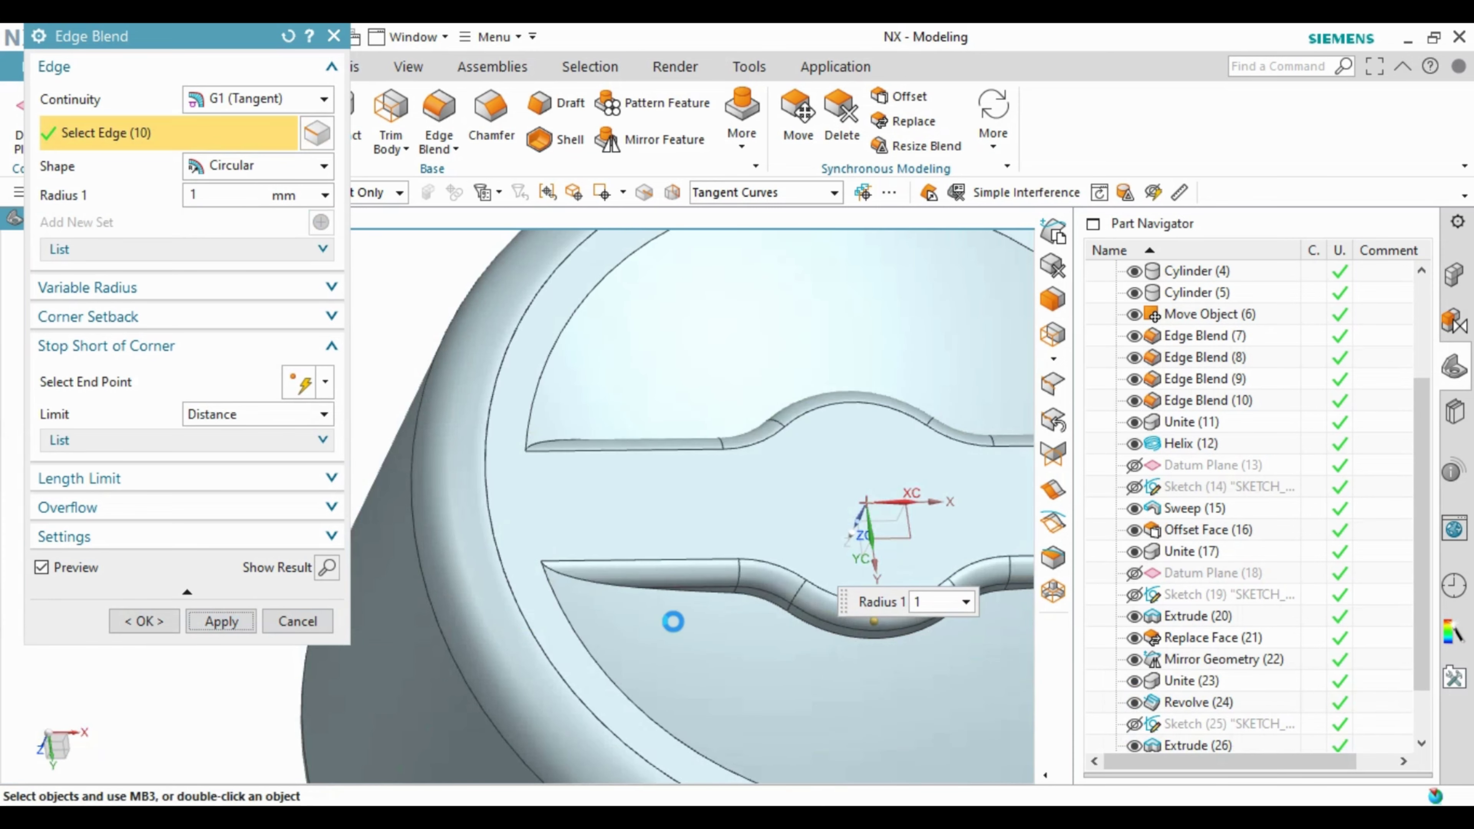
# Step: Blend the remaining slot edges and the upper slot edge chain at 1 mm
pyautogui.moveTo(778, 484)
pyautogui.mouseDown(button='middle')
pyautogui.moveTo(865, 601)
pyautogui.moveTo(702, 489)
pyautogui.moveTo(777, 543)
pyautogui.mouseUp(button='middle')
pyautogui.click(862, 595)
pyautogui.click(816, 609)
pyautogui.scroll(3, 733, 412)
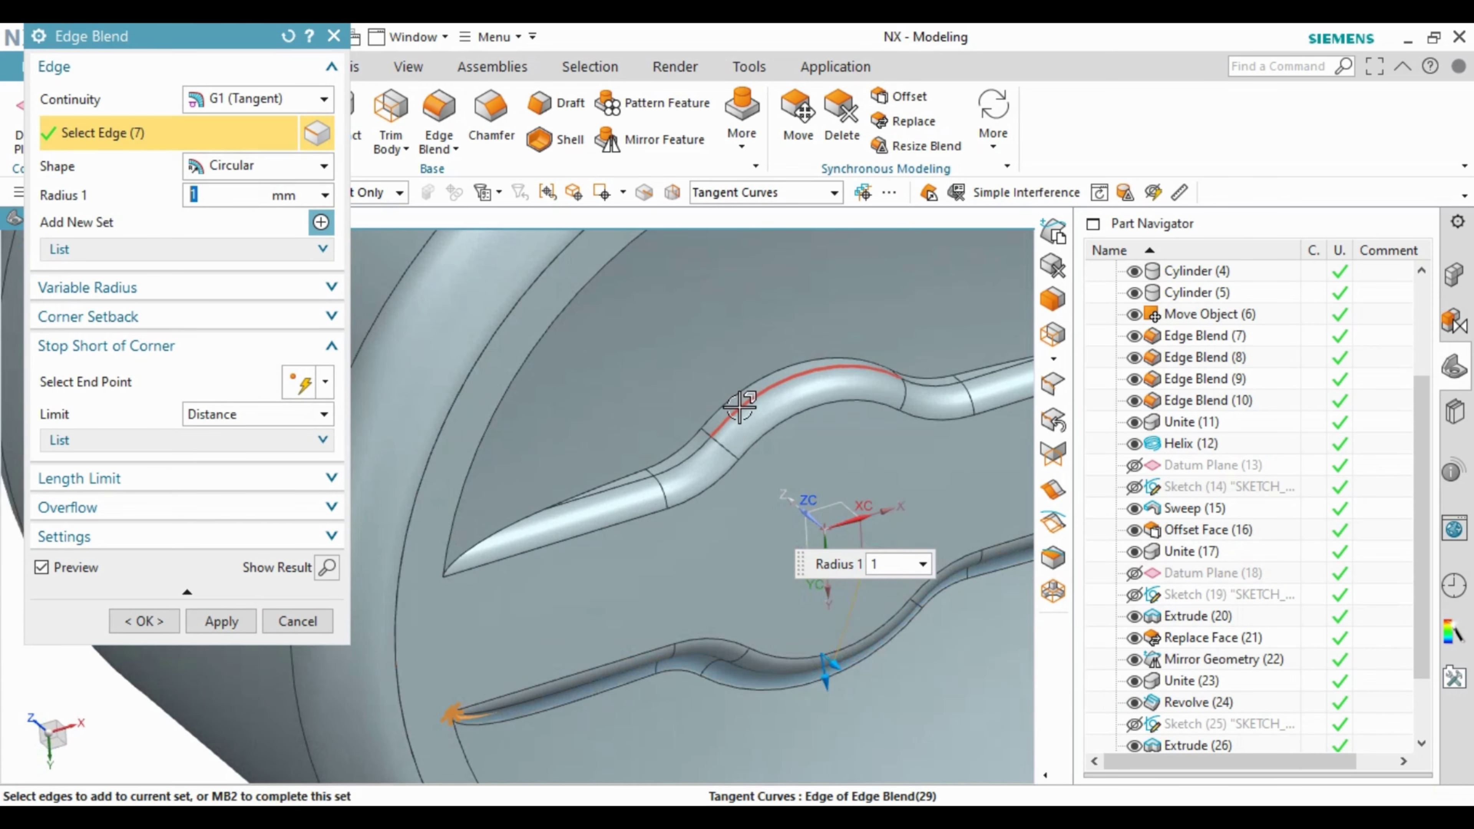
pyautogui.click(677, 405)
pyautogui.middleClick(676, 406)
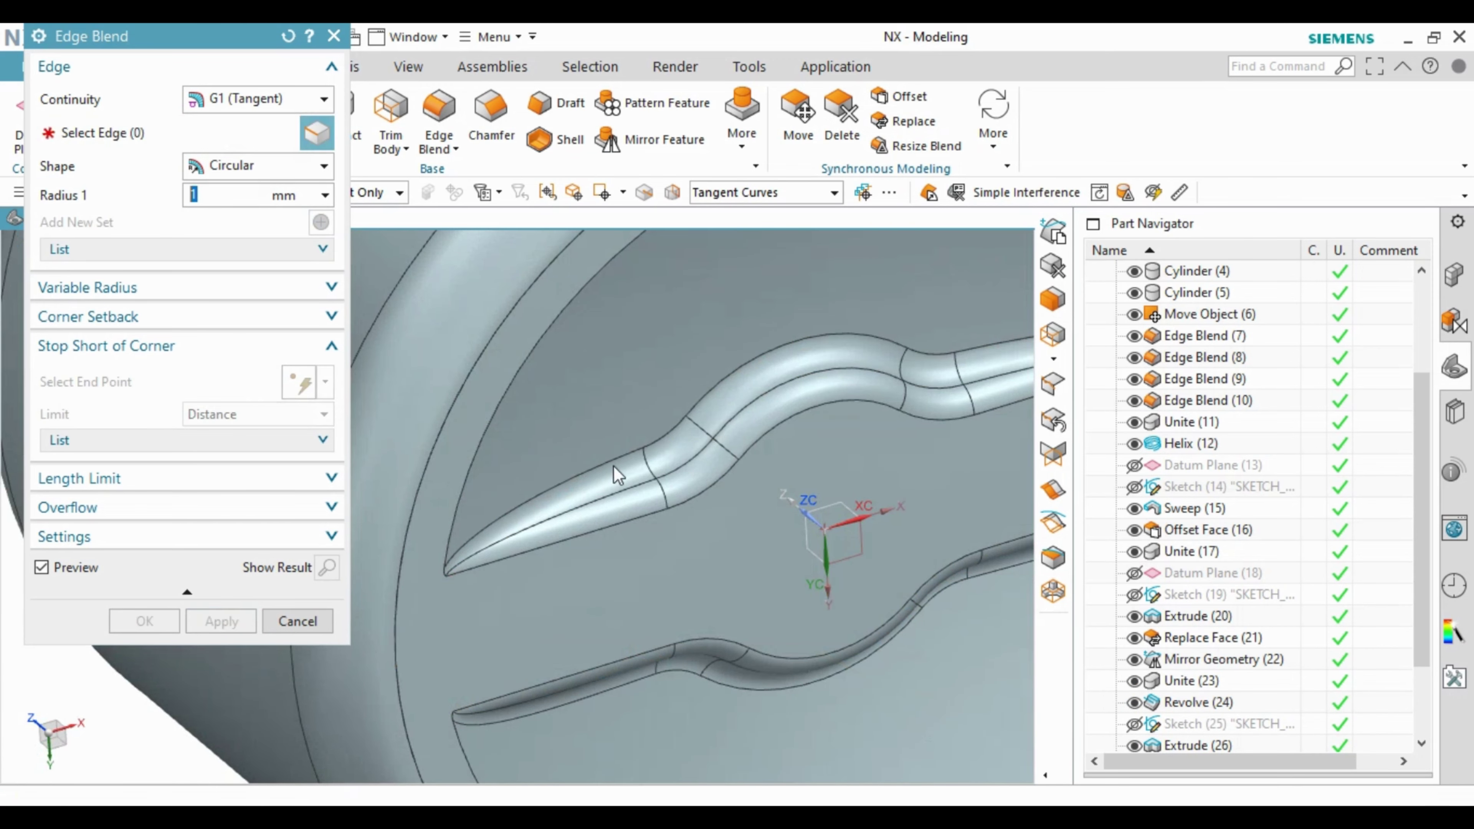
pyautogui.middleClick(617, 473)
# Step: Shell the bottle to 0.5 mm thickness, leaving the neck top open
pyautogui.hotkey('ctrl', 'f')
pyautogui.moveTo(617, 474); pyautogui.dragTo(604, 430, button='middle')
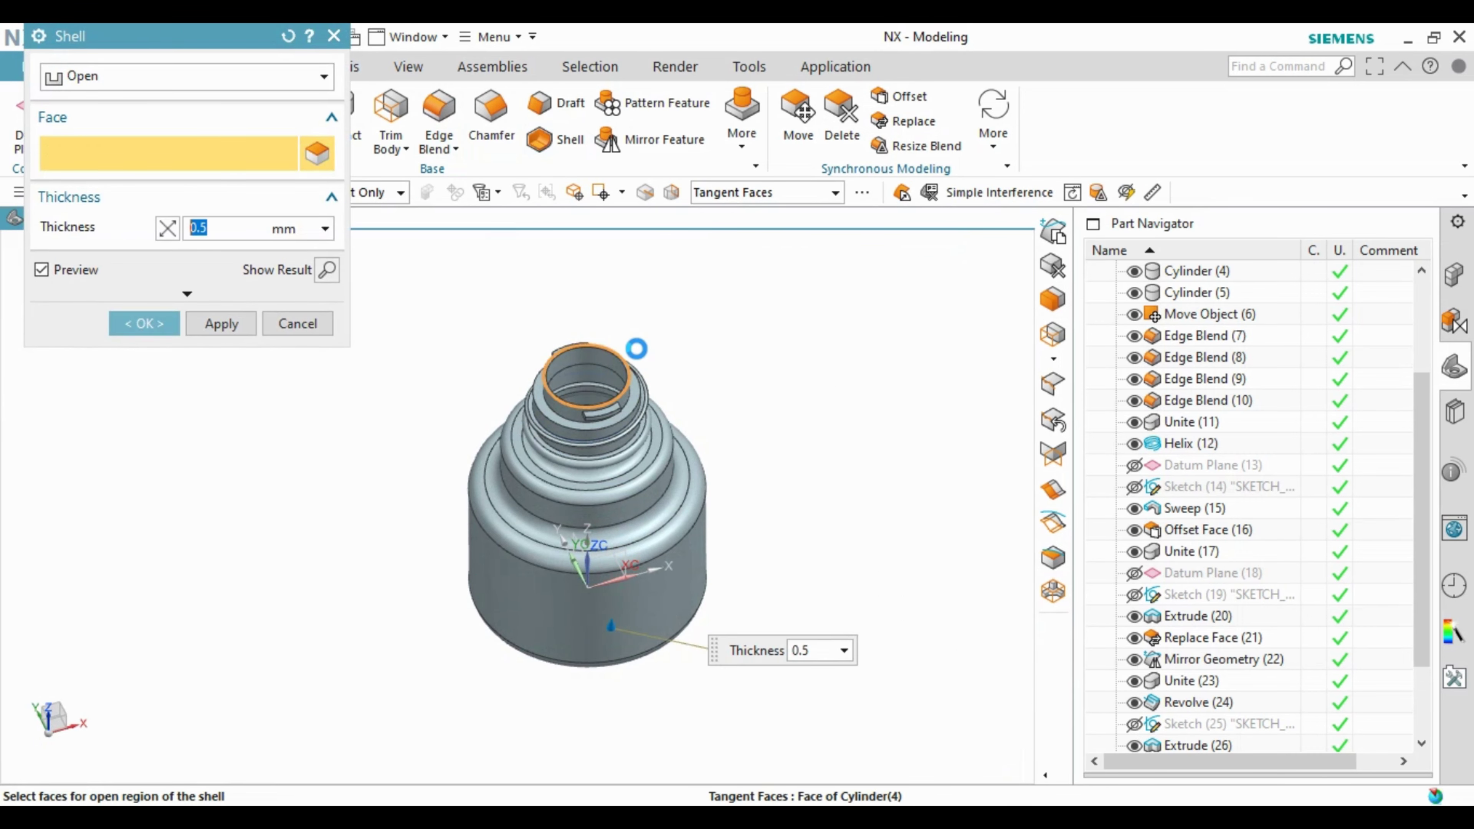
pyautogui.middleClick(685, 348)
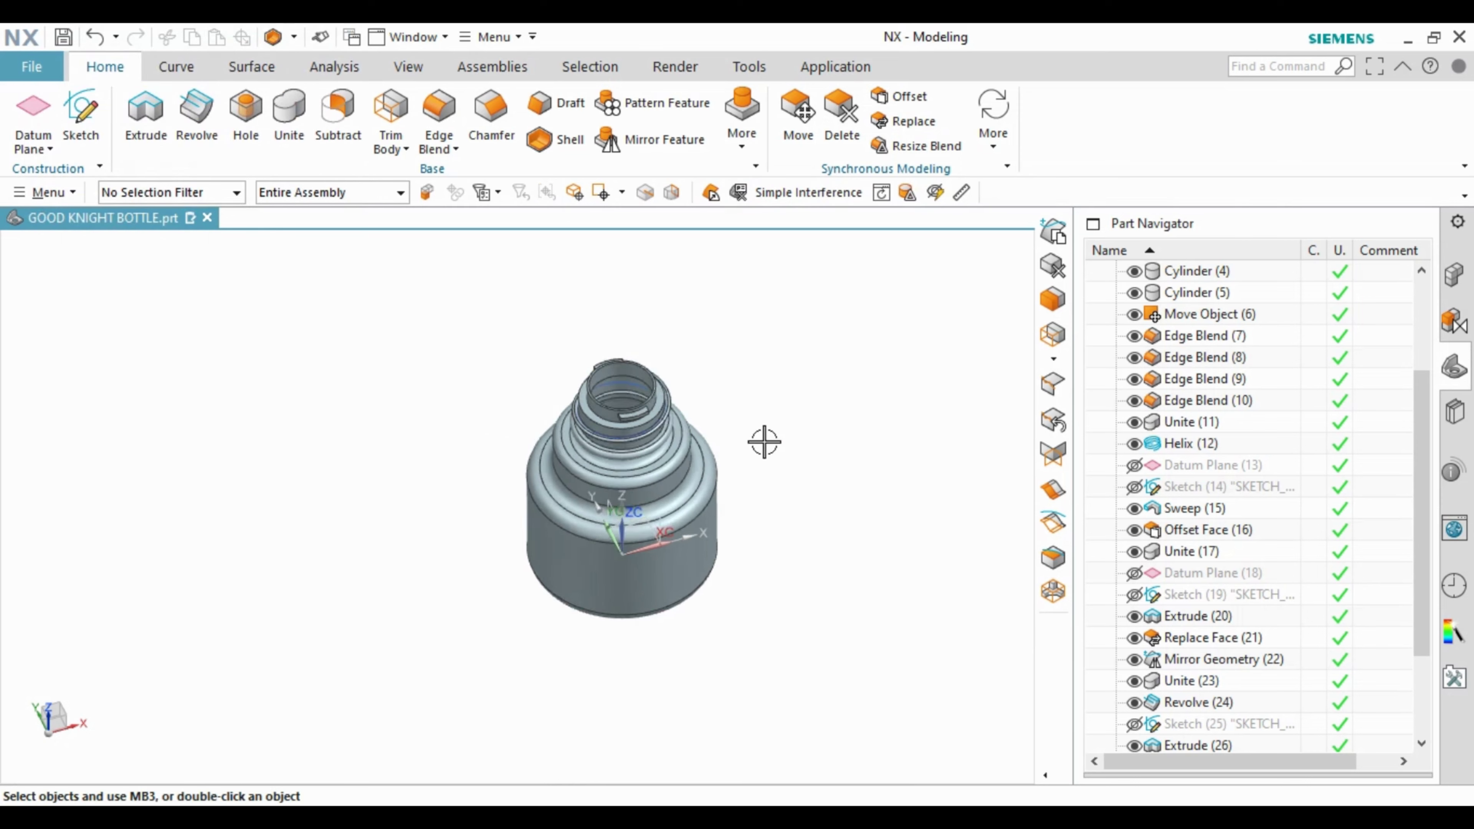
pyautogui.hotkey('ctrl', 'h')
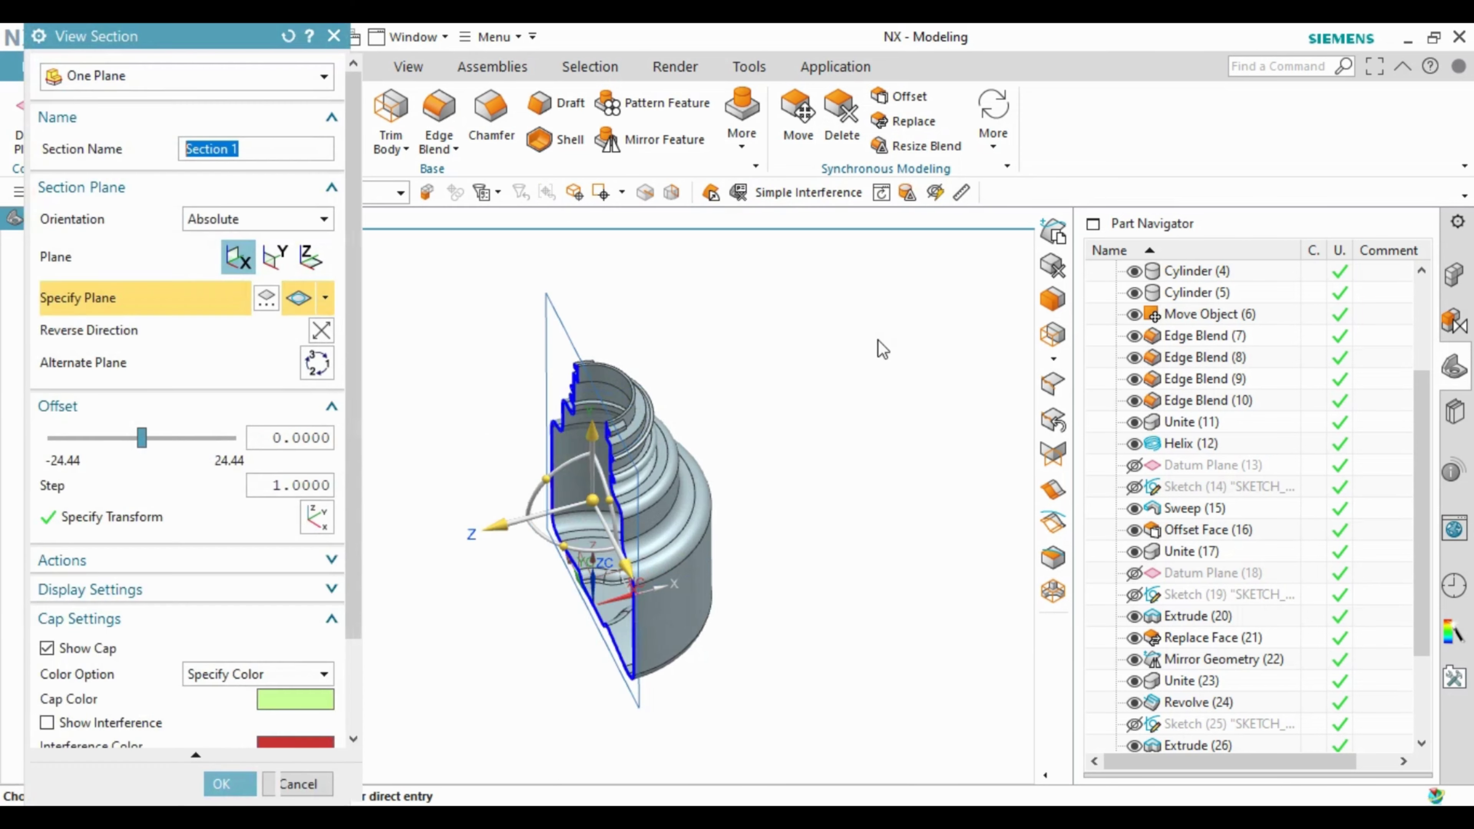
pyautogui.moveTo(878, 345); pyautogui.dragTo(674, 489, button='middle')
pyautogui.press('F8')
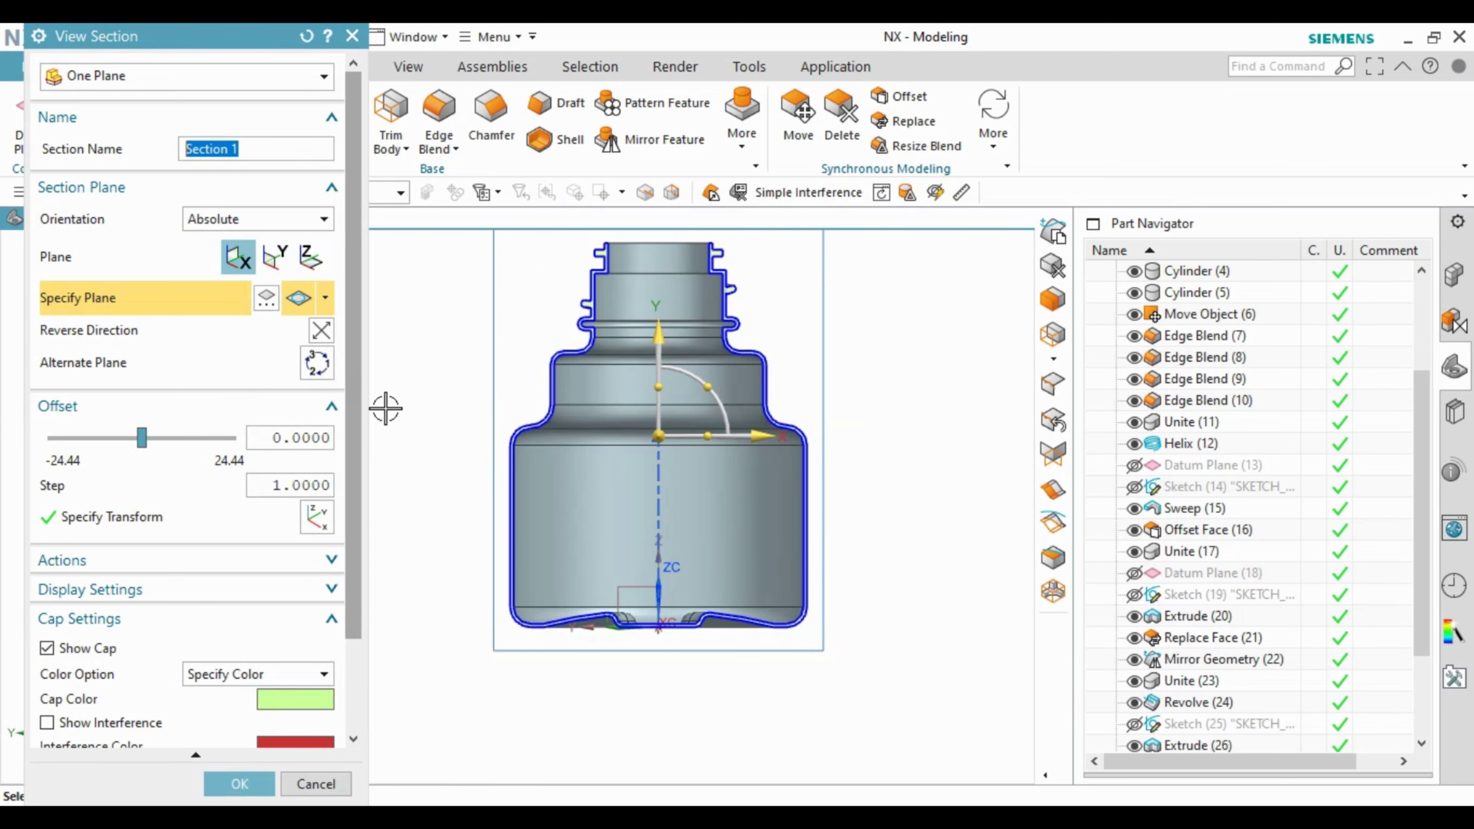
pyautogui.click(318, 364)
pyautogui.moveTo(667, 441); pyautogui.dragTo(747, 675, button='middle')
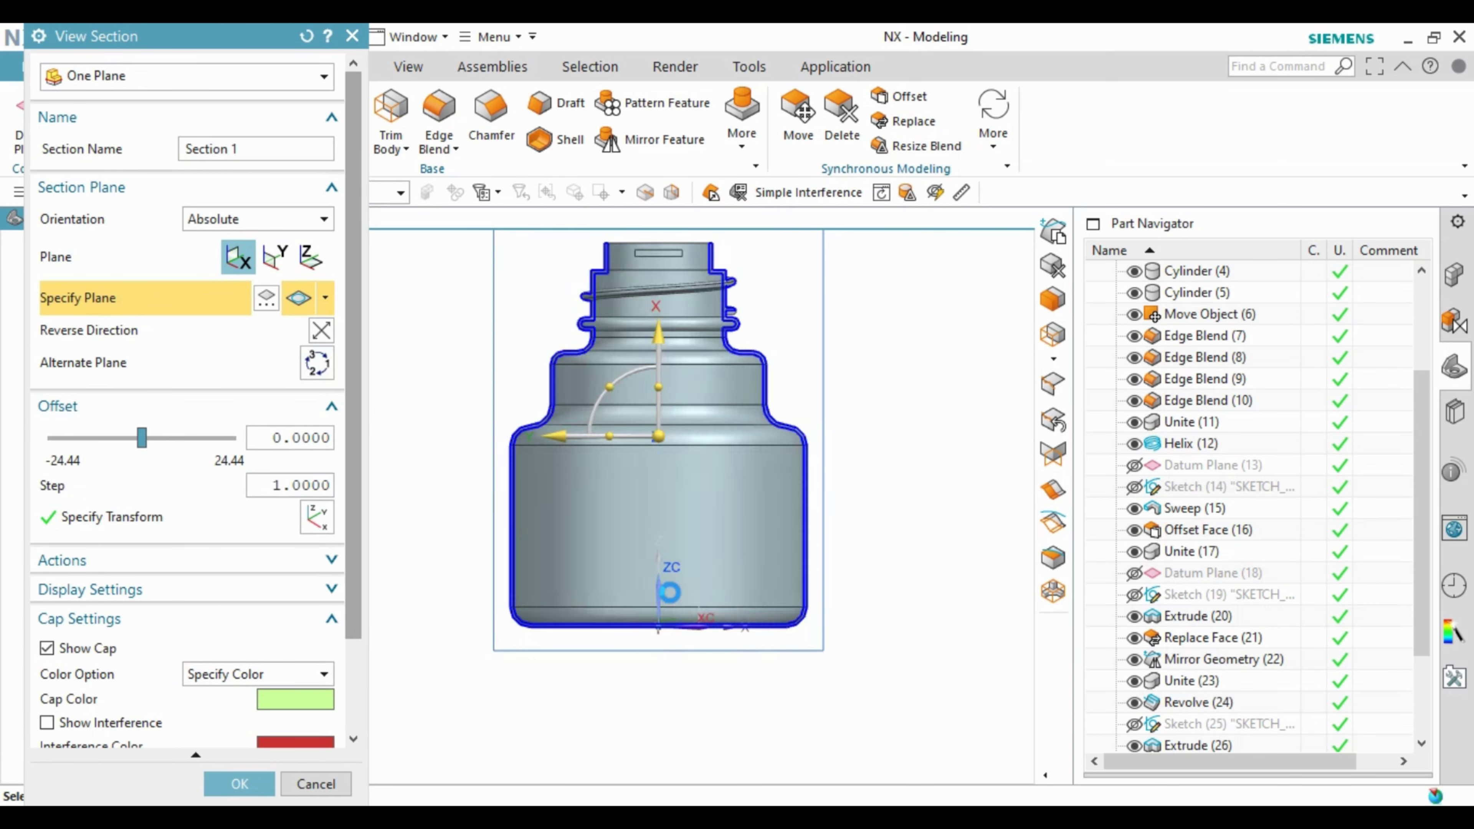
pyautogui.press('Escape')
pyautogui.moveTo(740, 477)
pyautogui.mouseDown(button='middle')
pyautogui.moveTo(838, 492)
pyautogui.moveTo(744, 450)
pyautogui.moveTo(619, 428)
pyautogui.moveTo(843, 599)
pyautogui.mouseUp(button='middle')
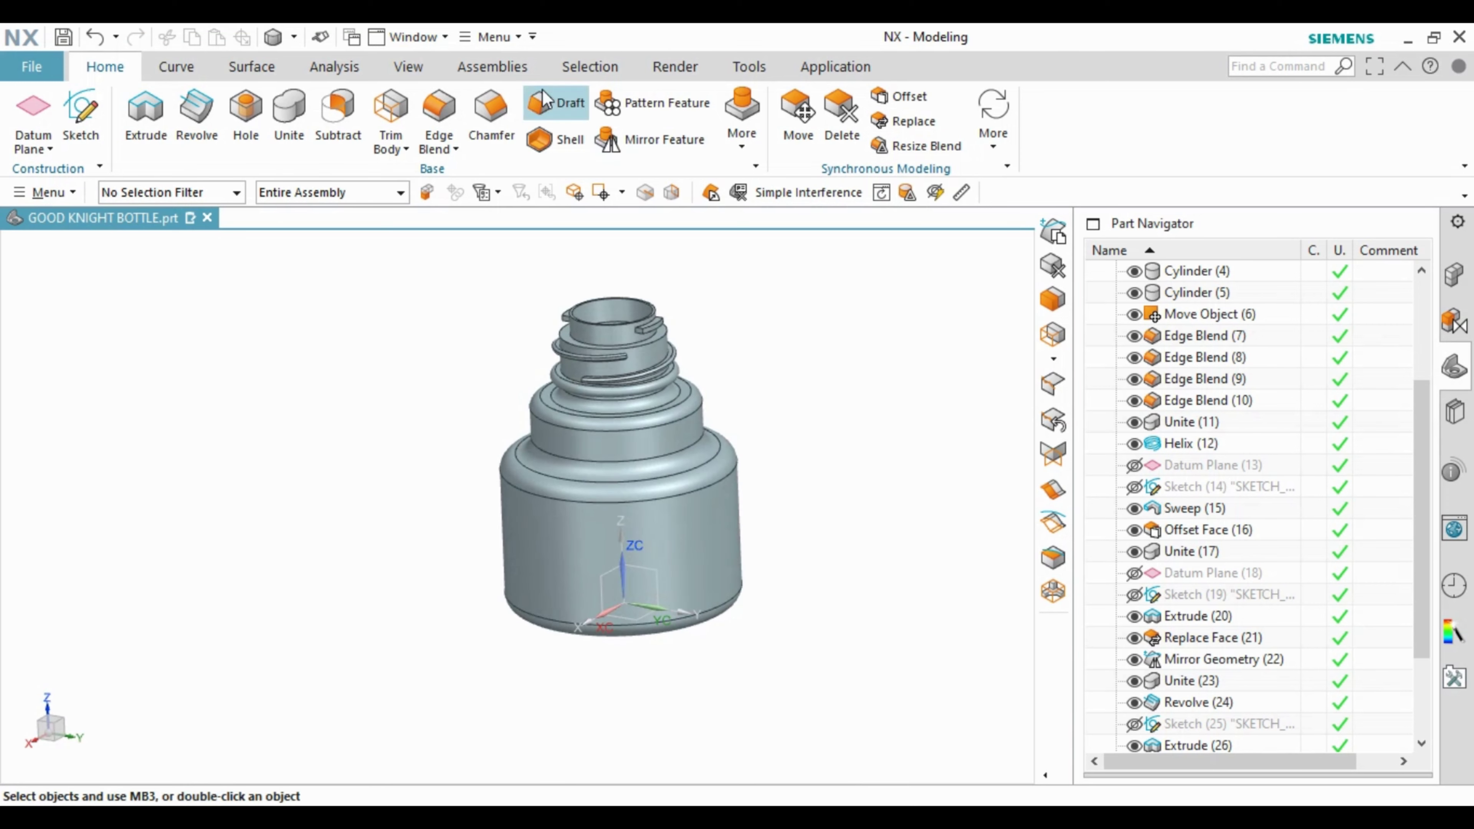
pyautogui.click(408, 66)
pyautogui.click(1119, 116)
pyautogui.click(589, 429)
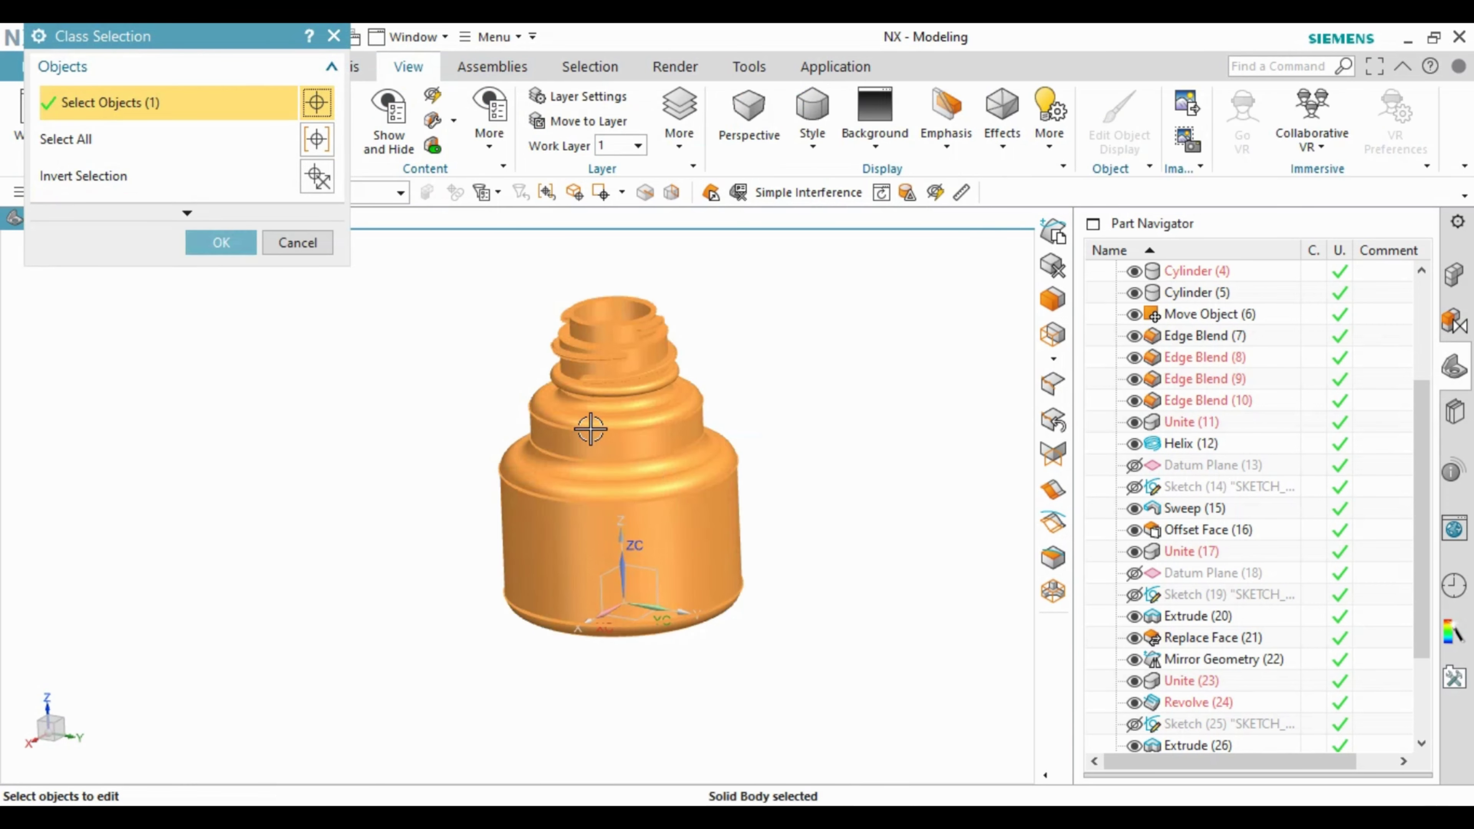
pyautogui.middleClick(589, 428)
pyautogui.moveTo(277, 338); pyautogui.dragTo(325, 341)
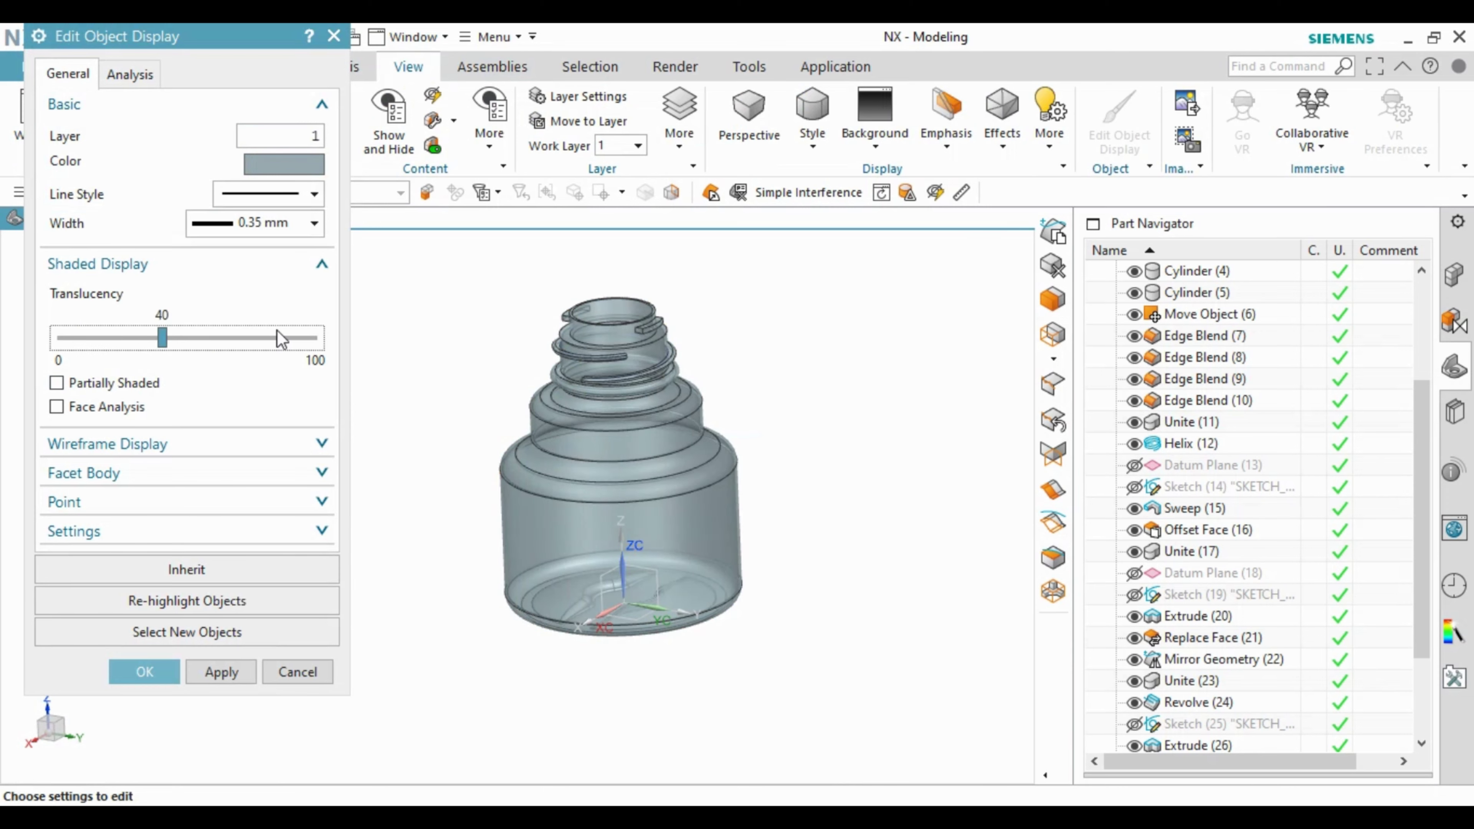
pyautogui.moveTo(658, 439); pyautogui.dragTo(539, 454, button='middle')
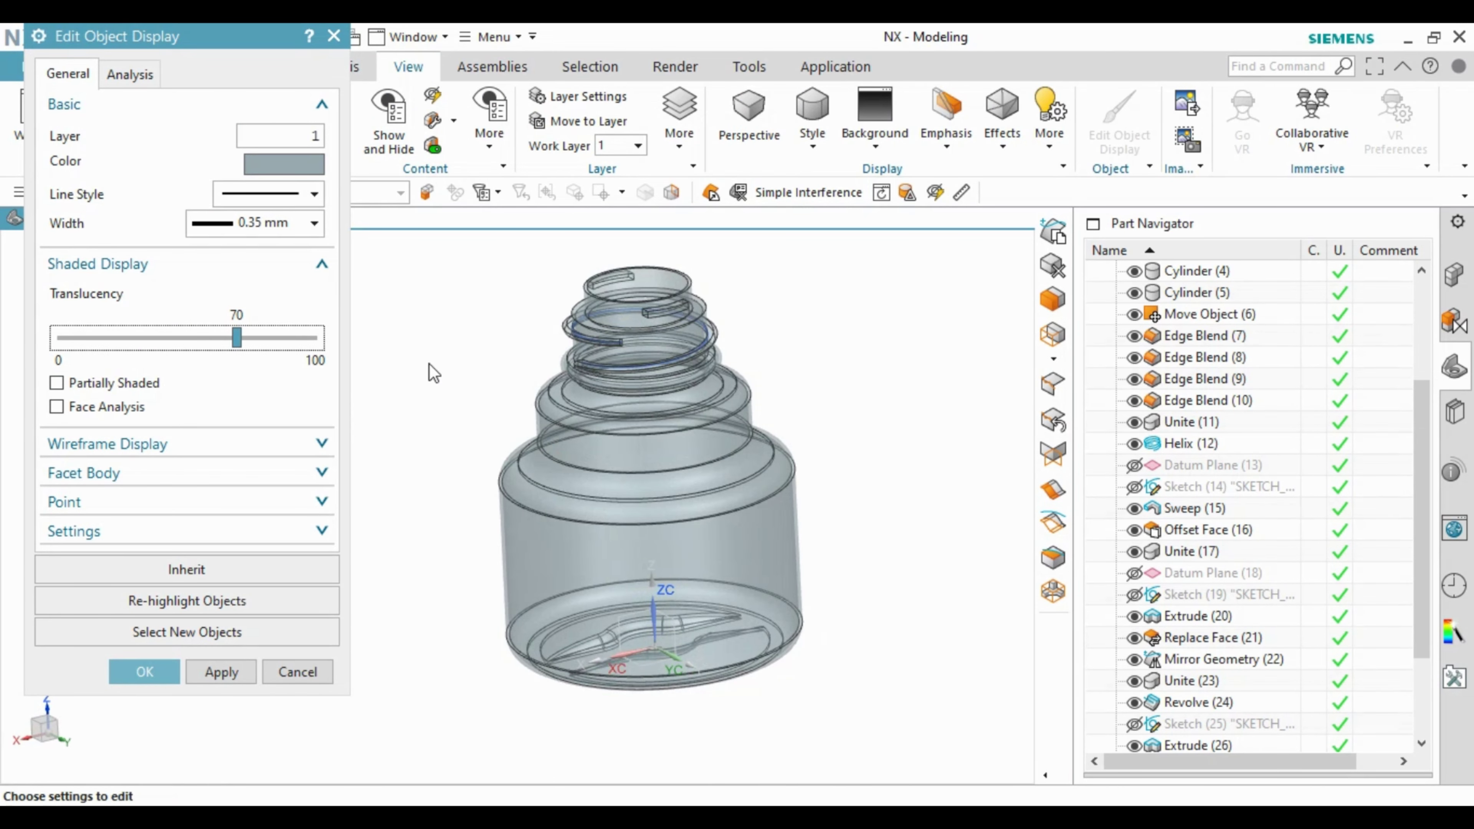
pyautogui.click(276, 669)
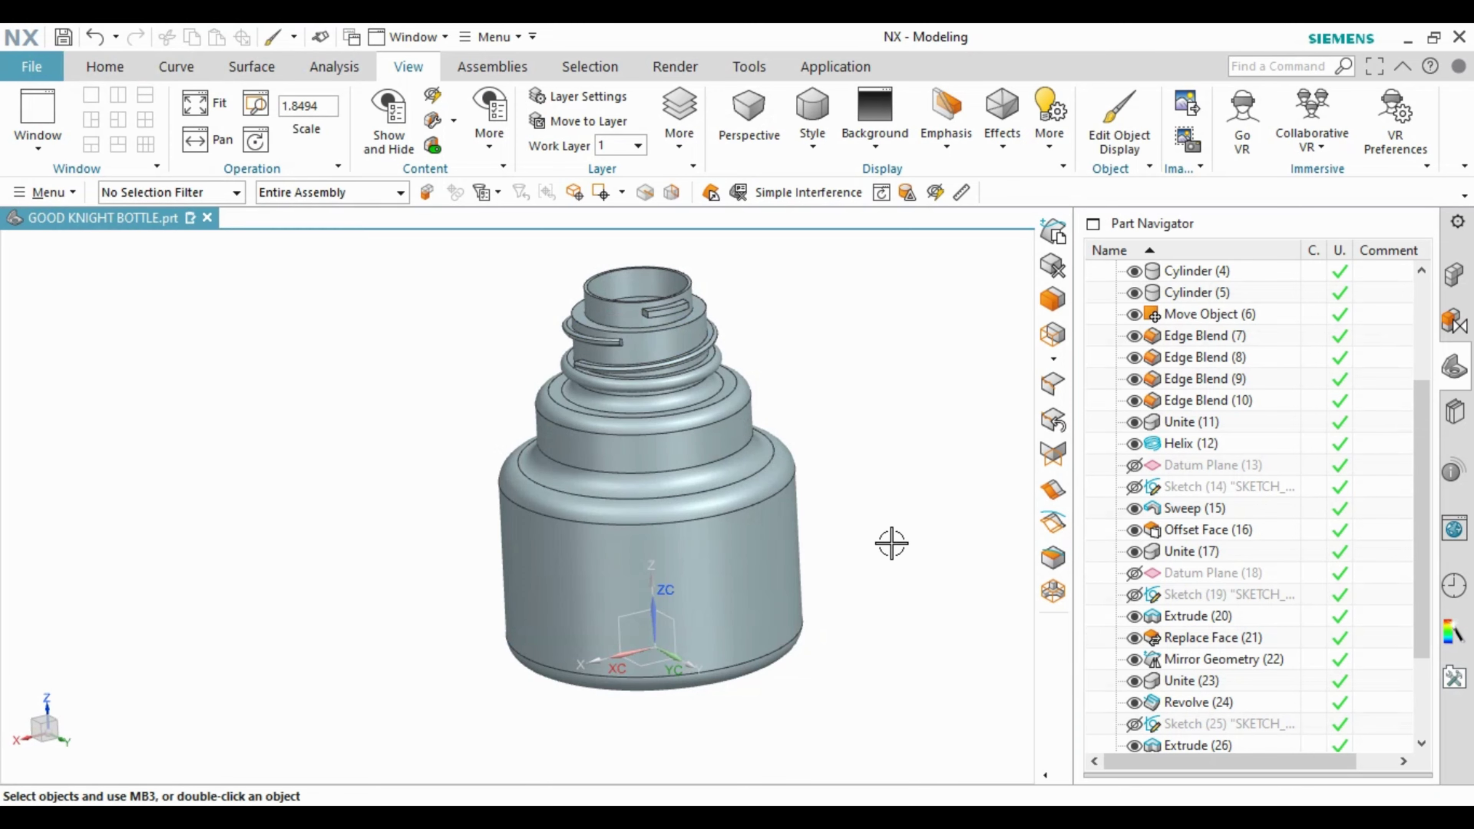